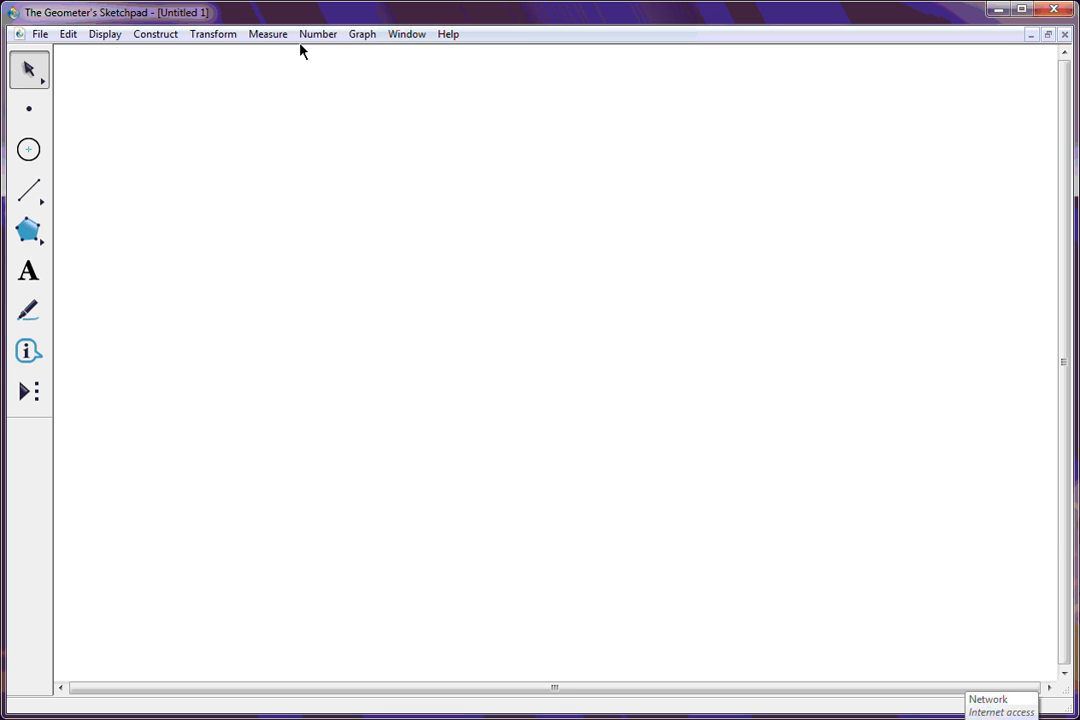
left_click(106, 36)
left_click(160, 40)
left_click(210, 38)
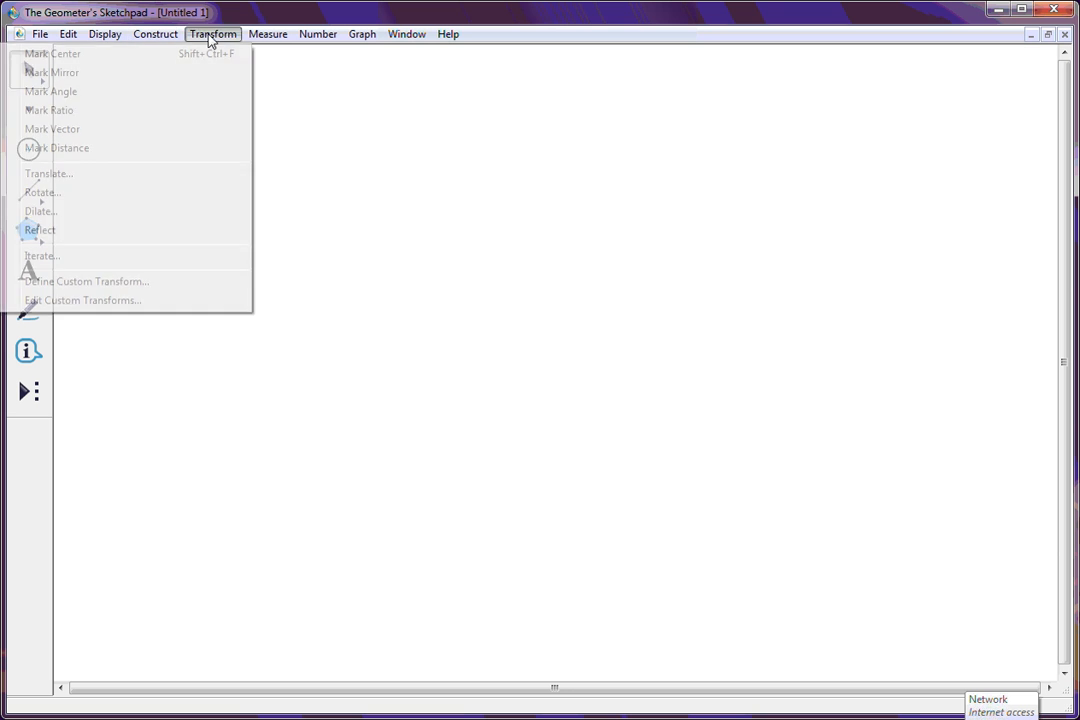
left_click(270, 36)
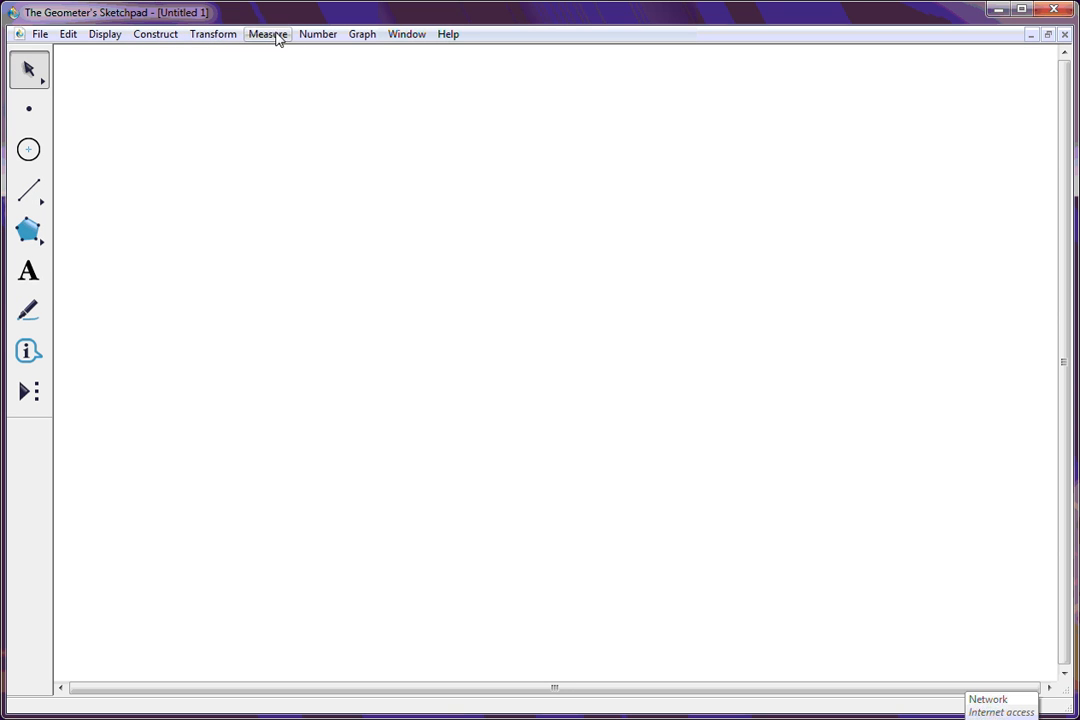
left_click(338, 38)
left_click(361, 38)
left_click(31, 74)
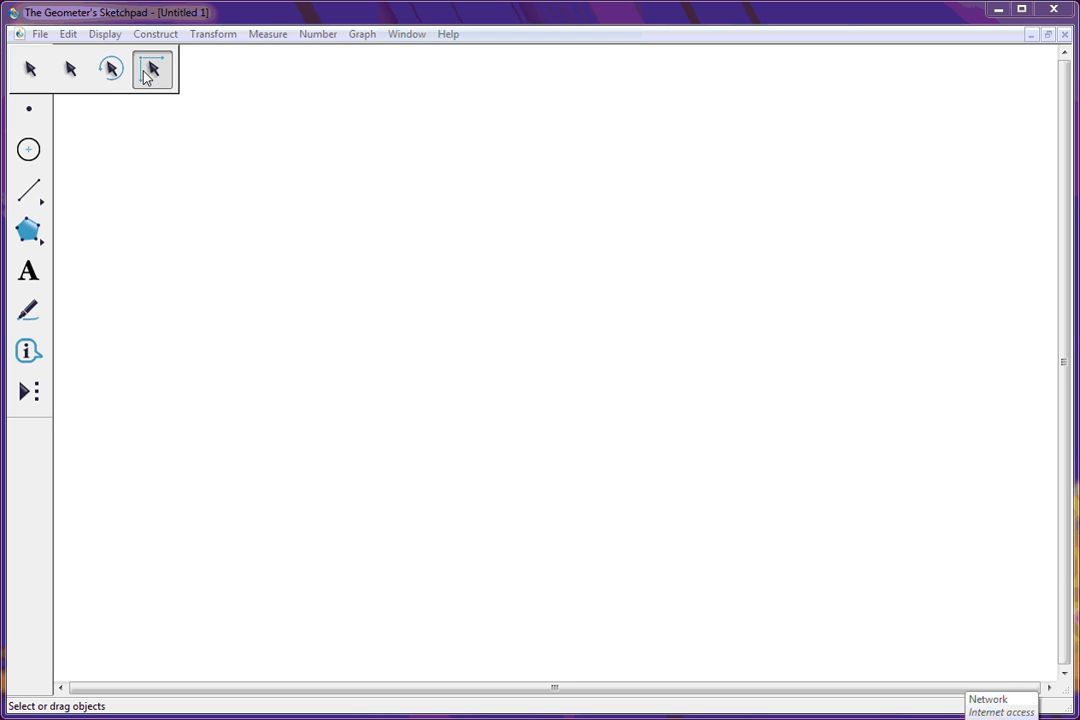
left_click(71, 75)
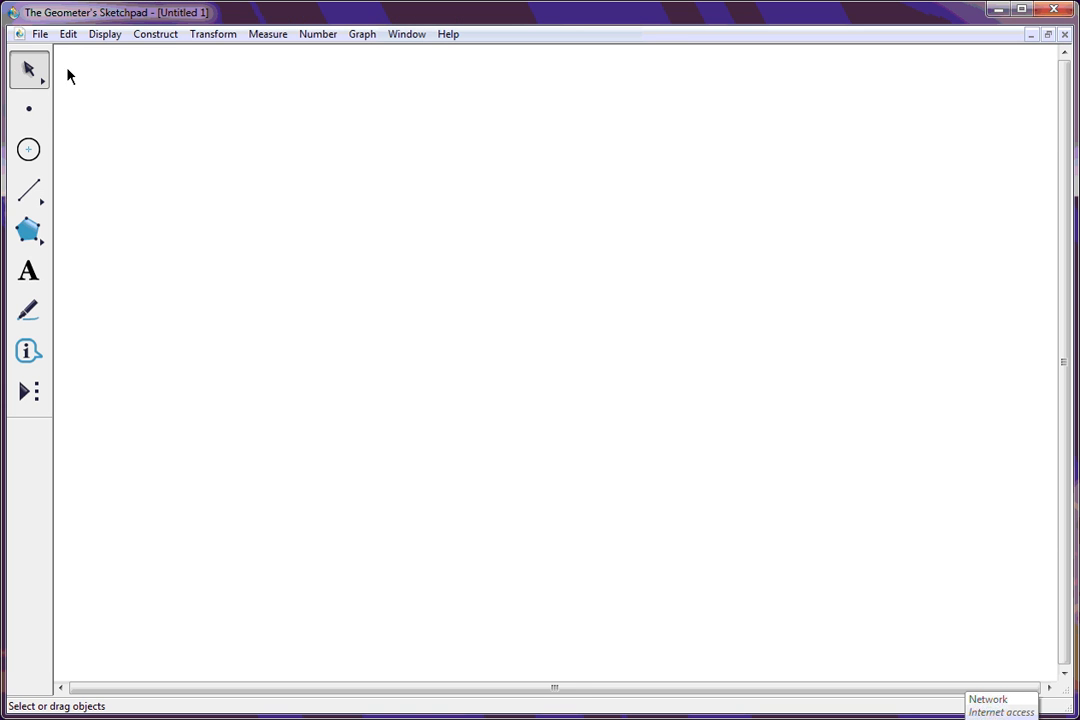
Step: Scatter about 47 separate points across the blank sketch with the Point tool
left_click(27, 110)
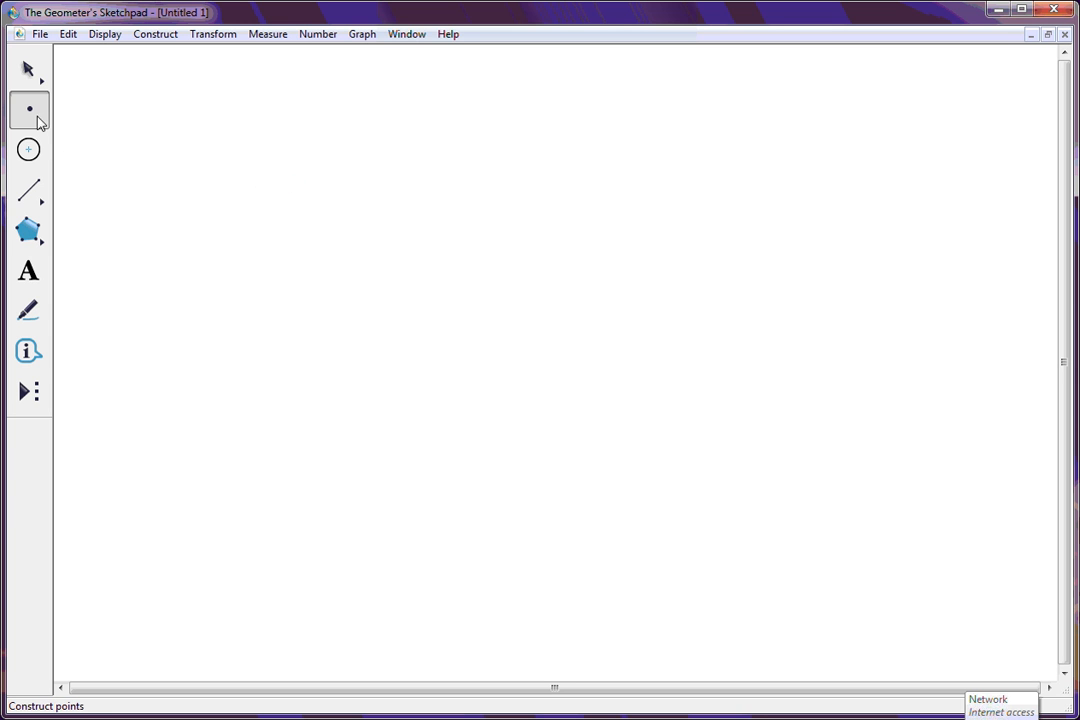
left_click_drag(164, 145, 234, 163)
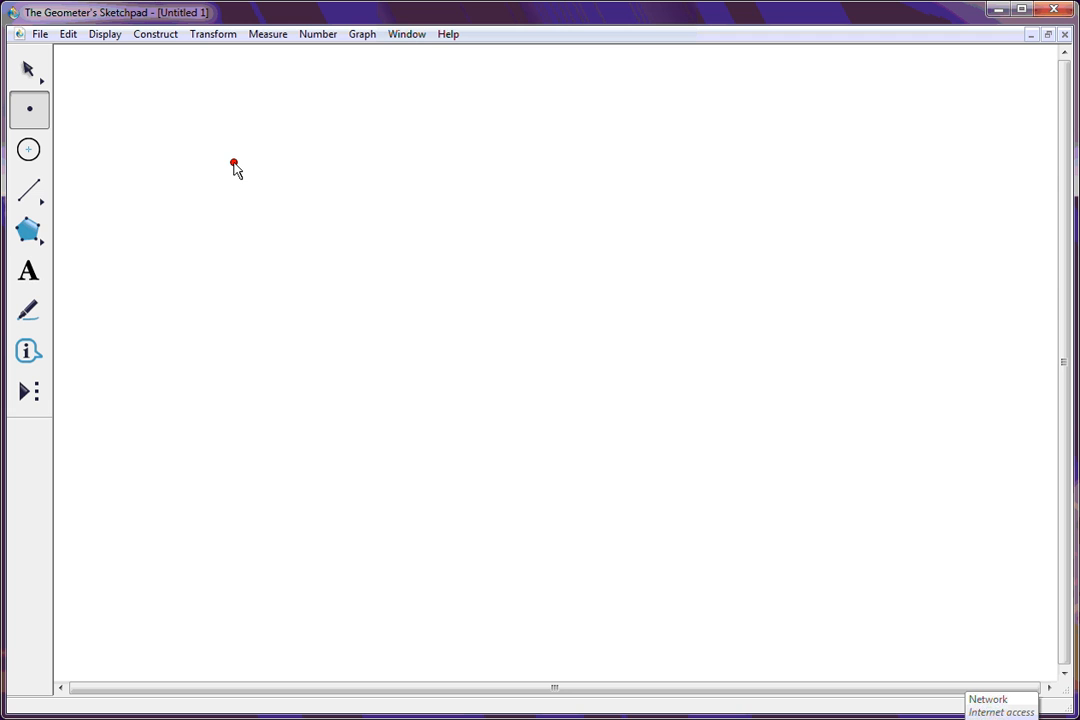
left_click(340, 156)
left_click(471, 156)
left_click(532, 169)
left_click(654, 198)
left_click(709, 218)
left_click(675, 301)
left_click(475, 290)
left_click(338, 272)
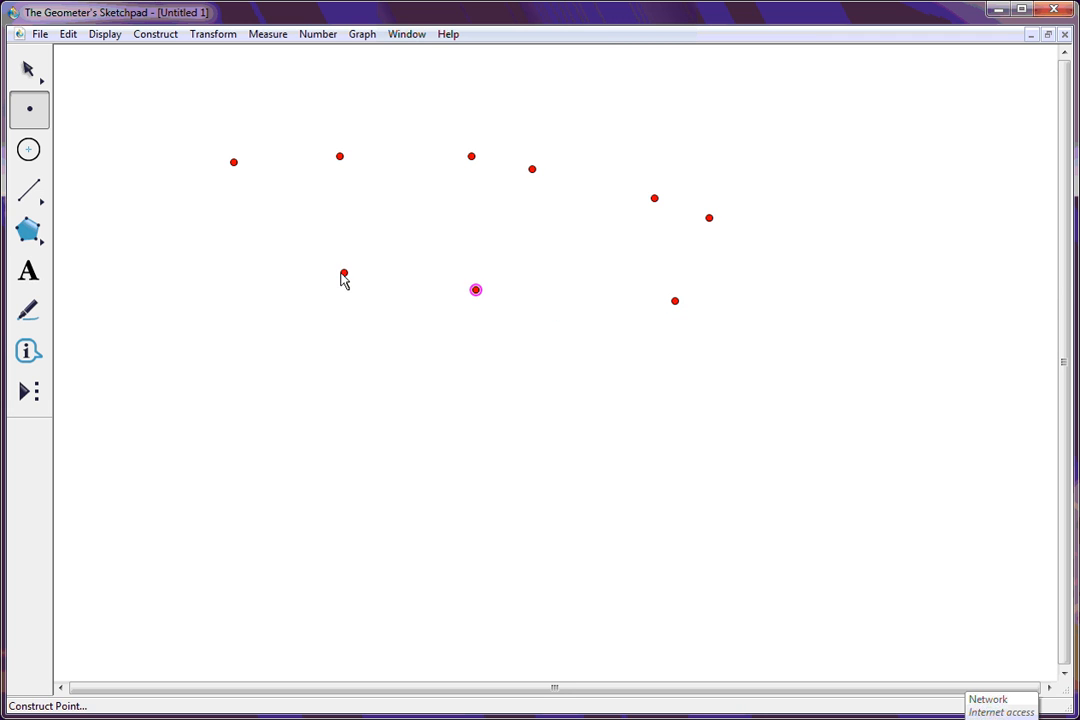
left_click(261, 291)
left_click(233, 314)
left_click(245, 352)
left_click(291, 375)
left_click(400, 386)
left_click(436, 387)
left_click_drag(460, 389, 470, 386)
left_click(598, 396)
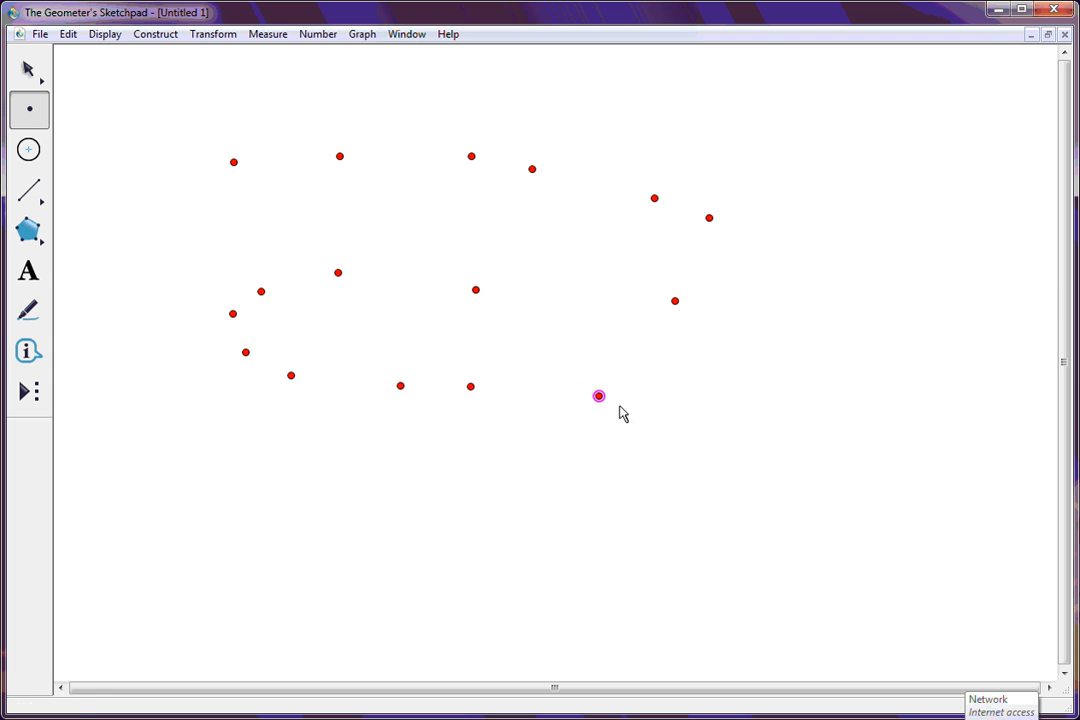
left_click(638, 416)
left_click(621, 482)
left_click(480, 495)
left_click(366, 494)
left_click(261, 505)
left_click(232, 551)
left_click(353, 595)
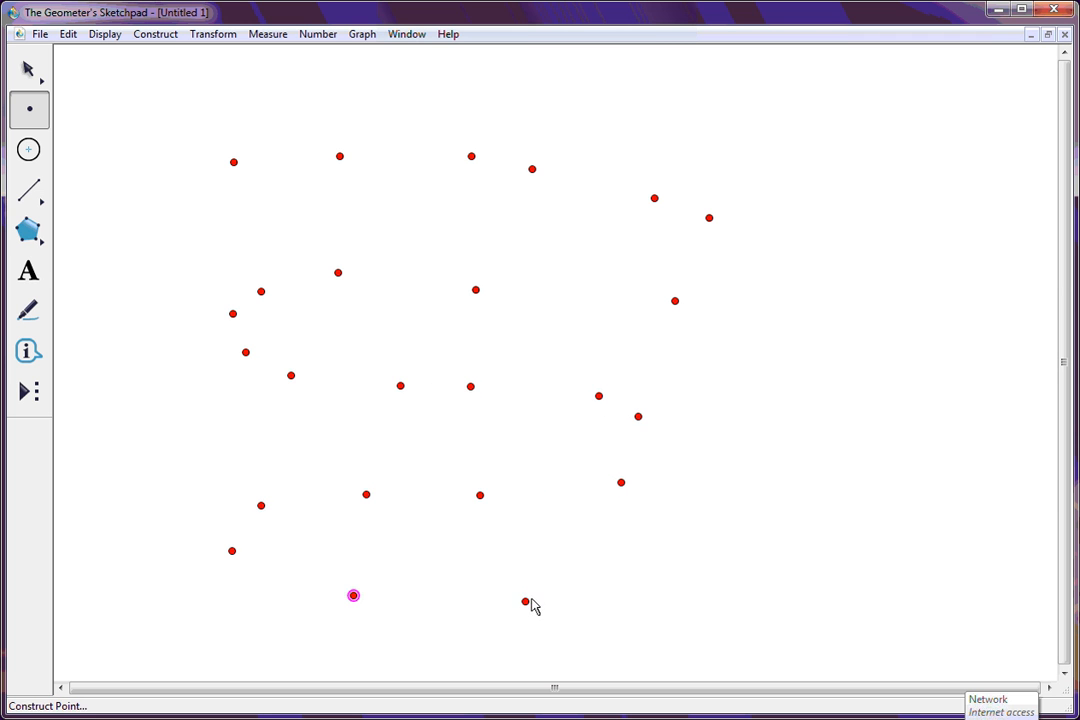
left_click(531, 598)
left_click(550, 476)
left_click(547, 379)
left_click(548, 282)
left_click(547, 255)
left_click(335, 215)
left_click(390, 211)
left_click_drag(335, 215, 283, 216)
left_click(158, 220)
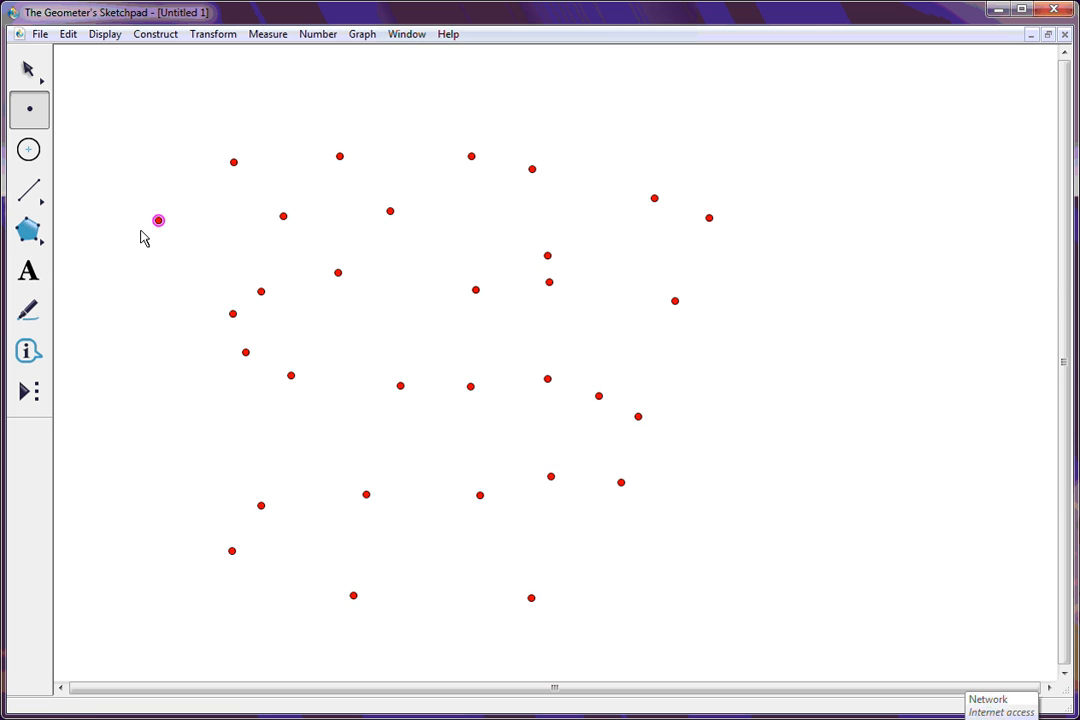
left_click(124, 266)
left_click(127, 338)
left_click(148, 413)
left_click(162, 495)
left_click(189, 550)
left_click(253, 602)
left_click(365, 634)
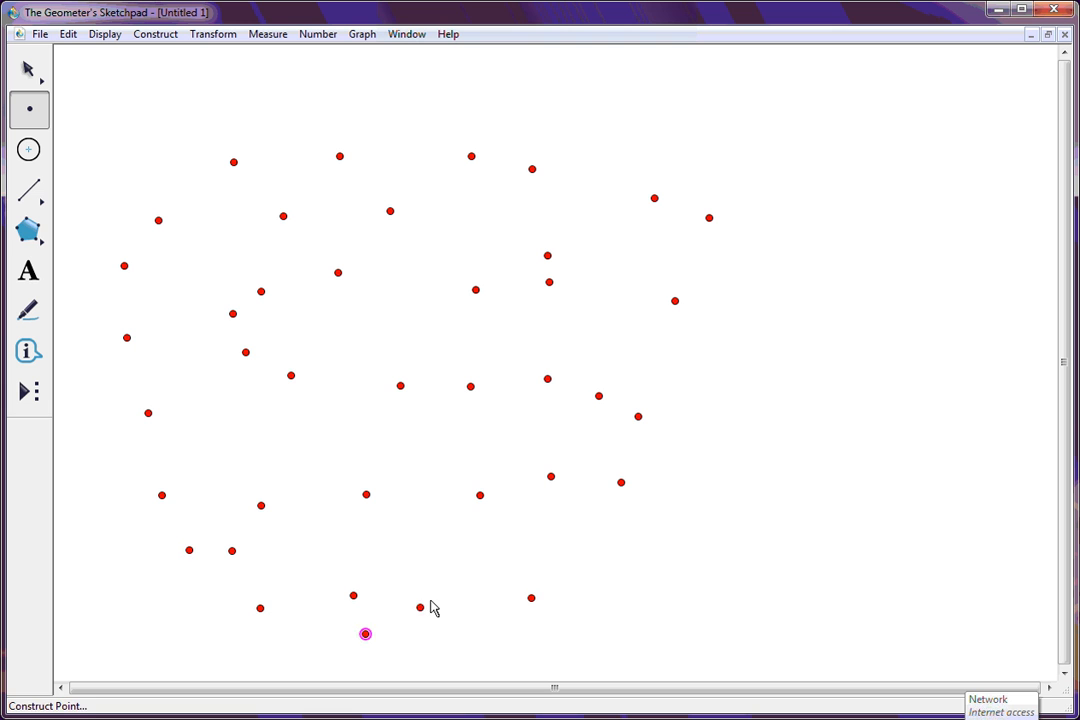
left_click(435, 591)
left_click(463, 567)
left_click(527, 559)
left_click(586, 558)
left_click(622, 568)
left_click(704, 509)
left_click(730, 419)
left_click(719, 378)
left_click(622, 342)
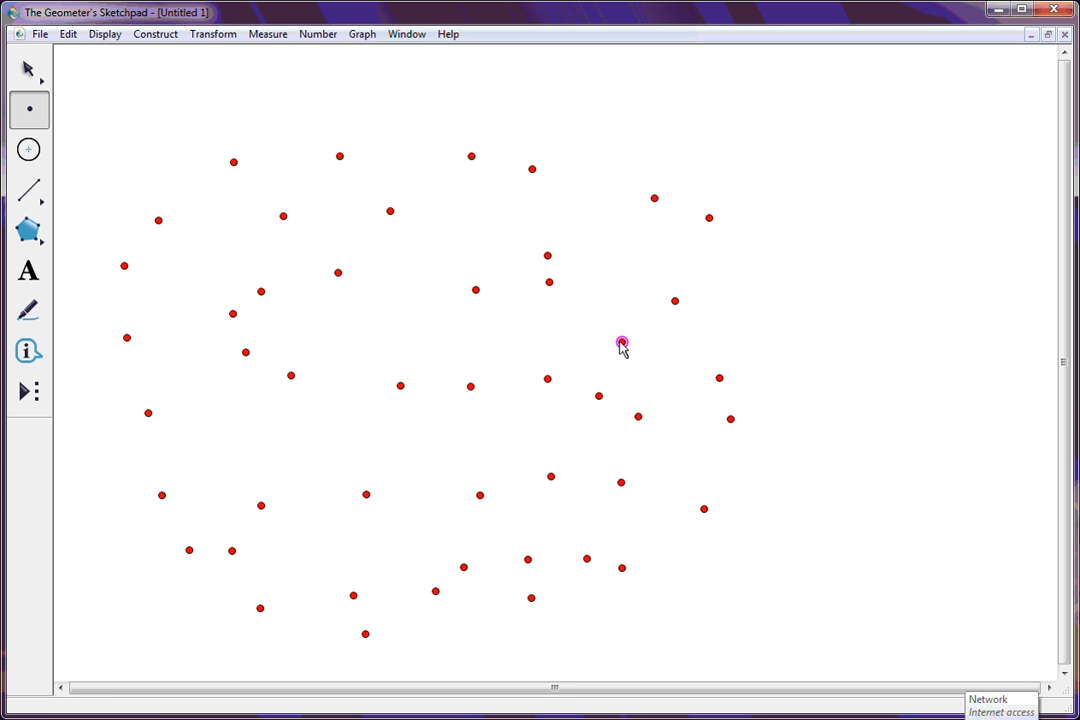
Step: Move the first point at the sketch's upper left slightly farther left and up with the Translation Arrow tool
left_click(29, 70)
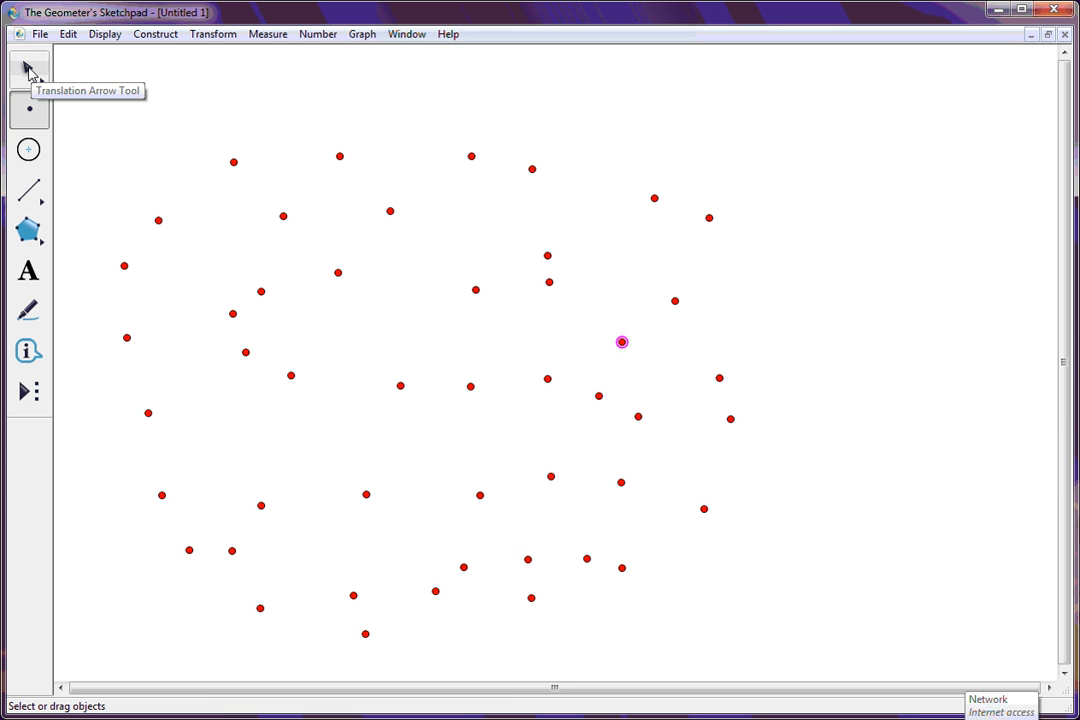
left_click(28, 70)
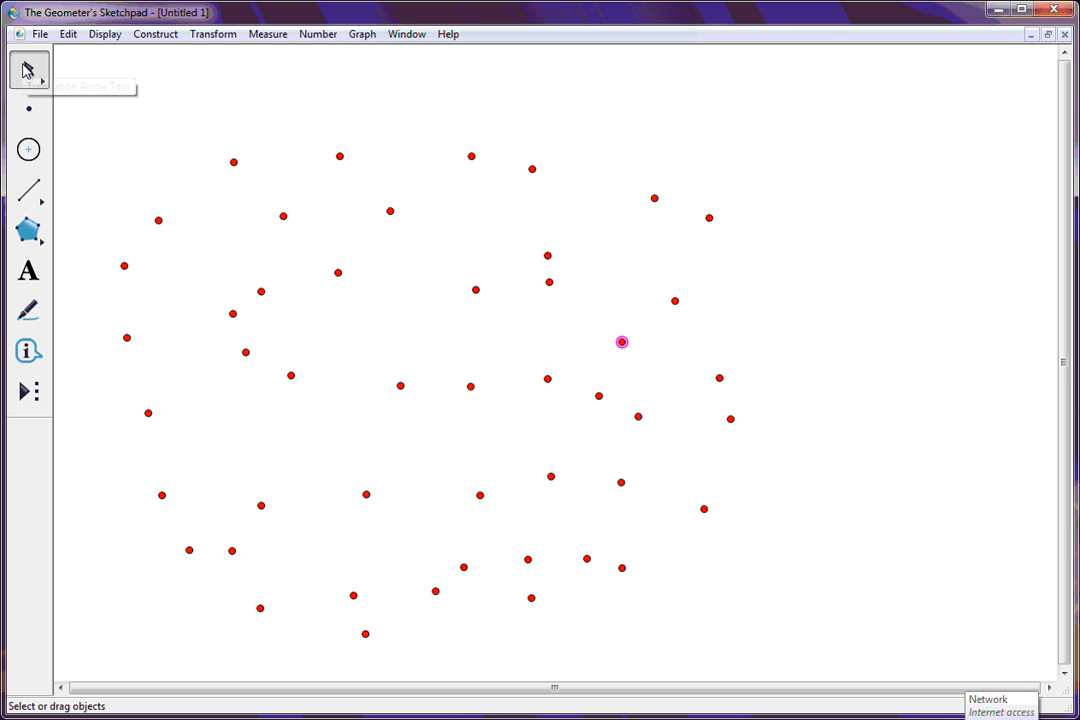
left_click(169, 117)
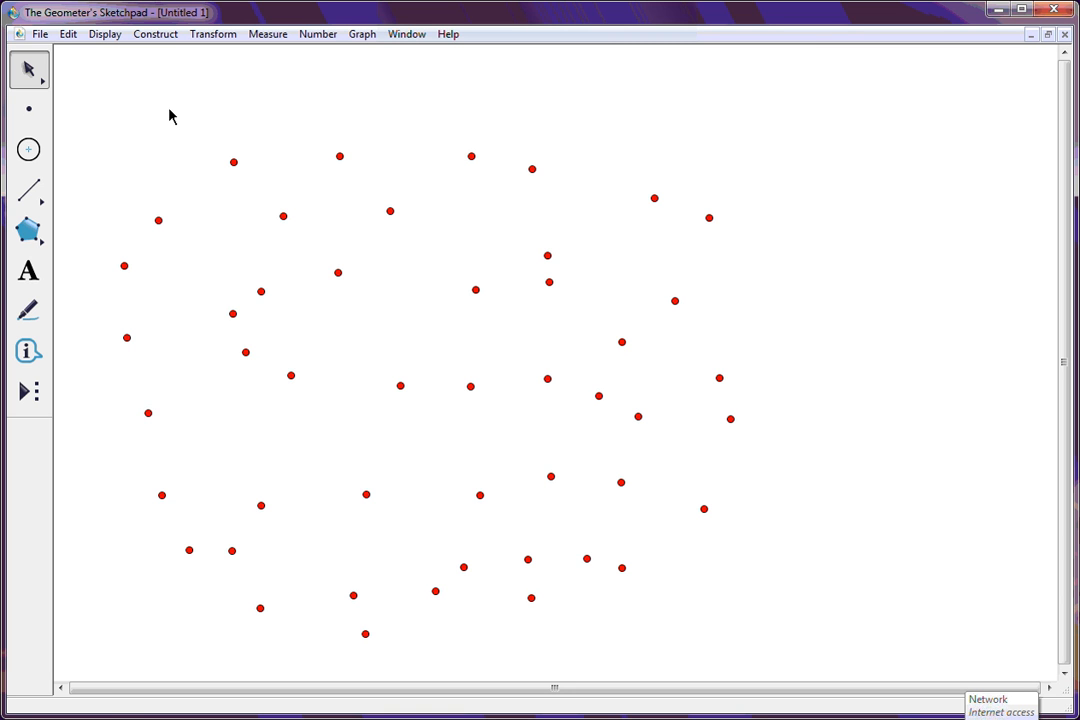
left_click(234, 162)
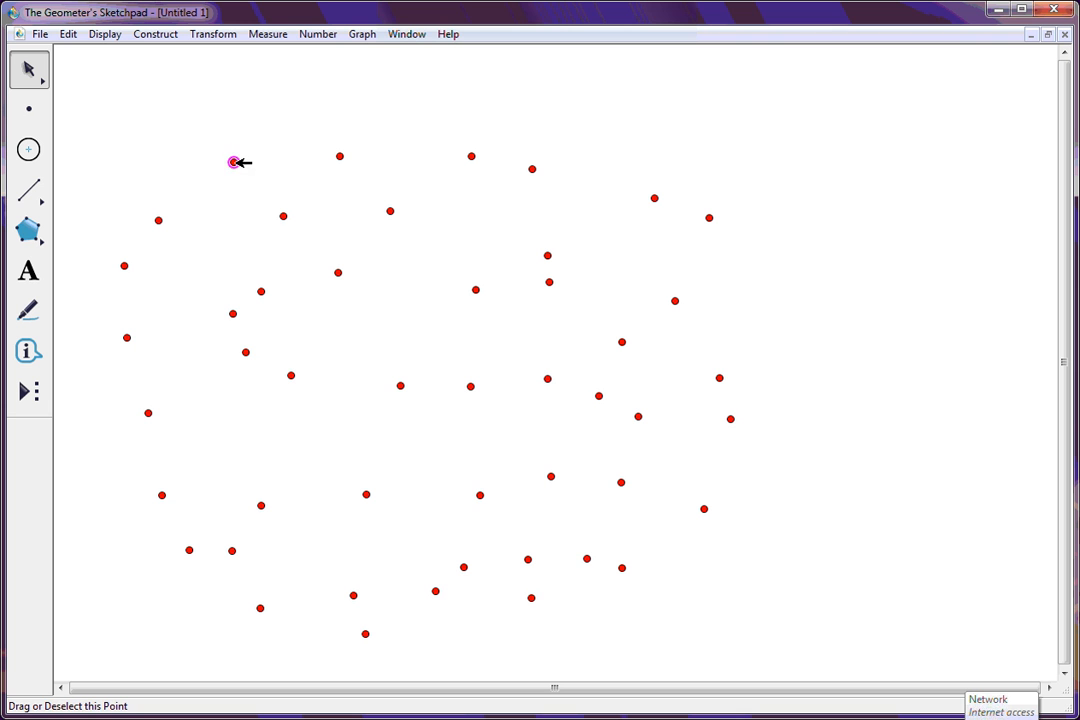
left_click_drag(236, 162, 204, 156)
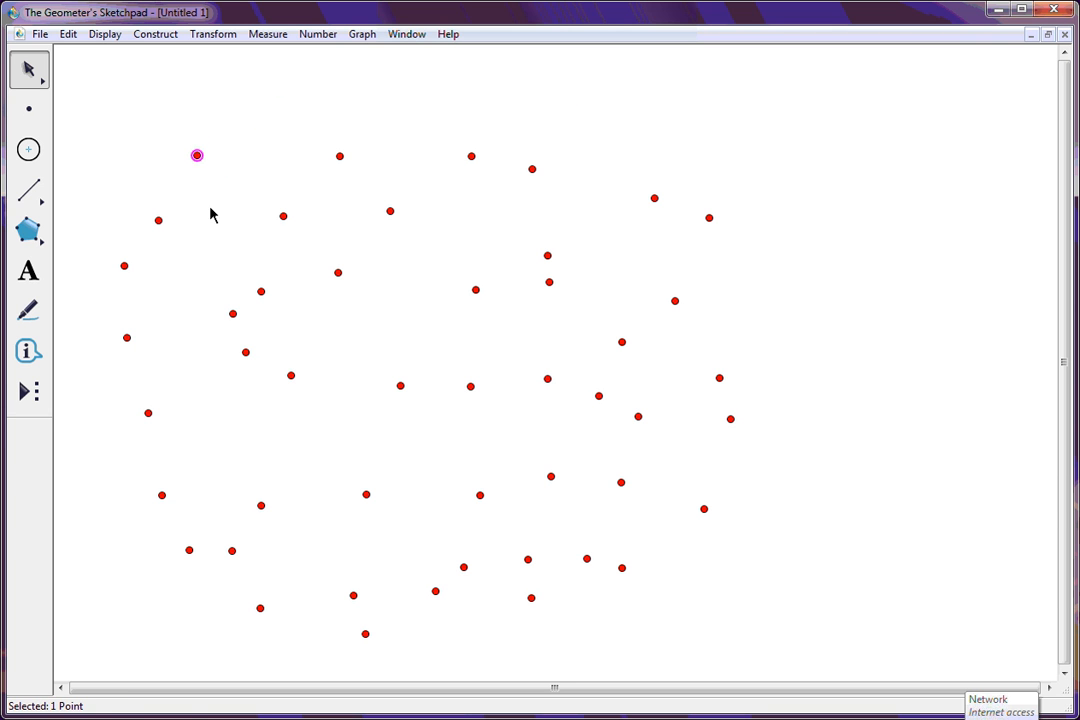
Step: Add the two nearest points to the right to the selection and move all three together slightly up and left
left_click(283, 216)
left_click(341, 155)
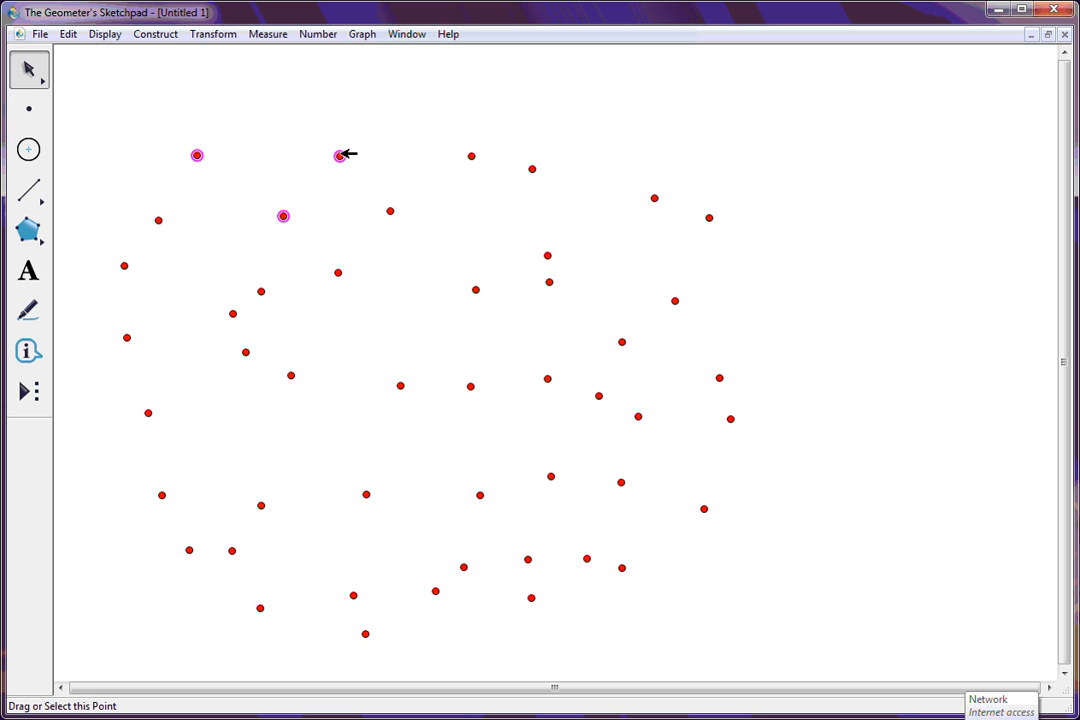
left_click_drag(341, 155, 328, 131)
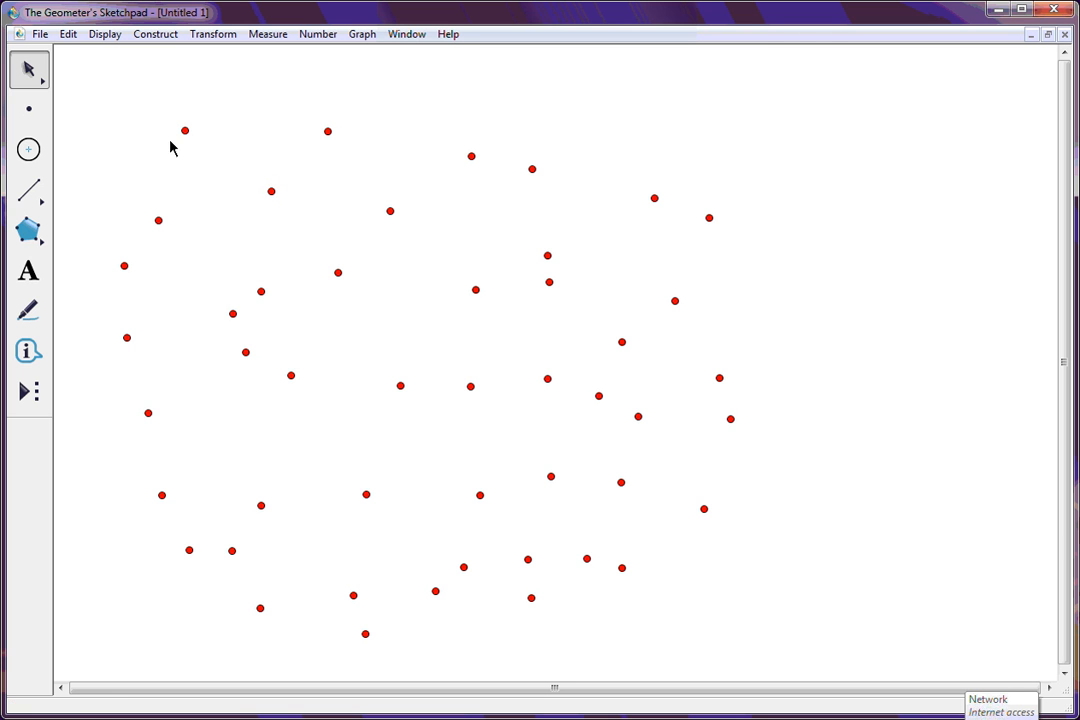
Step: Select the five points in the upper-left part of the sketch individually and delete them together
left_click(185, 130)
left_click(271, 191, "shift")
left_click(328, 131, "shift")
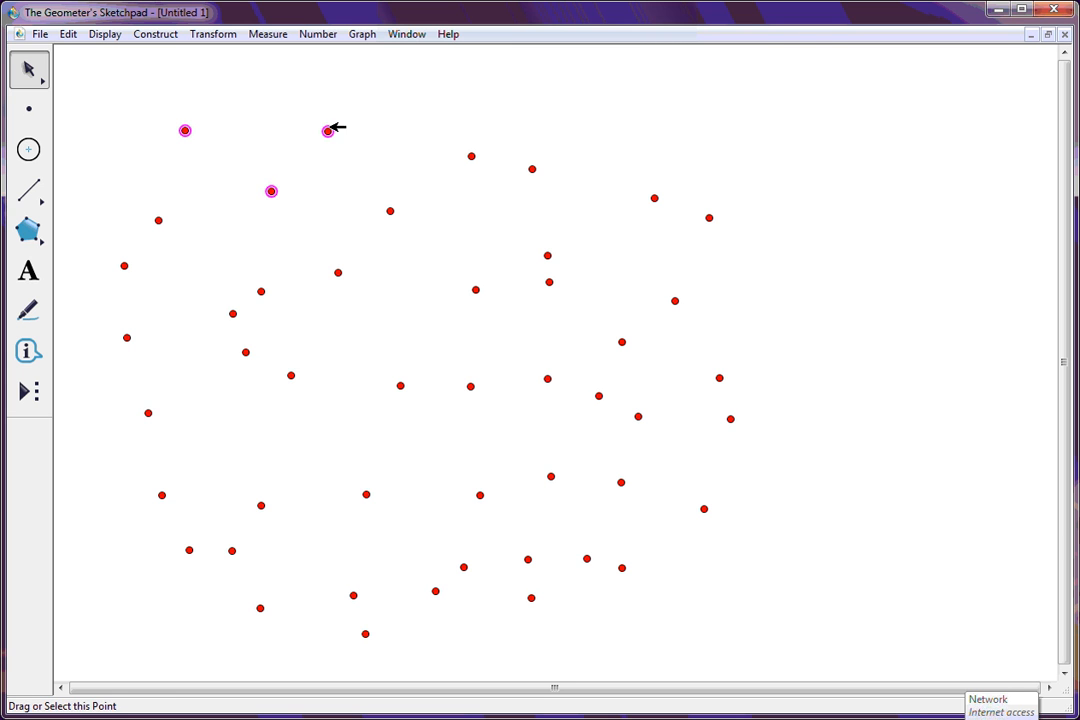
left_click(390, 211, "shift")
left_click(338, 272, "shift")
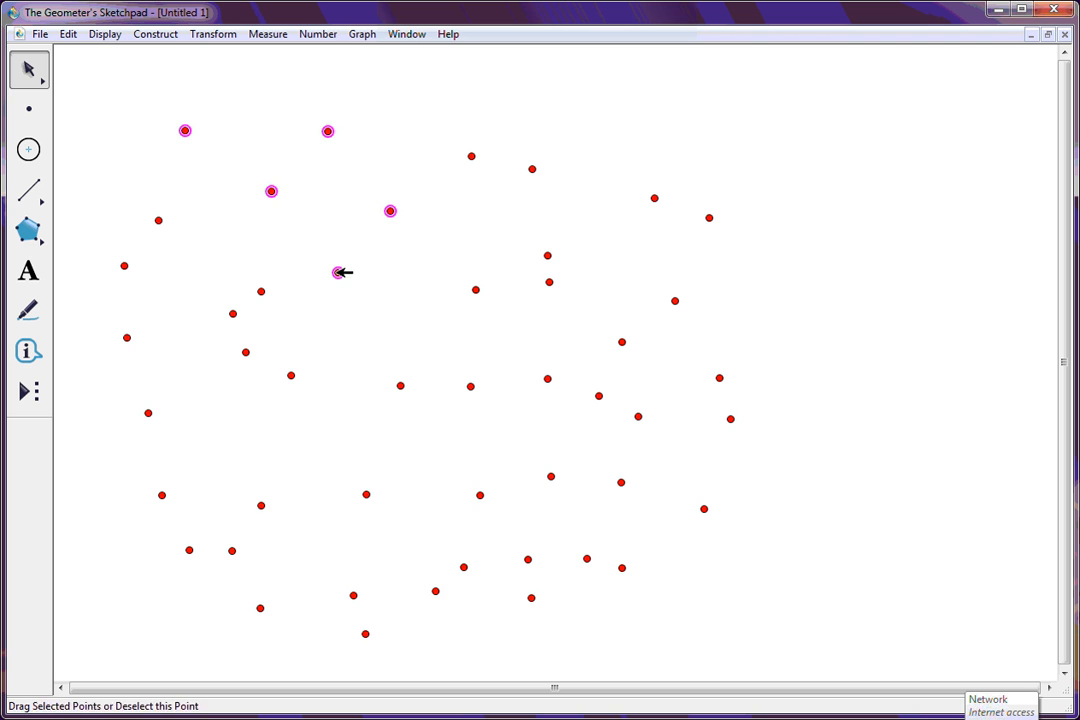
key("Delete")
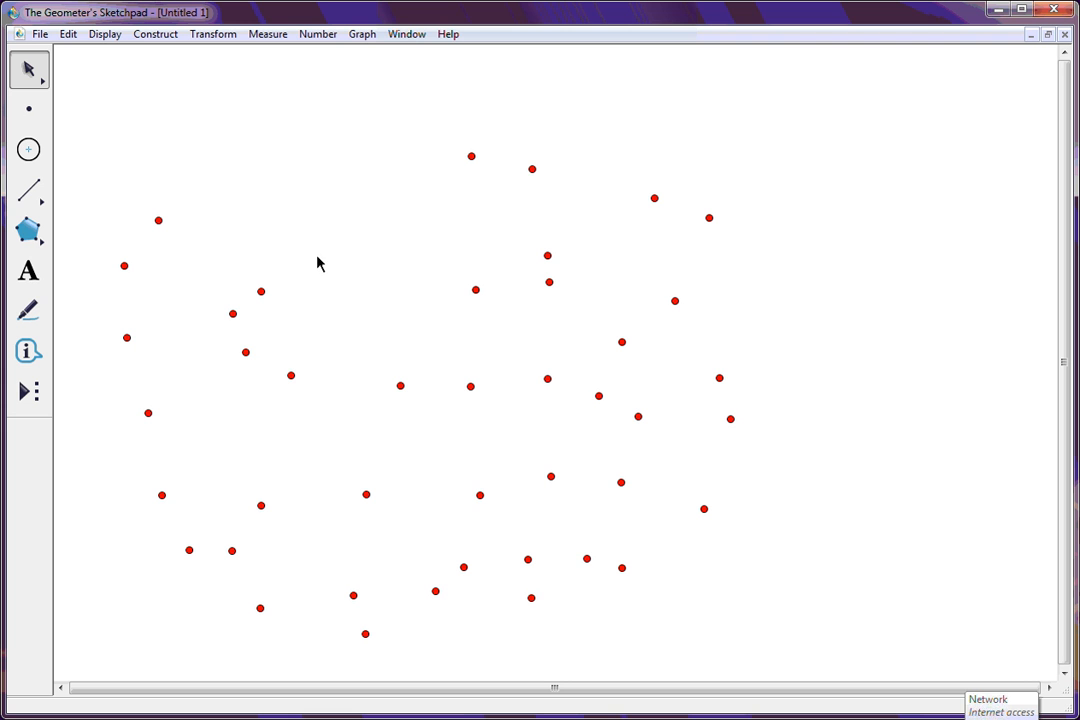
Step: Delete the upper-right group of points with a selection box, and clear all remaining points the same way
left_click_drag(306, 103, 817, 465)
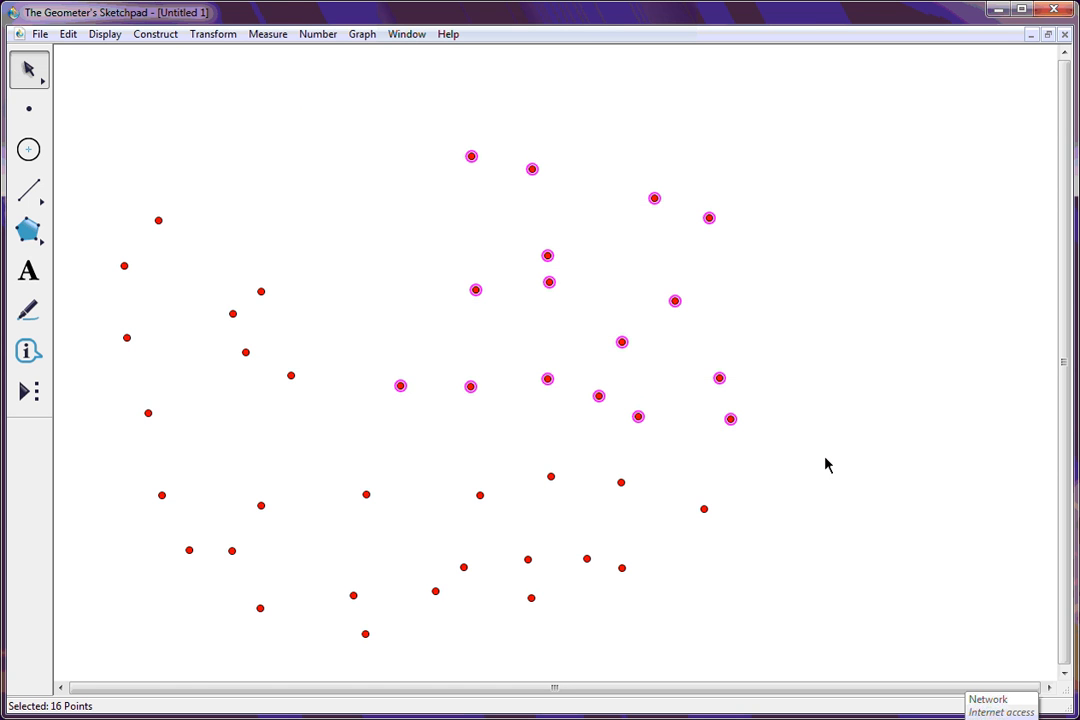
key("Delete")
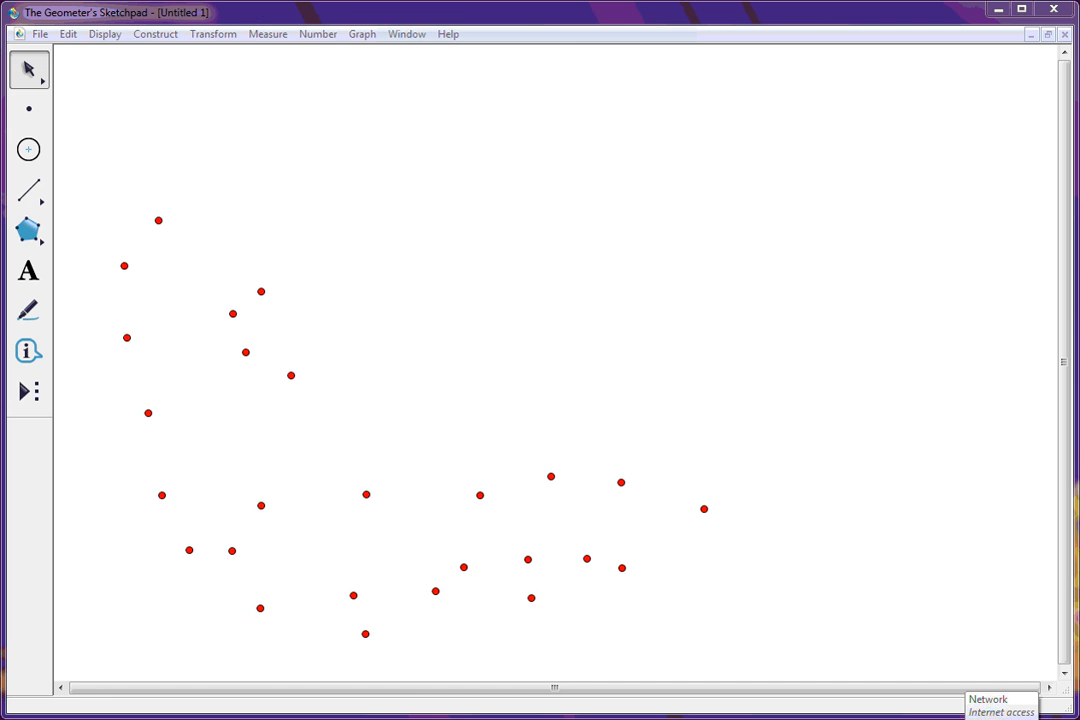
left_click_drag(71, 134, 865, 660)
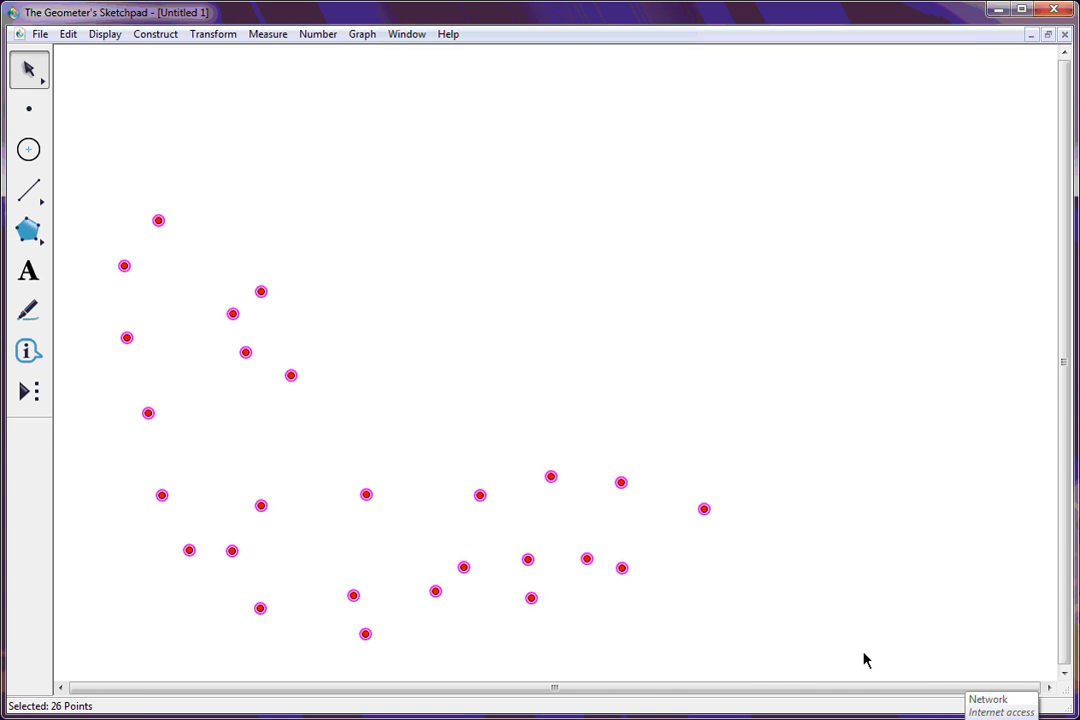
key("Delete")
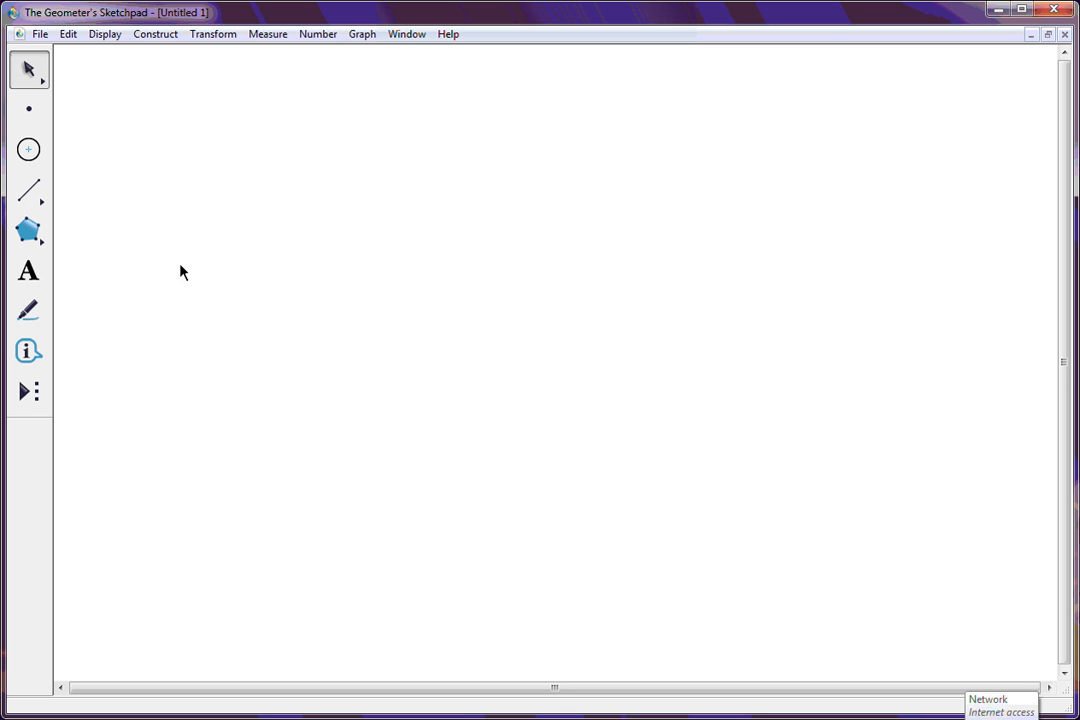
Step: Construct a large circle in the sketch and shift the whole circle right without resizing it, leaving it deselected
left_click(29, 151)
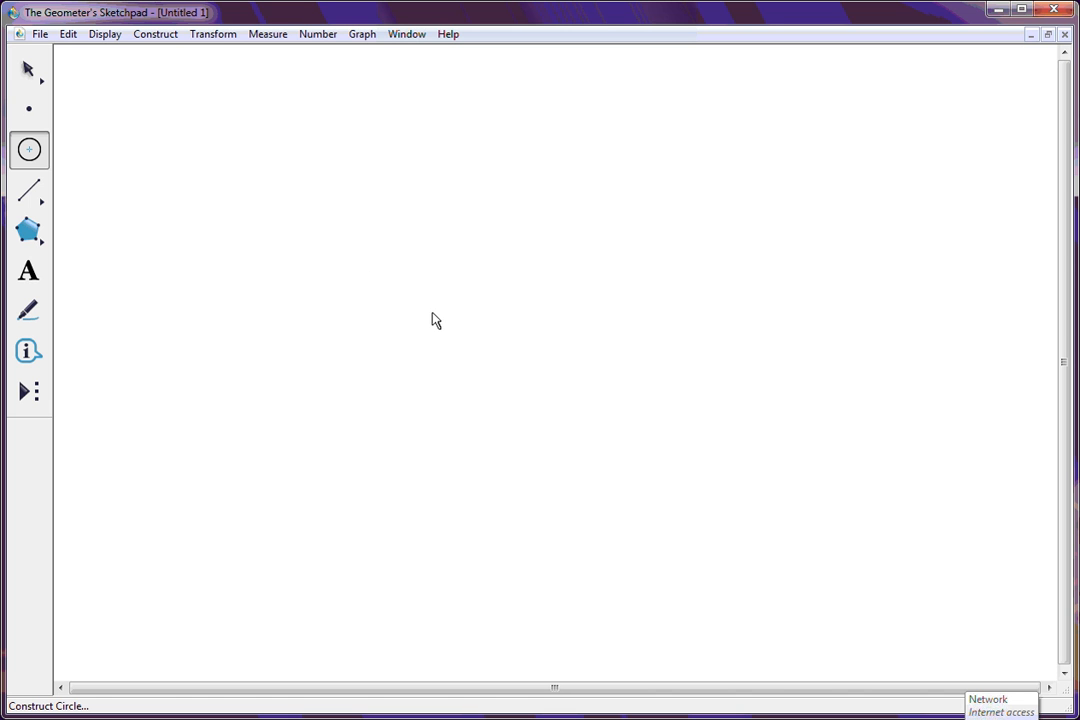
left_click_drag(432, 313, 617, 311)
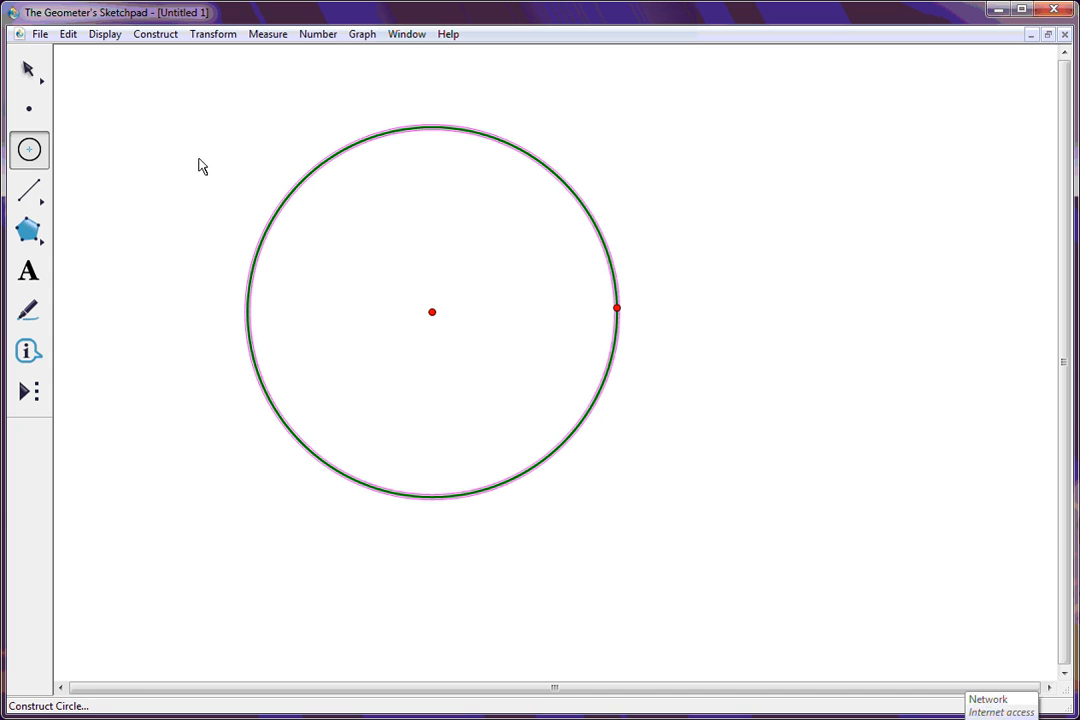
left_click(26, 70)
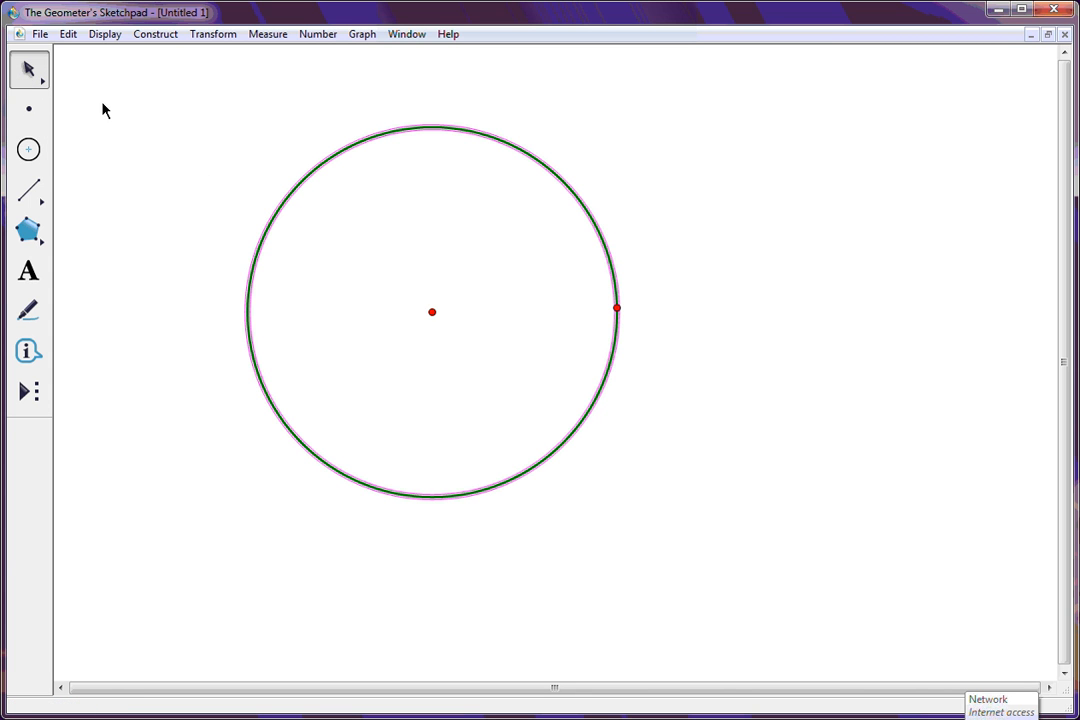
left_click(213, 140)
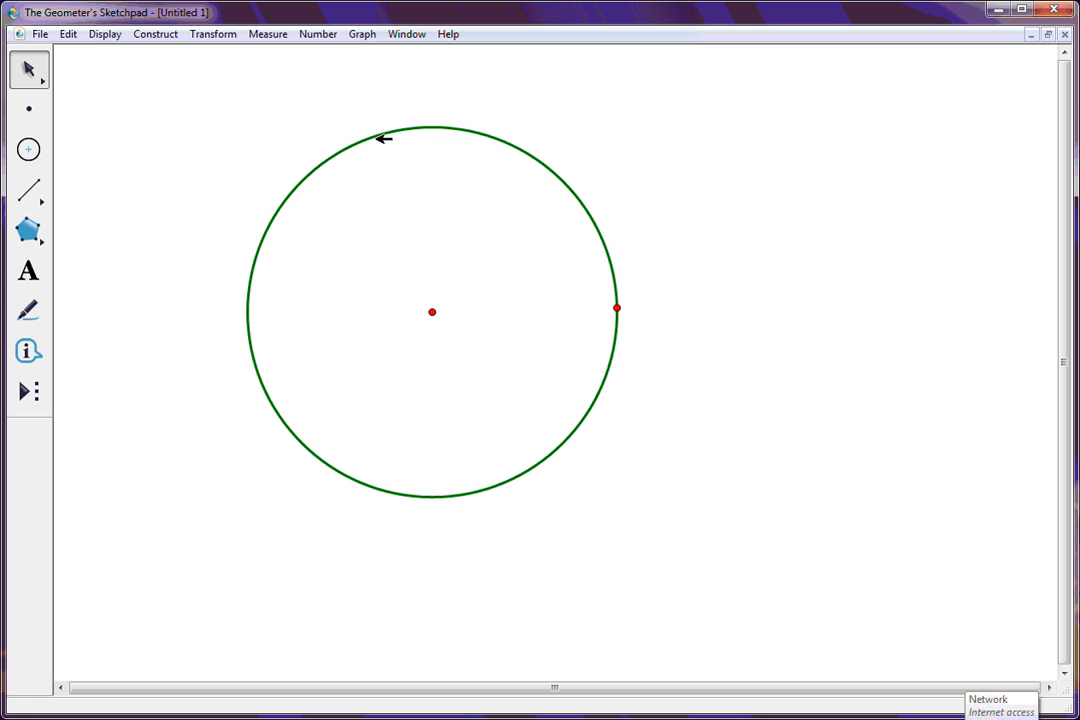
left_click_drag(383, 135, 470, 137)
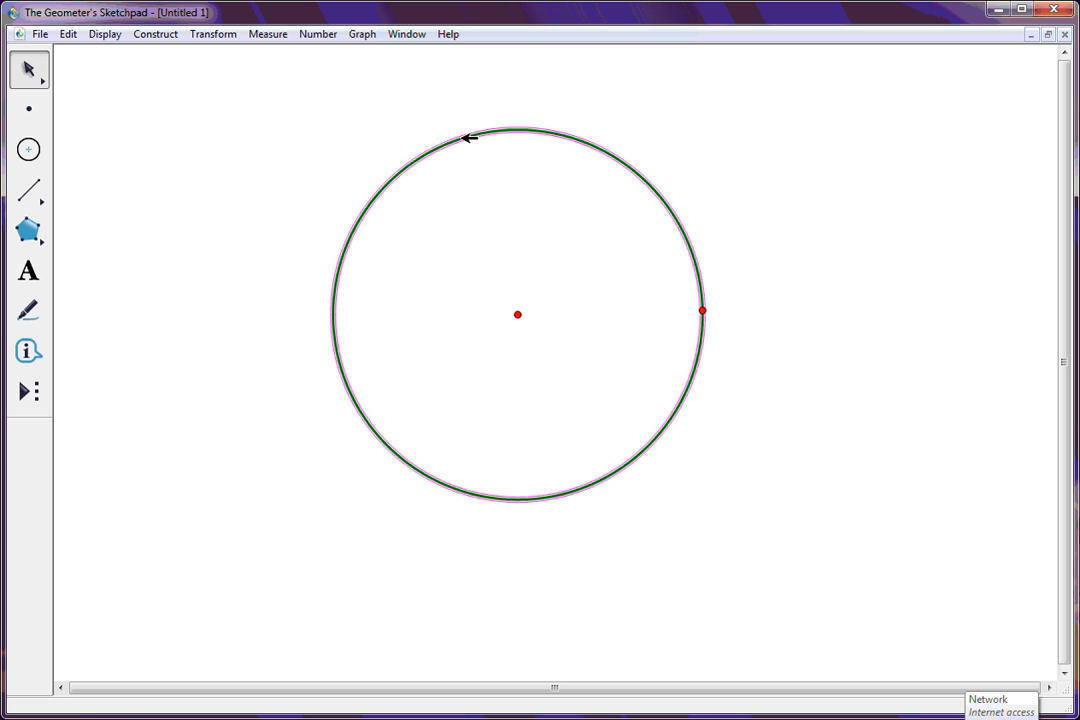
left_click(143, 270)
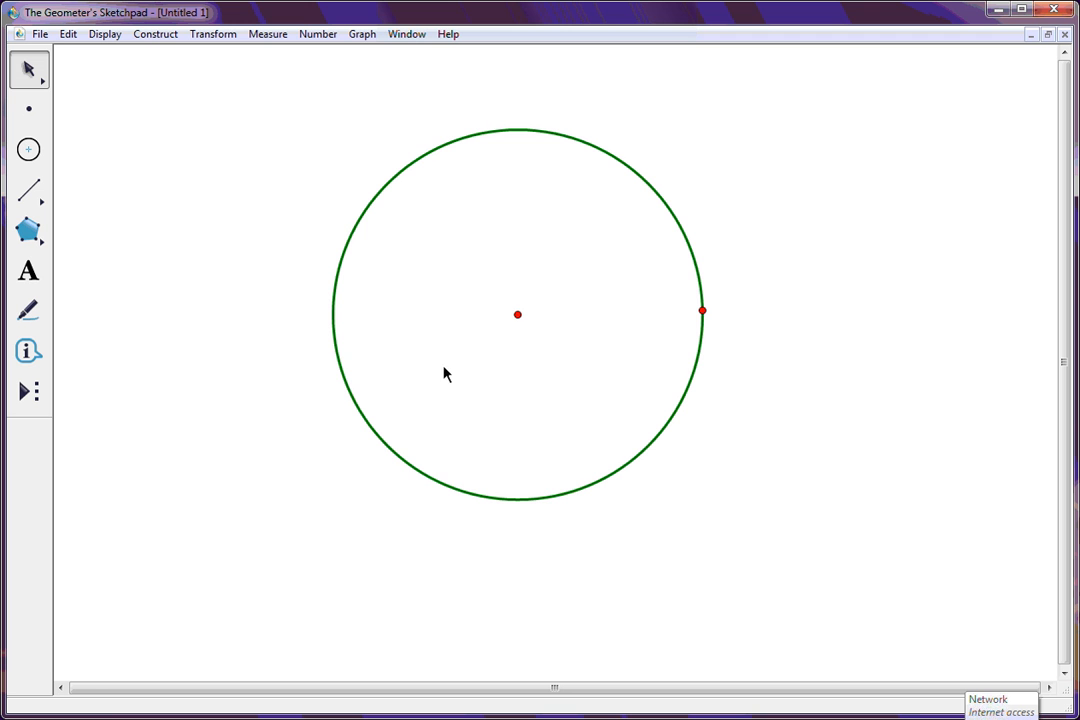
Step: Shrink the circle to about half its size using its radius point and move it to the sketch's upper-right corner
mouse_move(521, 314)
left_mouse_down()
mouse_move(626, 316)
mouse_move(526, 318)
left_mouse_up()
left_click_drag(702, 311, 616, 320)
left_click_drag(659, 319, 672, 311)
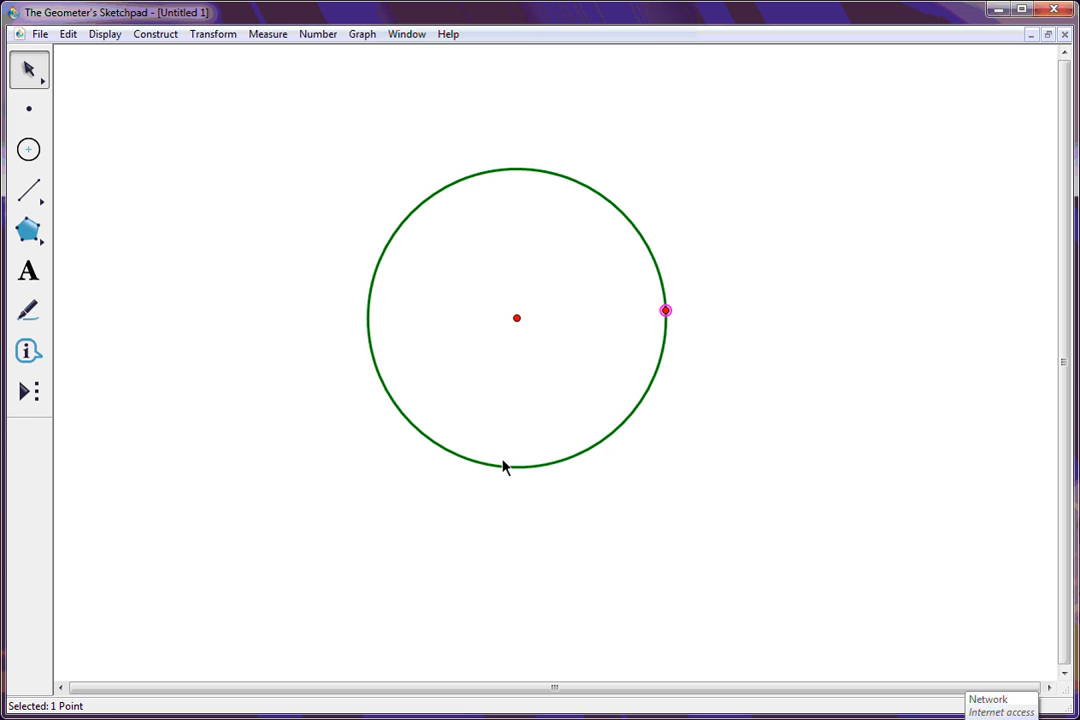
left_click_drag(672, 311, 588, 319)
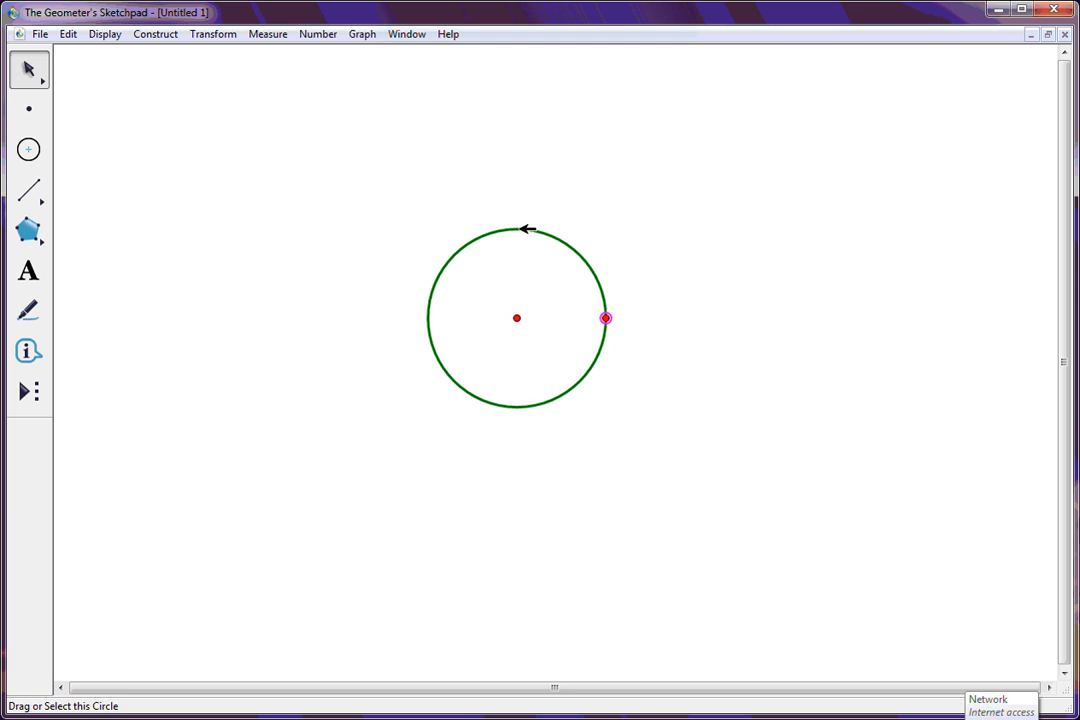
left_click_drag(523, 233, 938, 76)
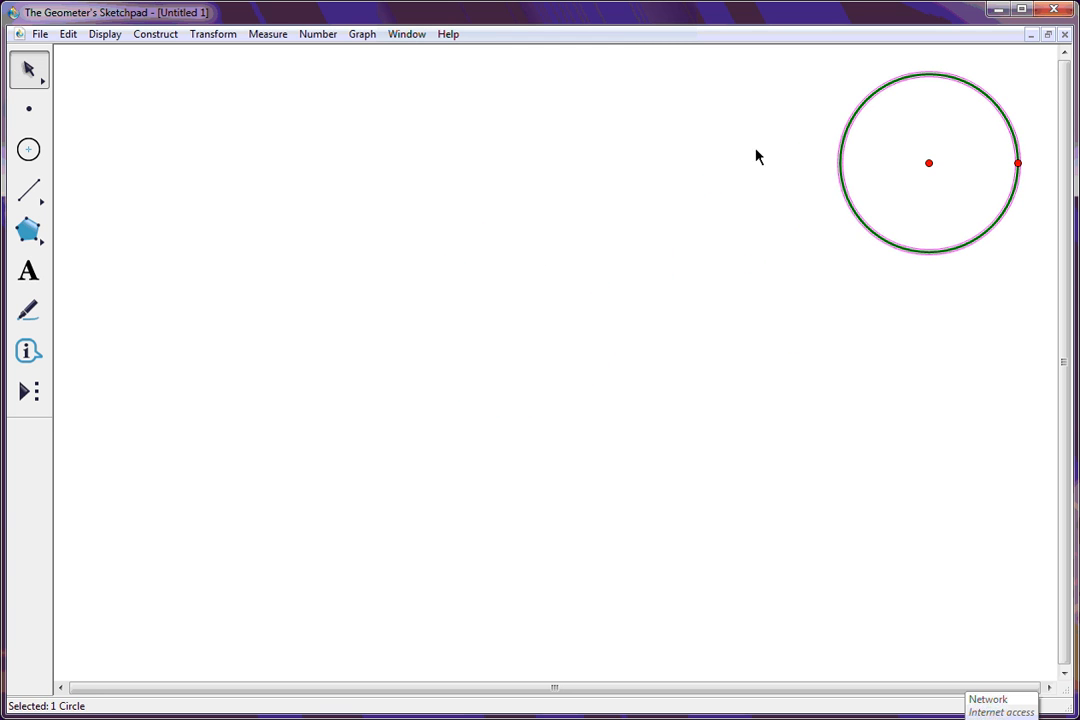
Step: Construct a horizontal segment across the upper-left part of the sketch with the Segment Straightedge tool
left_click(645, 254)
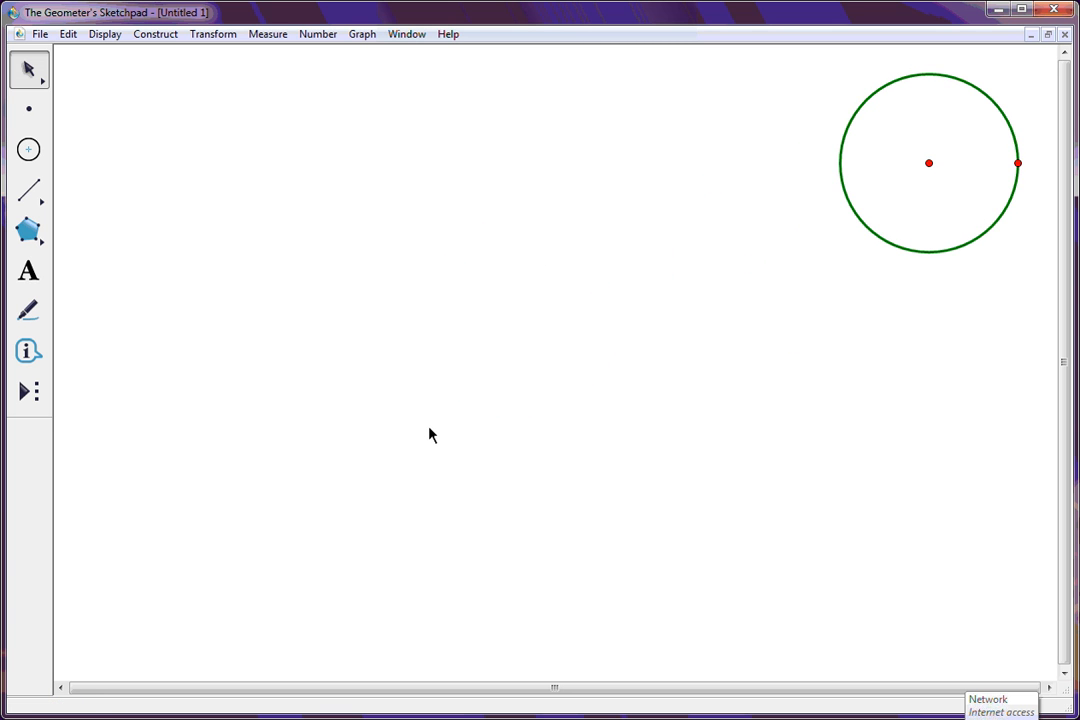
left_click(31, 200)
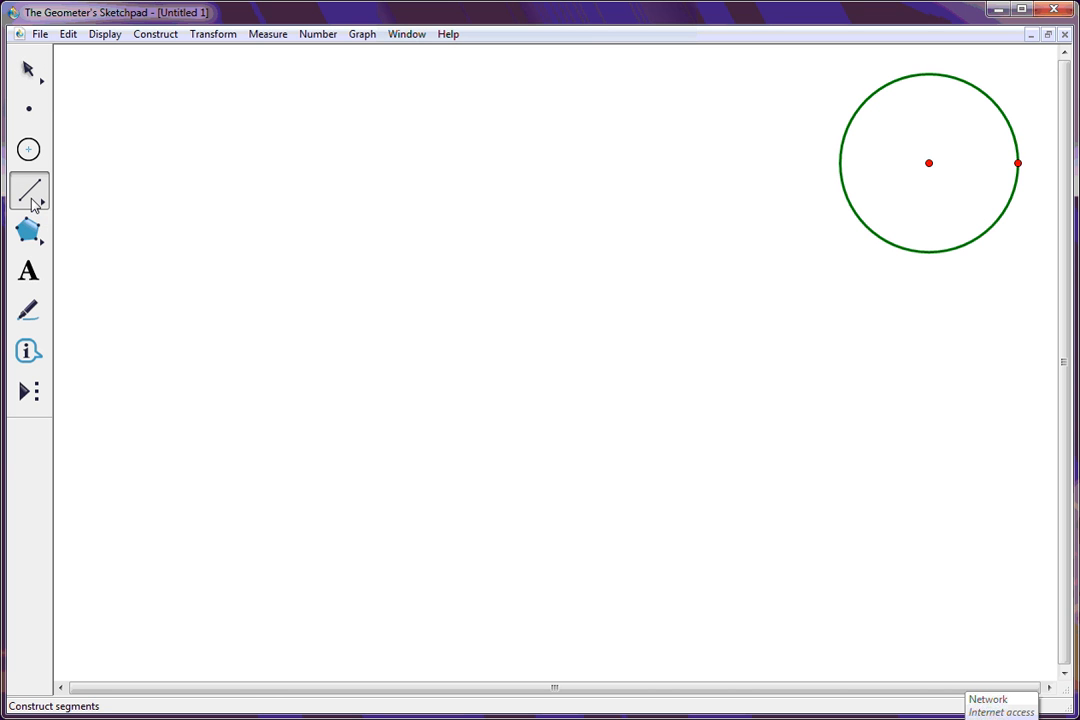
left_click(31, 200)
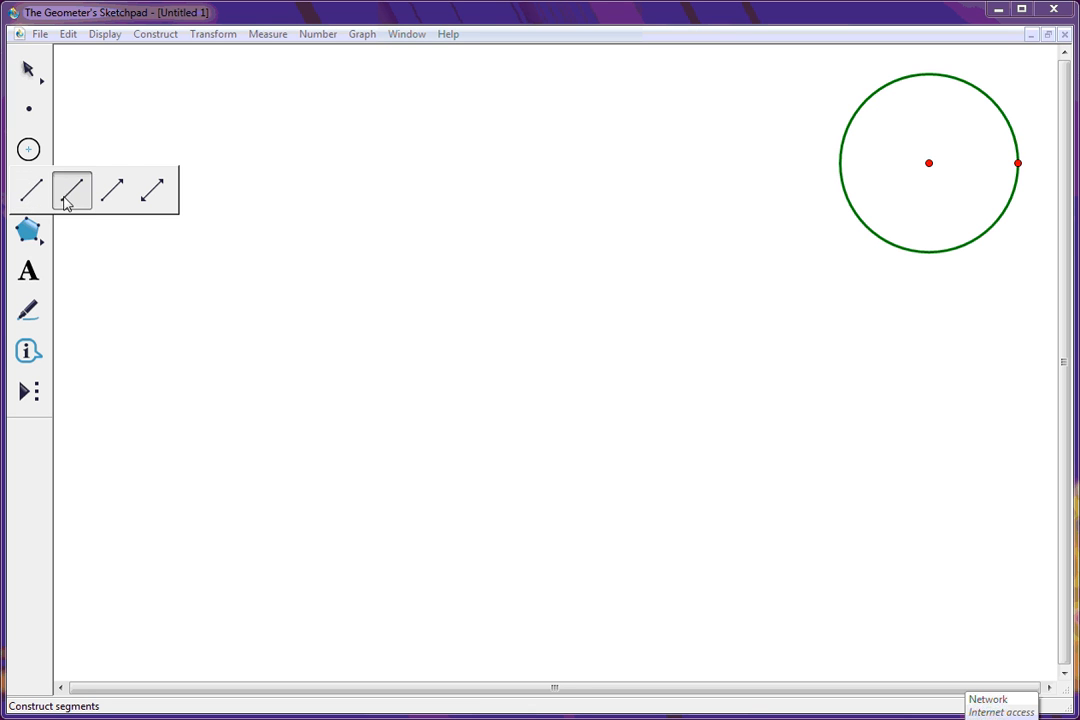
left_click(152, 198)
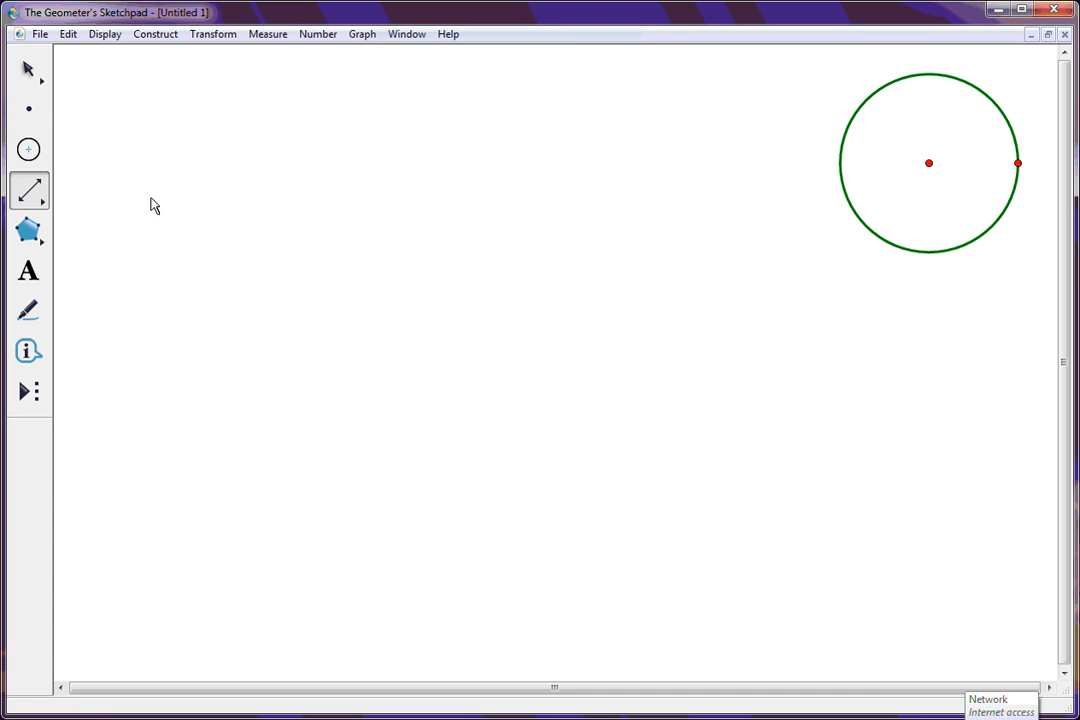
left_click(33, 204)
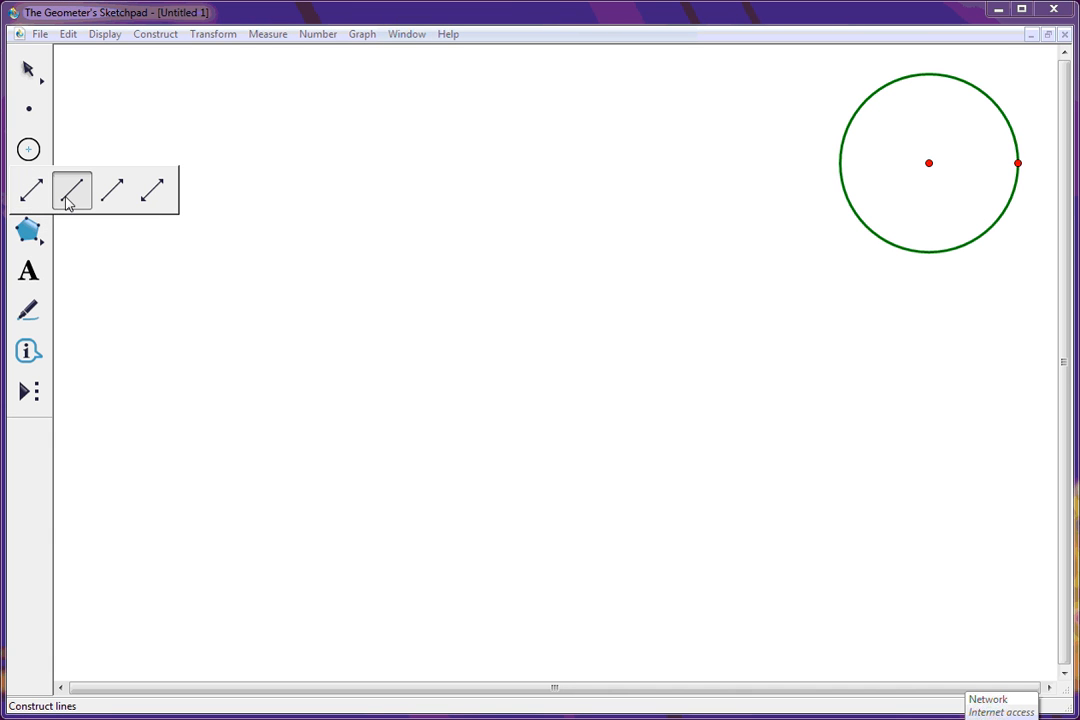
left_click(69, 200)
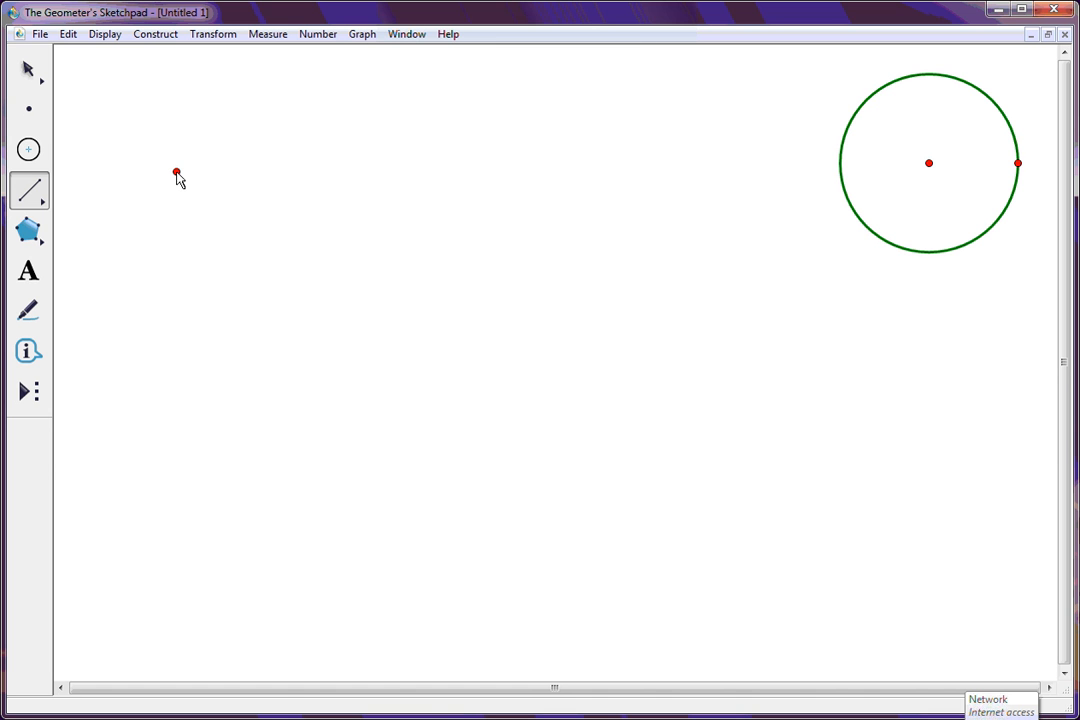
mouse_move(176, 173)
left_mouse_down()
mouse_move(466, 174)
mouse_move(458, 191)
mouse_move(478, 185)
left_mouse_up()
key("shift")
key("shift")
key("shift")
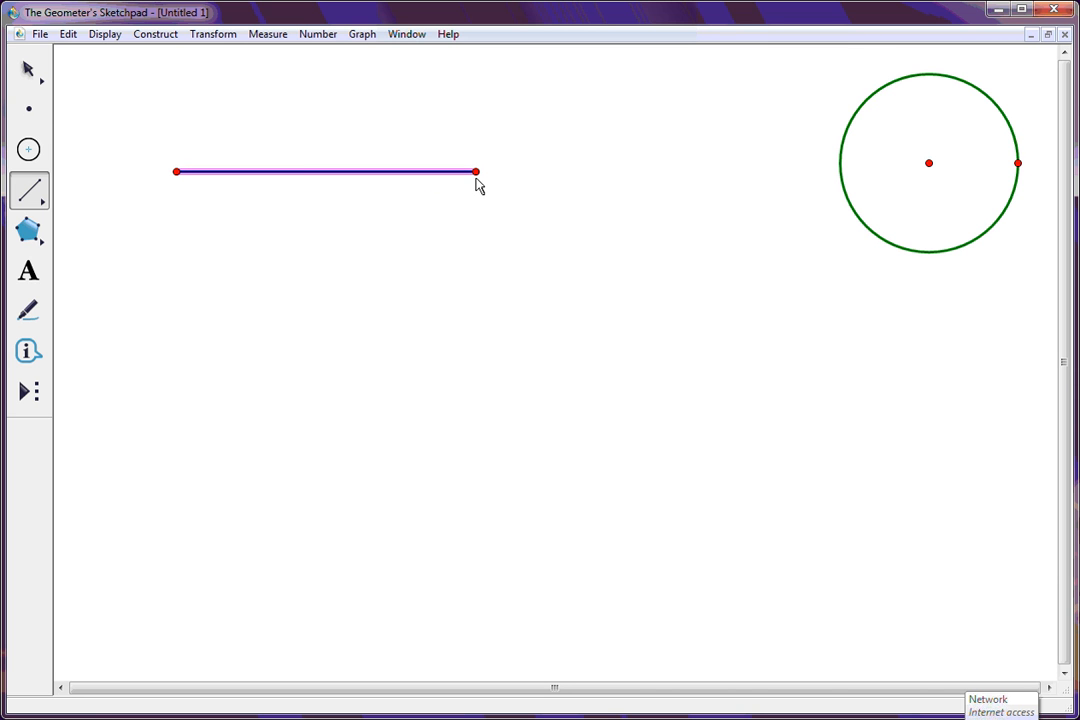
Step: Move the whole segment slightly up and to the right without changing its length, leaving it deselected
left_click(27, 71)
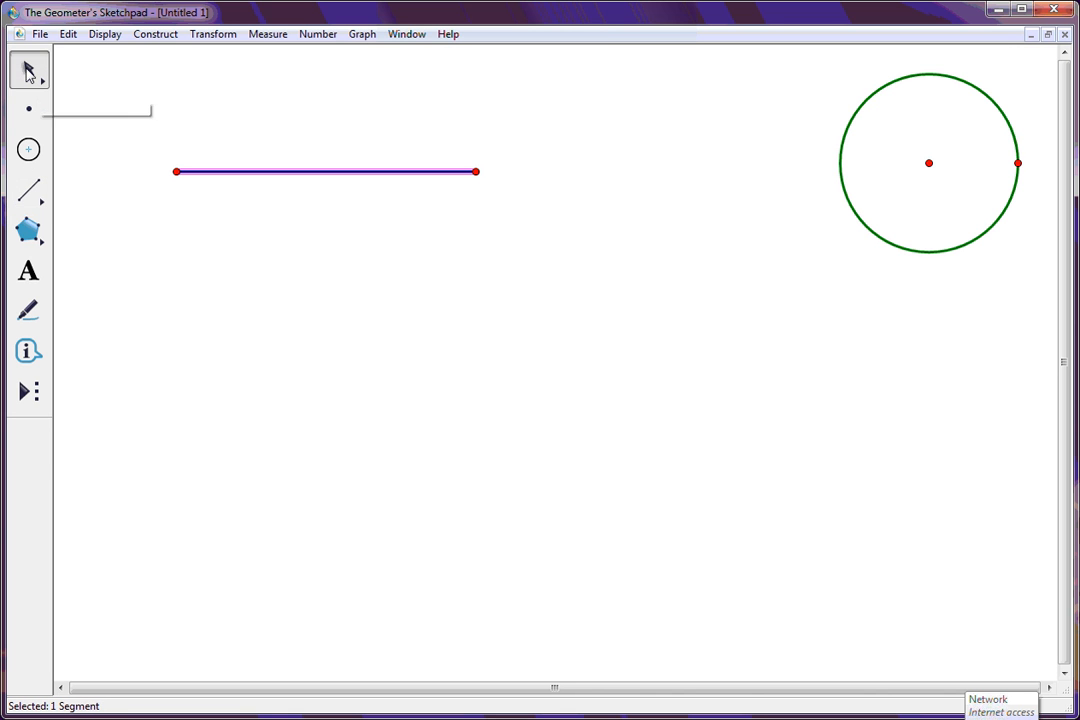
left_click(161, 97)
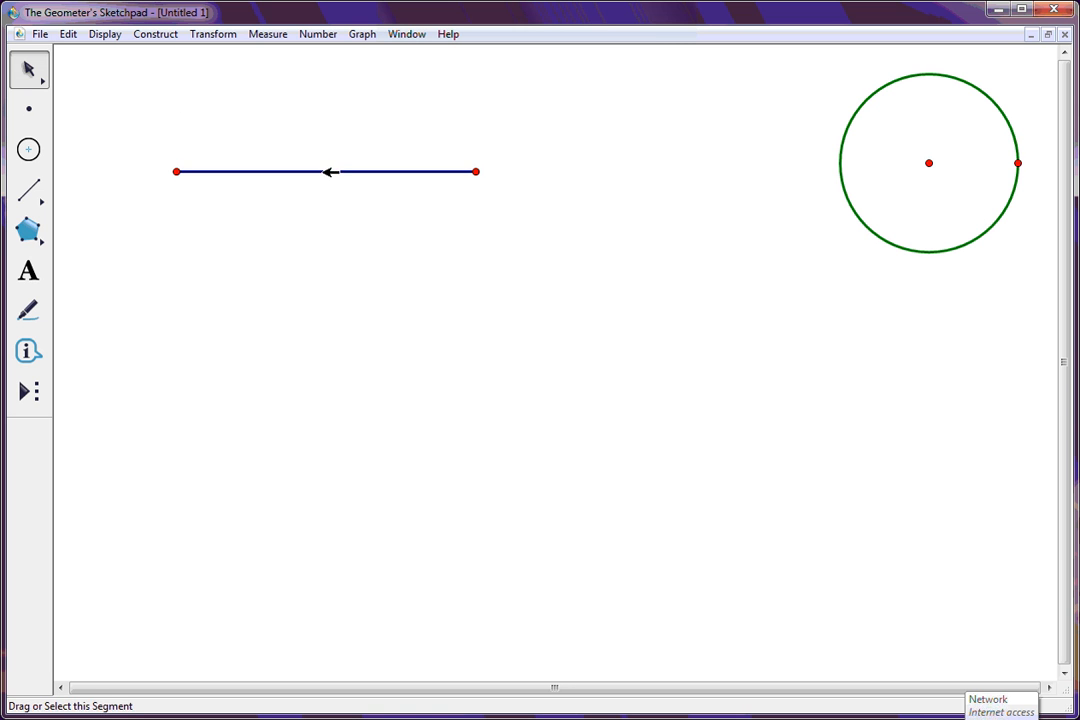
left_click_drag(333, 172, 345, 126)
left_click(310, 220)
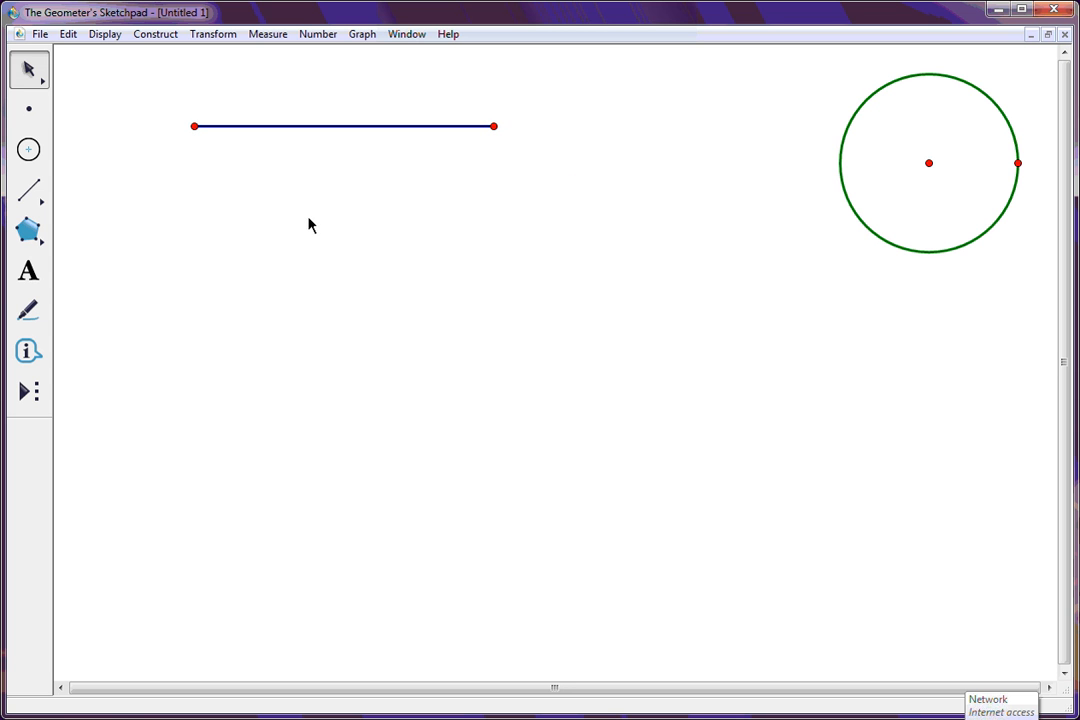
Step: Lengthen the segment by its right endpoint, keeping it nearly horizontal and ending short of the circle, and deselect it
left_click_drag(494, 126, 740, 318)
left_click_drag(769, 246, 657, 124)
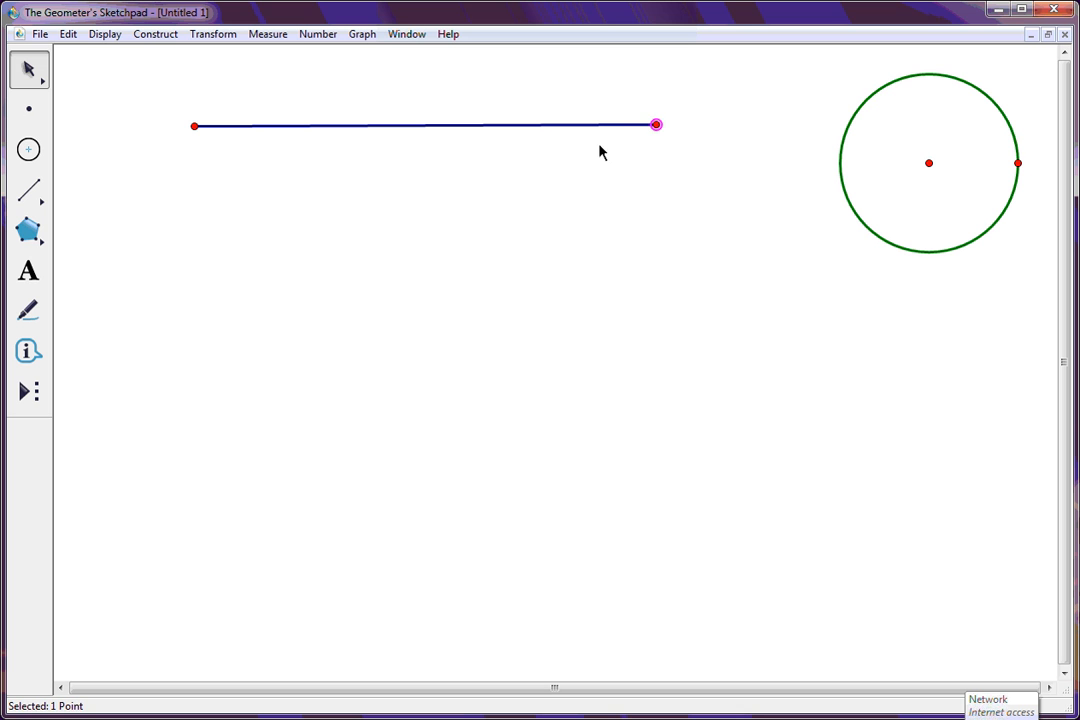
left_click(465, 200)
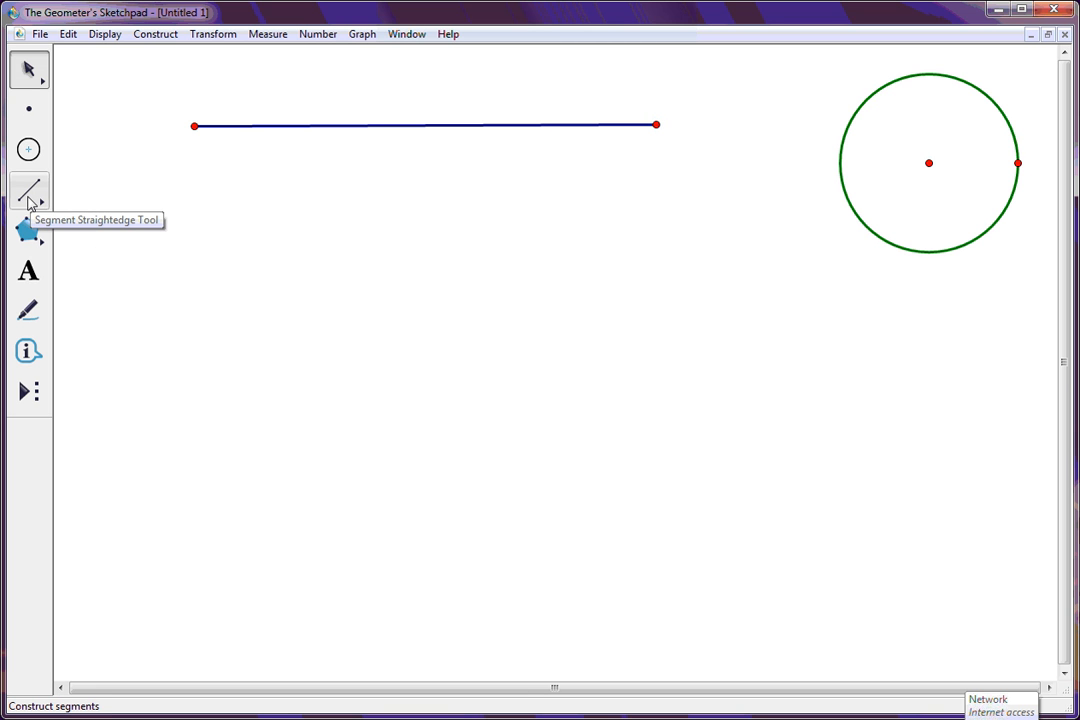
Step: Construct a horizontal ray below the segment, starting under its left endpoint and extending to the right
left_click_drag(28, 200, 118, 202)
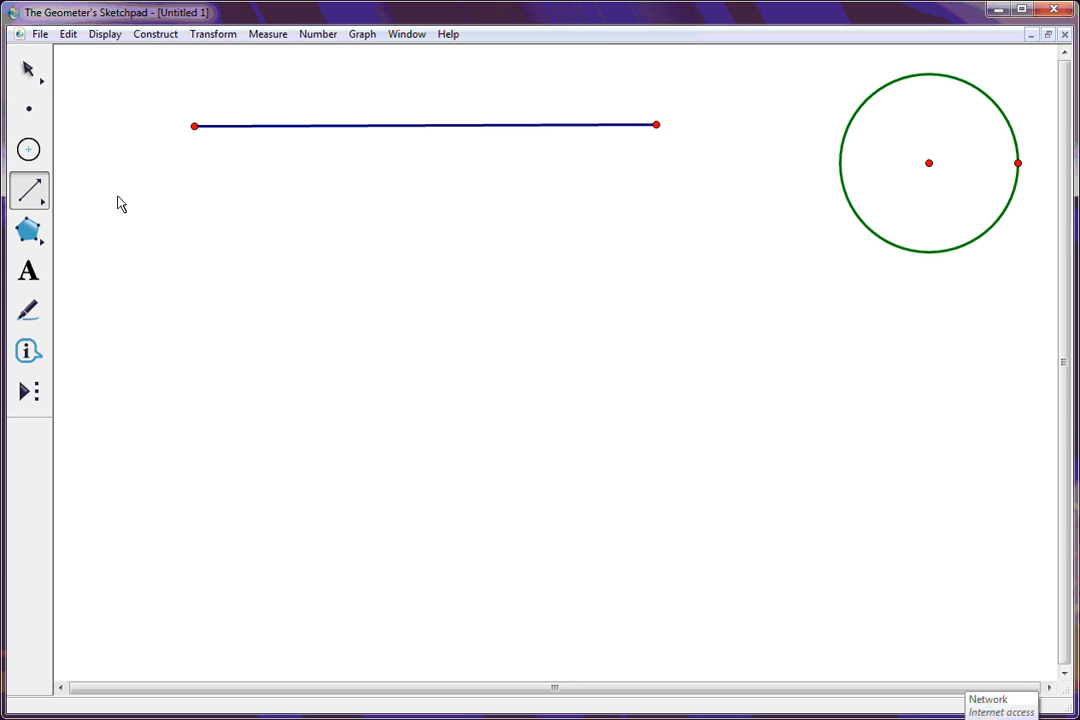
left_click(194, 277)
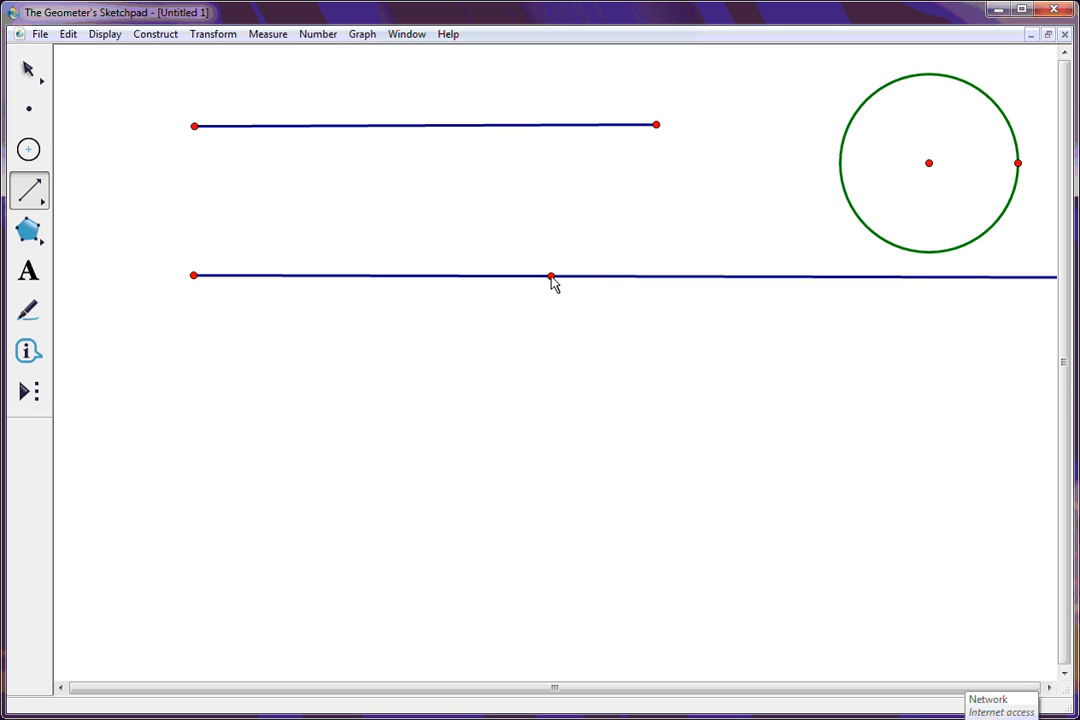
left_click(551, 277)
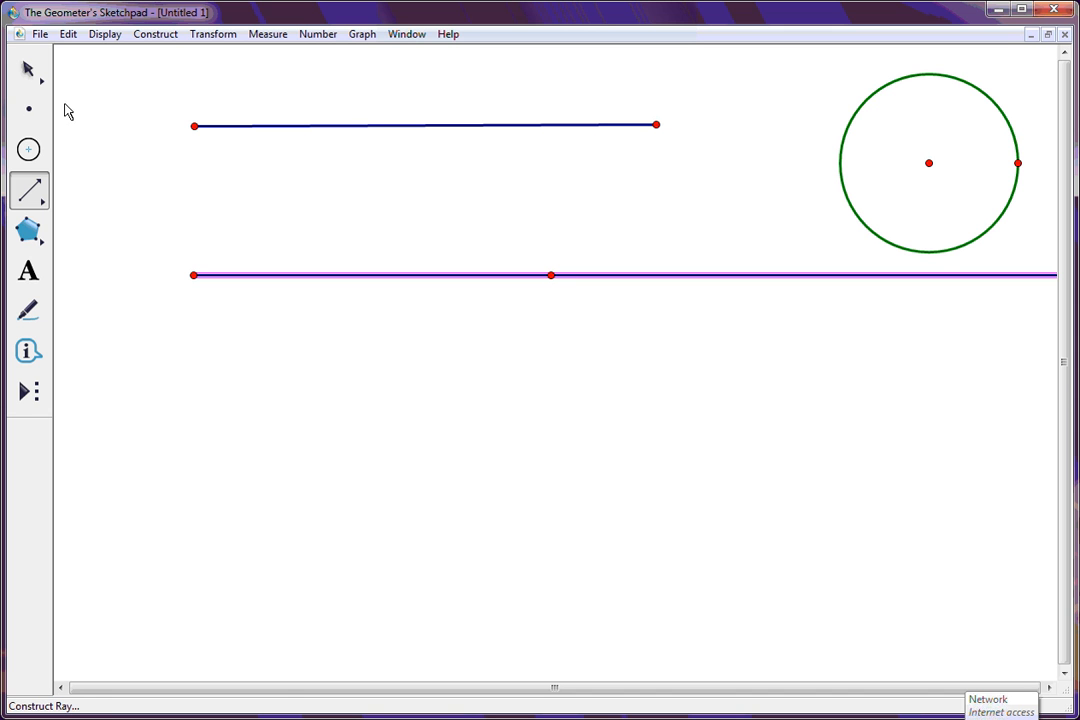
Step: Adjust the ray's two defining points slightly and shift the whole ray down to the middle of the sketch
left_click(28, 68)
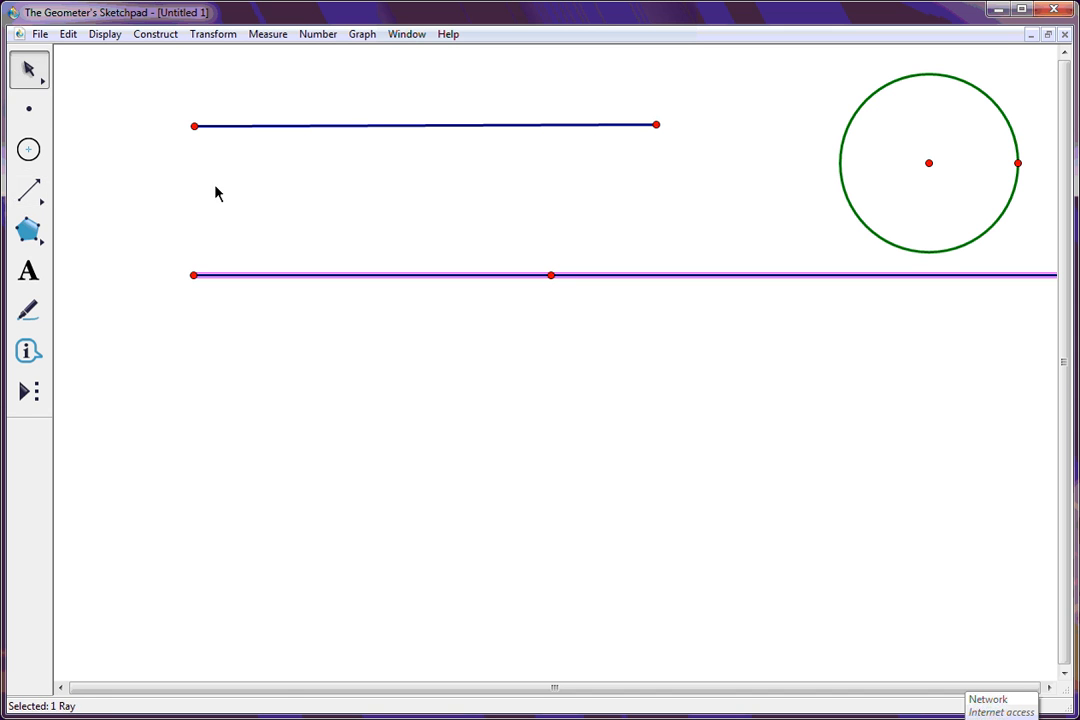
left_click(368, 355)
left_click_drag(410, 275, 431, 287)
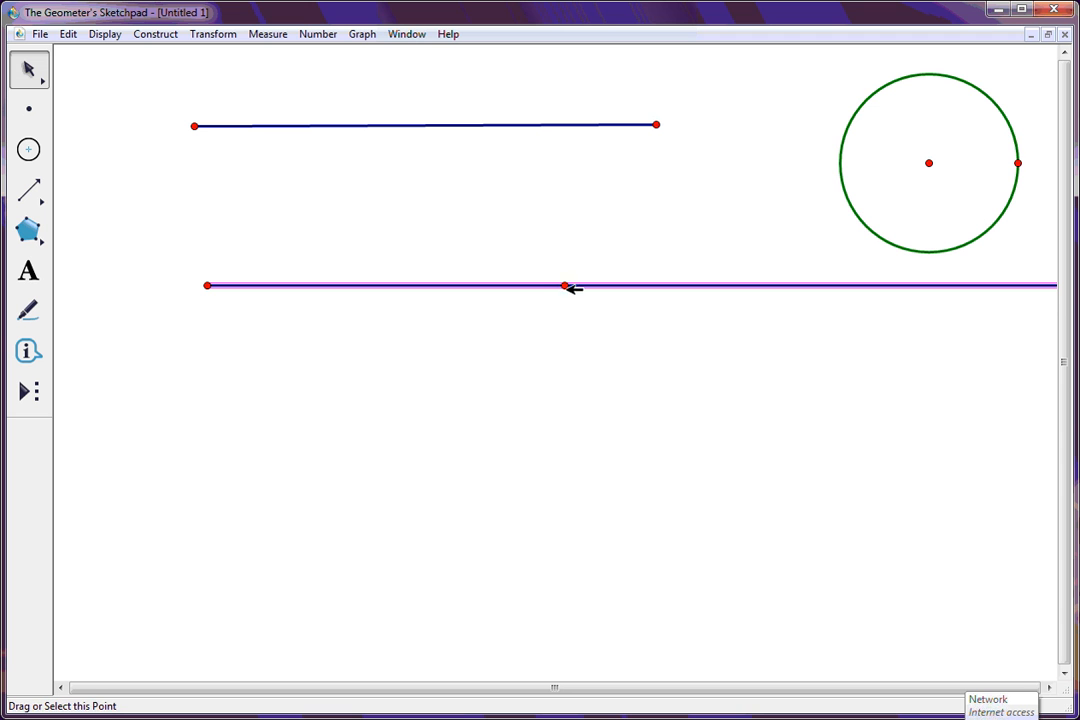
mouse_move(566, 286)
left_mouse_down()
mouse_move(542, 354)
mouse_move(453, 453)
mouse_move(552, 352)
mouse_move(565, 290)
left_mouse_up()
mouse_move(207, 286)
left_mouse_down()
mouse_move(224, 439)
mouse_move(270, 579)
mouse_move(253, 512)
mouse_move(374, 318)
mouse_move(337, 239)
mouse_move(236, 239)
mouse_move(197, 274)
mouse_move(197, 292)
left_mouse_up()
left_click(342, 412)
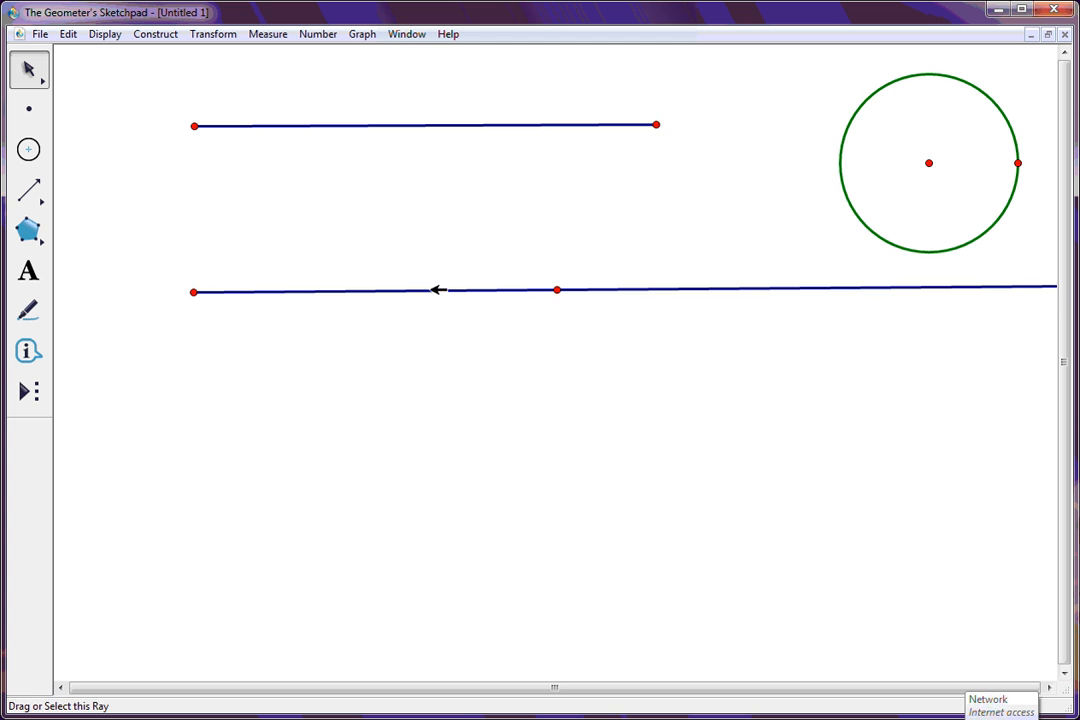
left_click_drag(434, 289, 441, 335)
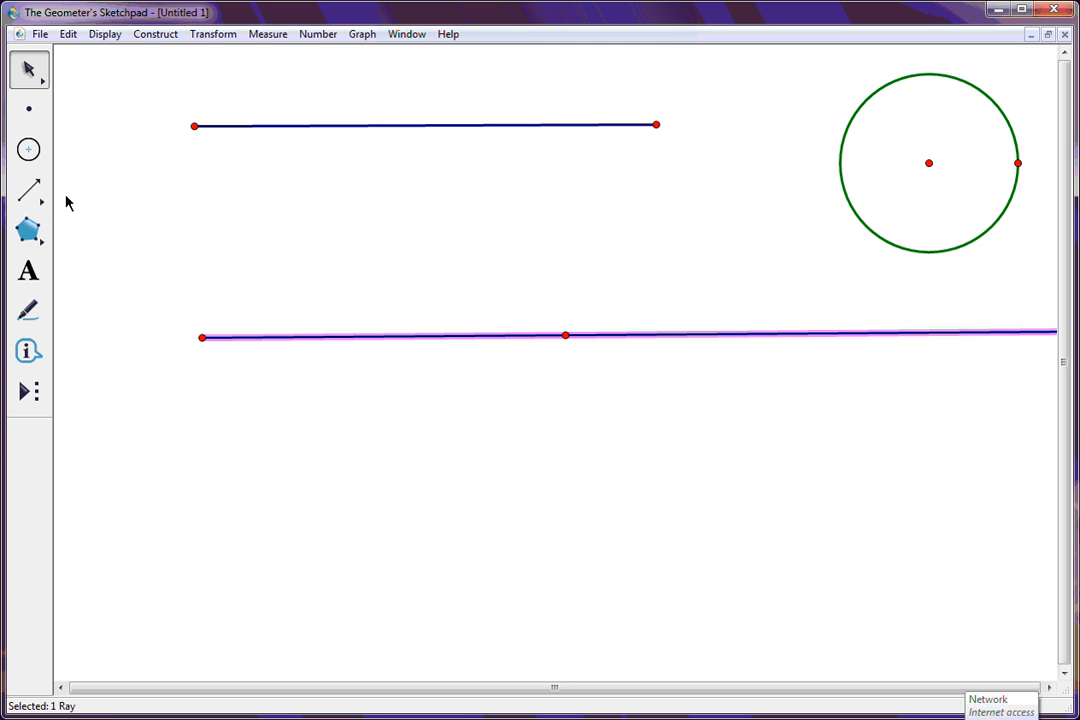
Step: Construct a horizontal line through two points in the lower part of the sketch, below the ray
left_click(30, 193)
left_click_drag(30, 196, 157, 205)
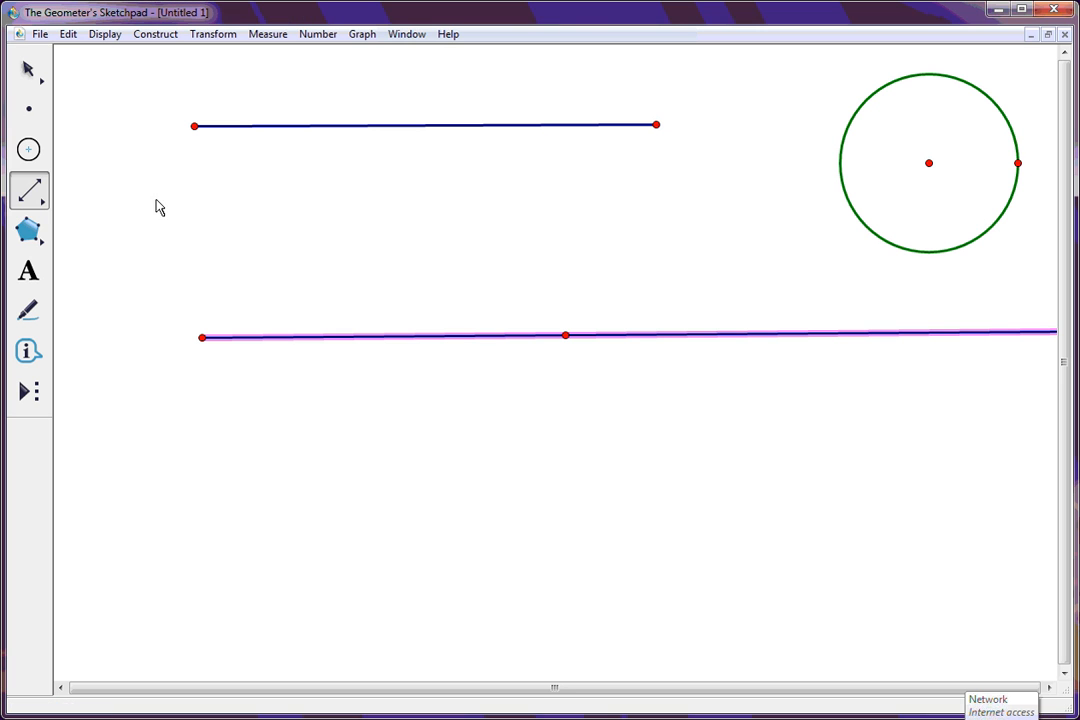
left_click(203, 546)
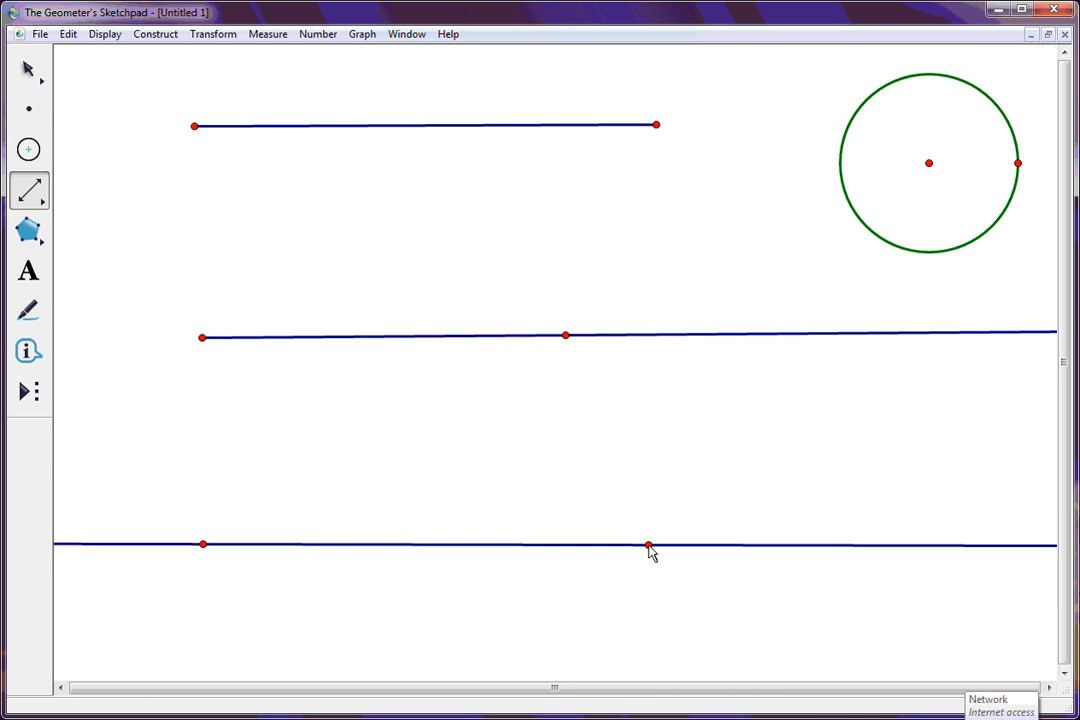
left_click(648, 546)
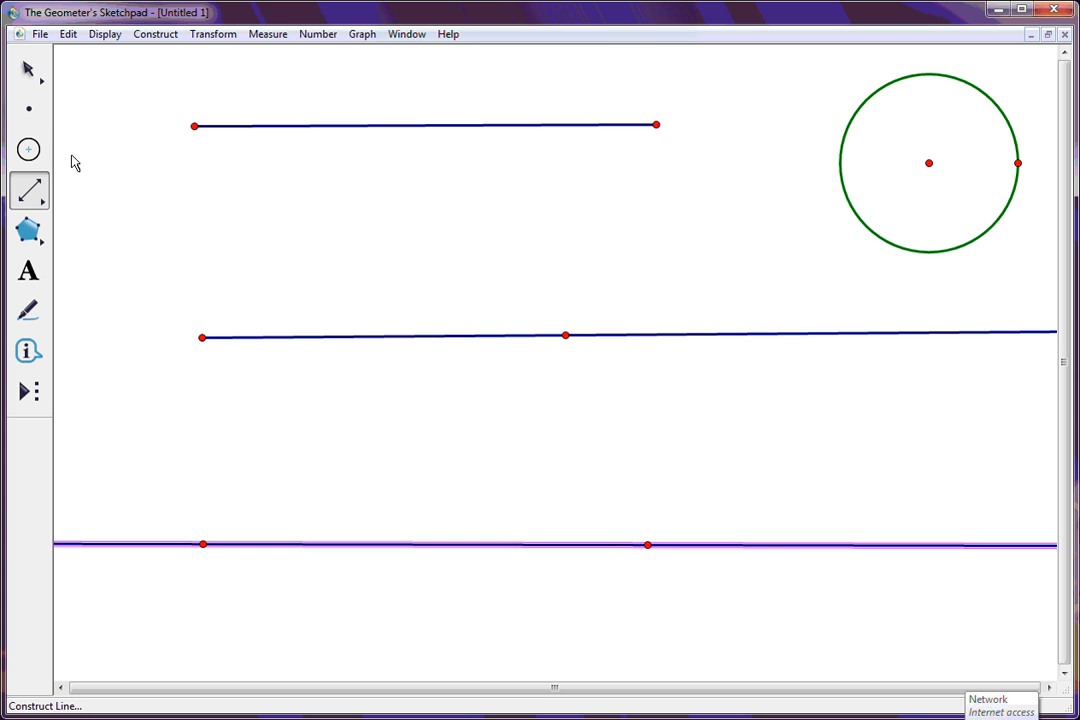
Step: Shift the whole line slightly up and move its right defining point a little further right
left_click(31, 62)
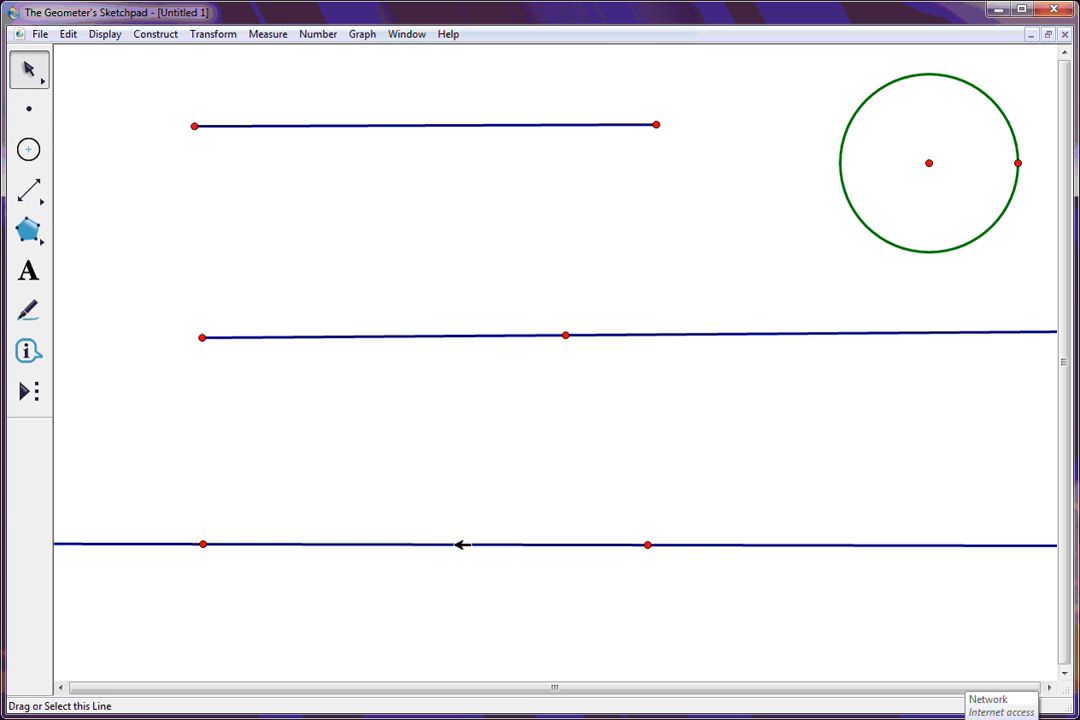
left_click_drag(458, 544, 477, 519)
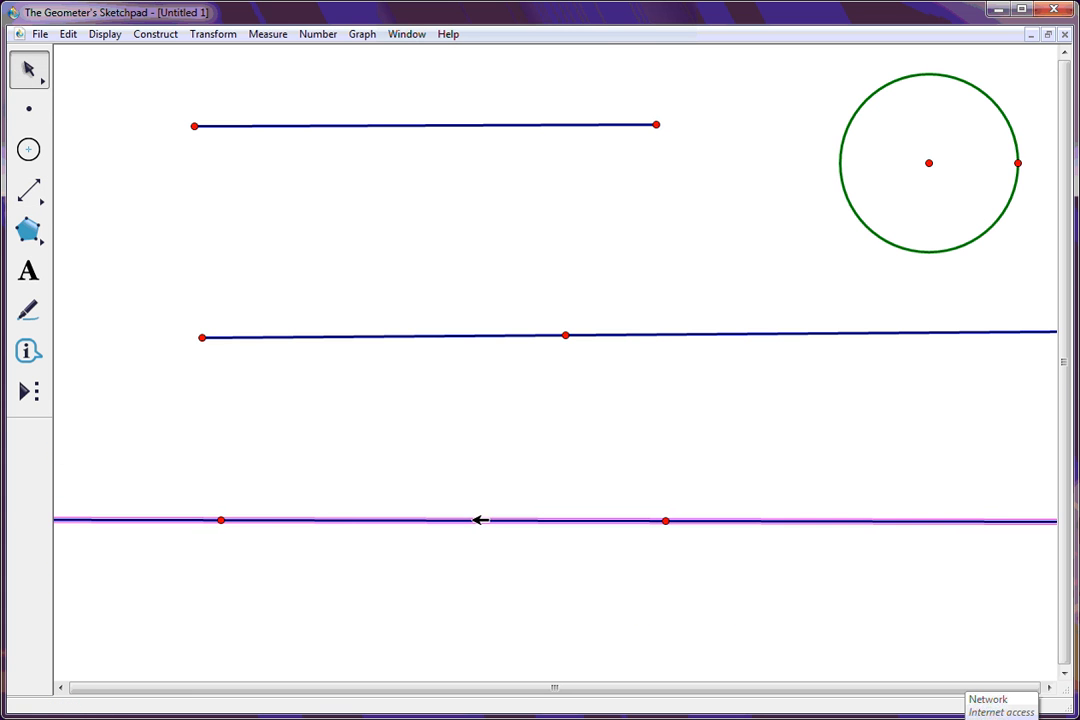
mouse_move(665, 521)
left_mouse_down()
mouse_move(632, 624)
mouse_move(646, 537)
mouse_move(634, 455)
mouse_move(670, 485)
mouse_move(682, 535)
mouse_move(681, 521)
left_mouse_up()
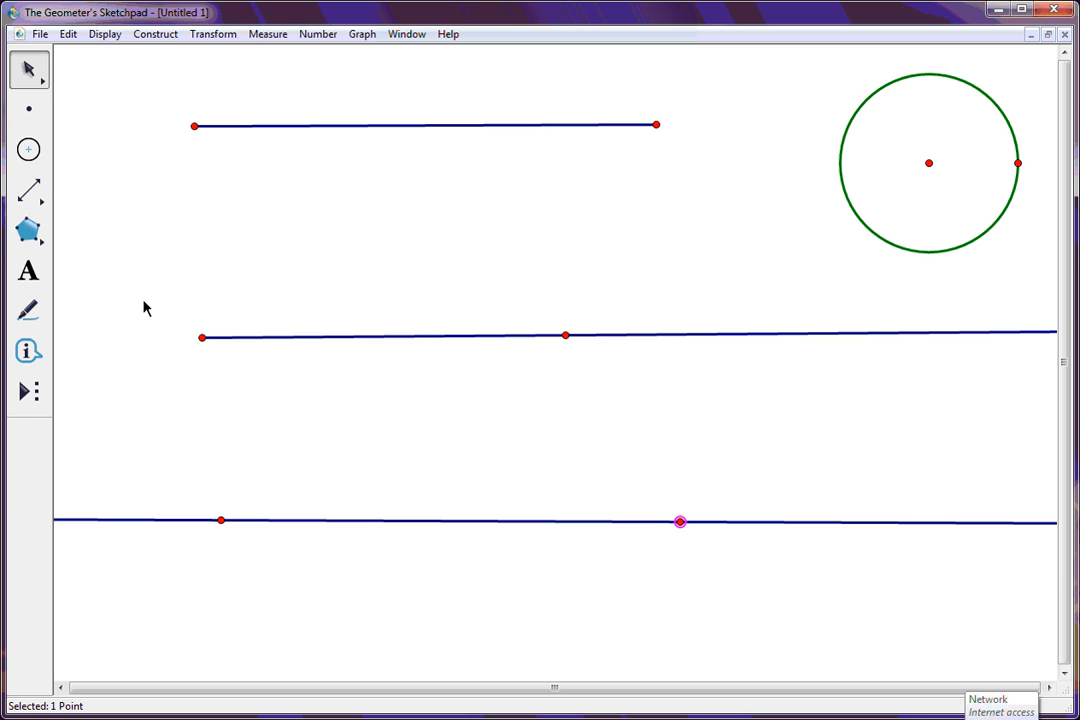
Step: Set the Straightedge tool back to constructing segments
left_click(30, 197)
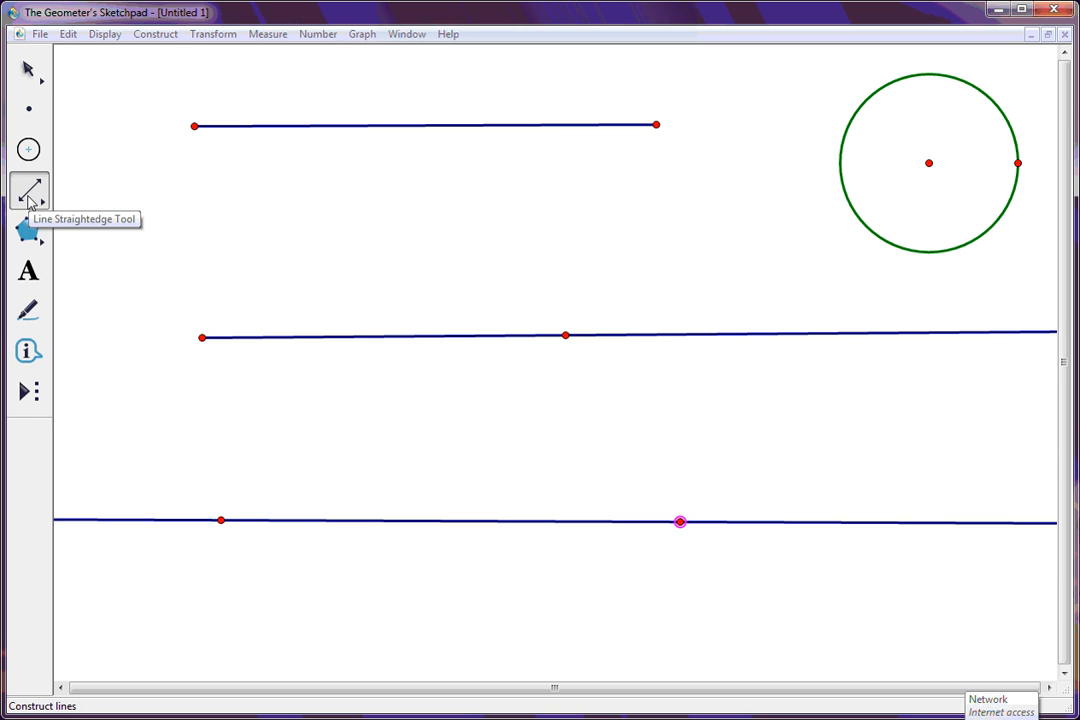
left_click_drag(30, 200, 70, 205)
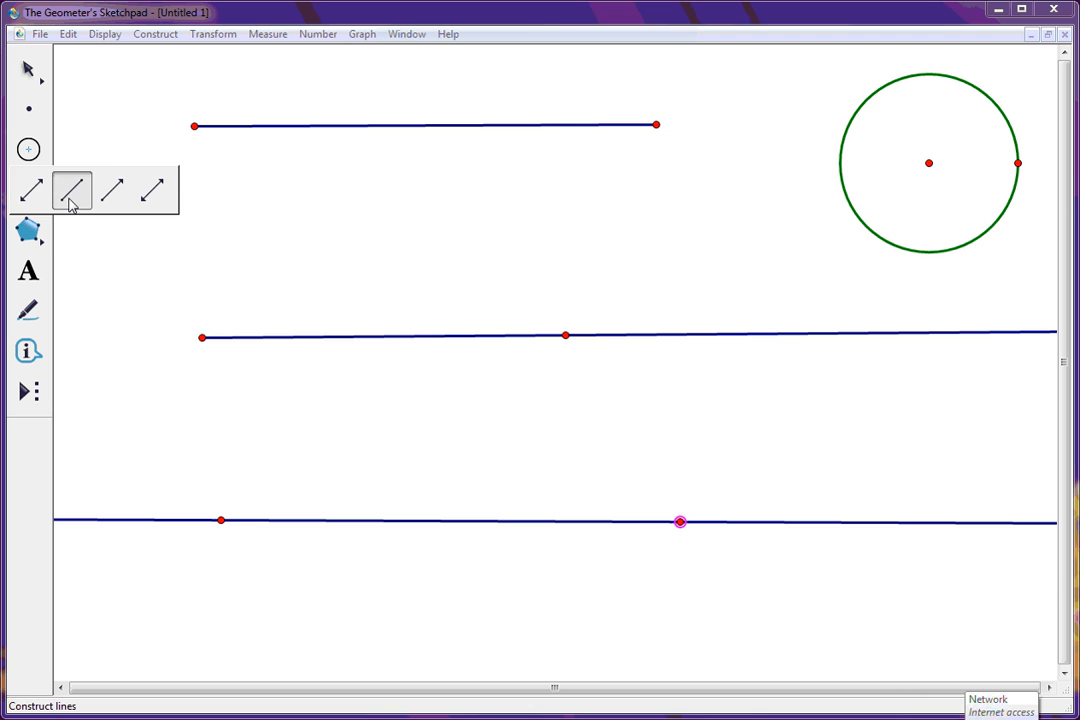
left_click_drag(70, 203, 70, 205)
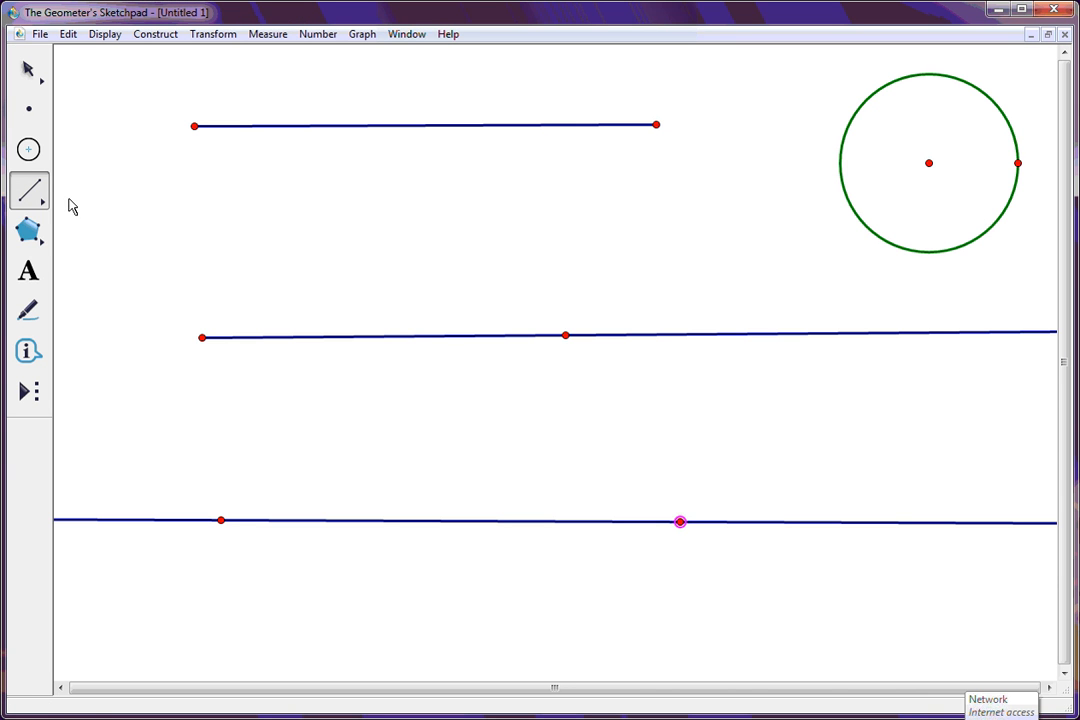
Step: Label the defining points of the segment, ray and line A to F, working left to right and from the segment down
left_click(28, 278)
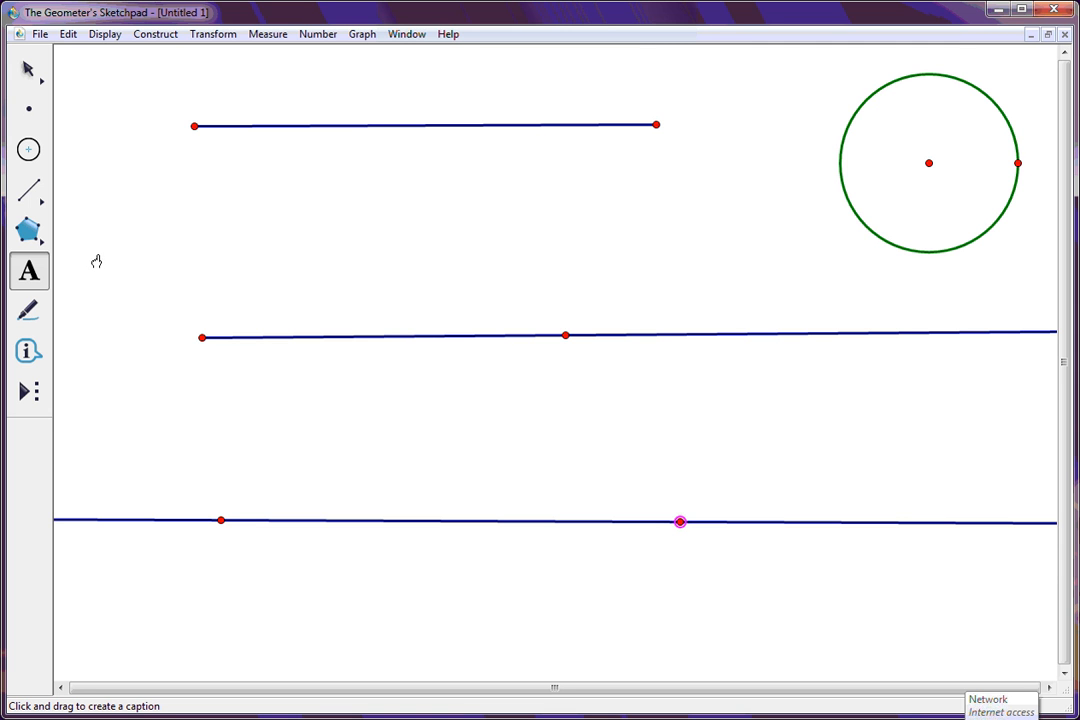
left_click(192, 136)
left_click_drag(665, 127, 666, 110)
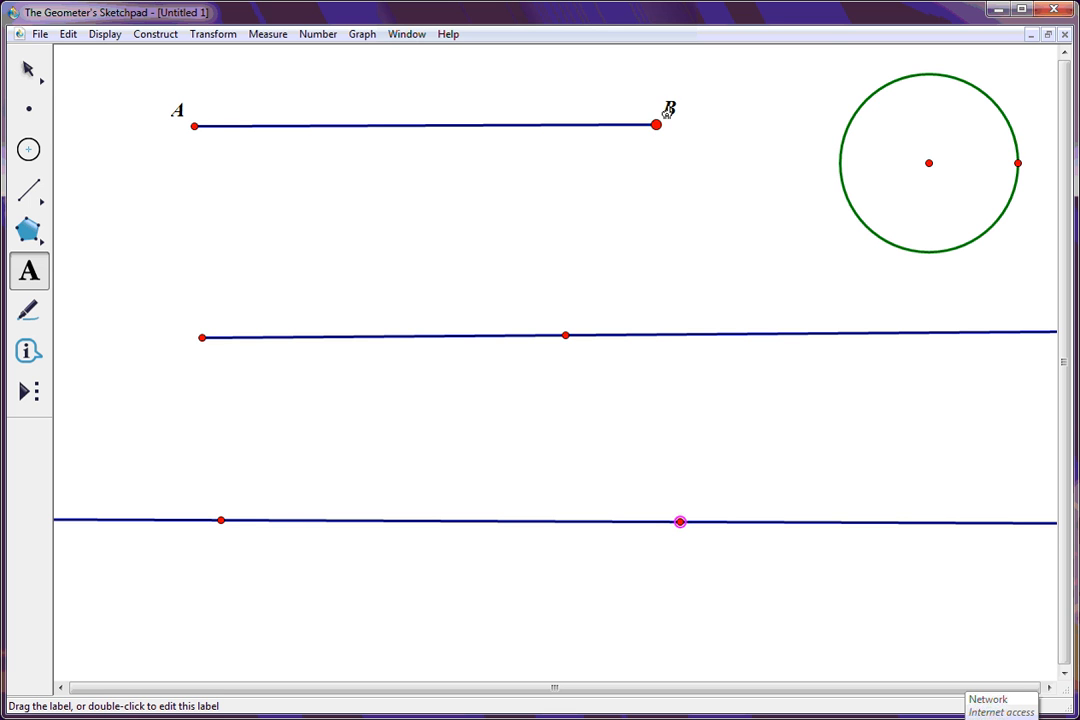
left_click(202, 338)
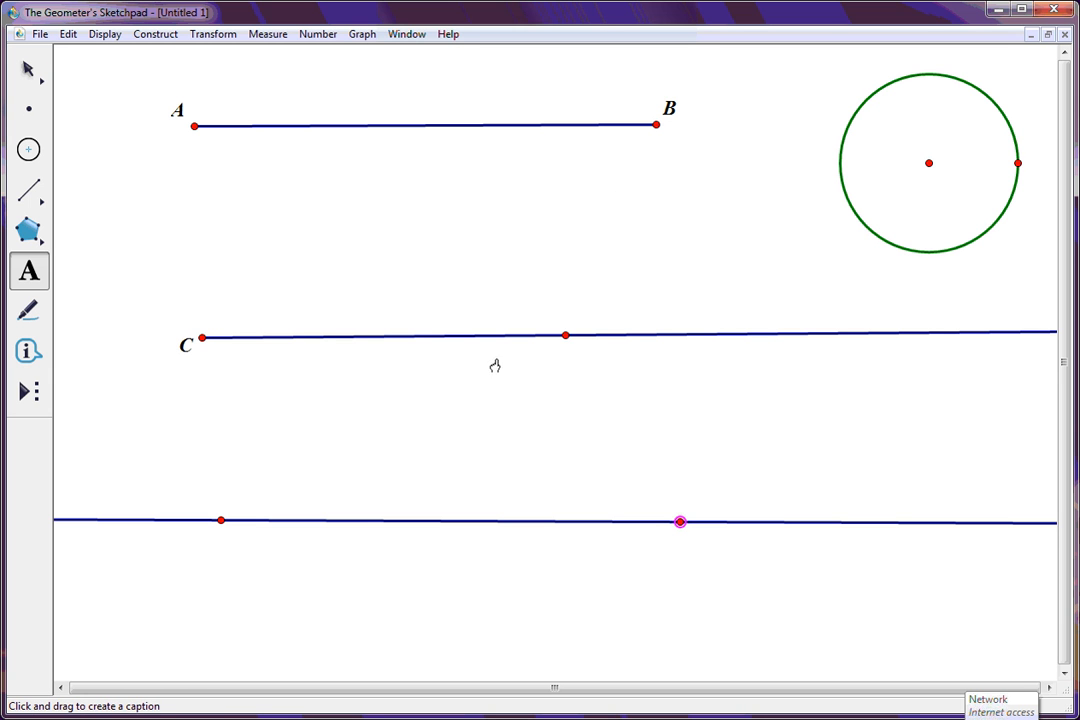
left_click(565, 338)
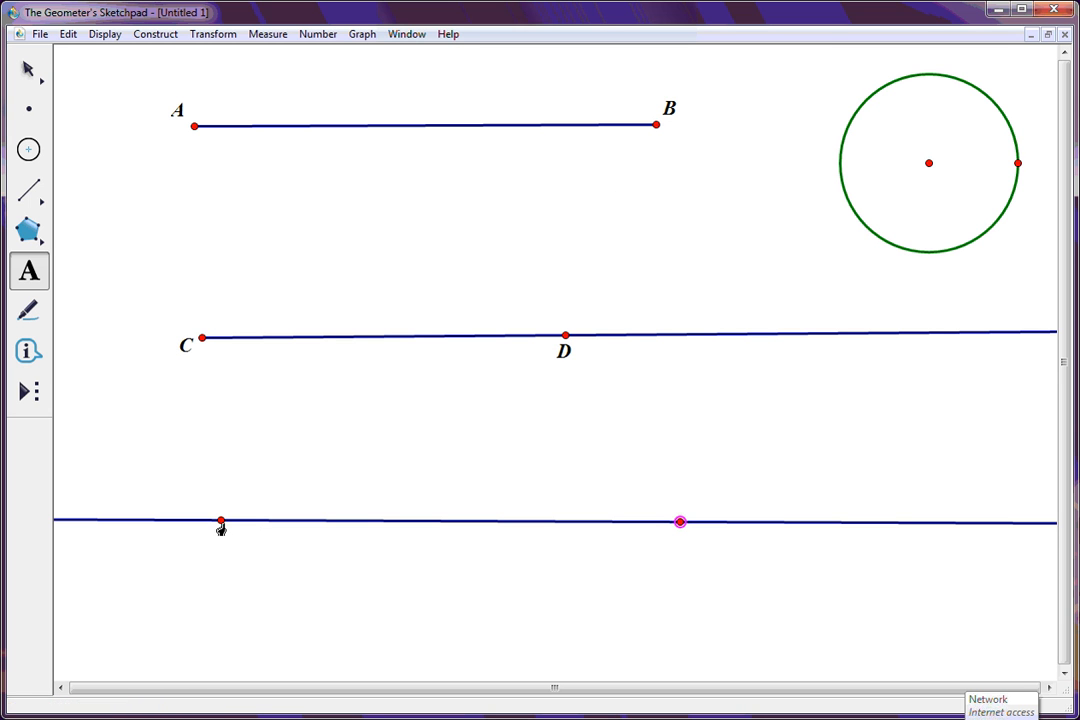
left_click(679, 526)
left_click_drag(677, 560, 687, 560)
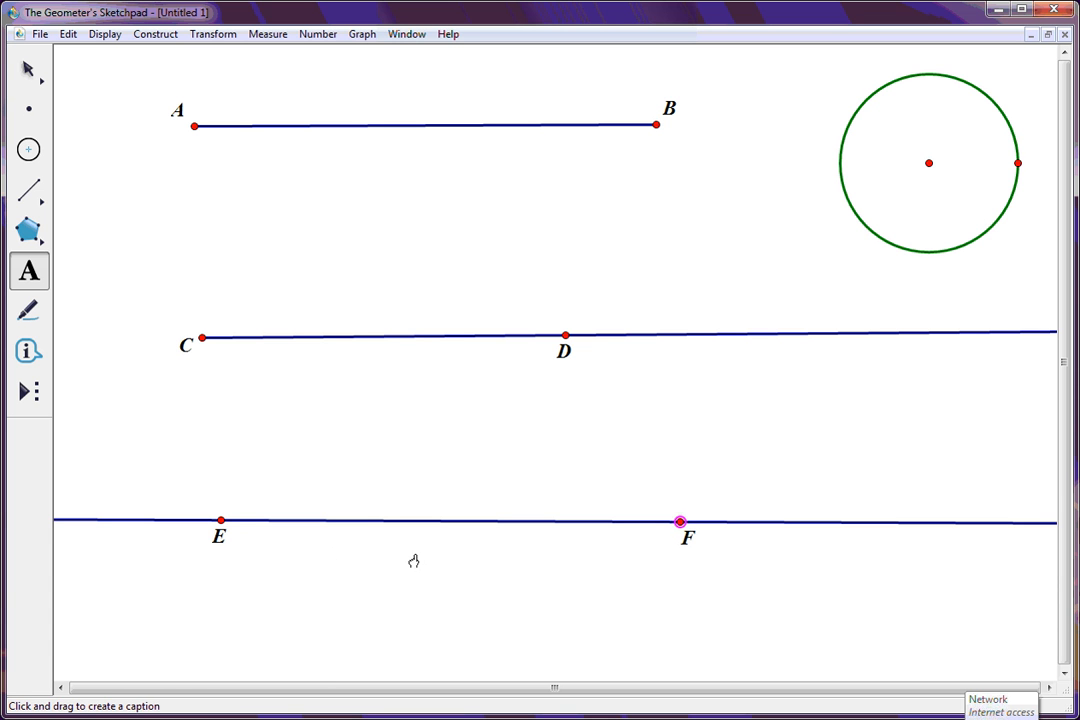
Step: Label the circle's center G and the point on the circle H, deleting the stray caption under the line
left_click(195, 548)
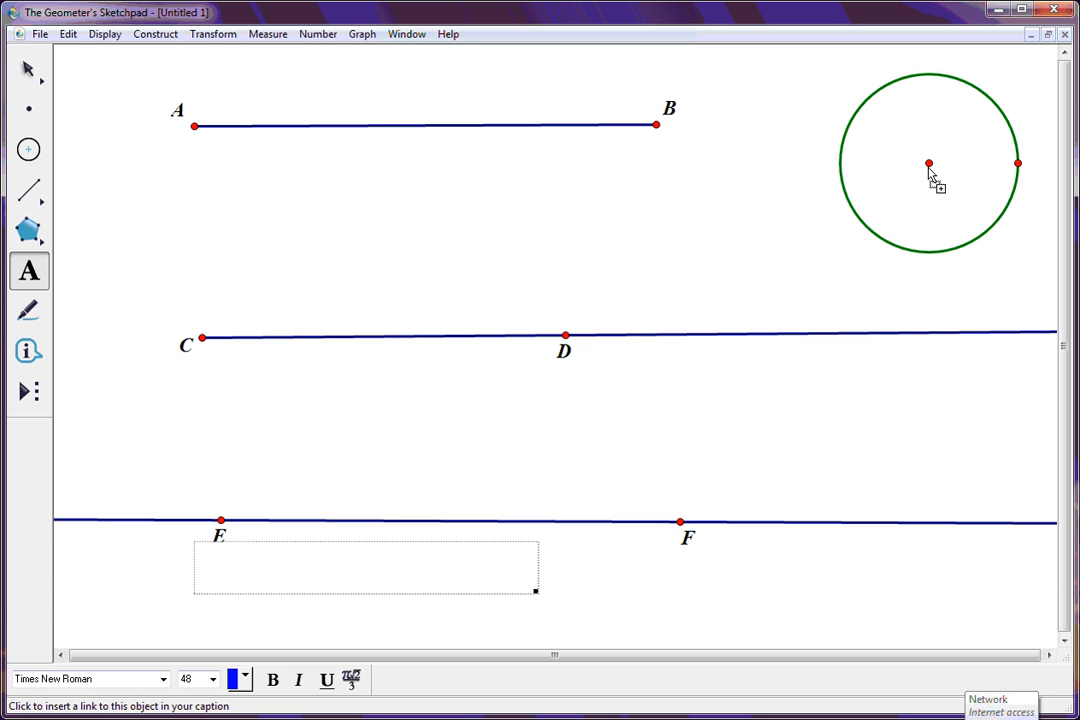
left_click(929, 165)
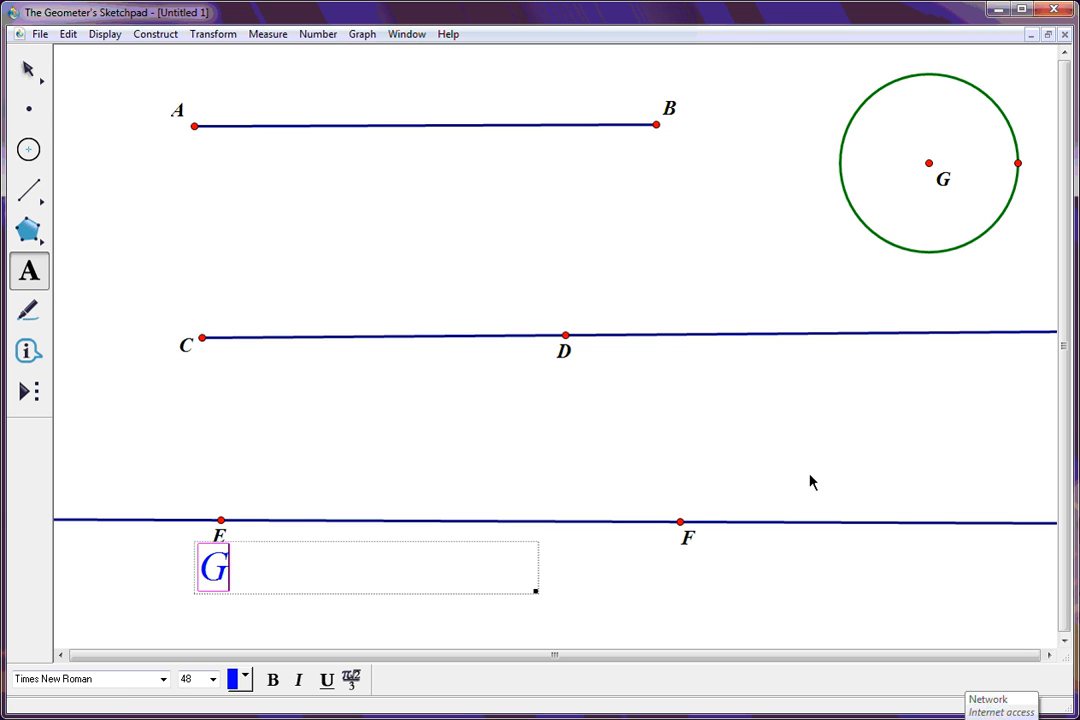
left_click(28, 68)
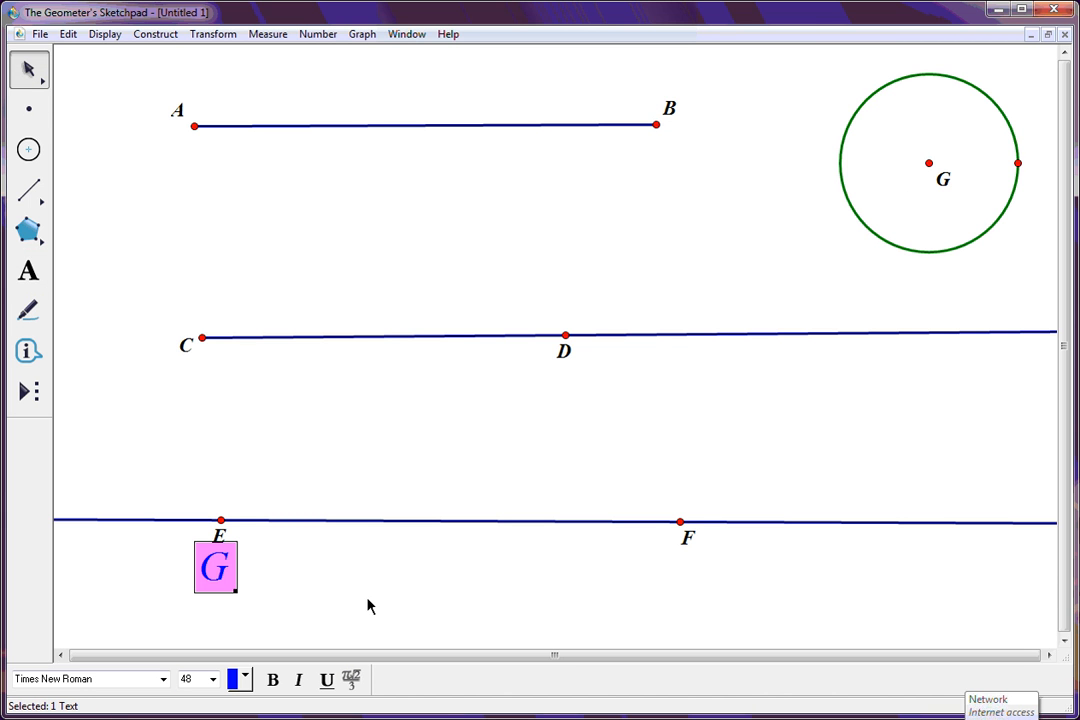
key("Delete")
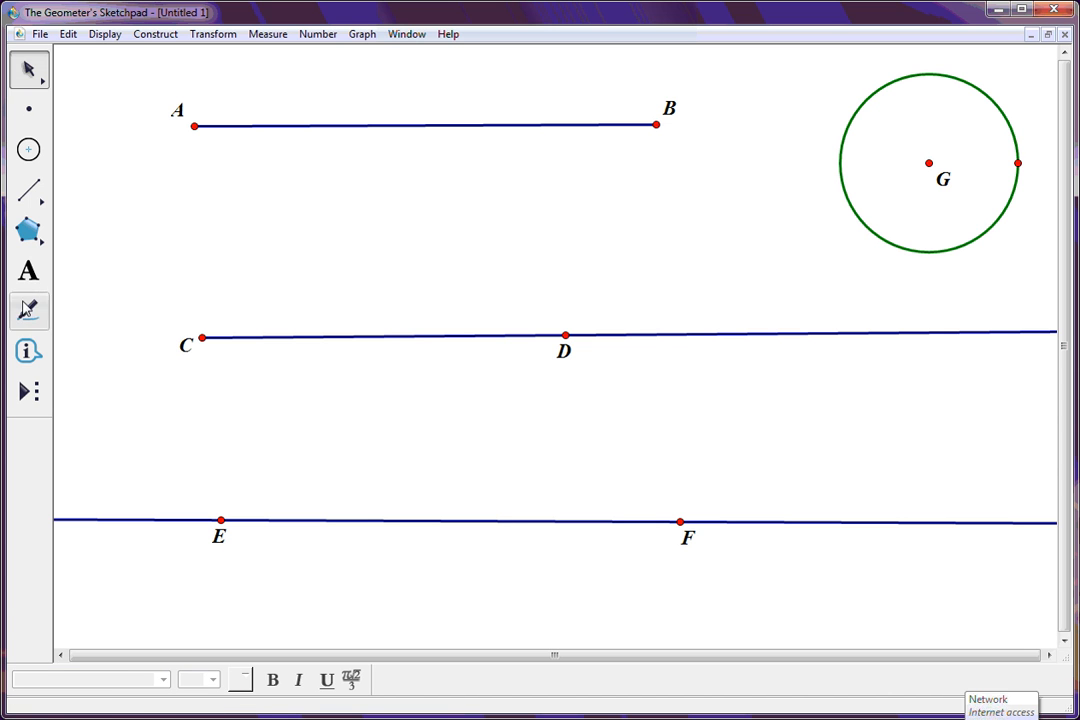
left_click(28, 270)
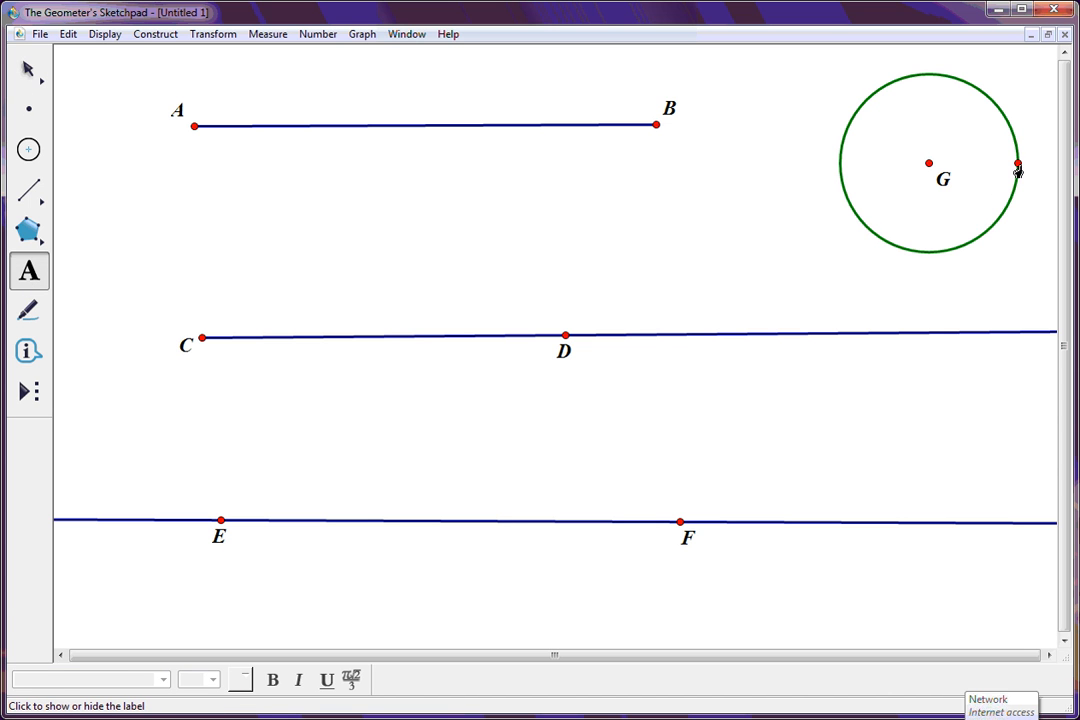
left_click_drag(1034, 183, 1039, 195)
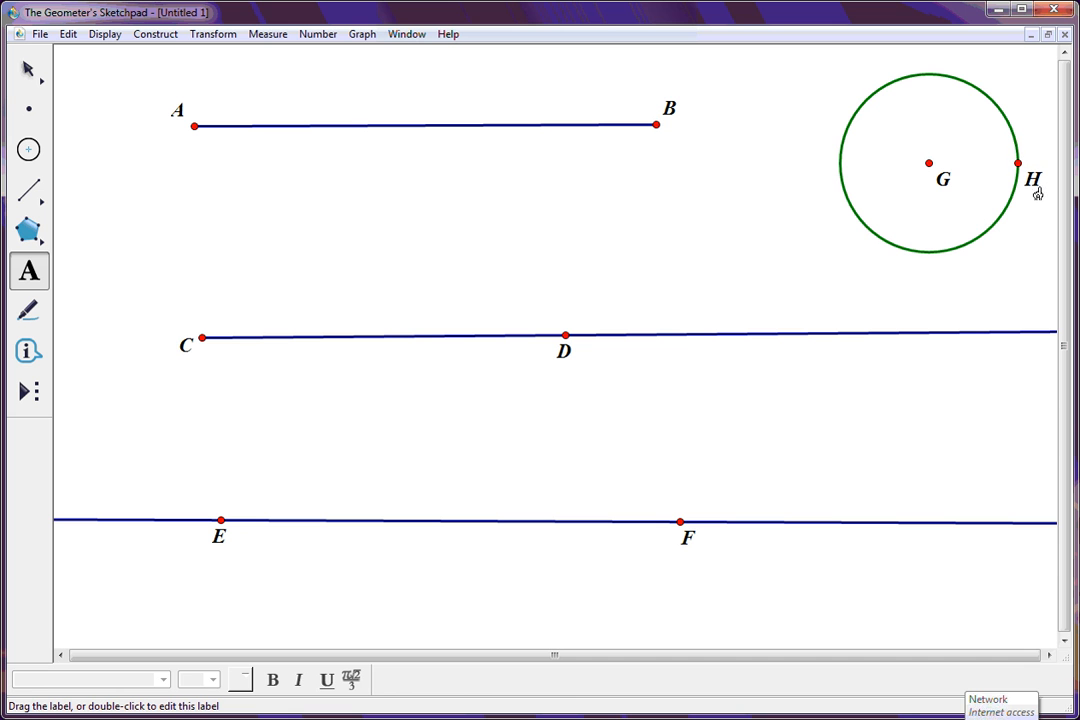
Step: Relabel the ray's endpoint C as R and its second point D as T
double_click(185, 354)
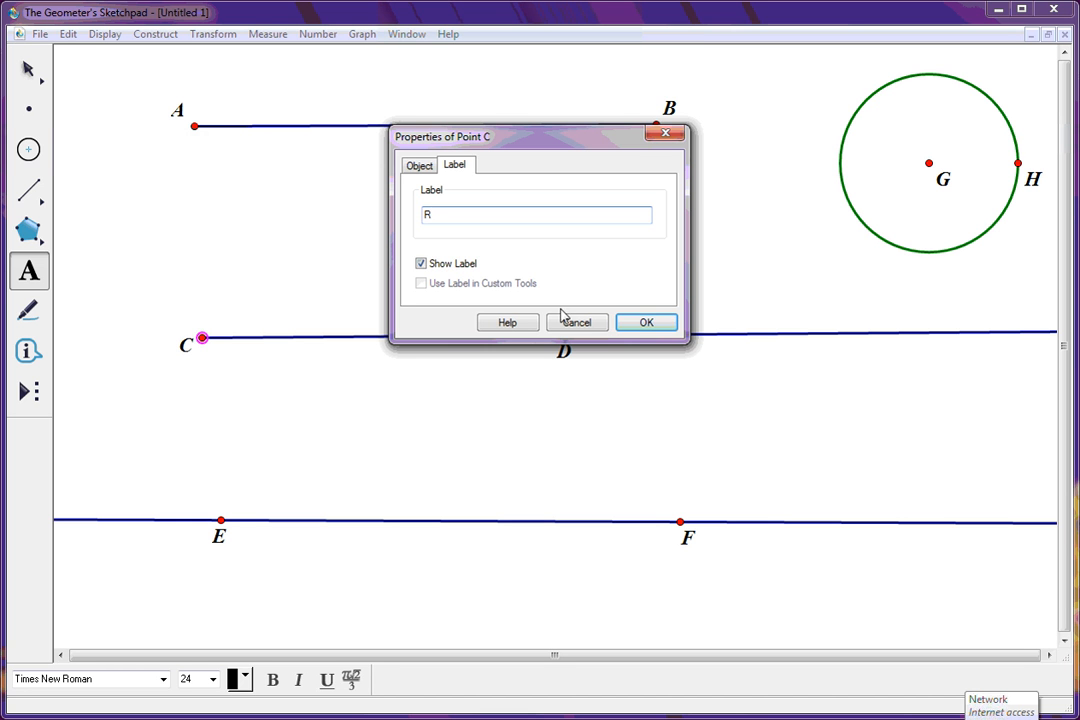
left_click(644, 323)
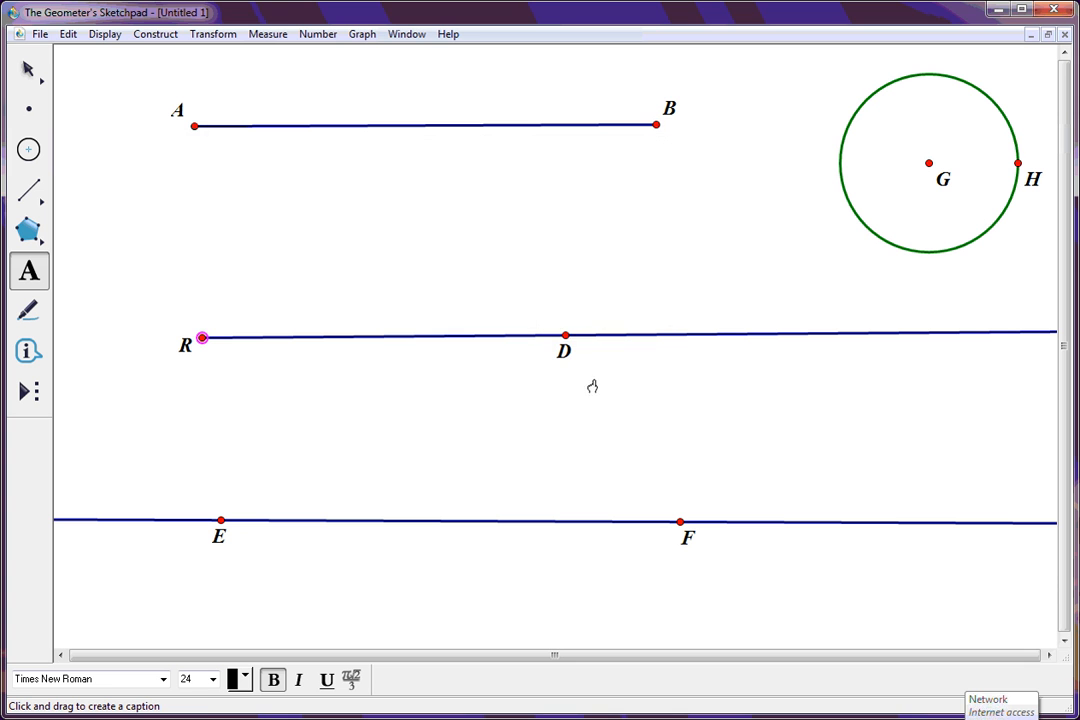
double_click(564, 356)
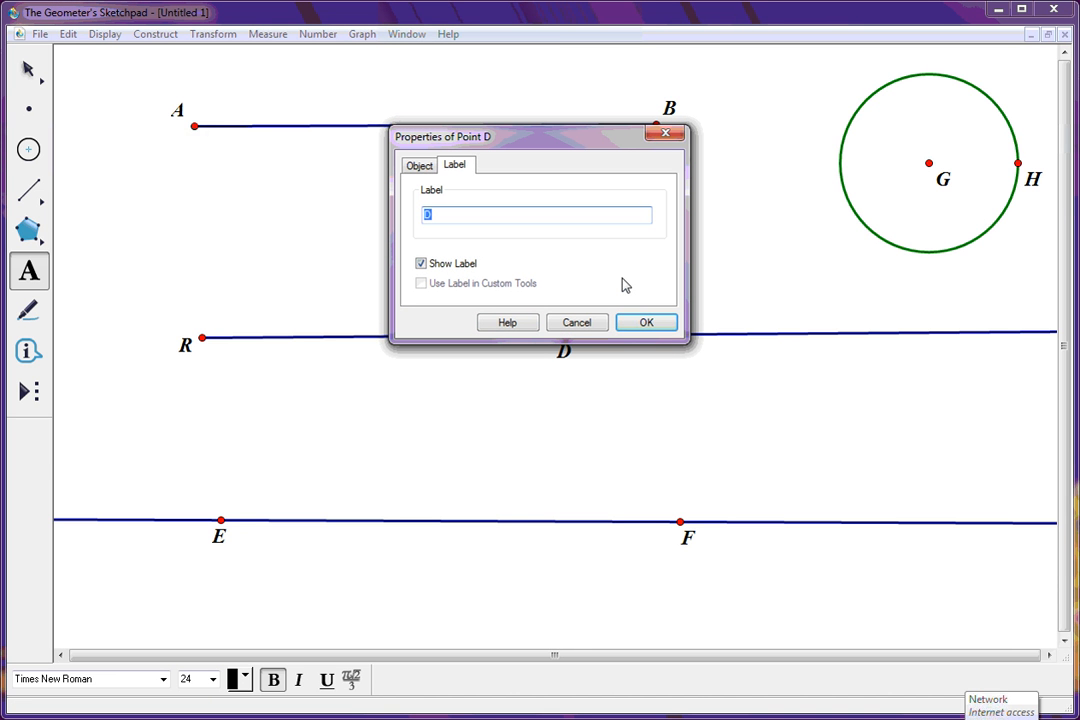
left_click(659, 327)
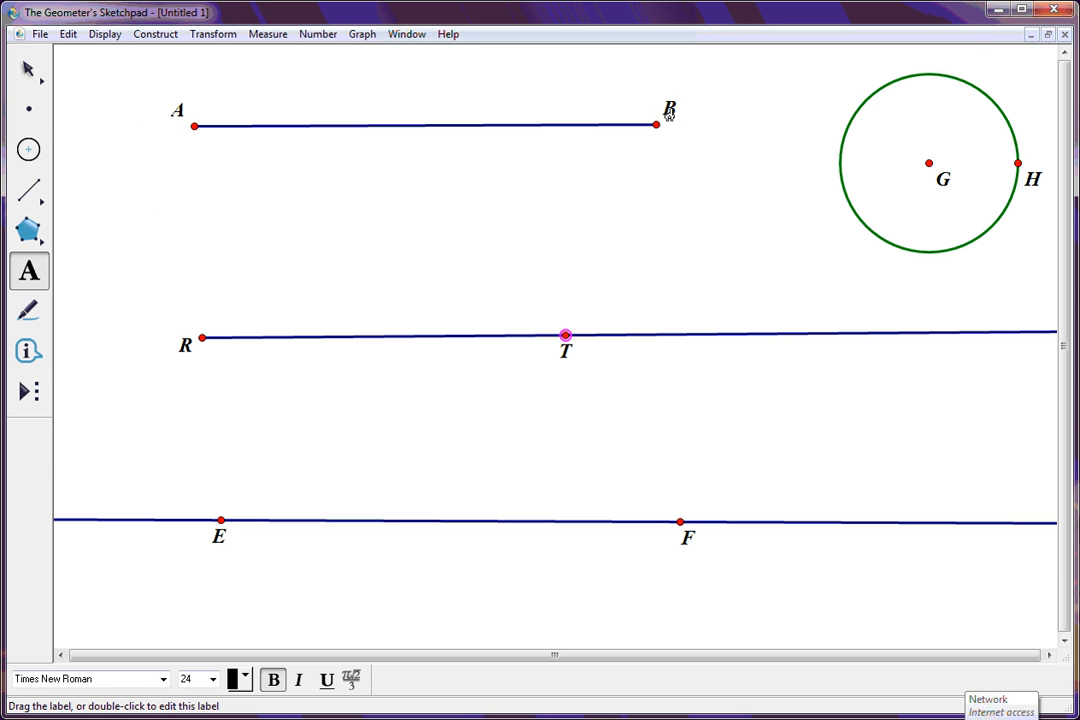
Step: Reposition the labels of the segment and ray: A and R below their endpoints, B and T to the lower right of their points
left_click_drag(668, 109, 637, 127)
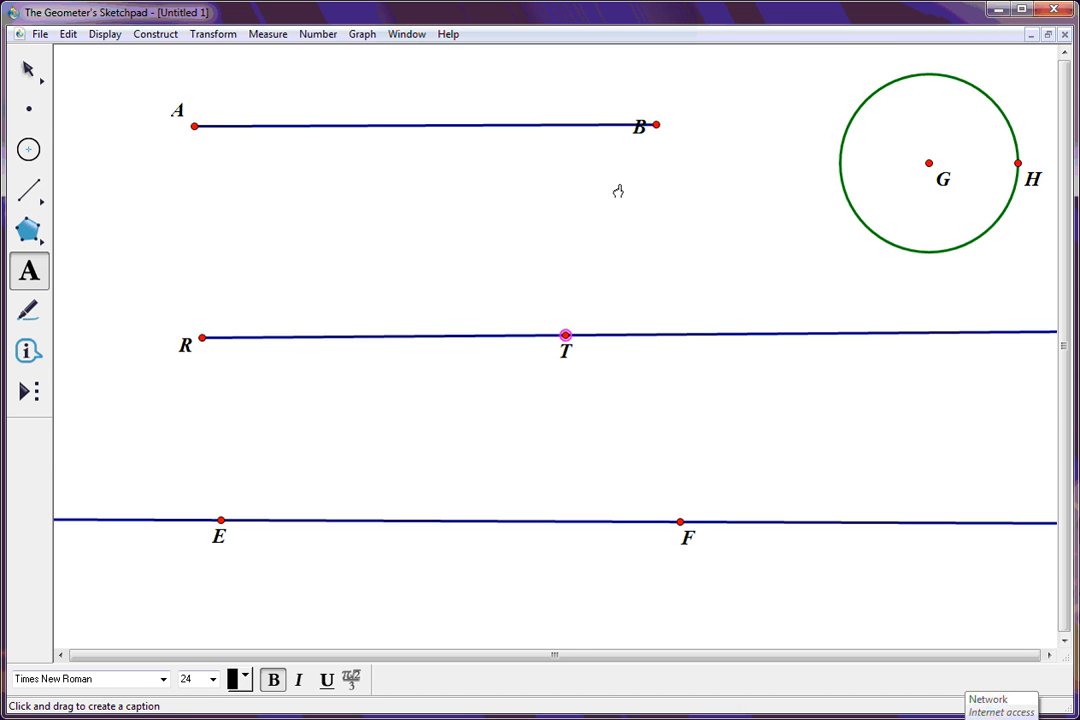
left_click_drag(640, 133, 687, 147)
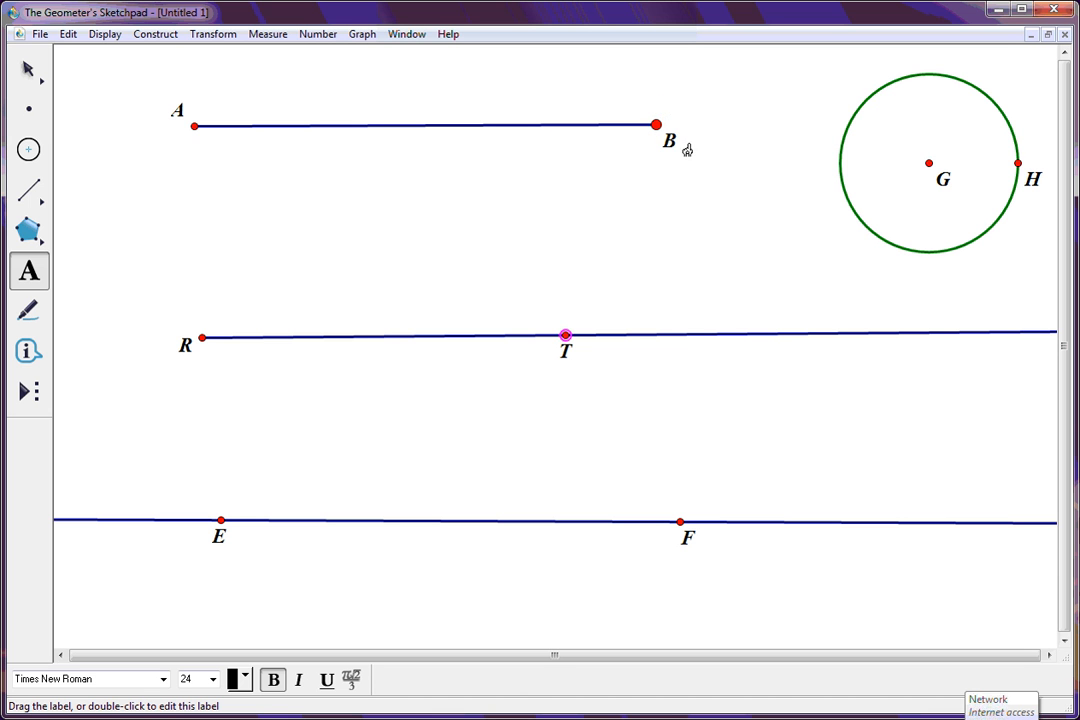
left_click_drag(175, 120, 180, 148)
left_click_drag(556, 361, 605, 383)
left_click_drag(184, 357, 185, 366)
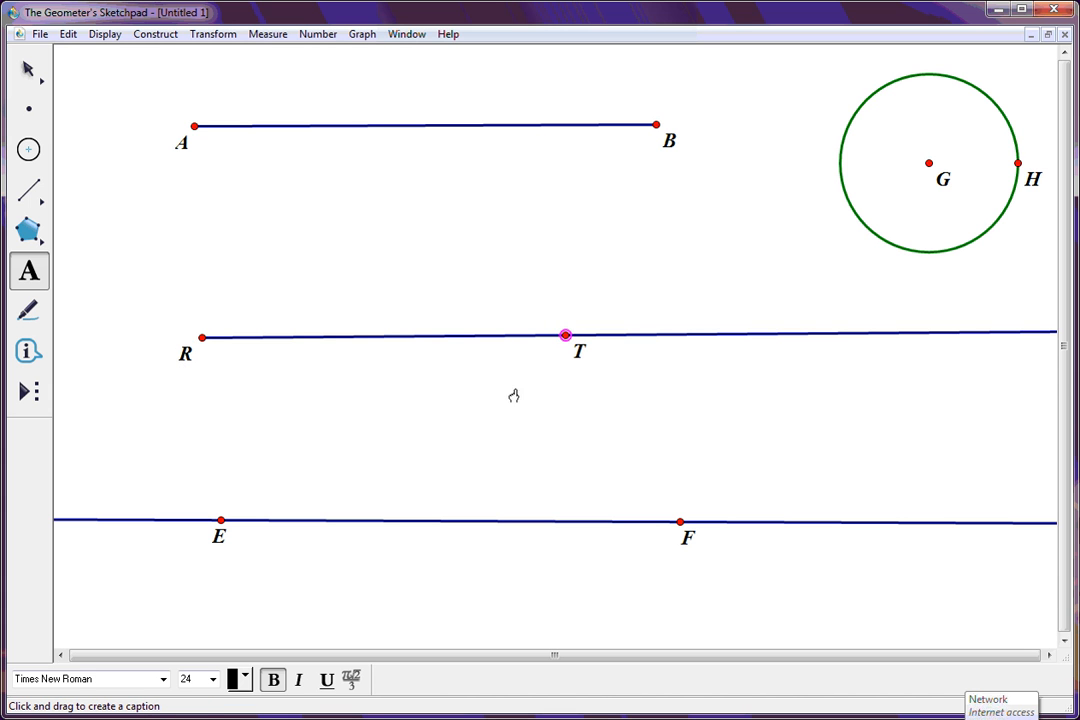
Step: Relabel the circle's center point as Center and place the label just above the point
double_click(941, 186)
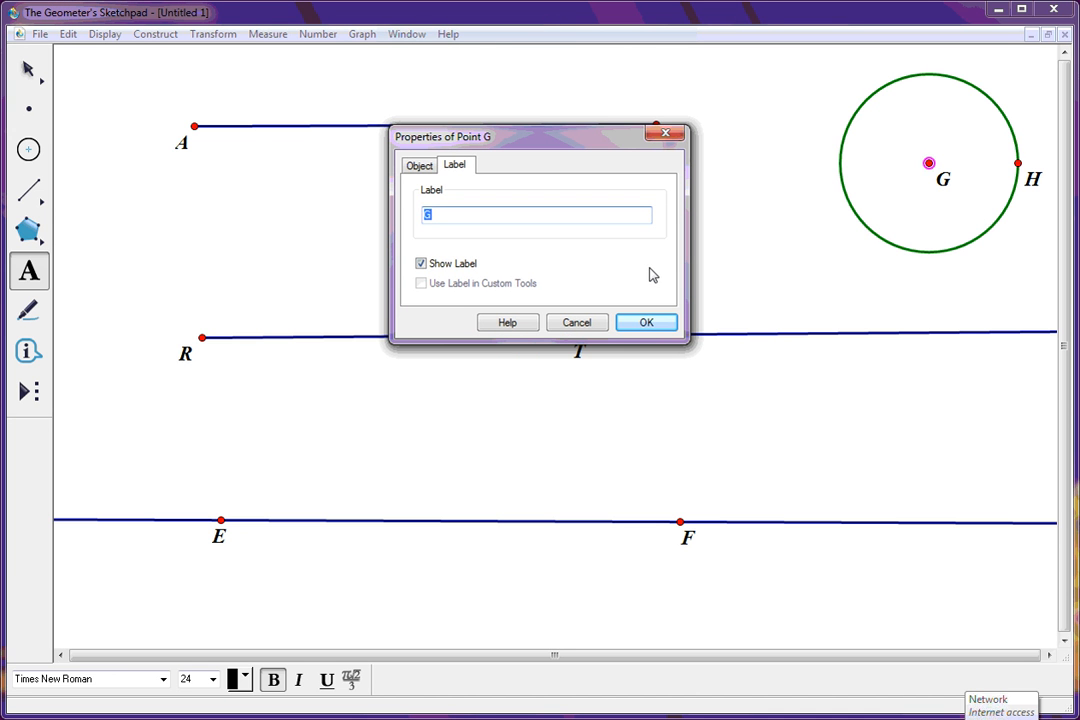
type("Center")
left_click(648, 323)
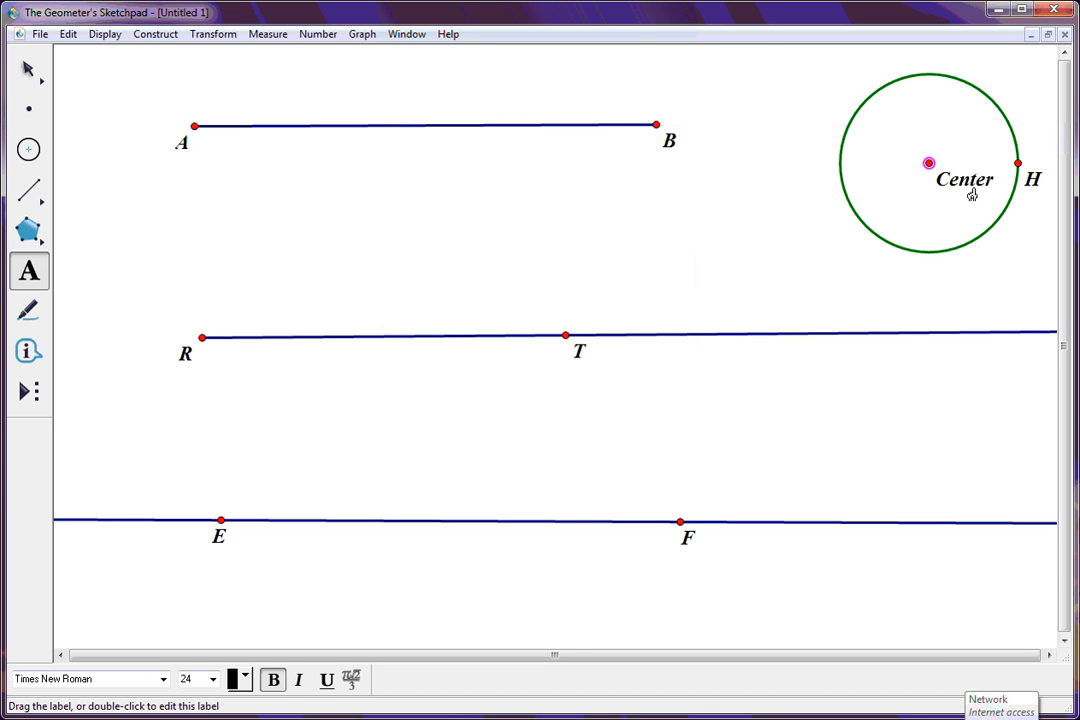
left_click_drag(971, 195, 955, 148)
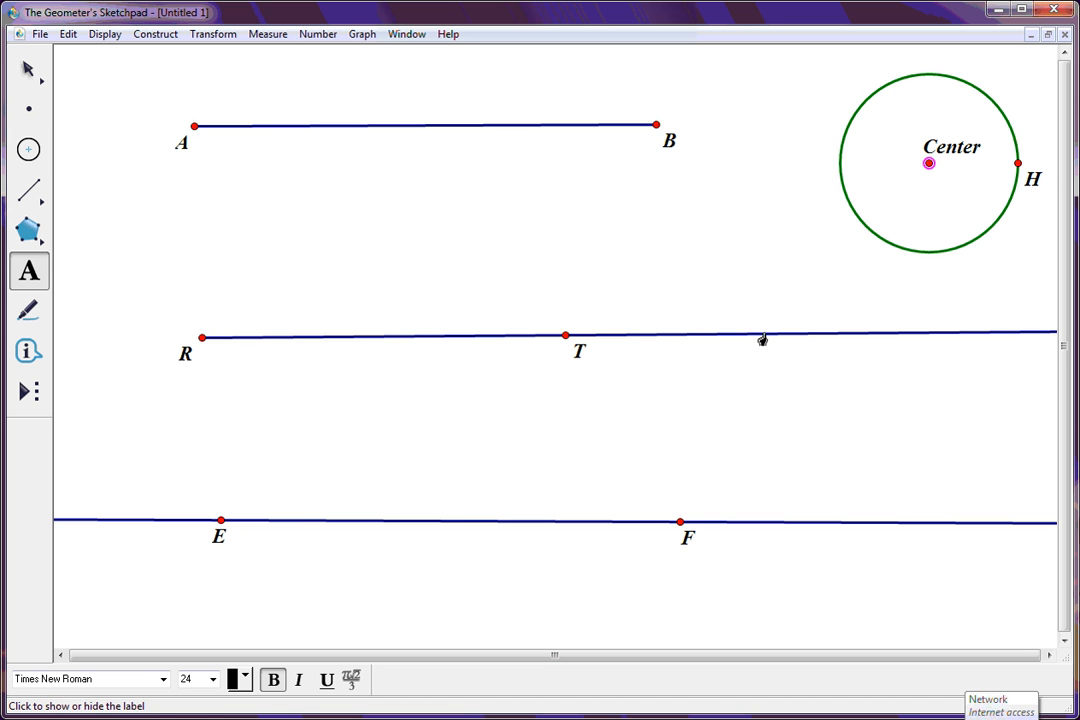
Step: Relabel the point on the circle as S and move the whole circle a little to the left
double_click(1030, 181)
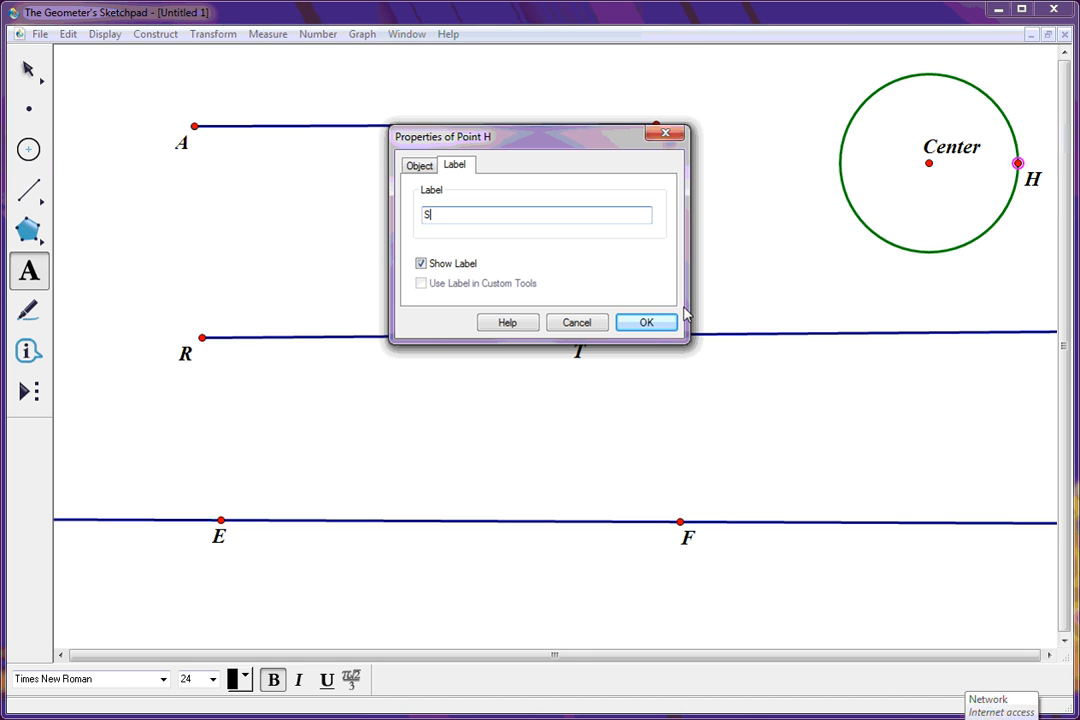
left_click(652, 322)
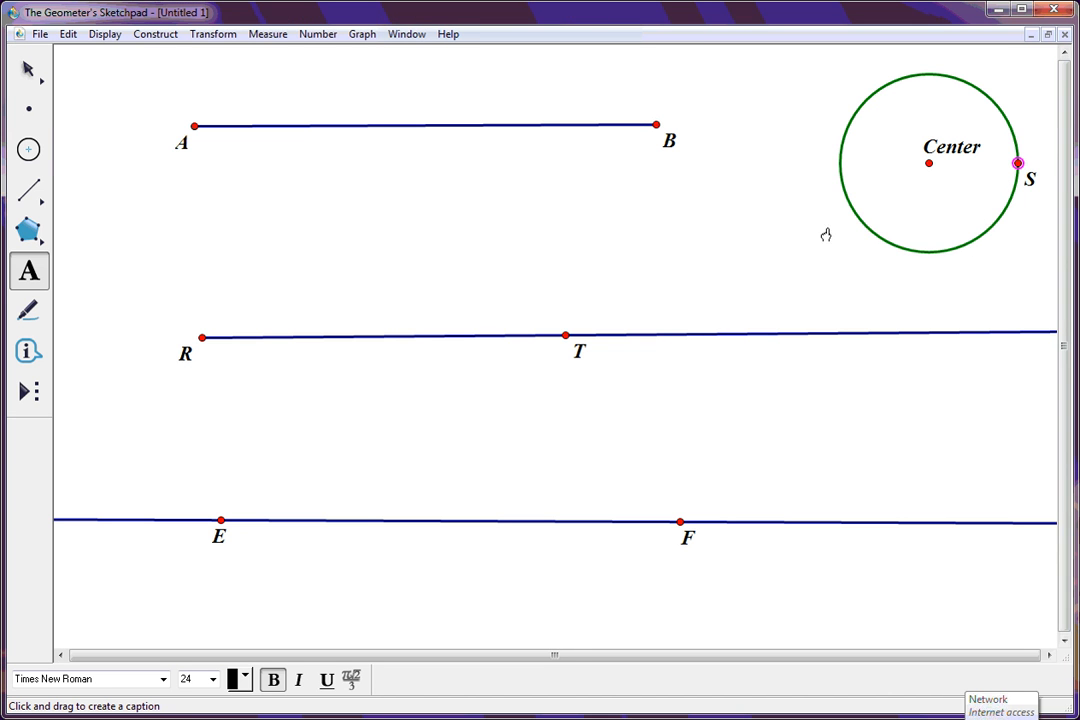
left_click(28, 68)
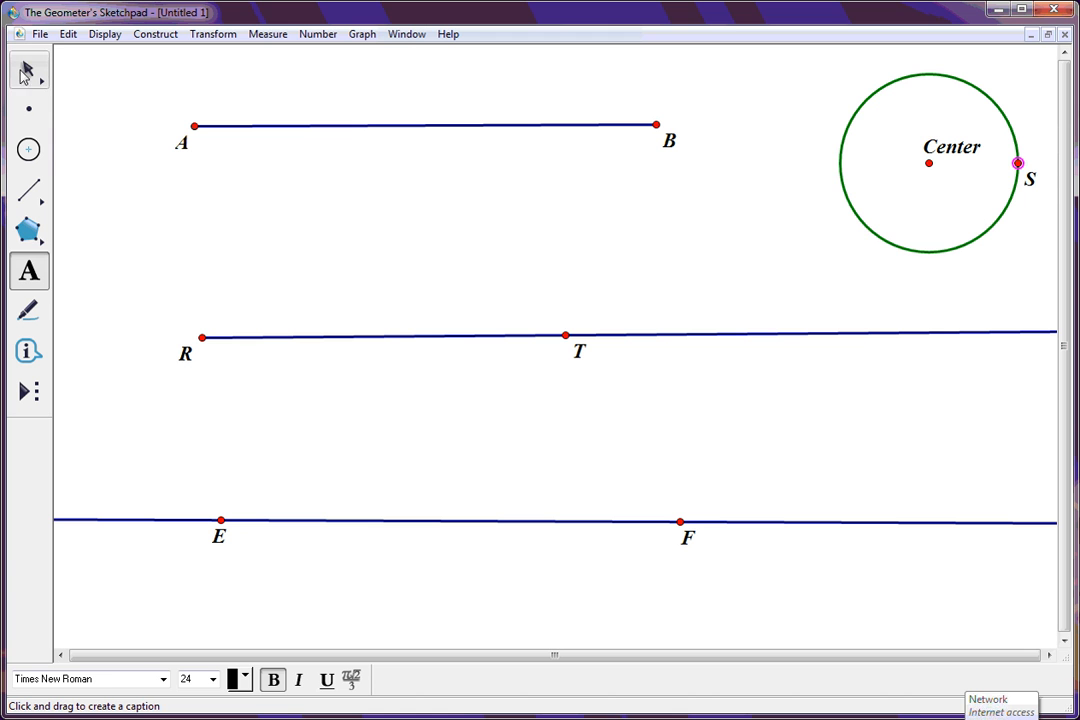
left_click_drag(840, 149, 796, 150)
left_click(590, 229)
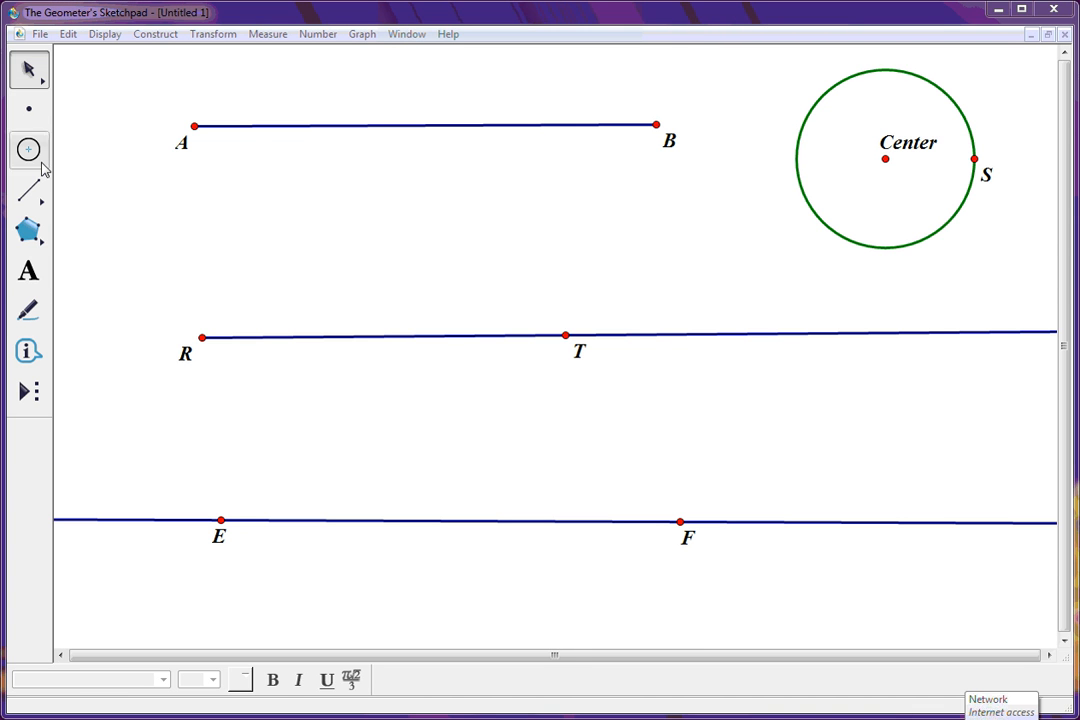
Step: Move segment AB down and line EF up, and shift ray RT slightly left between them
left_click(29, 274)
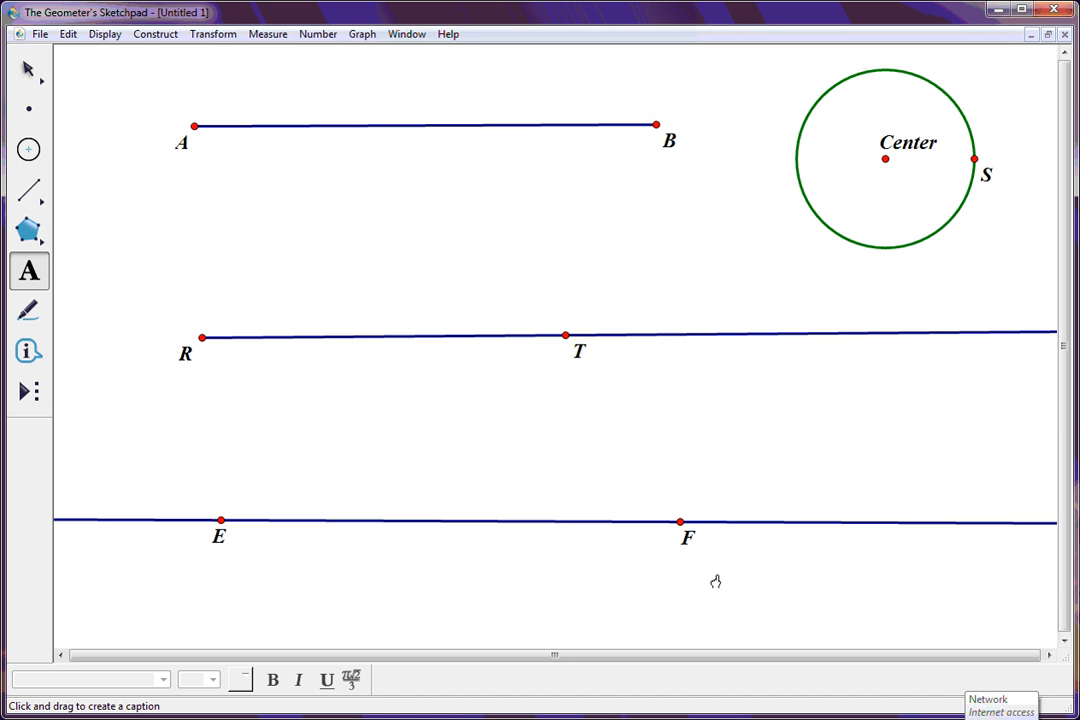
left_click(28, 68)
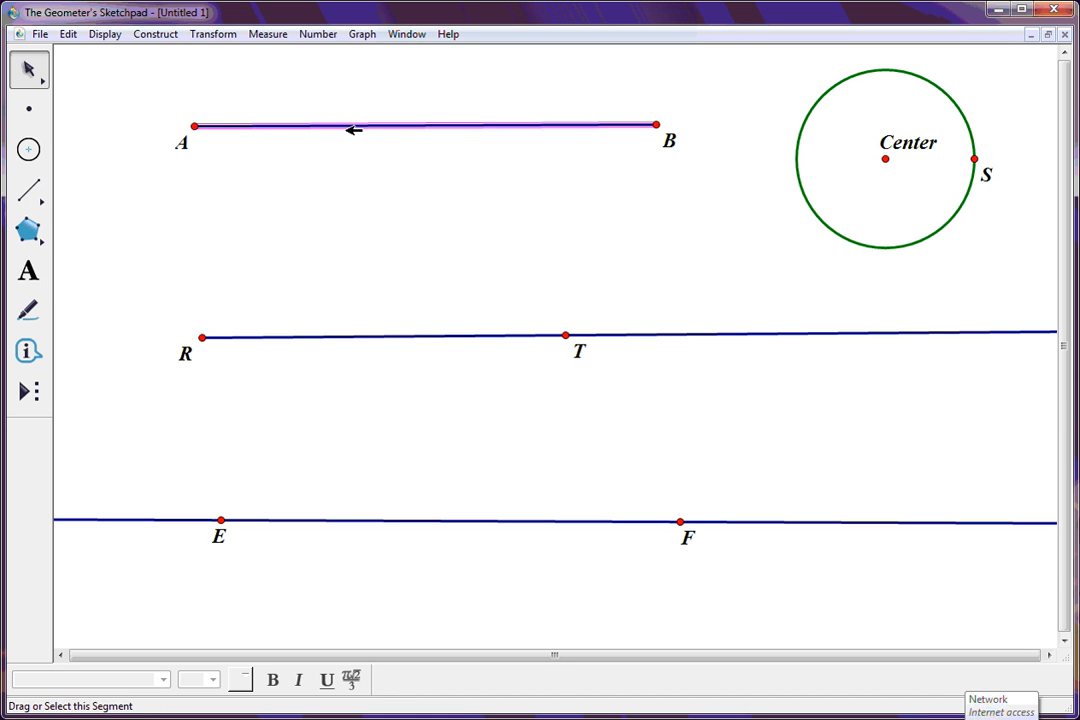
left_click_drag(353, 130, 355, 226)
left_click_drag(405, 337, 390, 359)
left_click_drag(429, 518, 436, 470)
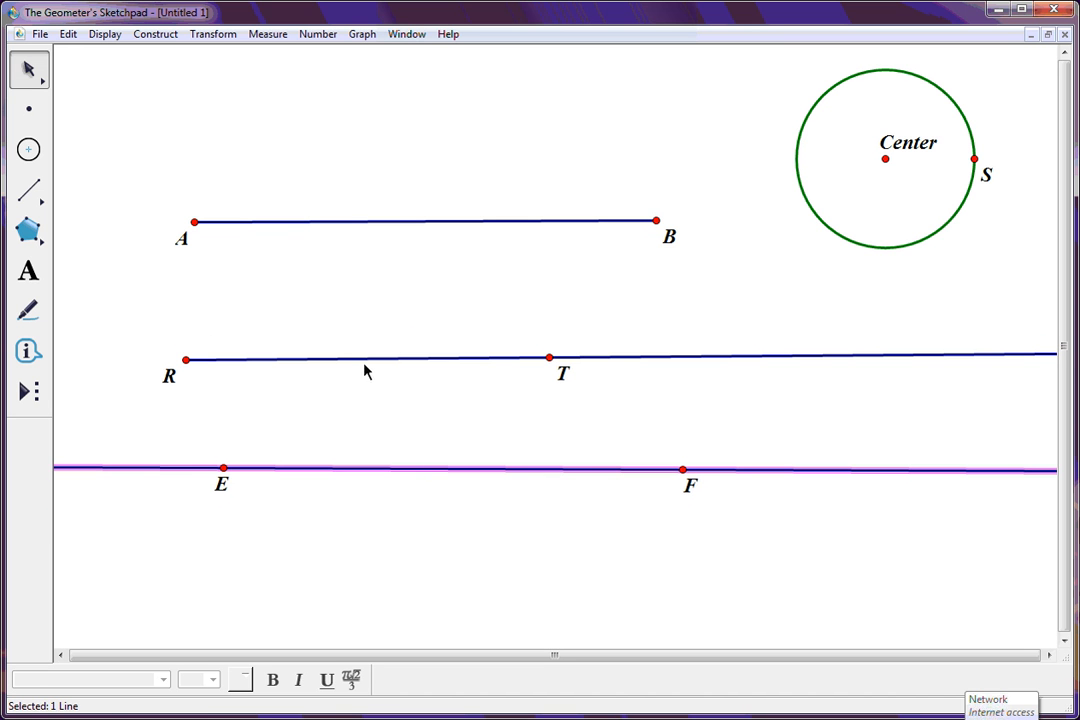
left_click_drag(368, 359, 375, 340)
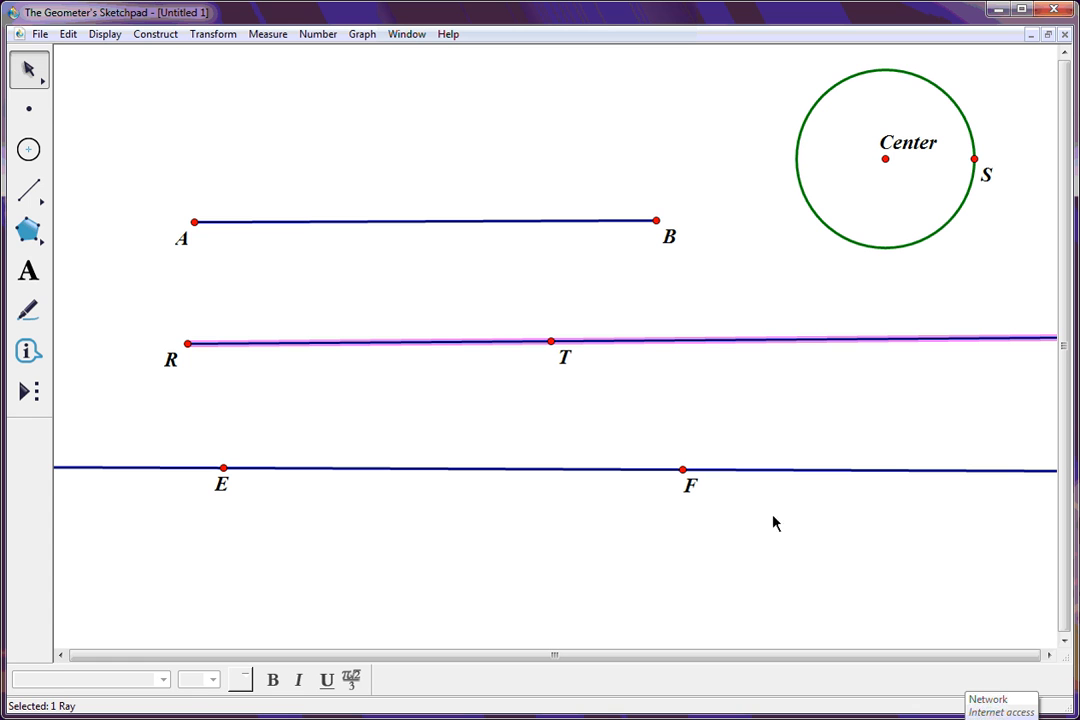
Step: Create an empty caption box above segment AB with font size 48 and blue text
left_click(28, 272)
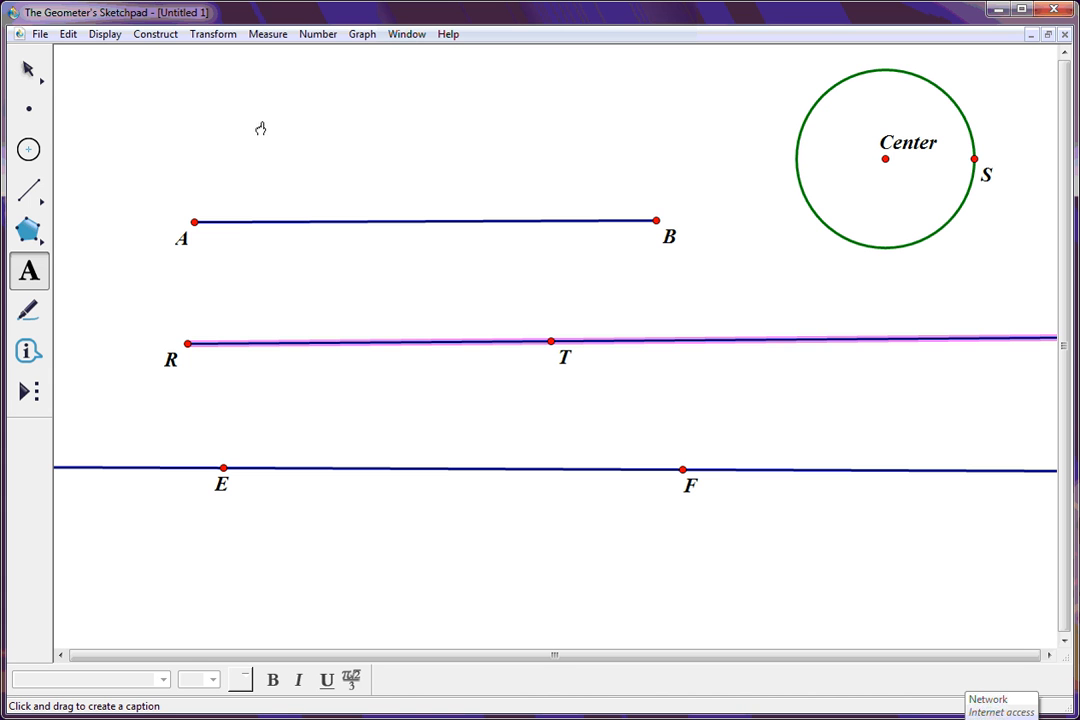
left_click_drag(231, 98, 573, 148)
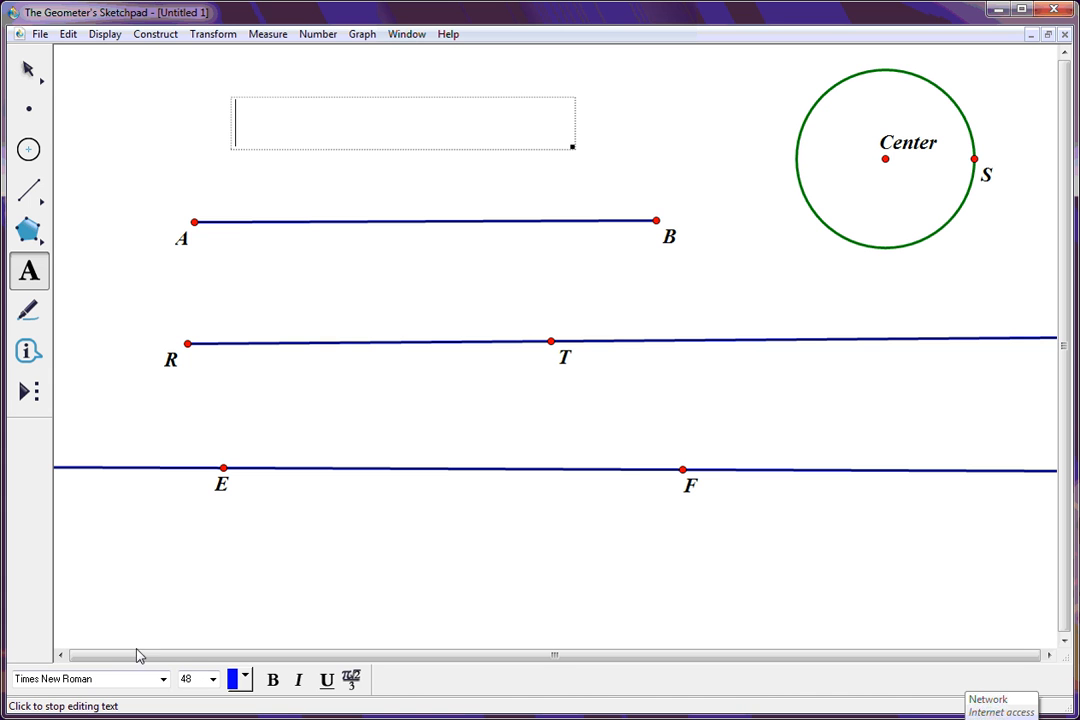
left_click(213, 682)
left_click(213, 683)
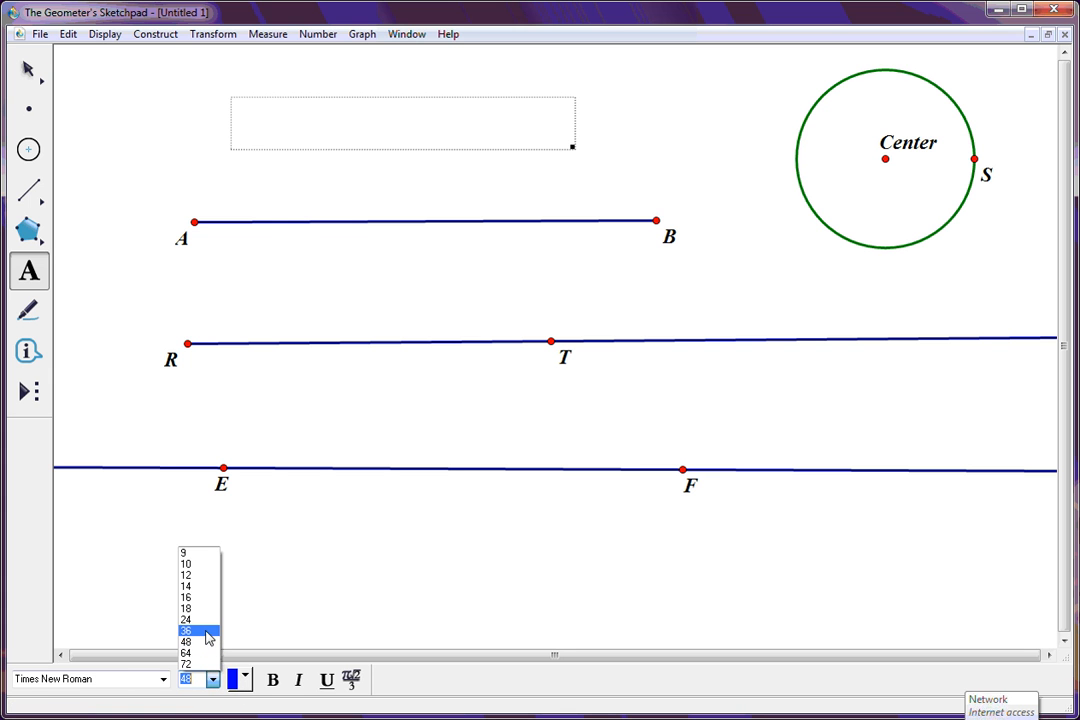
left_click(205, 642)
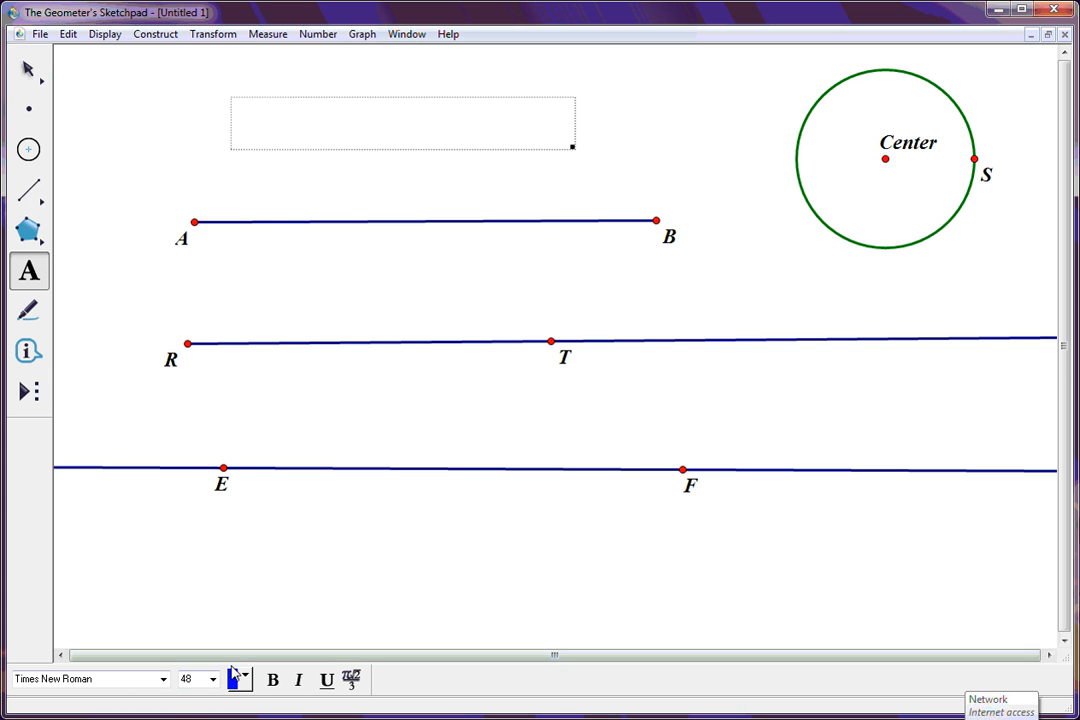
left_click(244, 682)
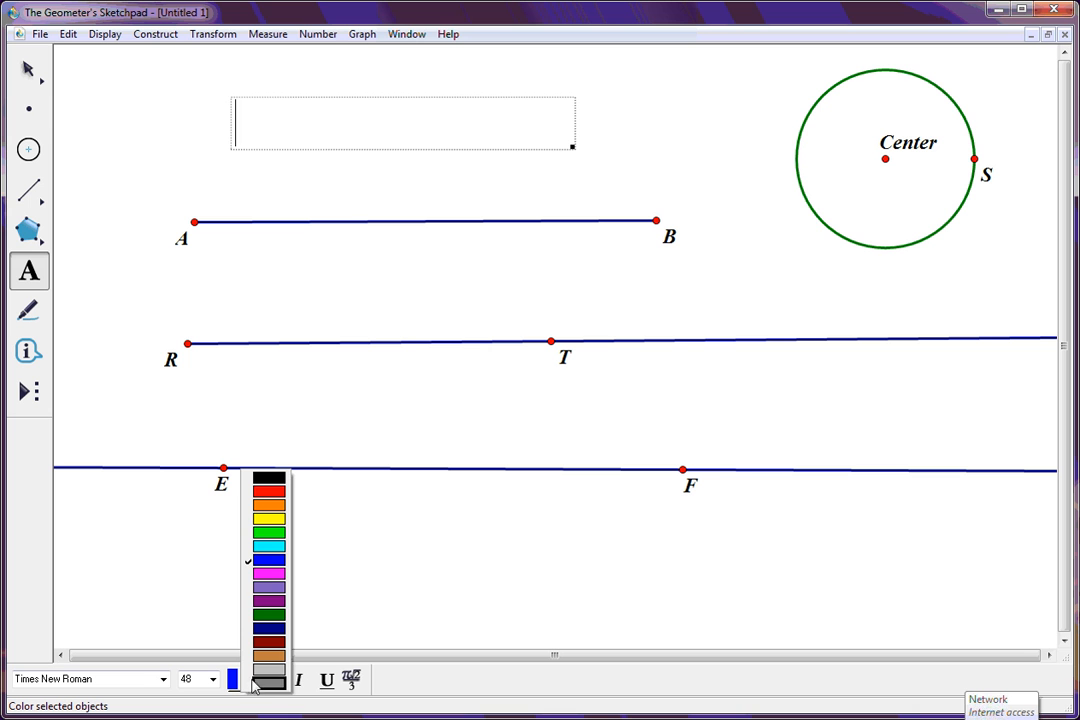
left_click(282, 565)
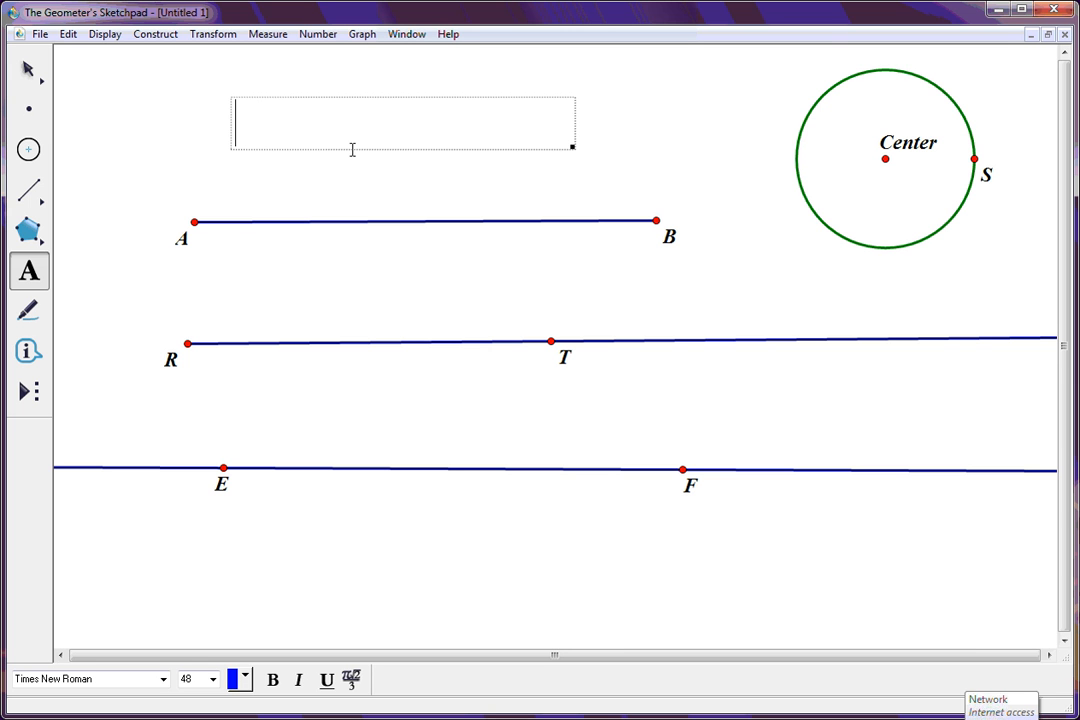
Step: Enter the text "Sketchpad Demo # 1" in the caption above segment AB
type("Sk")
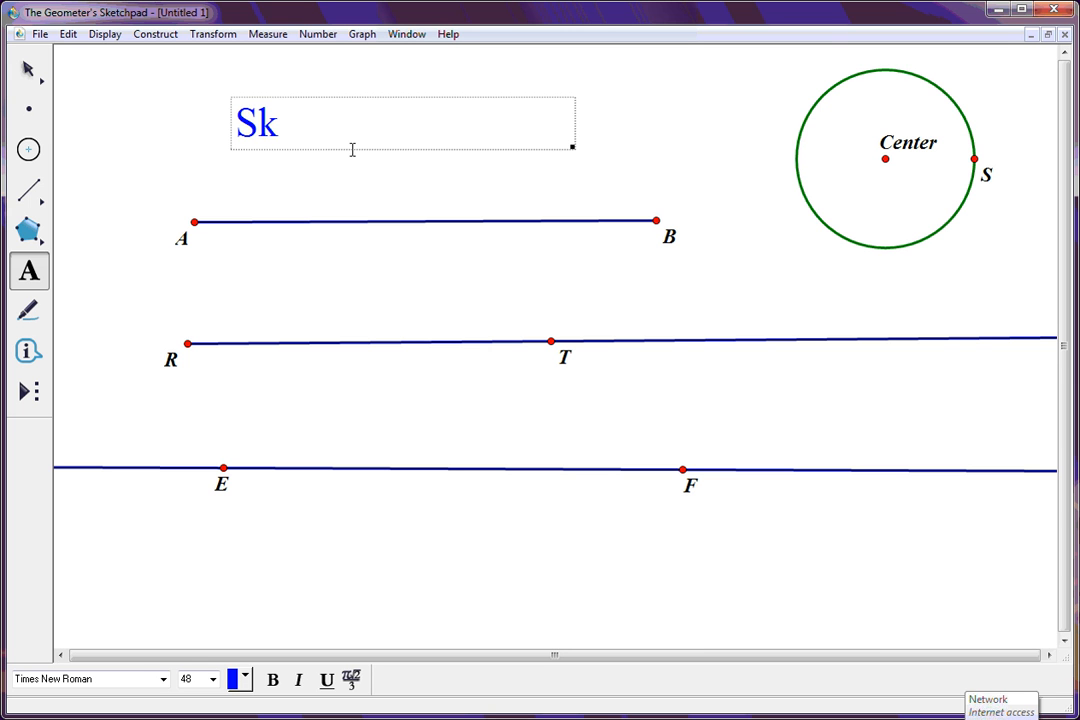
type("etchpq")
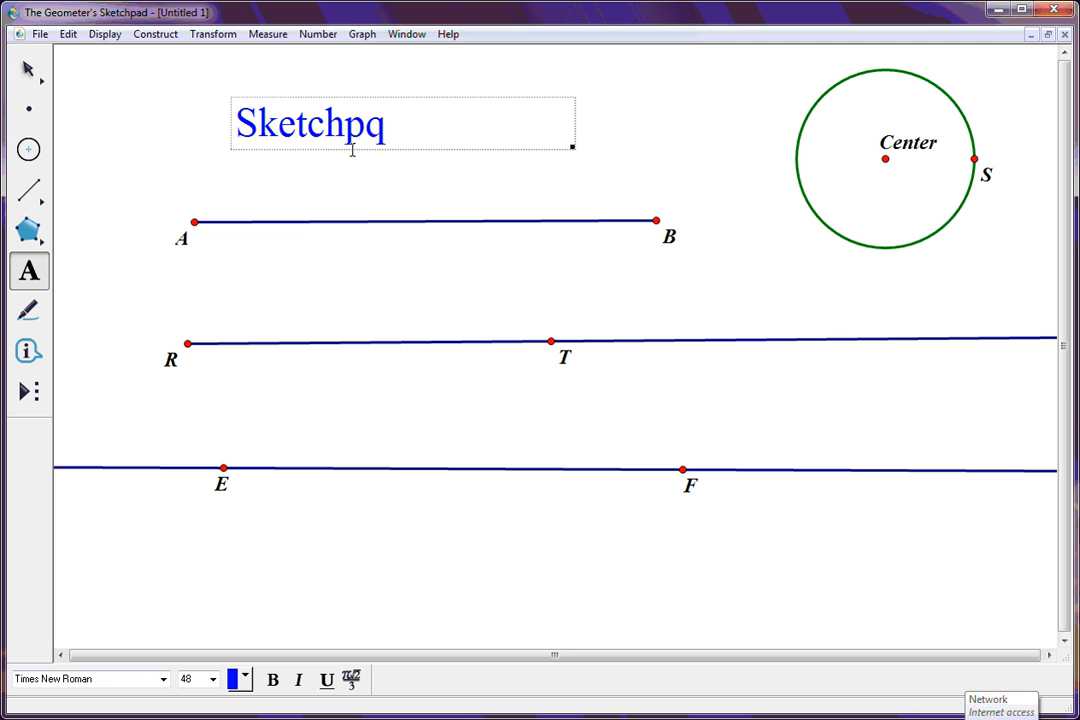
key("BackSpace")
type("ad ")
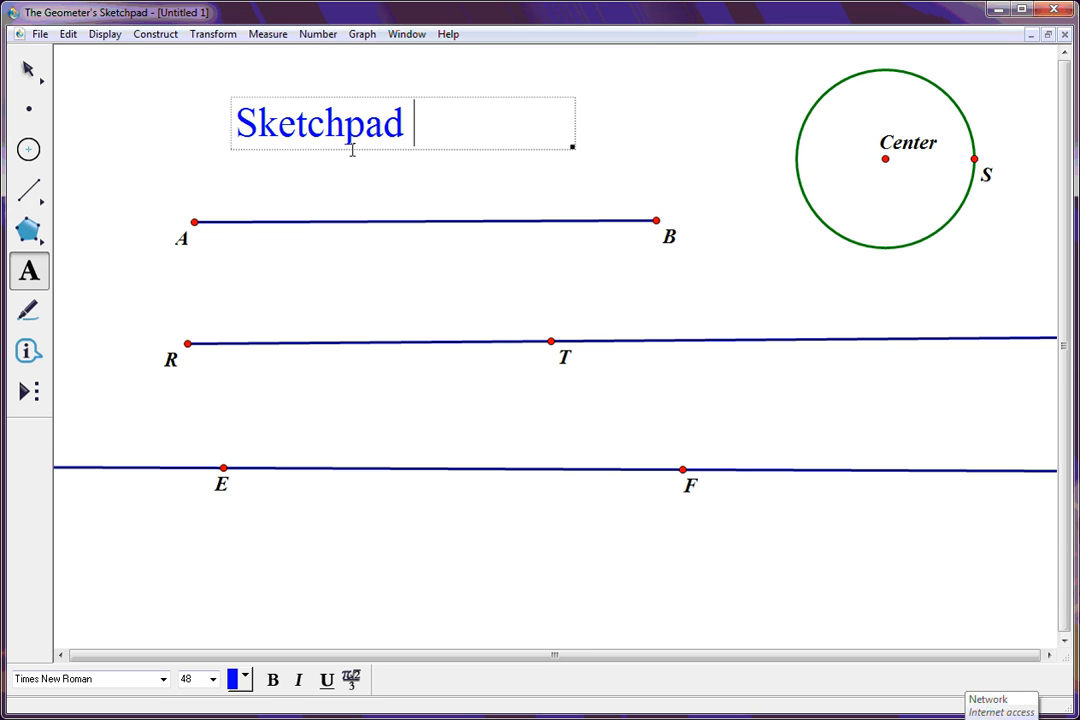
type("Demo ")
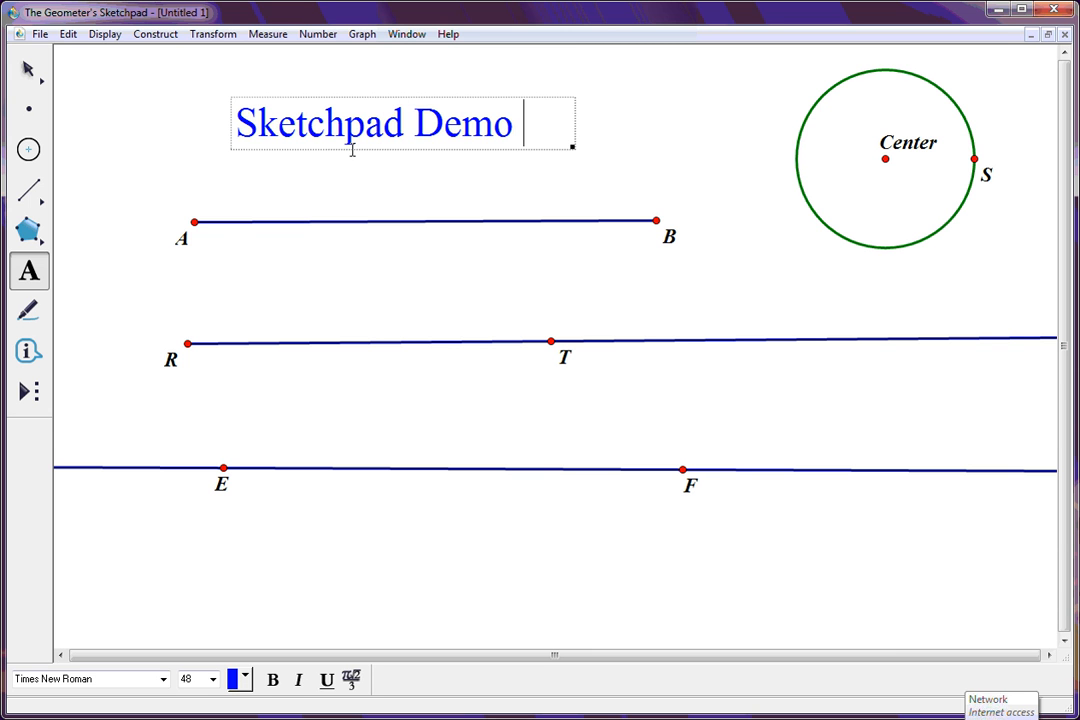
type("# 1")
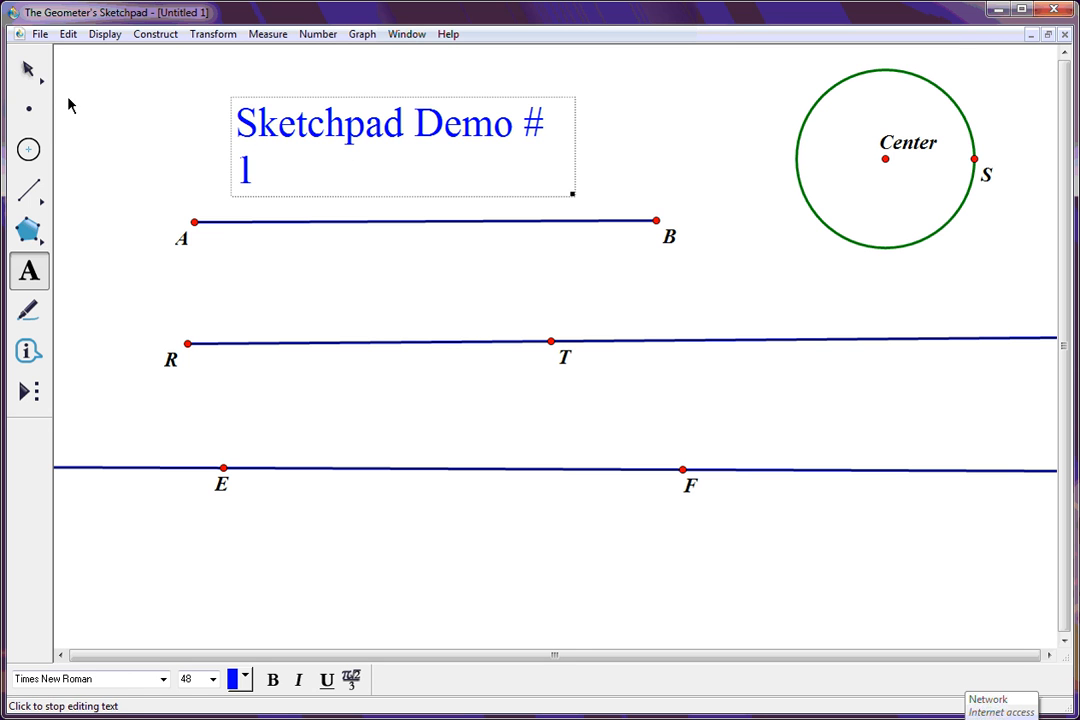
Step: Widen the "Sketchpad Demo # 1" caption so it fits on one line and move it slightly right and up
left_click(27, 70)
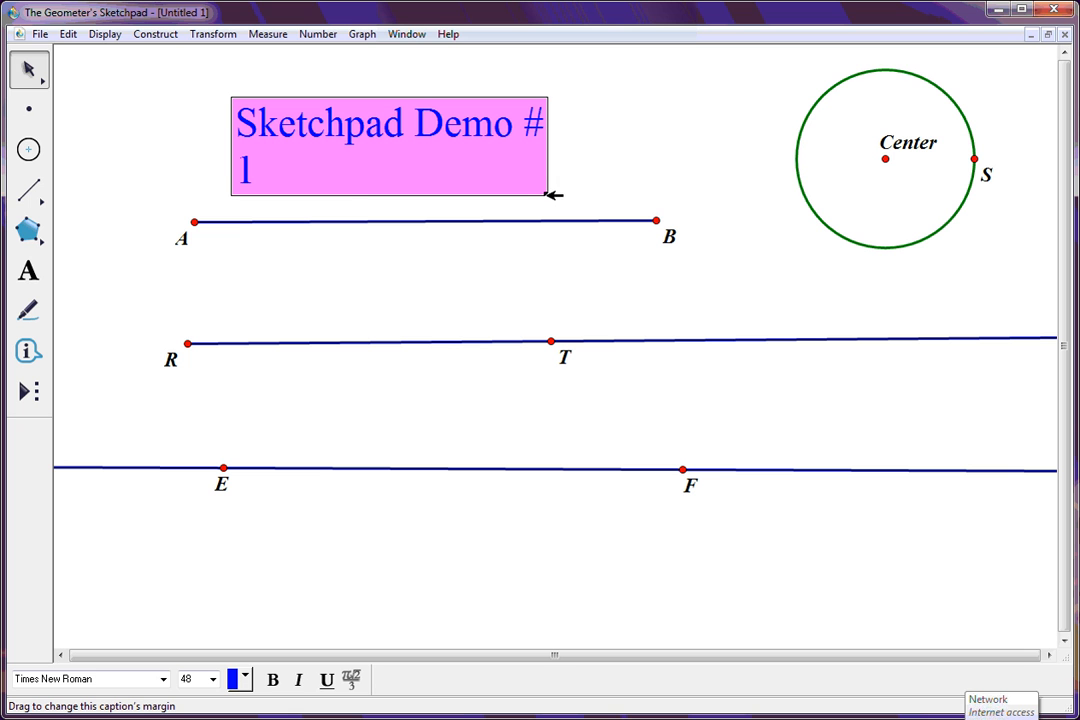
left_click_drag(546, 195, 688, 207)
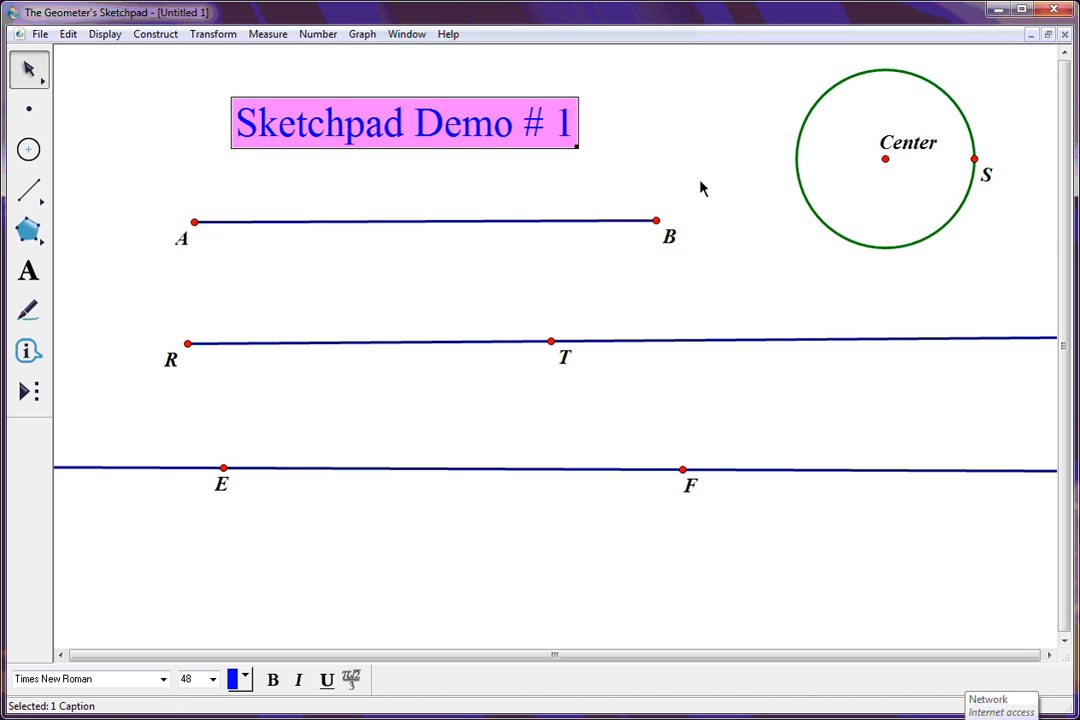
left_click(690, 178)
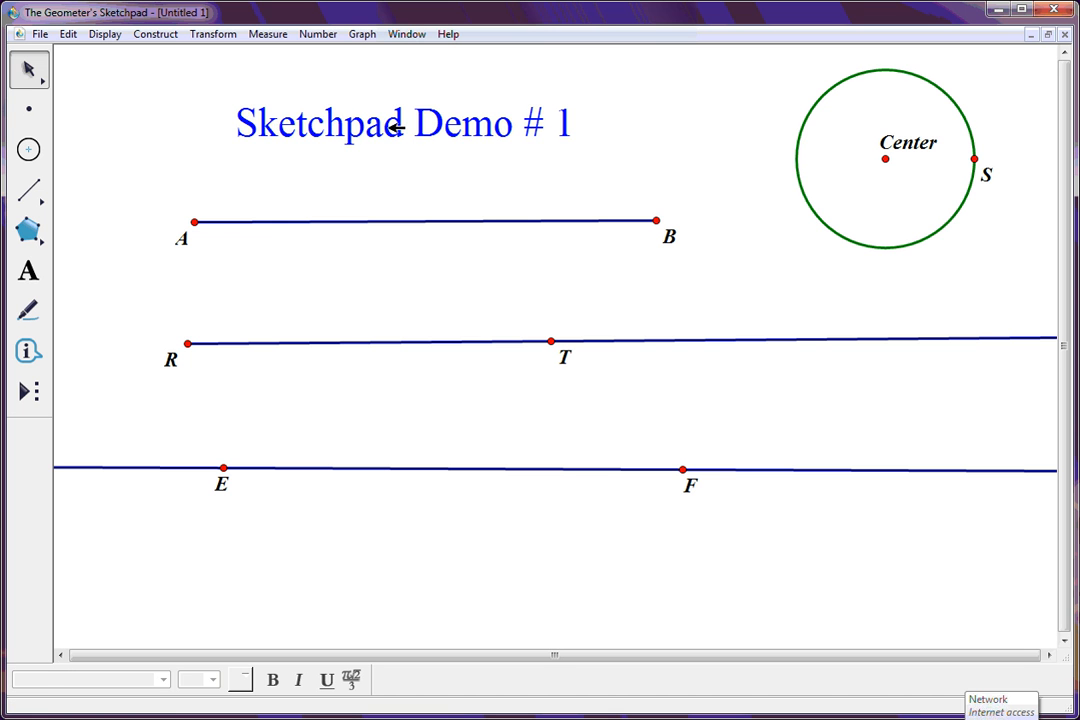
mouse_move(397, 127)
left_mouse_down()
mouse_move(489, 118)
mouse_move(425, 121)
left_mouse_up()
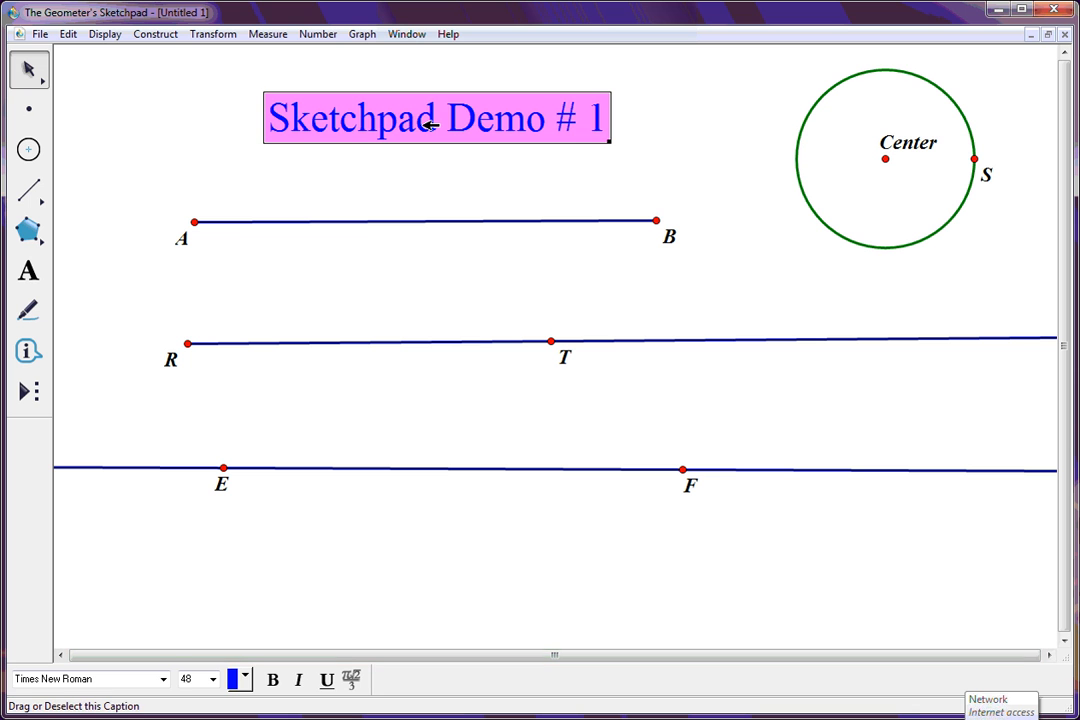
Step: Make the whole title caption bold, widen it back to a single line, and shift it slightly left and up
double_click(428, 123)
left_click(438, 120)
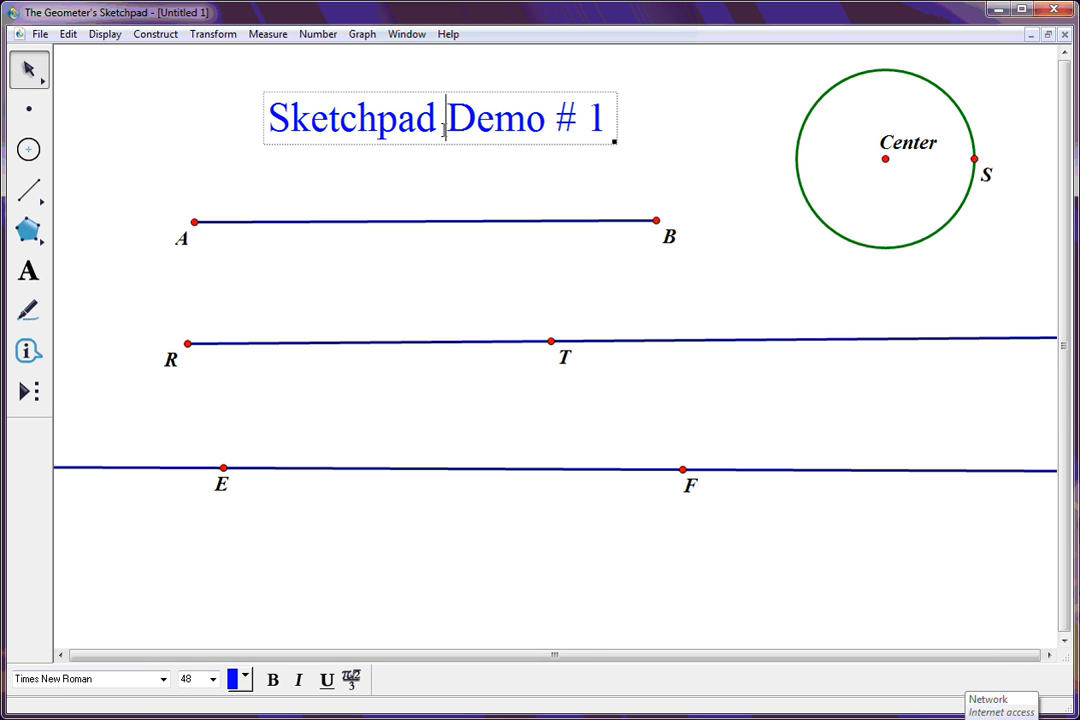
left_click(413, 123)
left_click_drag(607, 118, 265, 118)
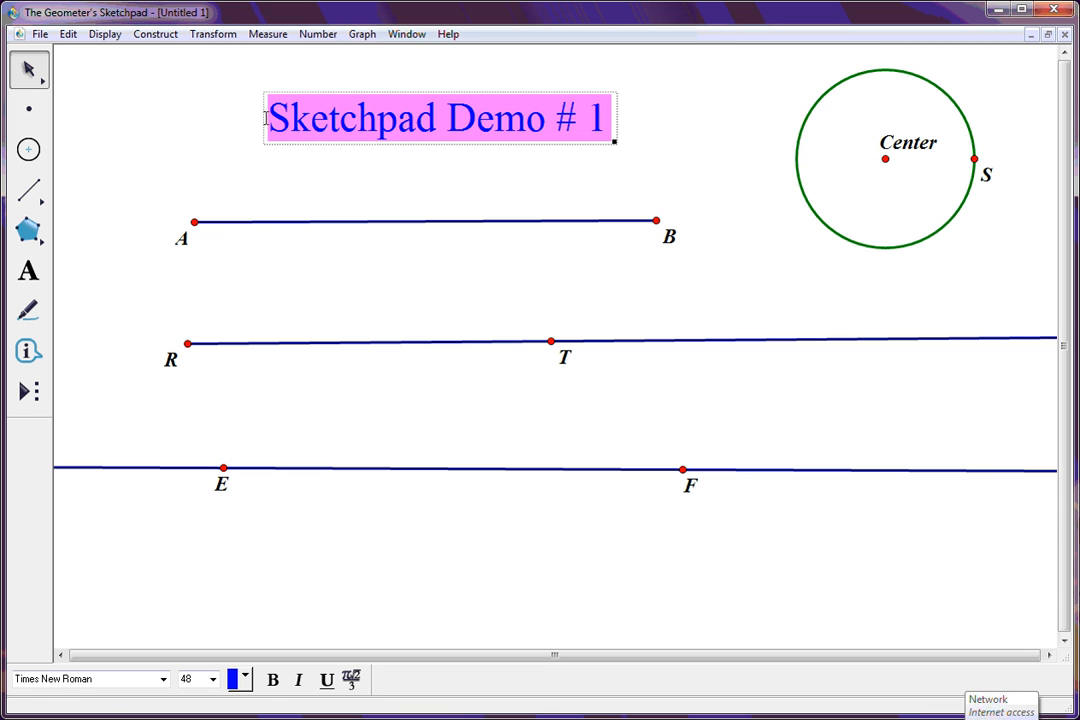
left_click(273, 679)
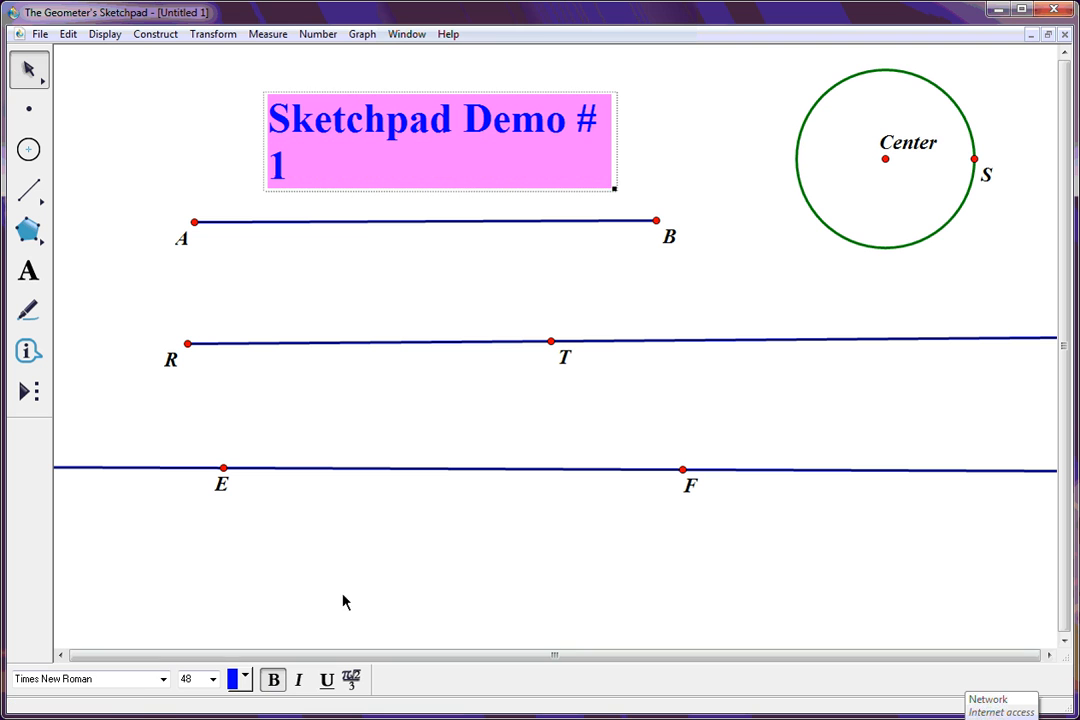
left_click_drag(616, 190, 683, 192)
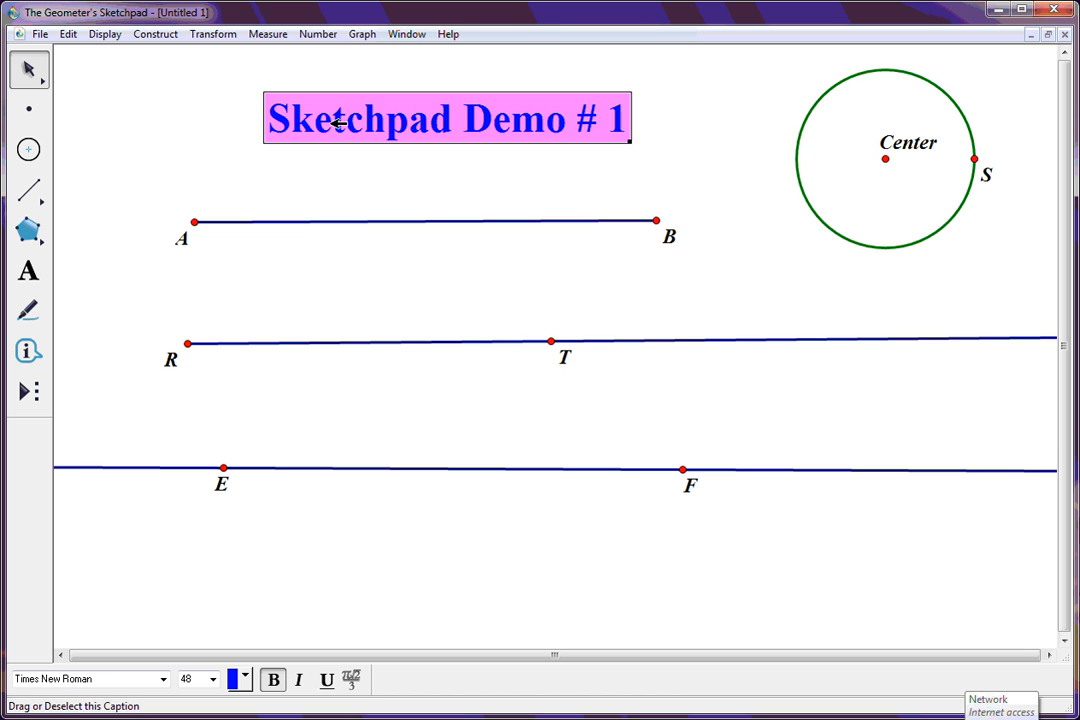
mouse_move(338, 113)
left_mouse_down()
mouse_move(294, 113)
mouse_move(316, 109)
left_mouse_up()
left_click(505, 633)
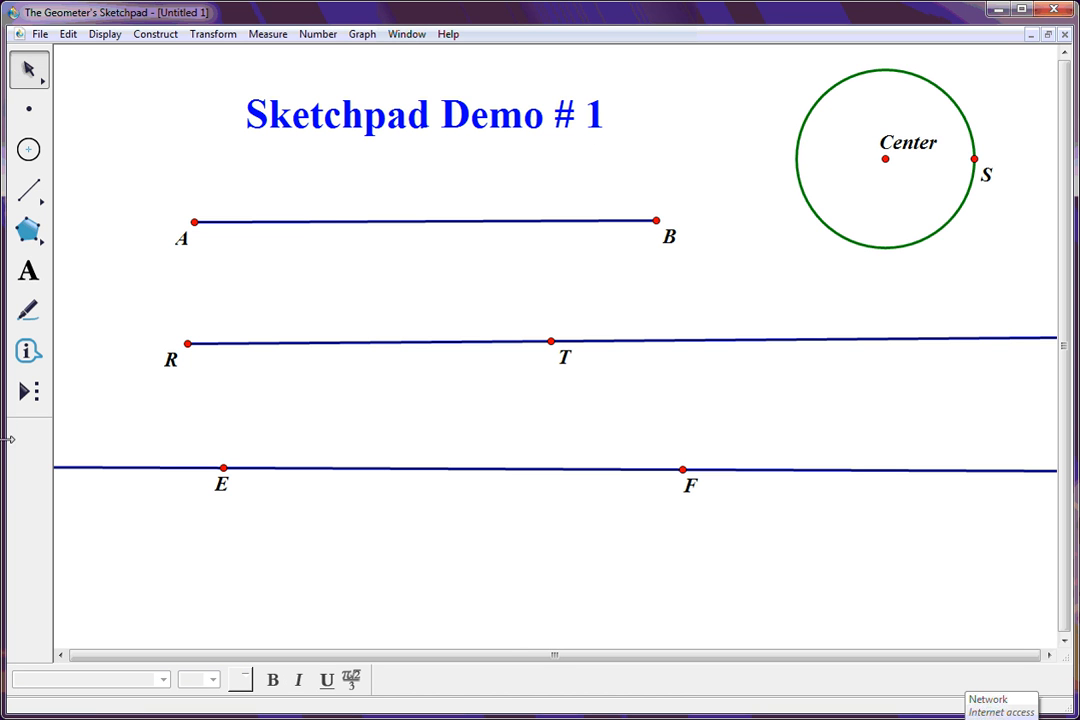
Step: Create an empty caption box below point F with font size 36 and red text
left_click(28, 270)
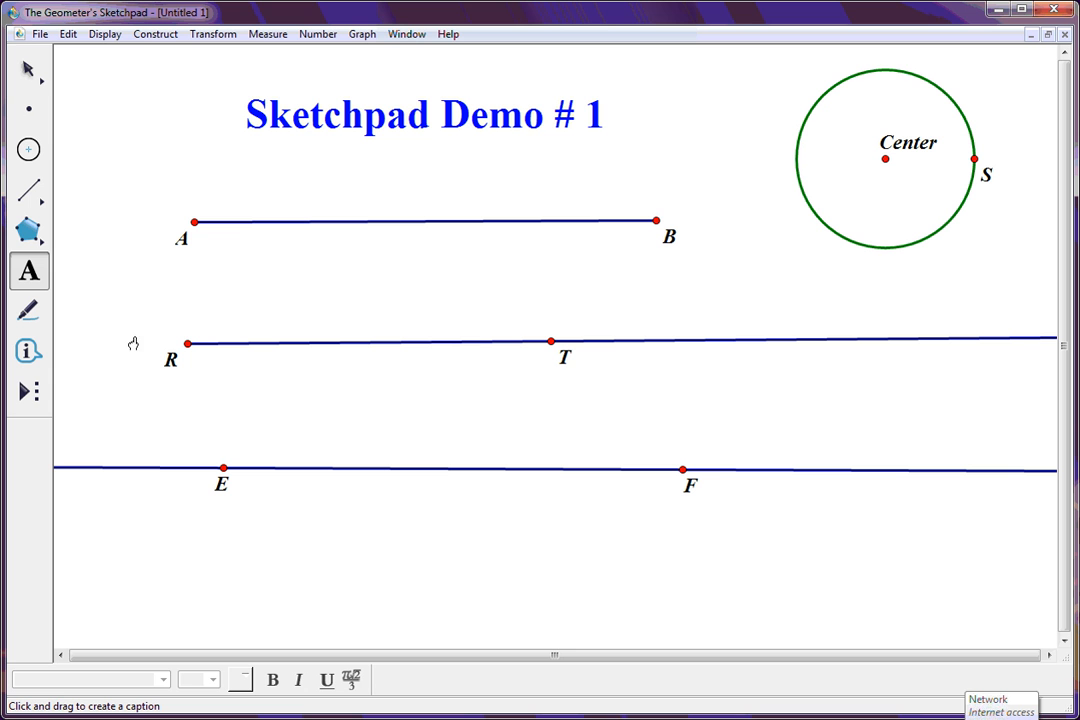
left_click(686, 560)
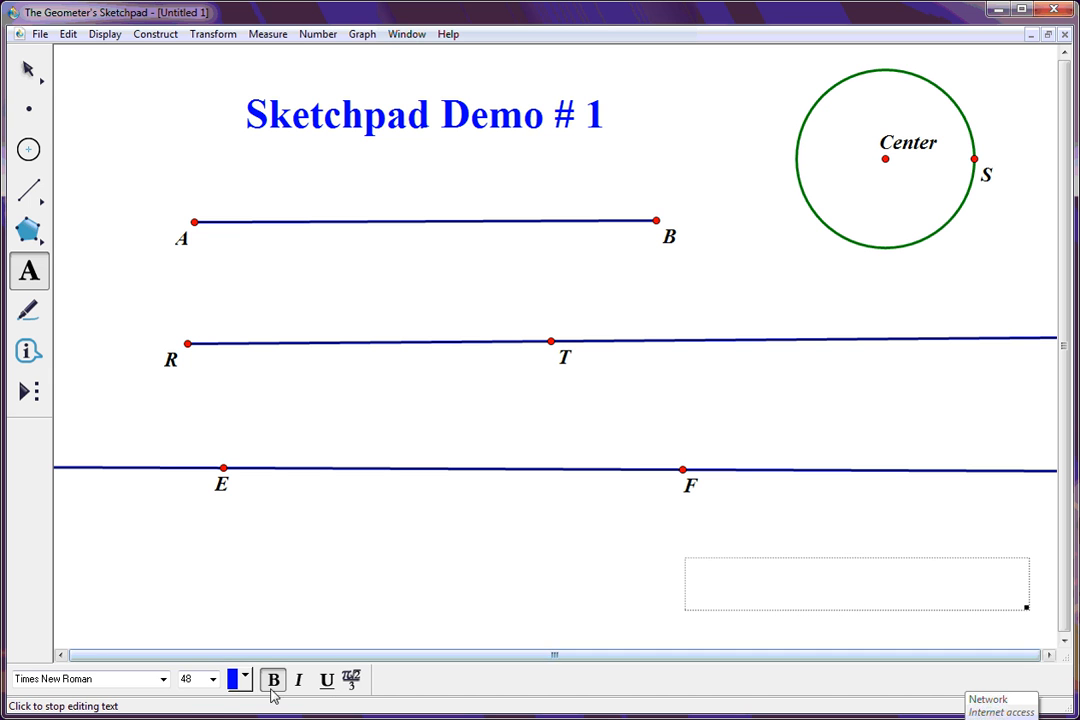
left_click(213, 680)
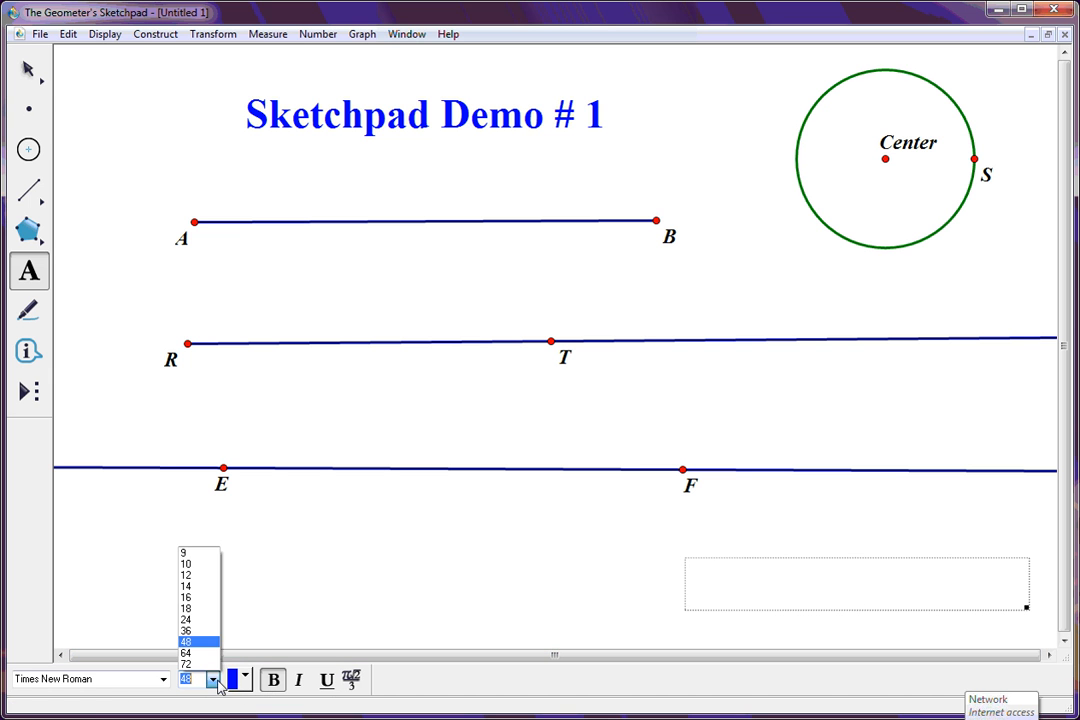
left_click(205, 630)
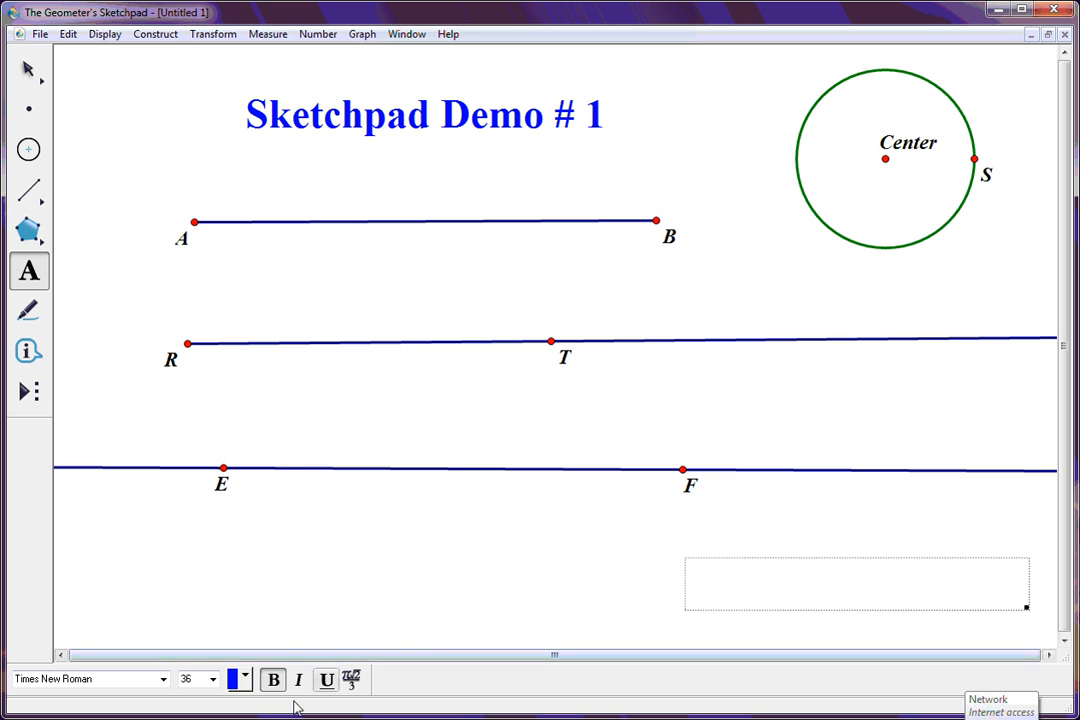
left_click(244, 678)
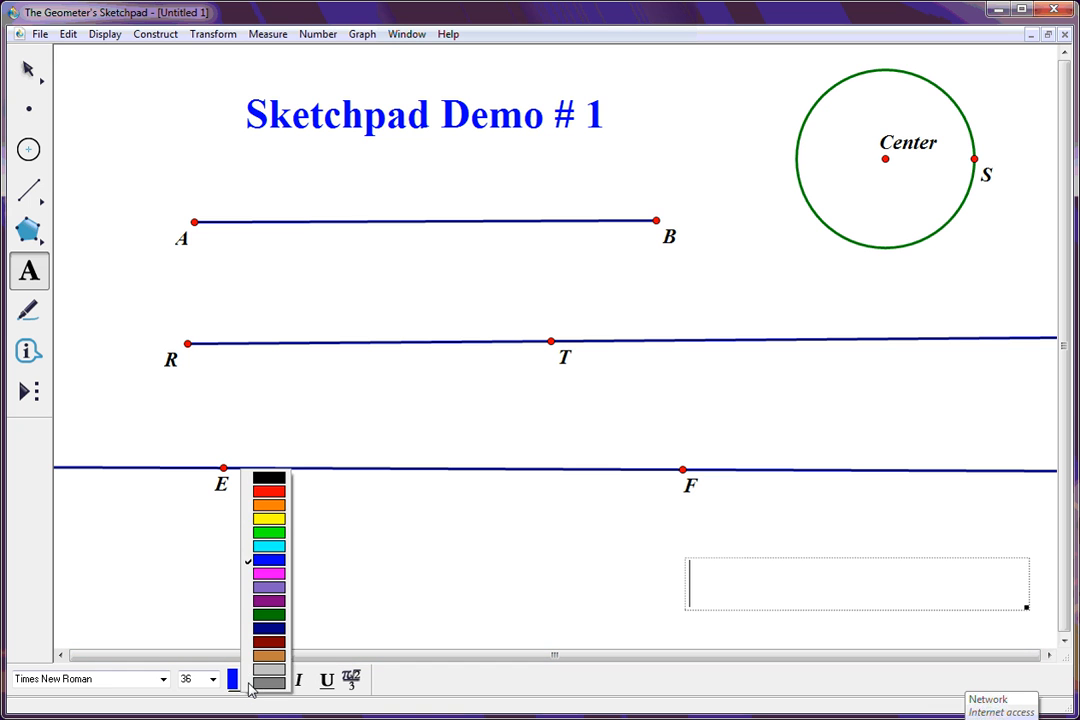
left_click(268, 491)
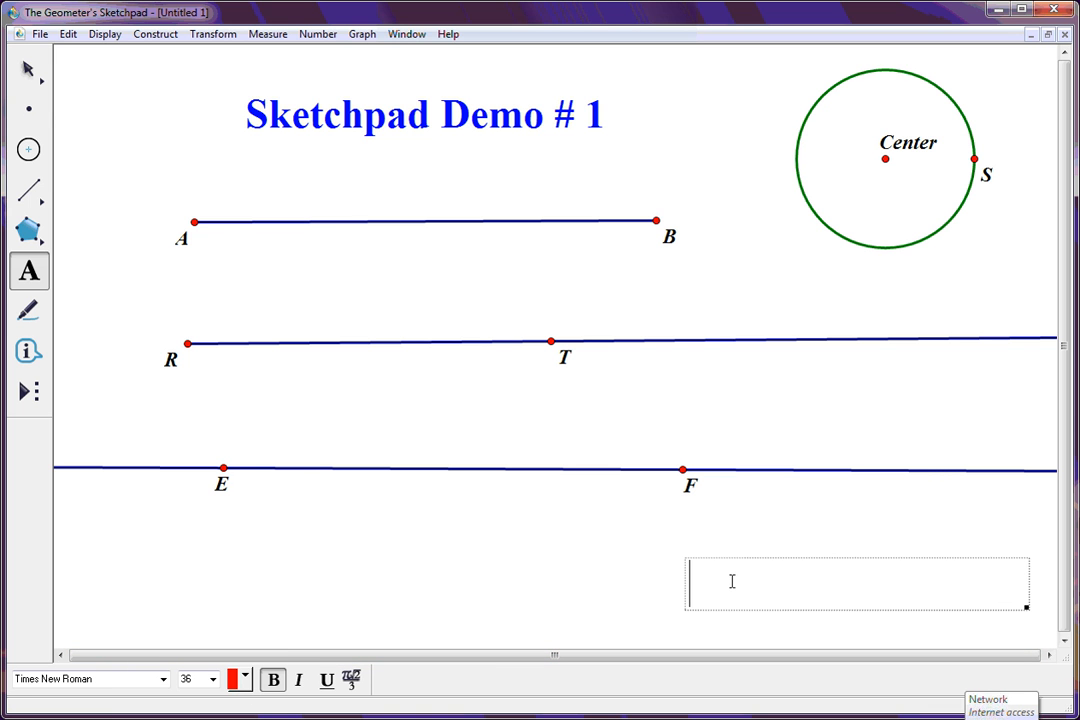
Step: Enter "Created By" followed by the author's title and name in the new caption, and move it slightly up
type("Created ")
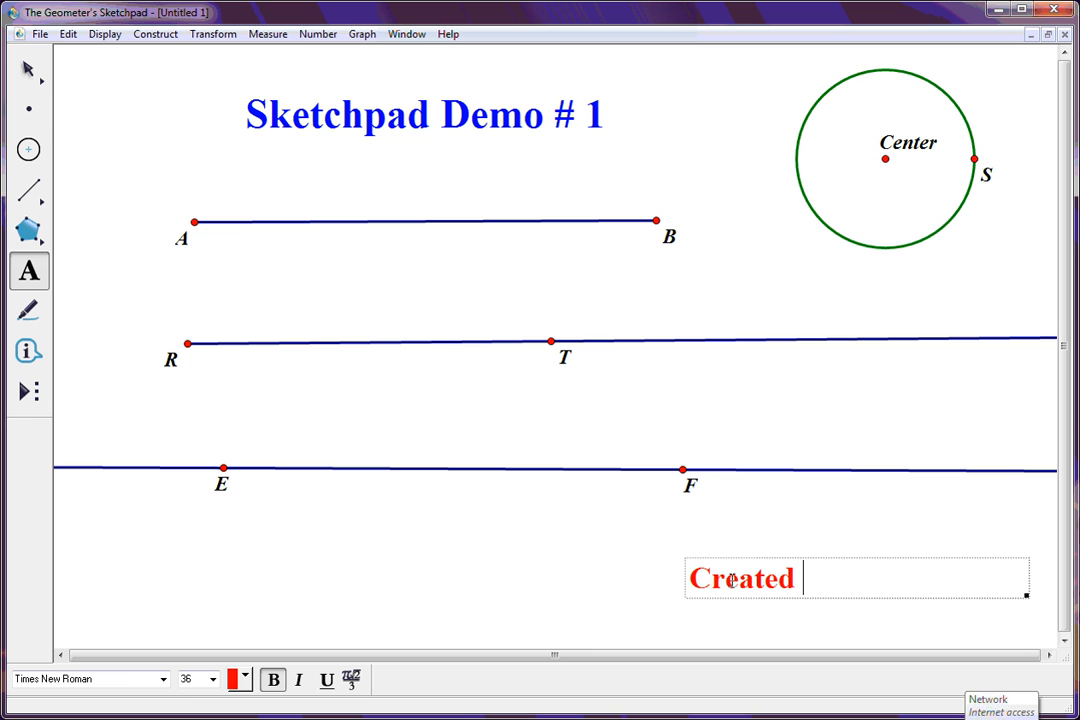
type("By Mr.")
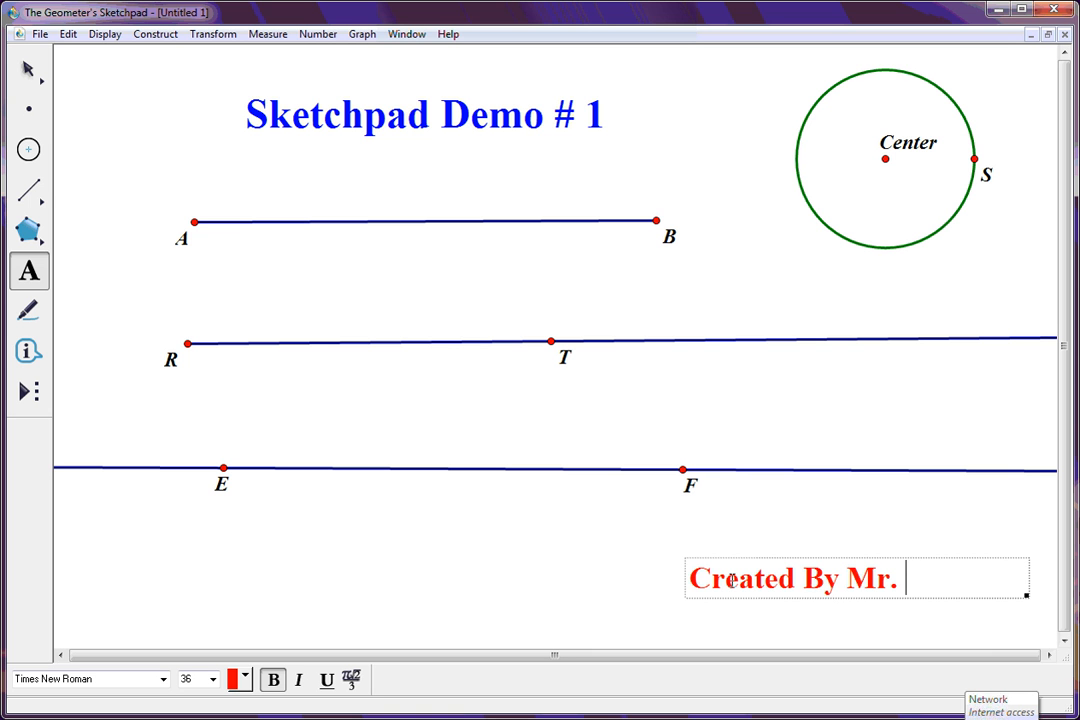
type(" Bohn")
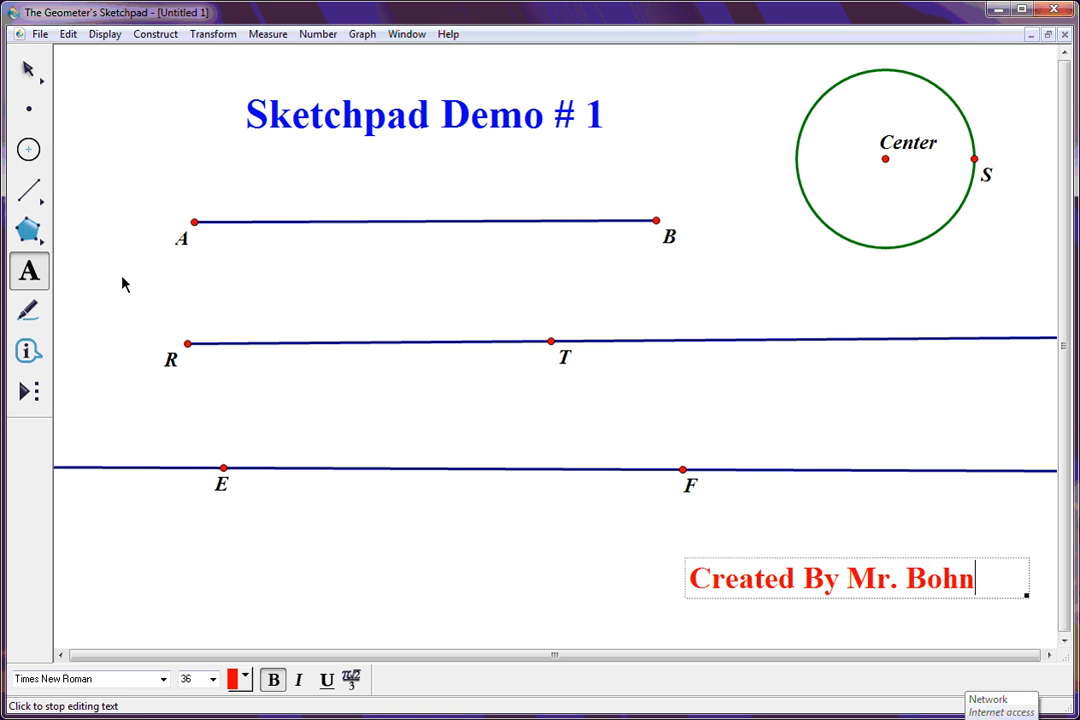
left_click(30, 68)
left_click(540, 542)
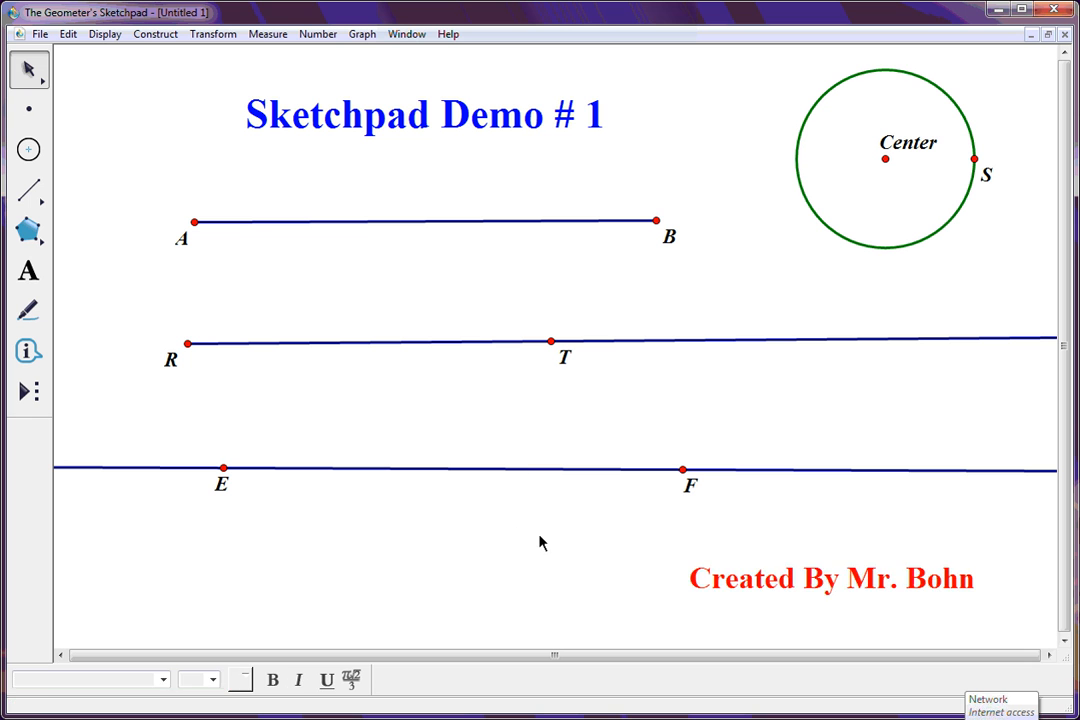
mouse_move(787, 579)
left_mouse_down()
mouse_move(754, 552)
mouse_move(788, 567)
left_mouse_up()
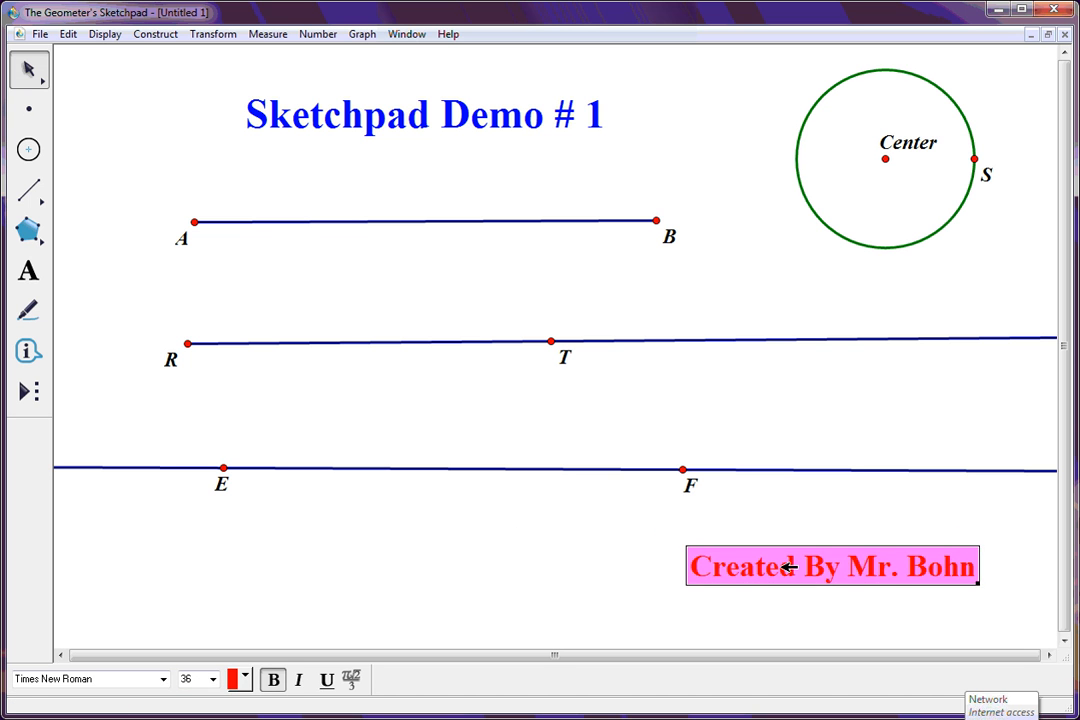
left_click(573, 568)
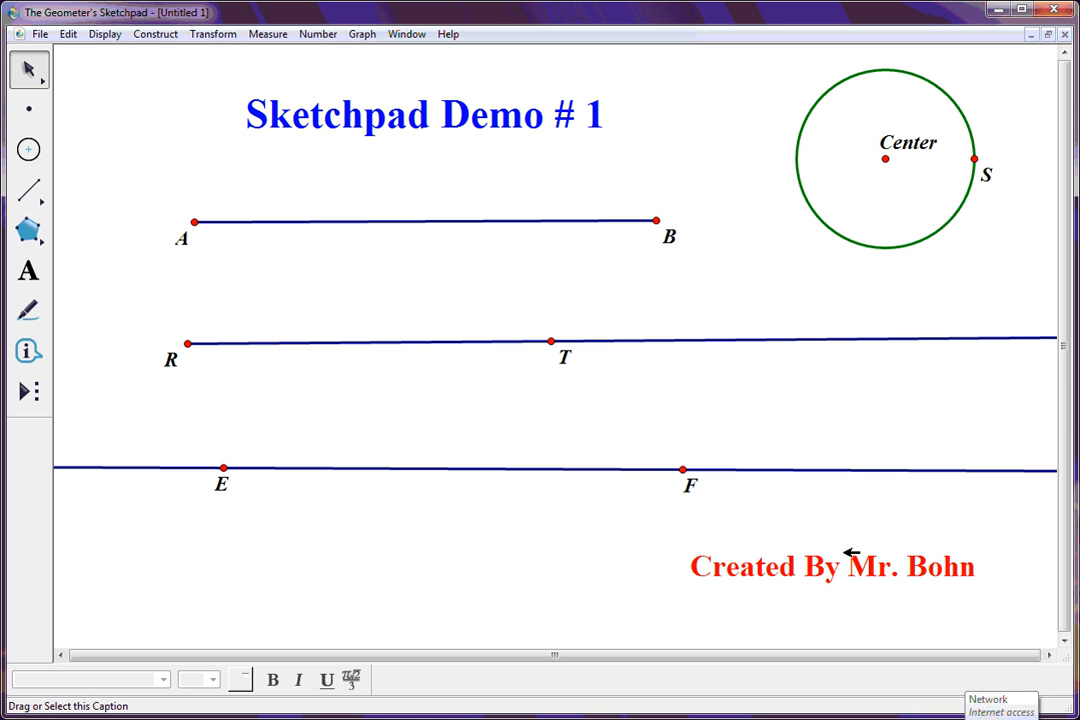
Step: Set the line style of segment AB to Thick
left_click(470, 219)
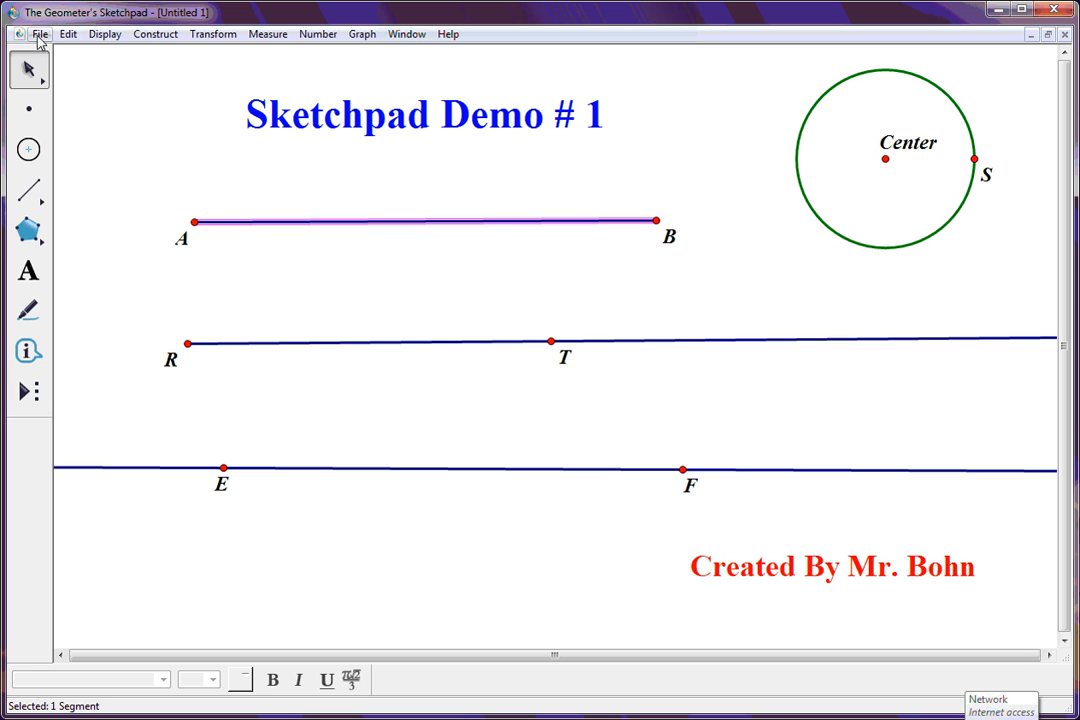
left_click(103, 34)
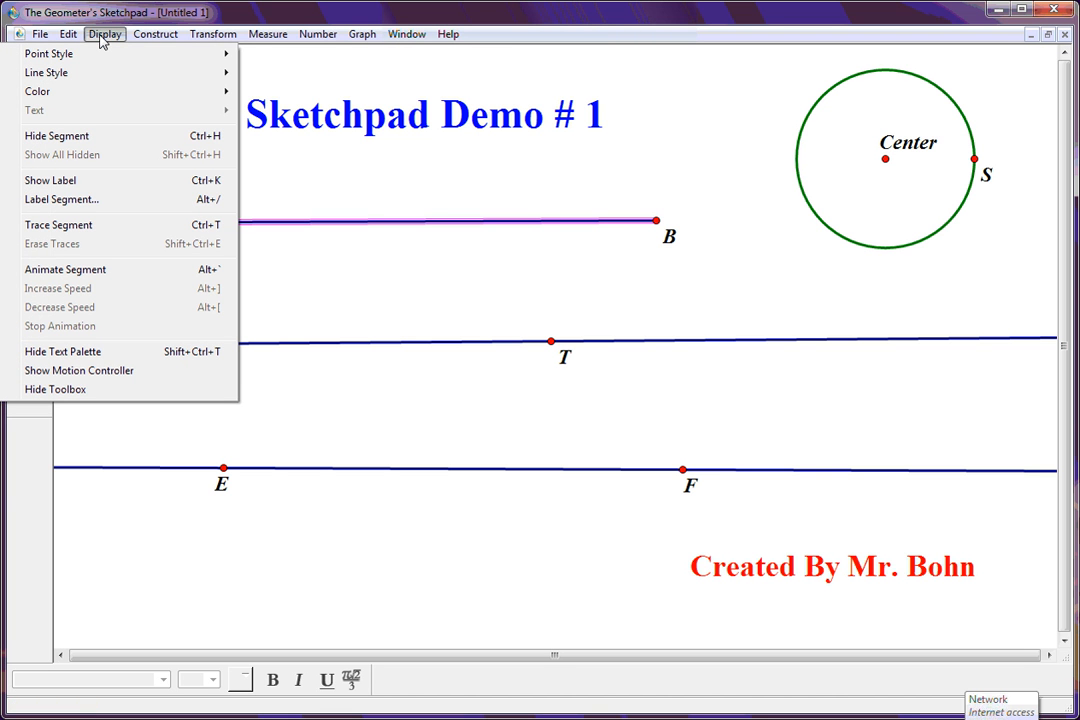
mouse_move(98, 76)
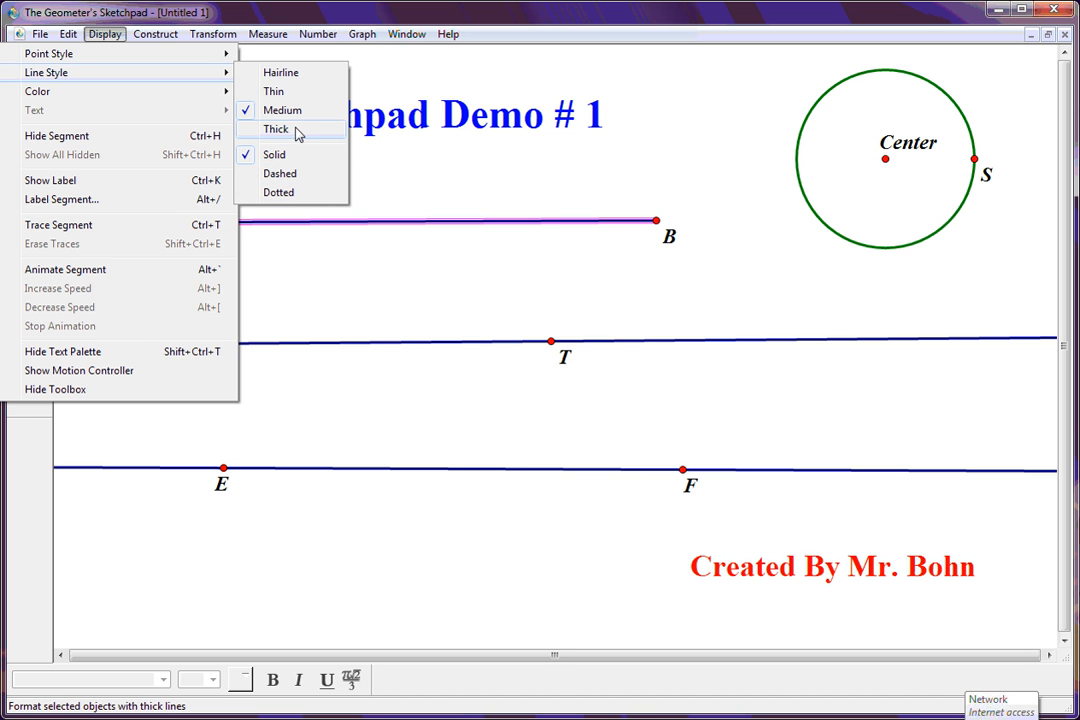
left_click(298, 130)
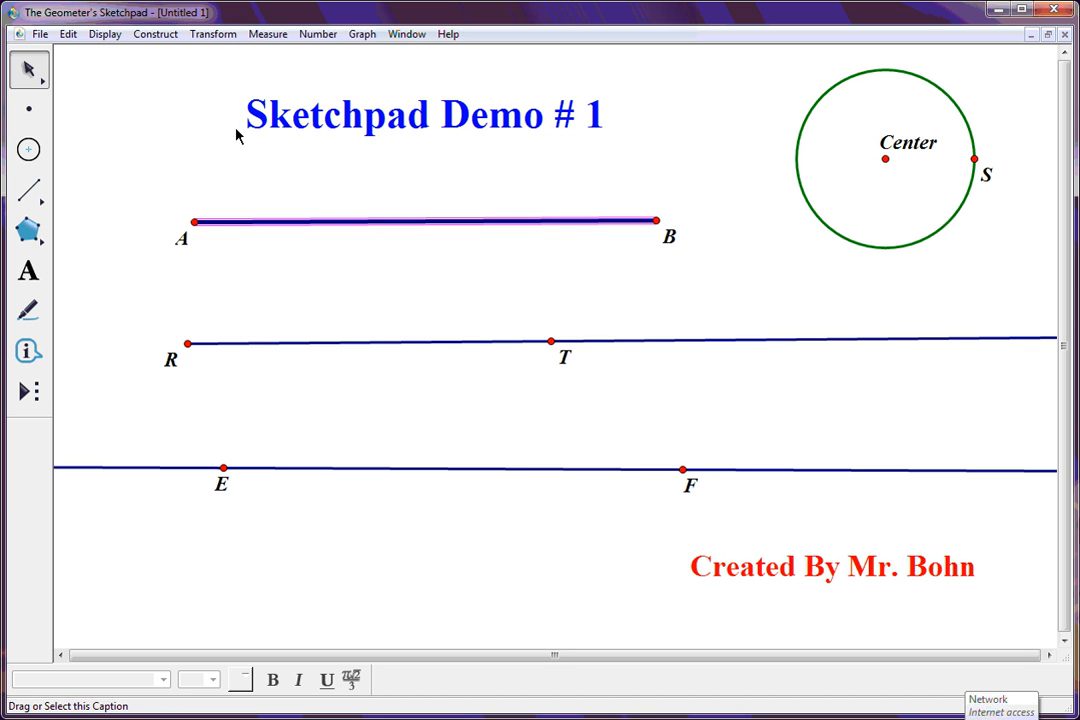
left_click(137, 137)
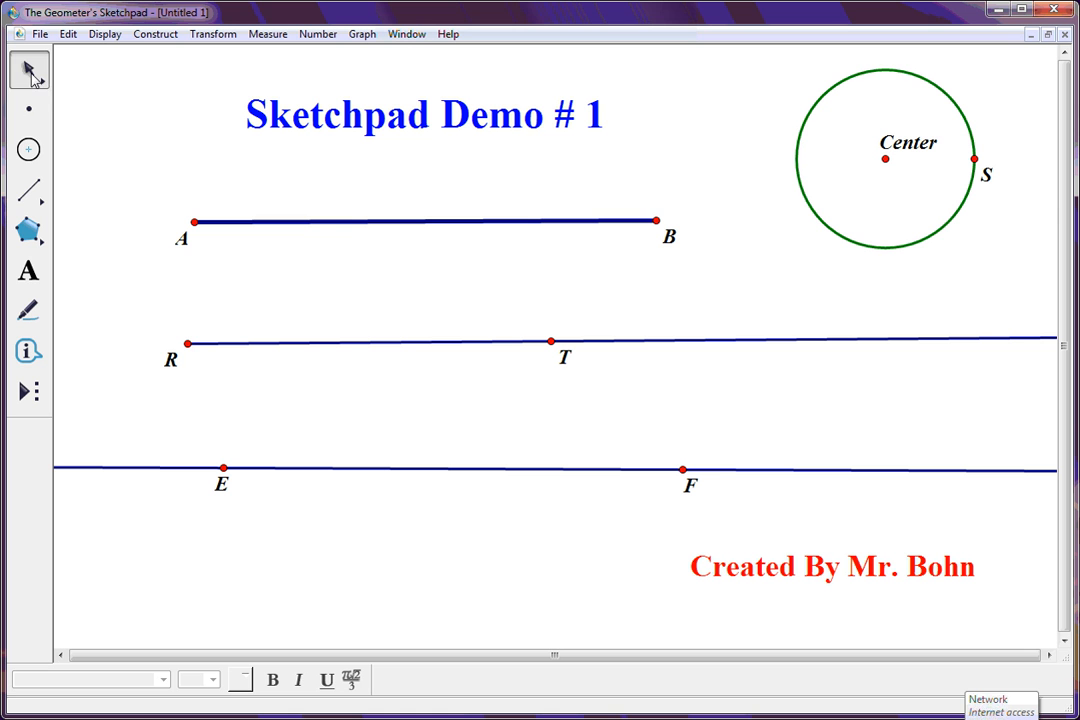
Step: Change the line style of segment AB to Dashed
left_click(362, 223)
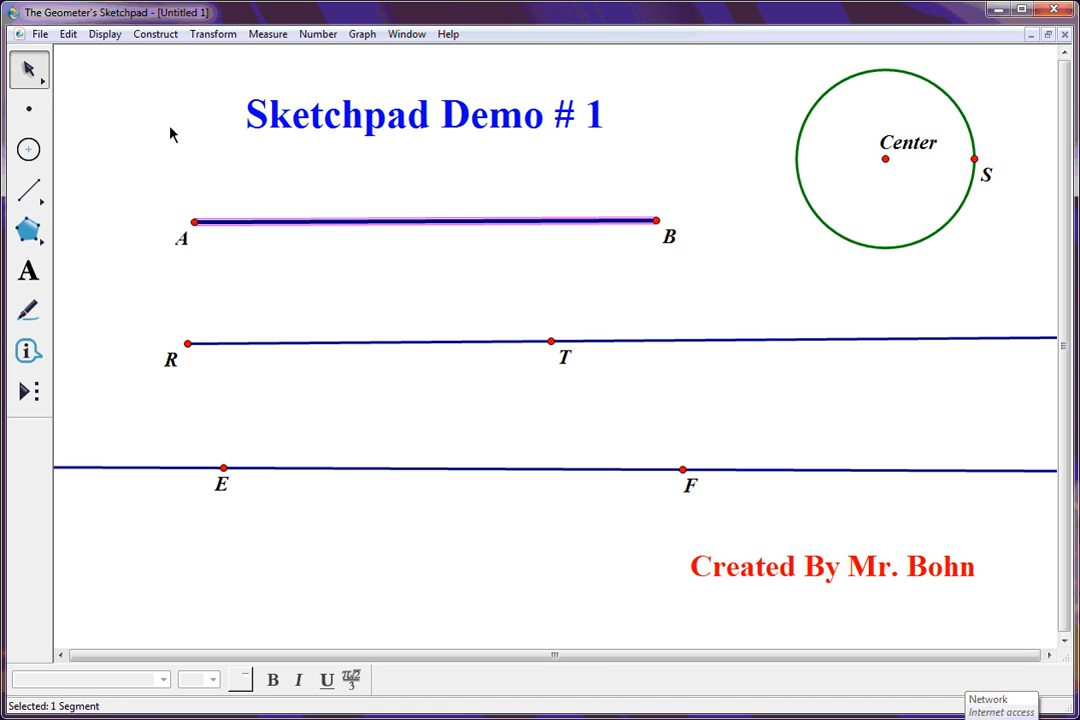
left_click(107, 38)
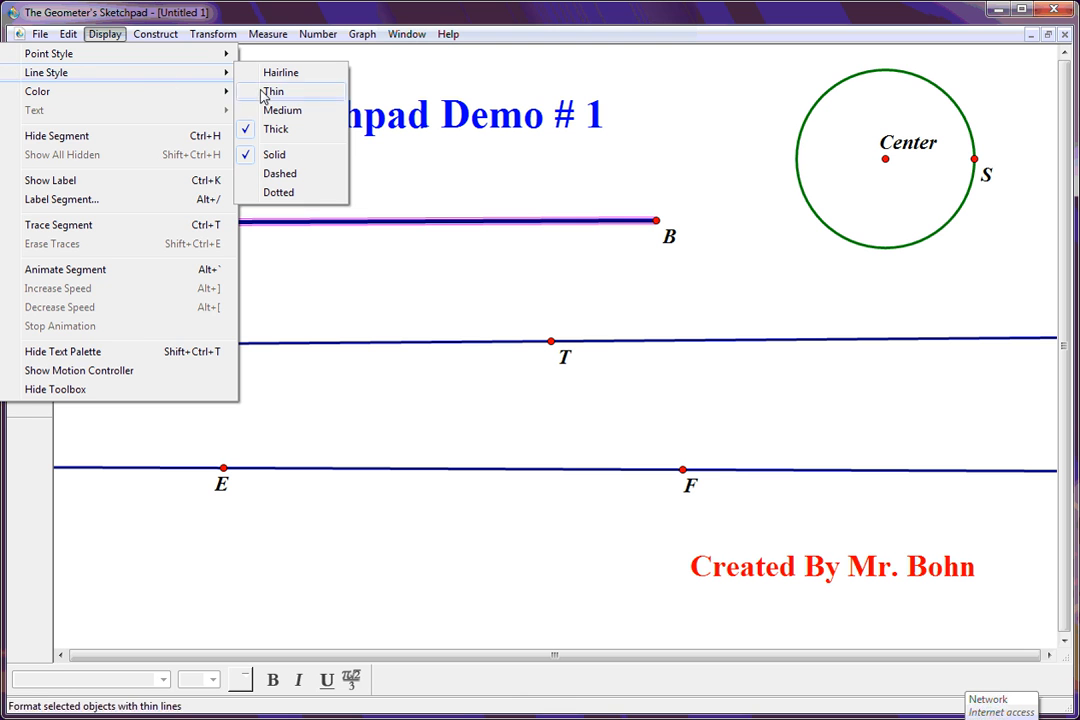
left_click(296, 182)
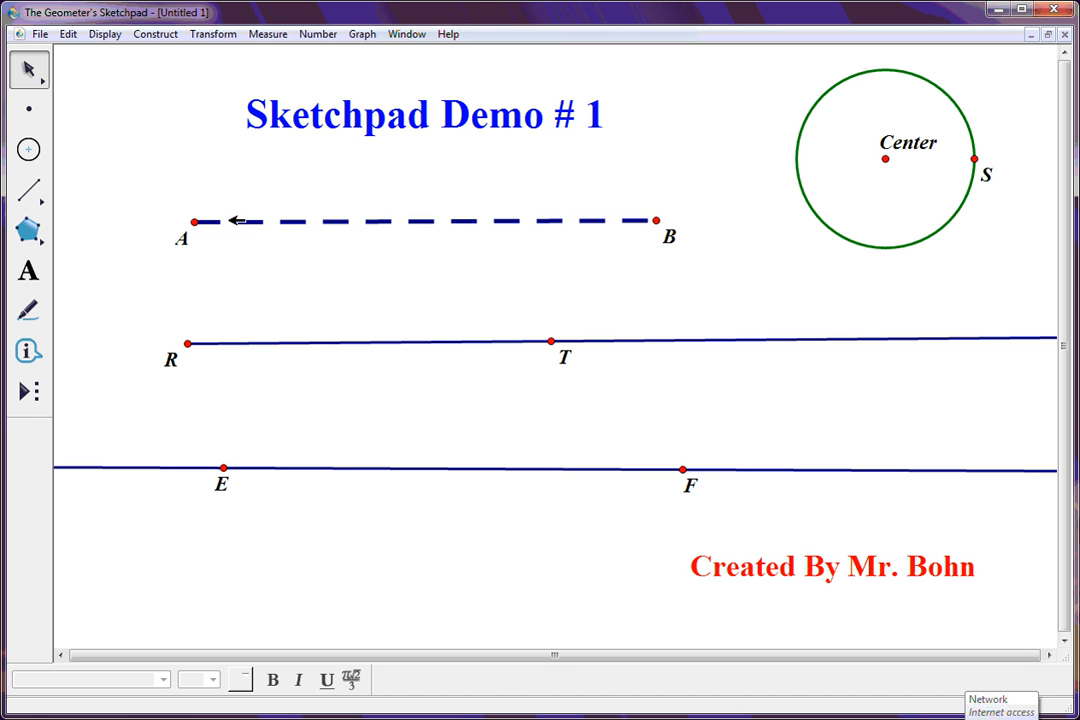
Step: Color the dashed segment AB orange
left_click(309, 221)
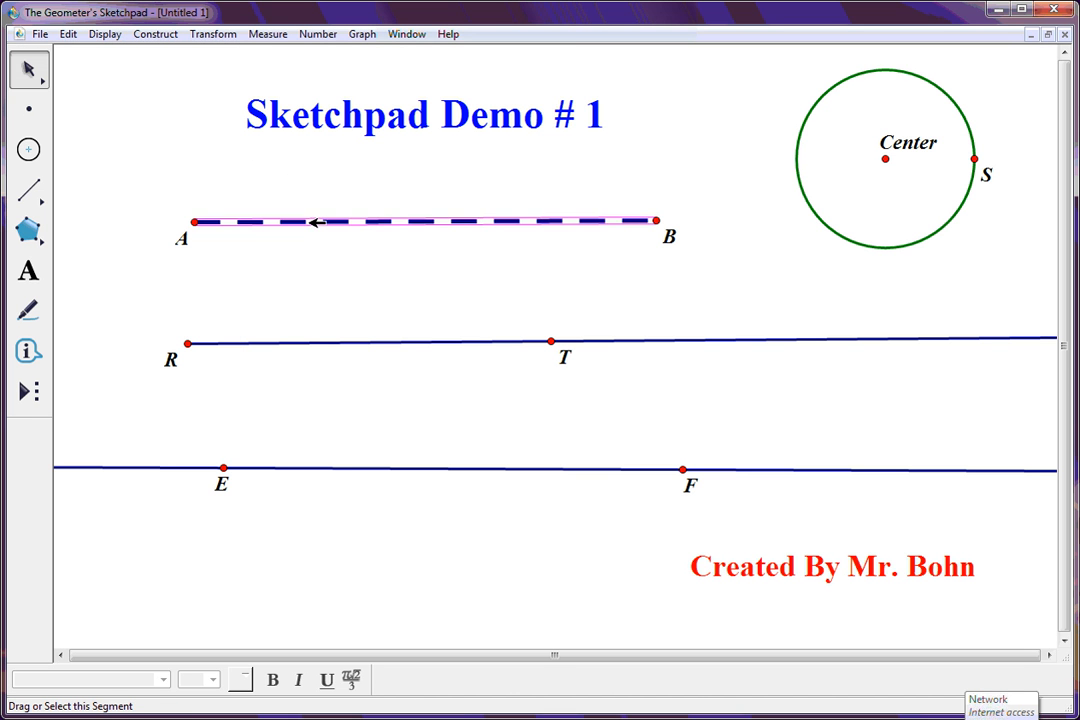
left_click(105, 38)
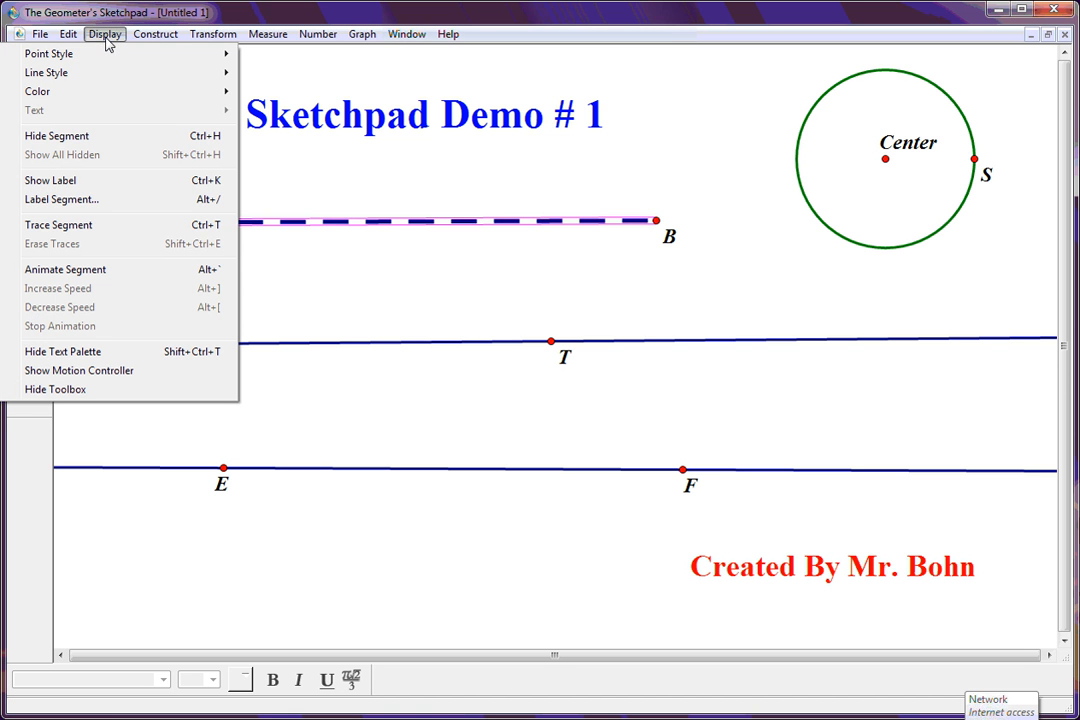
mouse_move(101, 92)
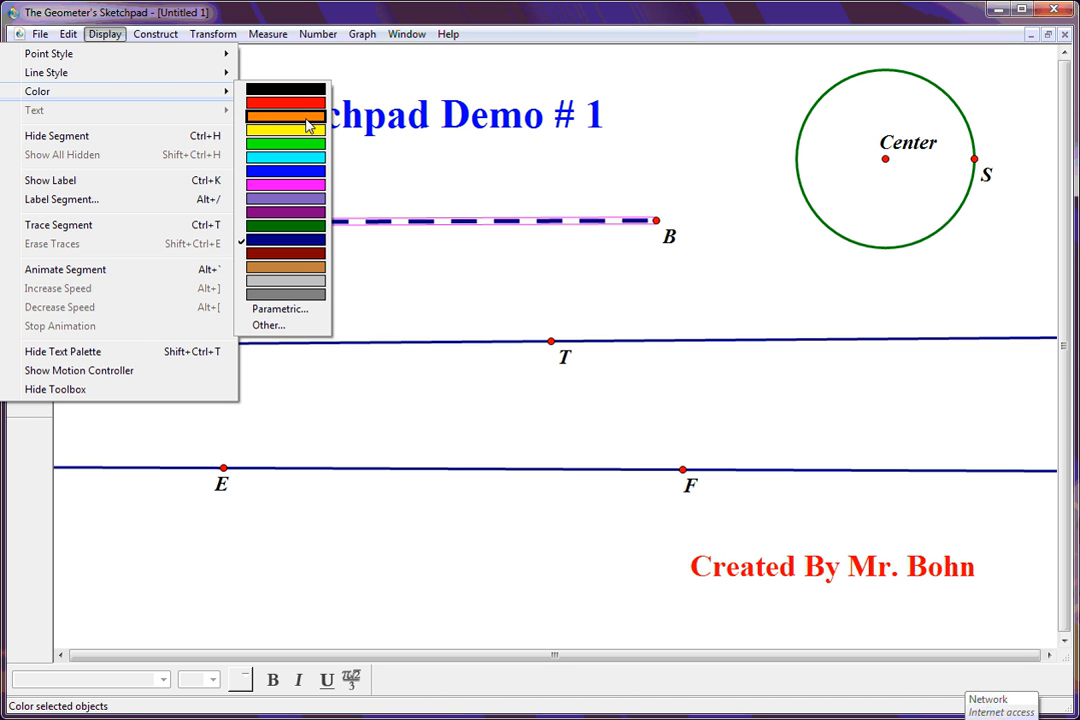
left_click(308, 124)
left_click(349, 300)
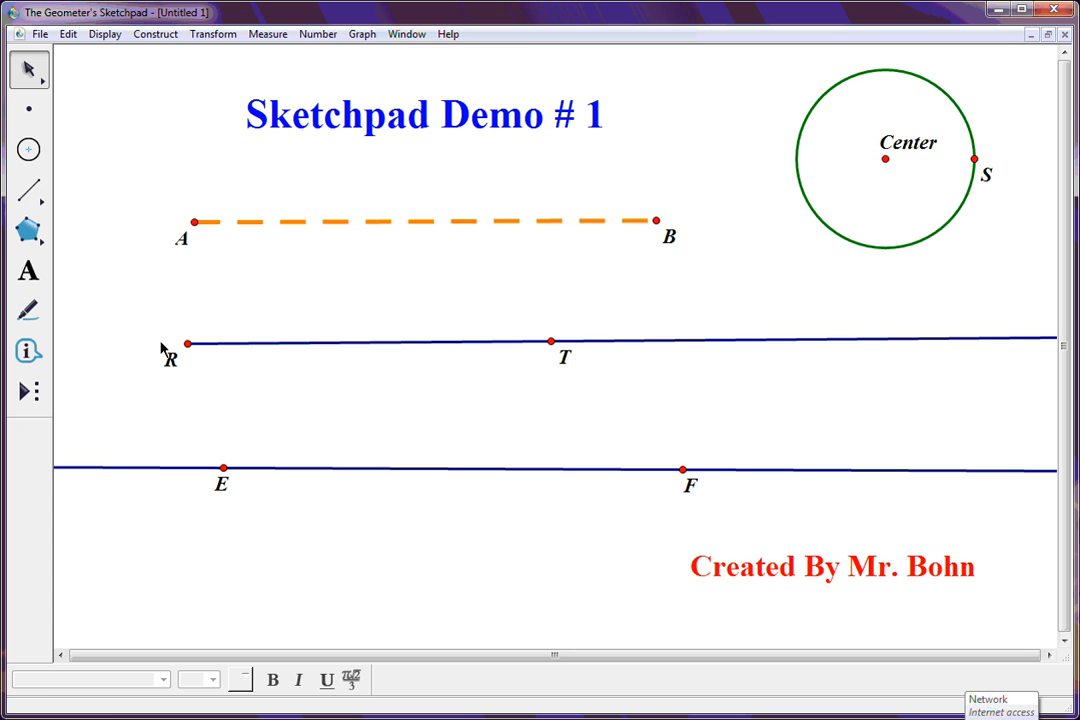
Step: Color ray RT purple and deselect it
left_click(309, 343)
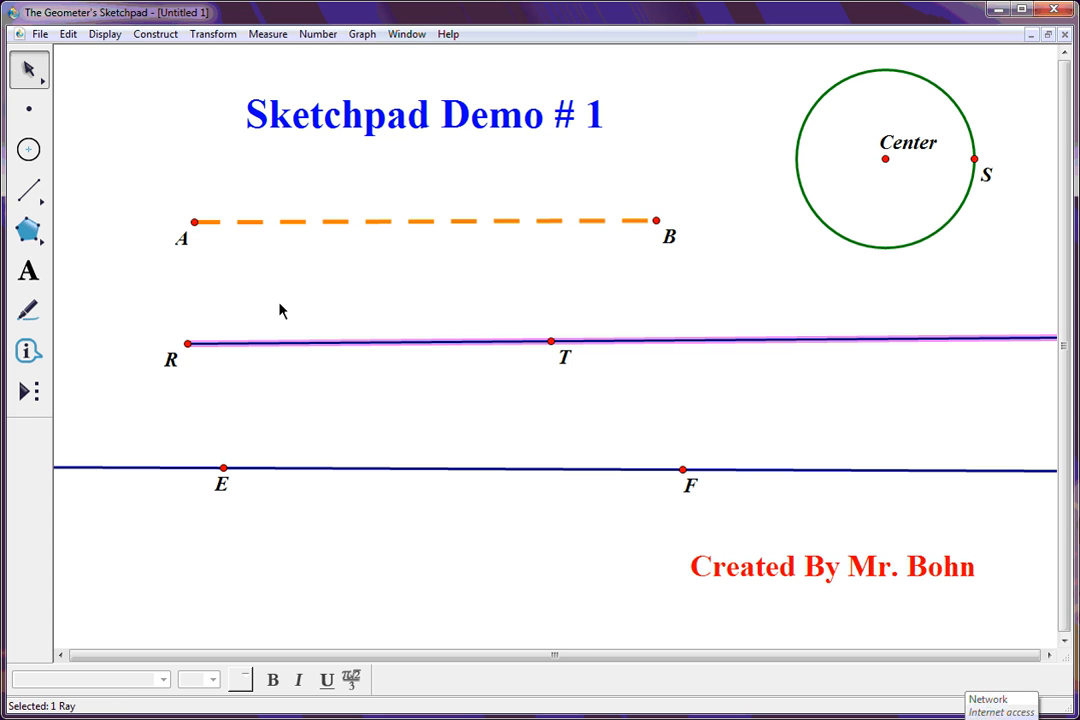
left_click(104, 37)
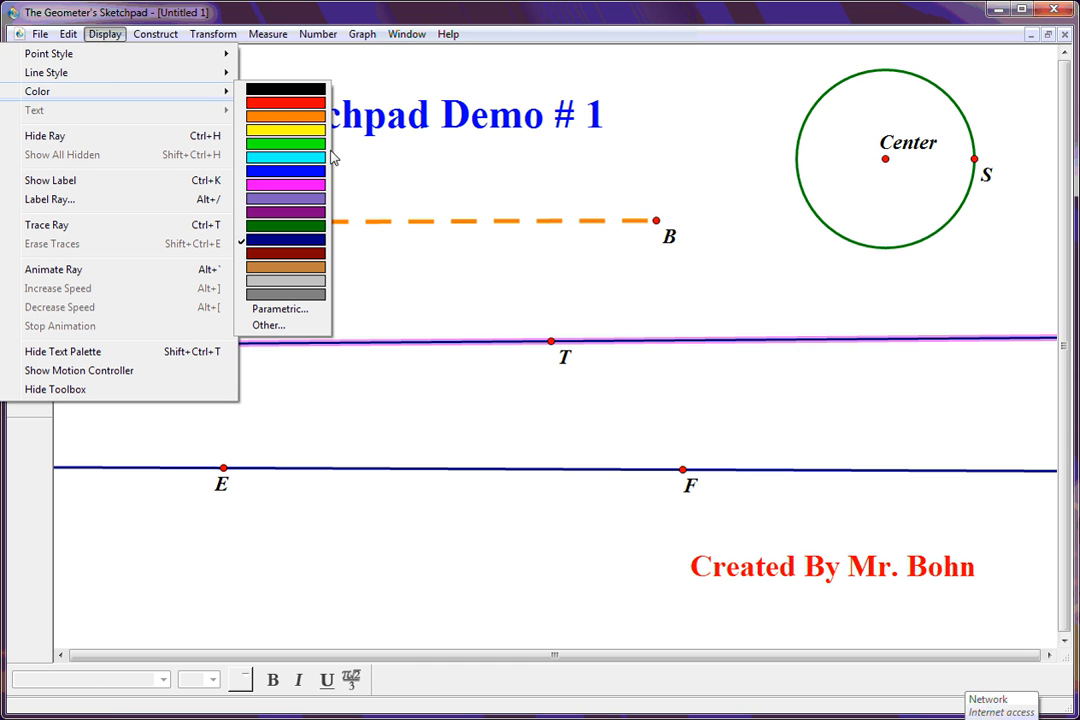
left_click(316, 213)
left_click(378, 294)
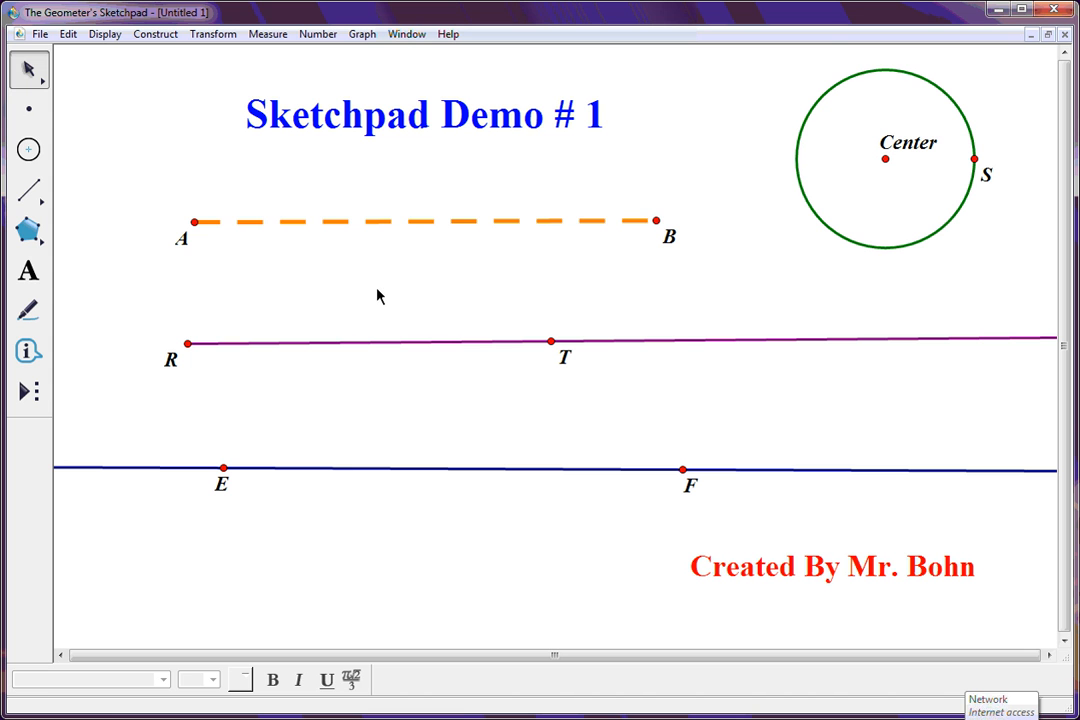
Step: Set the line style of line EF to Thick and color it dark green
left_click(362, 468)
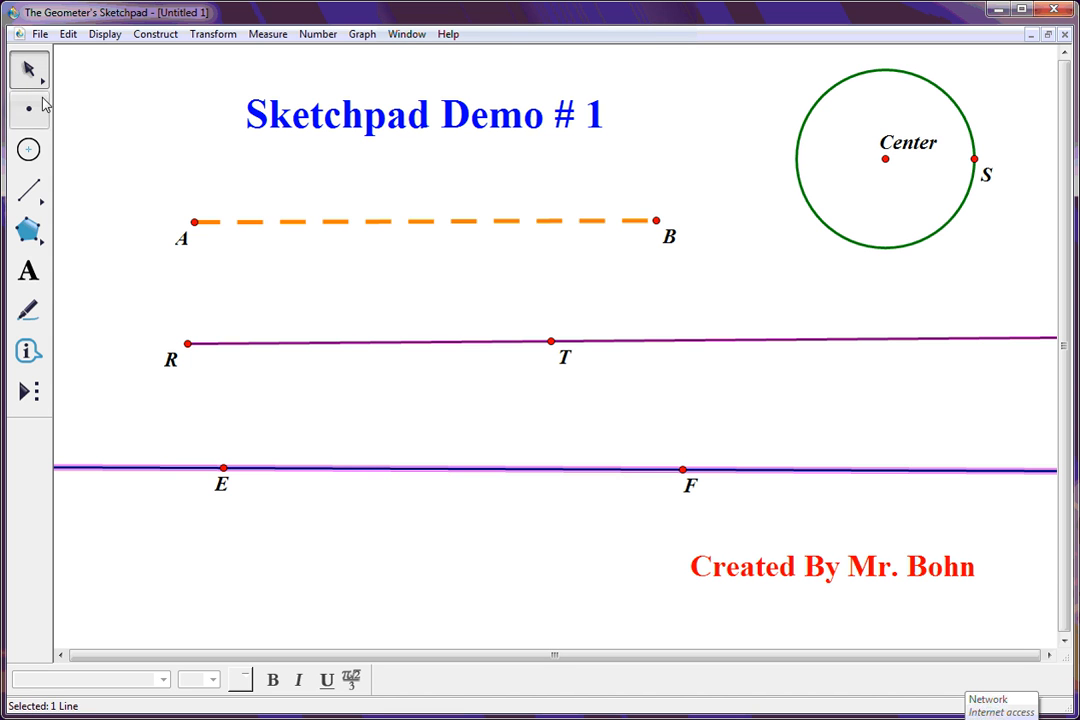
left_click(105, 36)
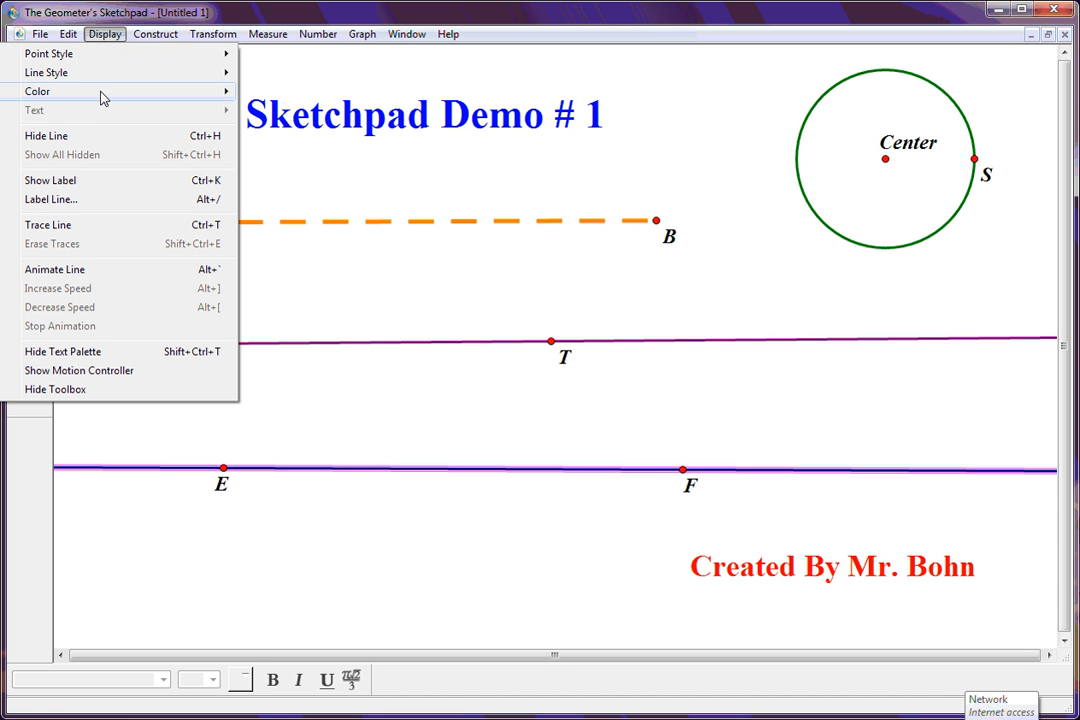
mouse_move(101, 99)
mouse_move(103, 75)
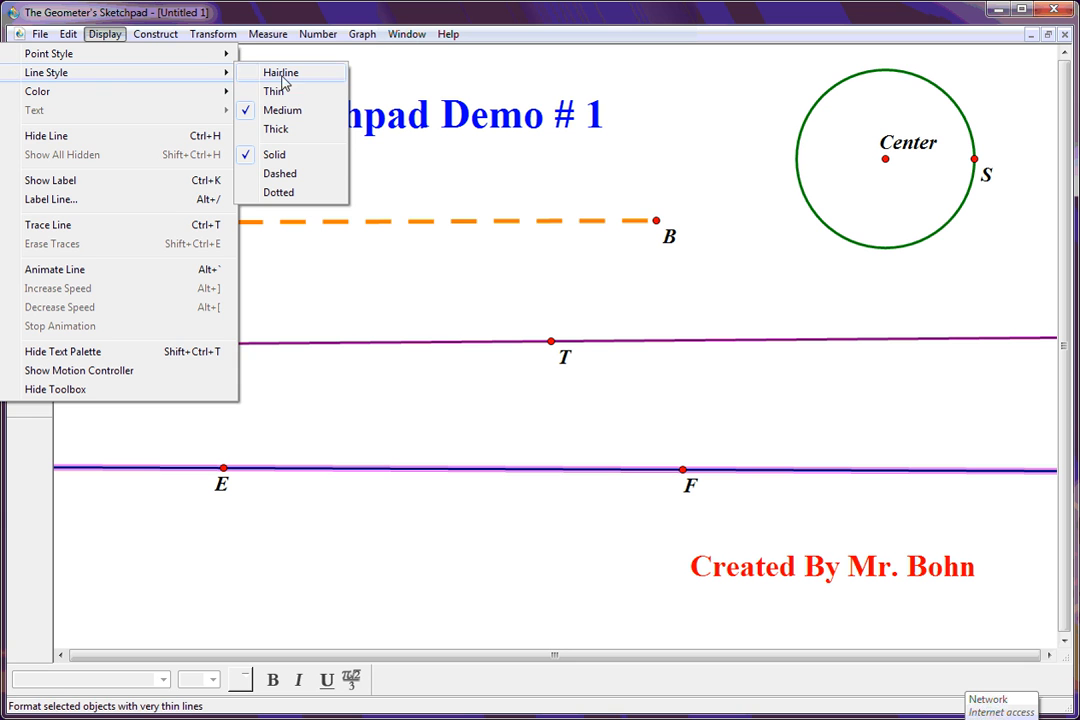
left_click(285, 129)
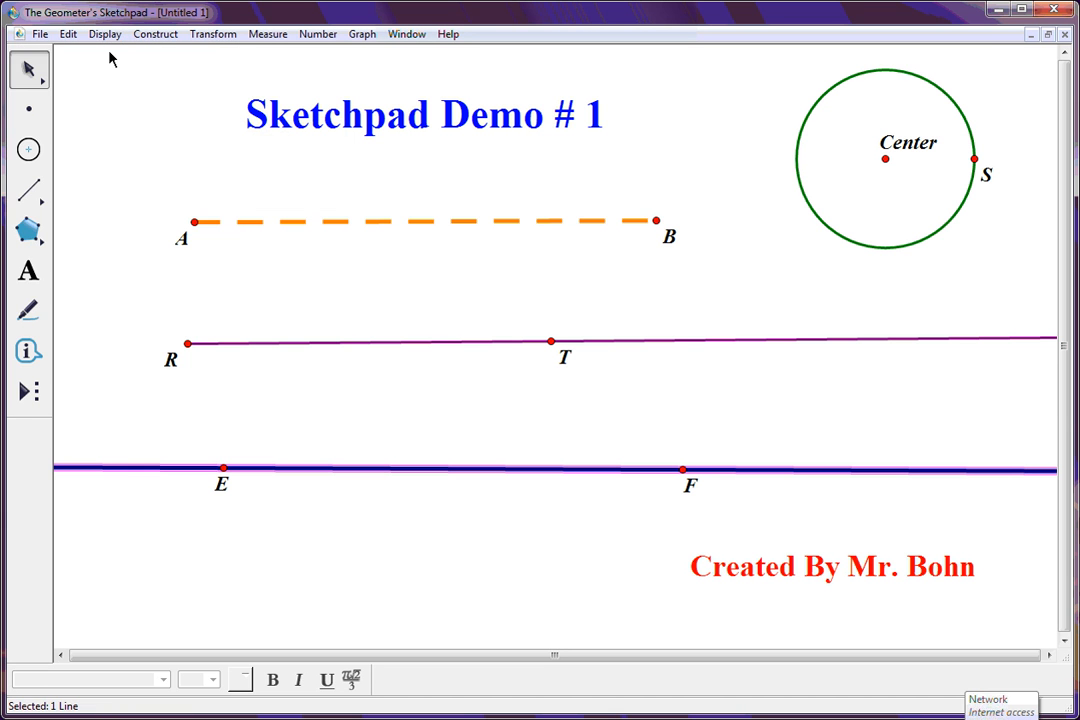
left_click(104, 34)
mouse_move(96, 98)
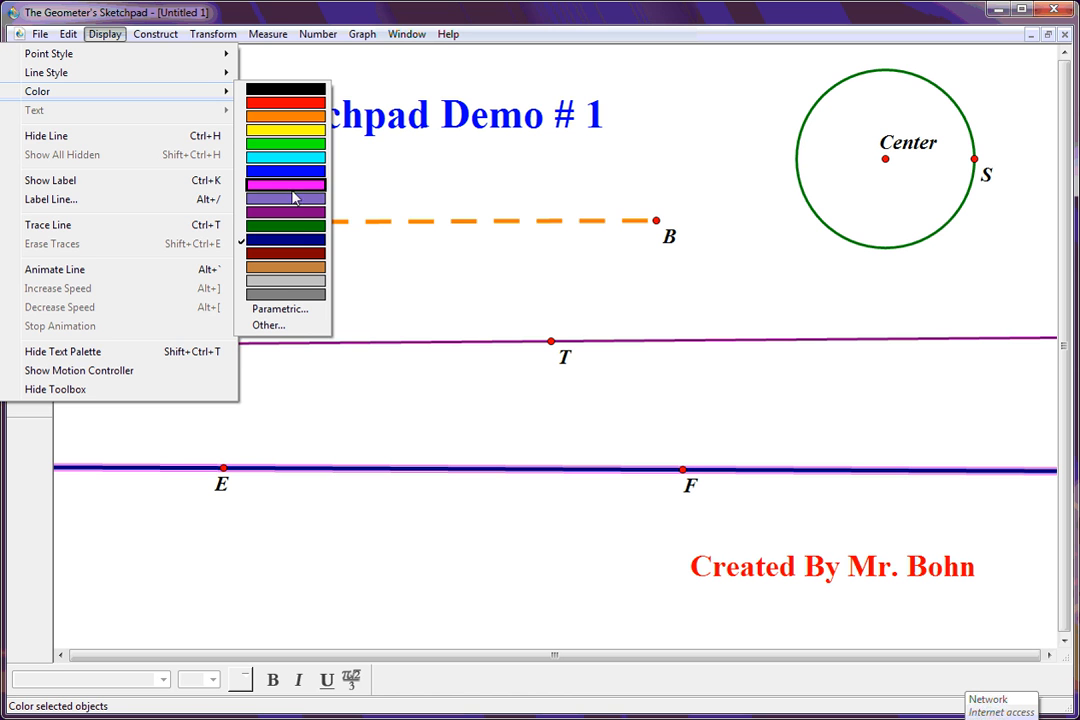
left_click(300, 228)
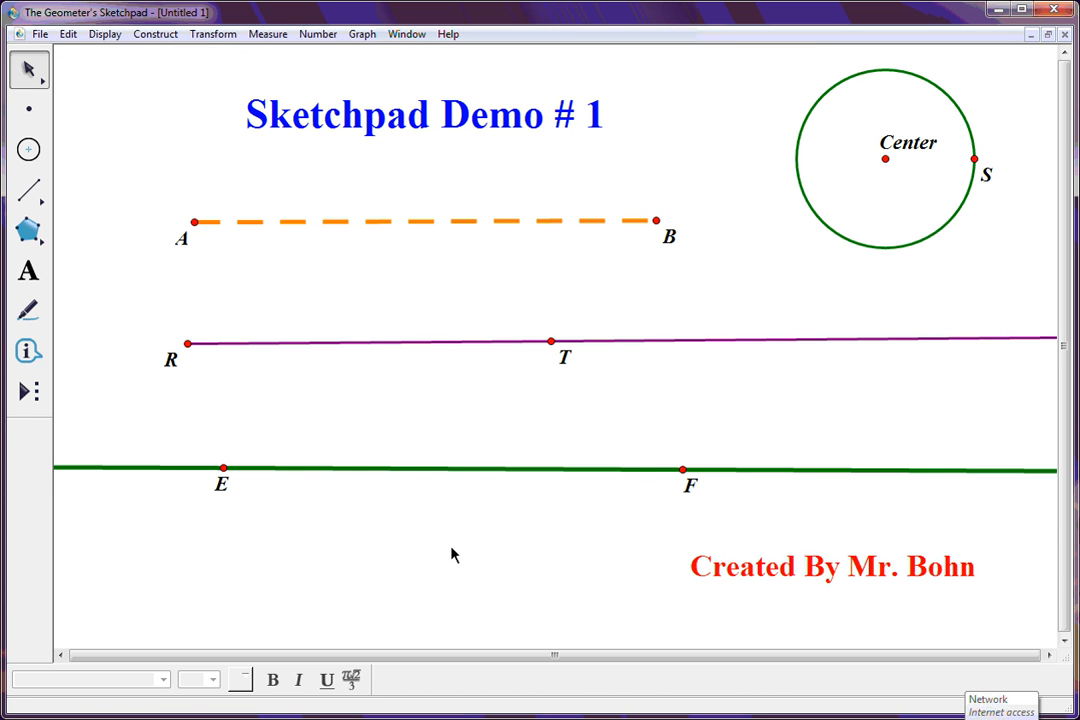
Step: Color the circle's outline red and deselect it
left_click(836, 228)
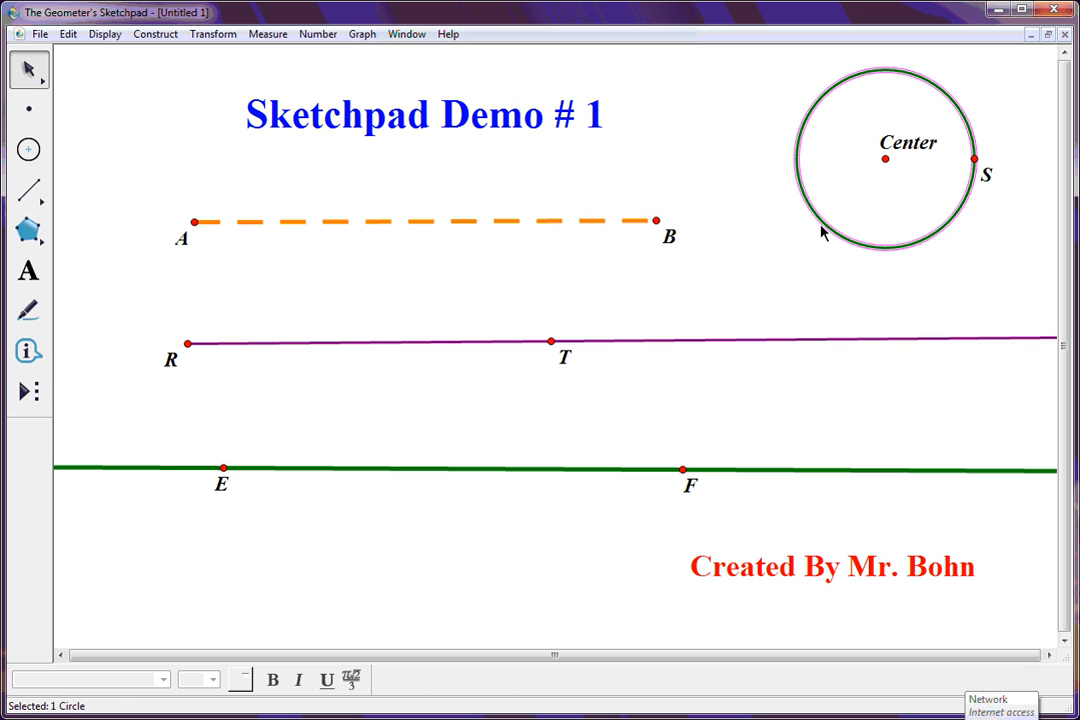
left_click(105, 34)
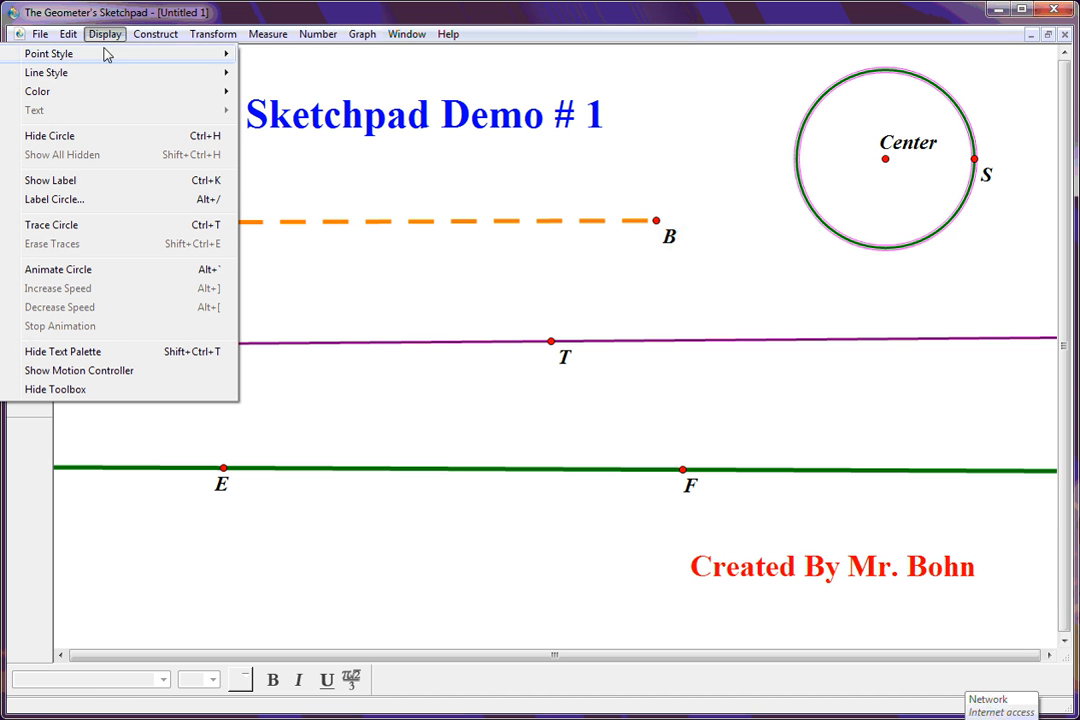
mouse_move(103, 94)
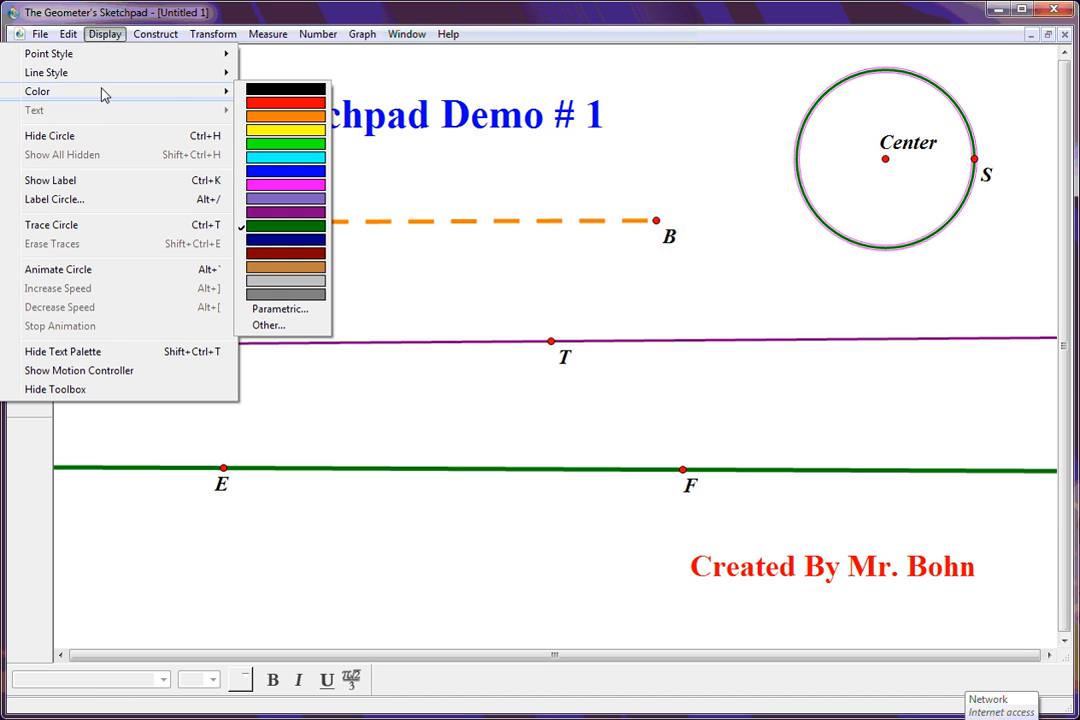
left_click(306, 103)
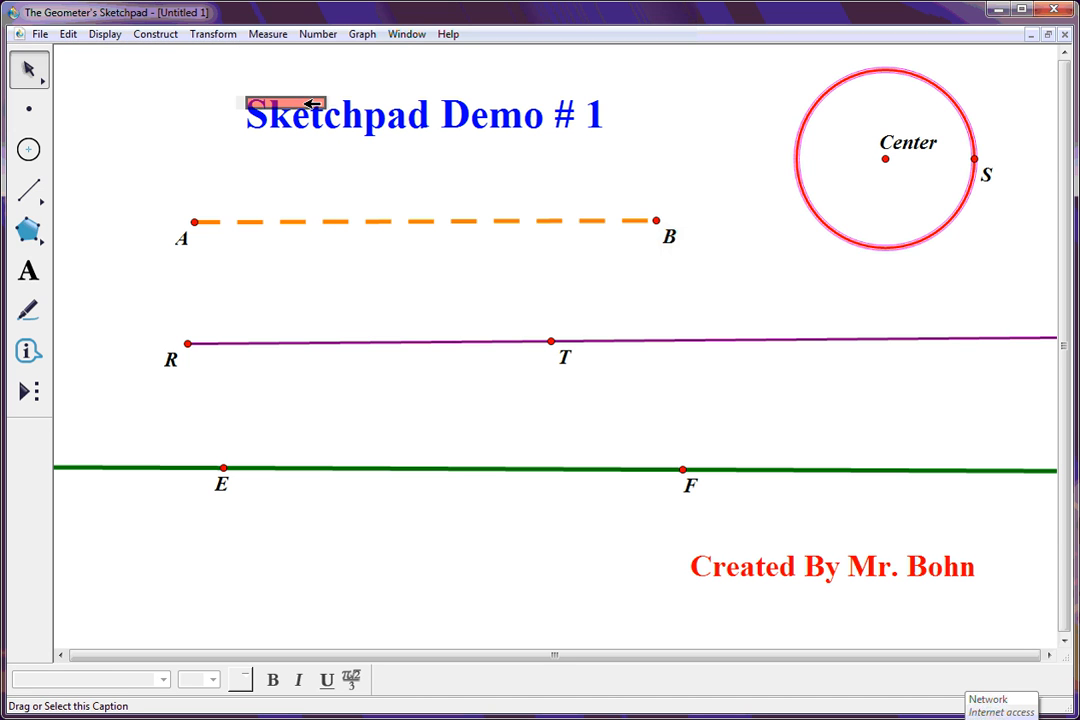
left_click(687, 150)
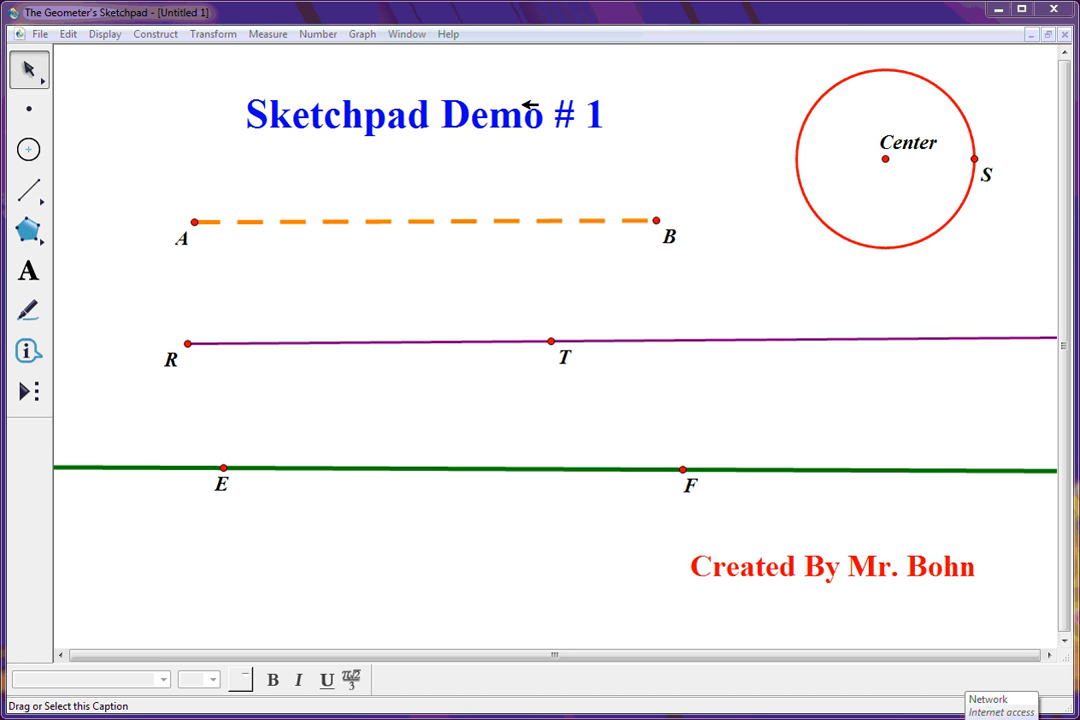
left_click(800, 136)
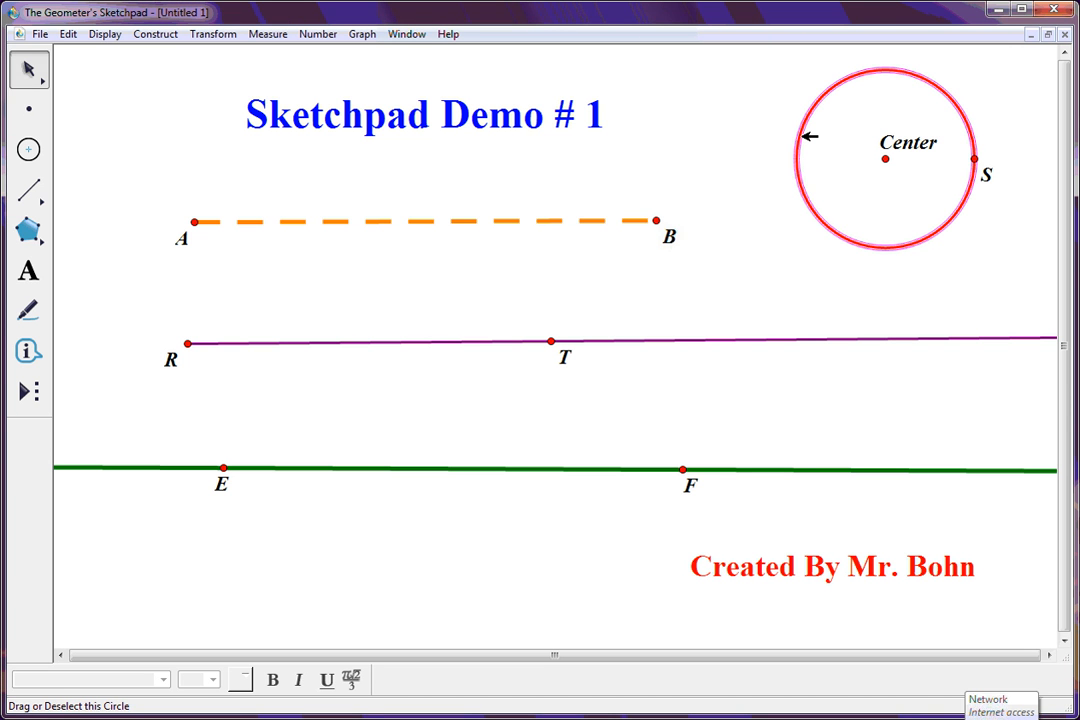
left_click(160, 36)
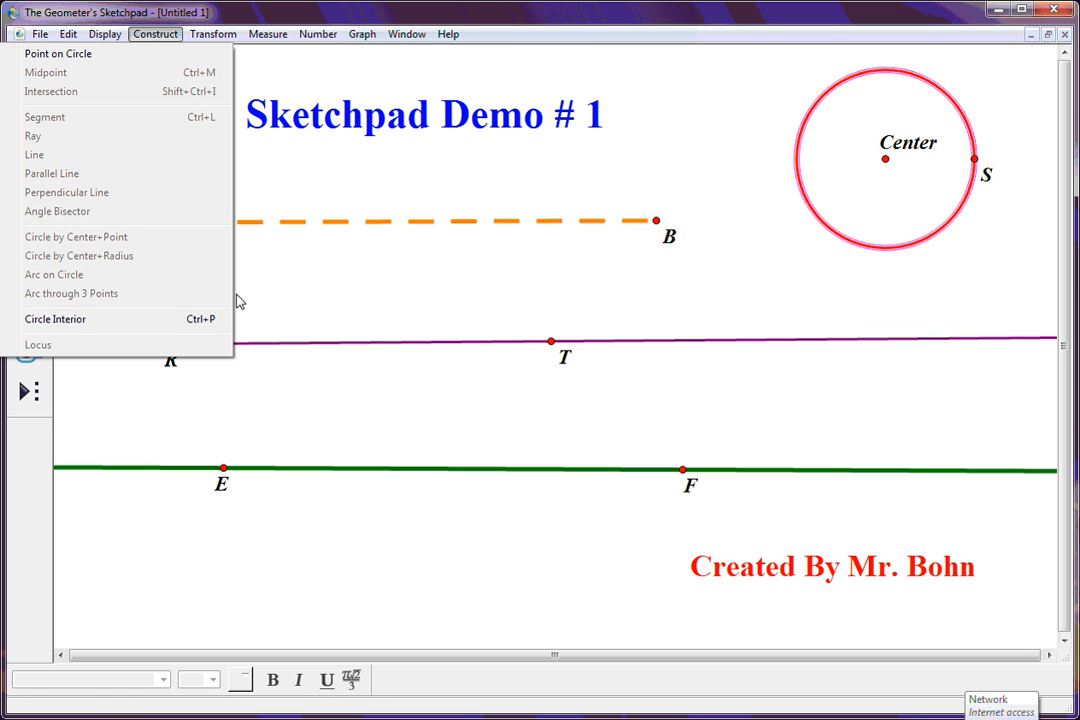
left_click(729, 132)
left_click(781, 138)
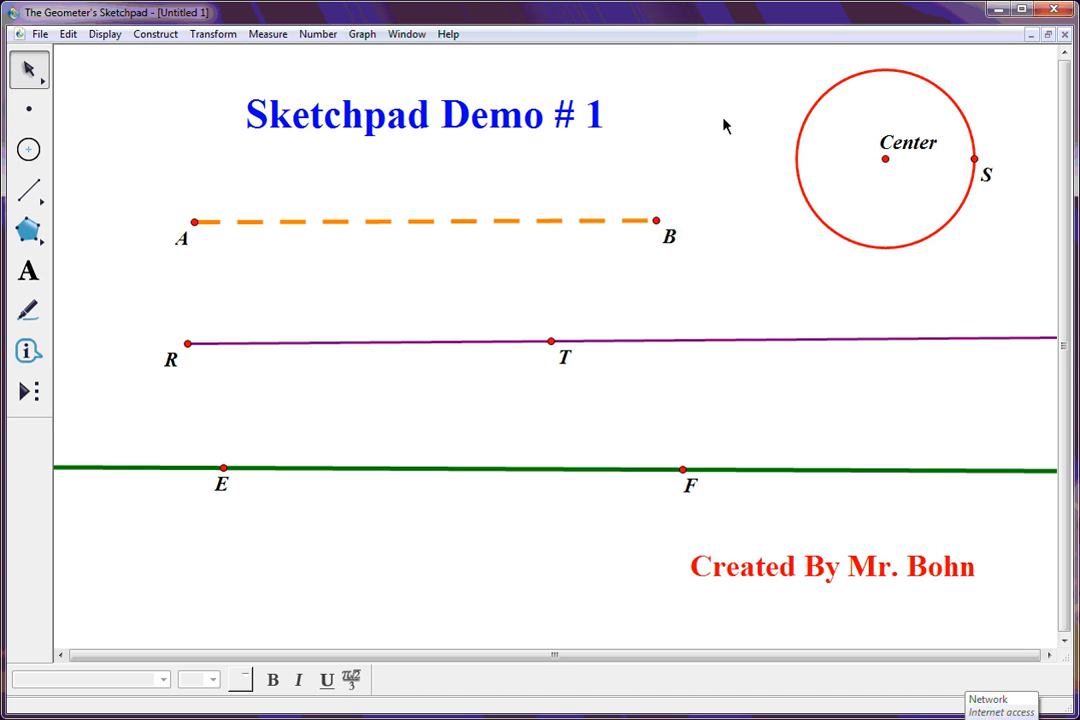
left_click(150, 36)
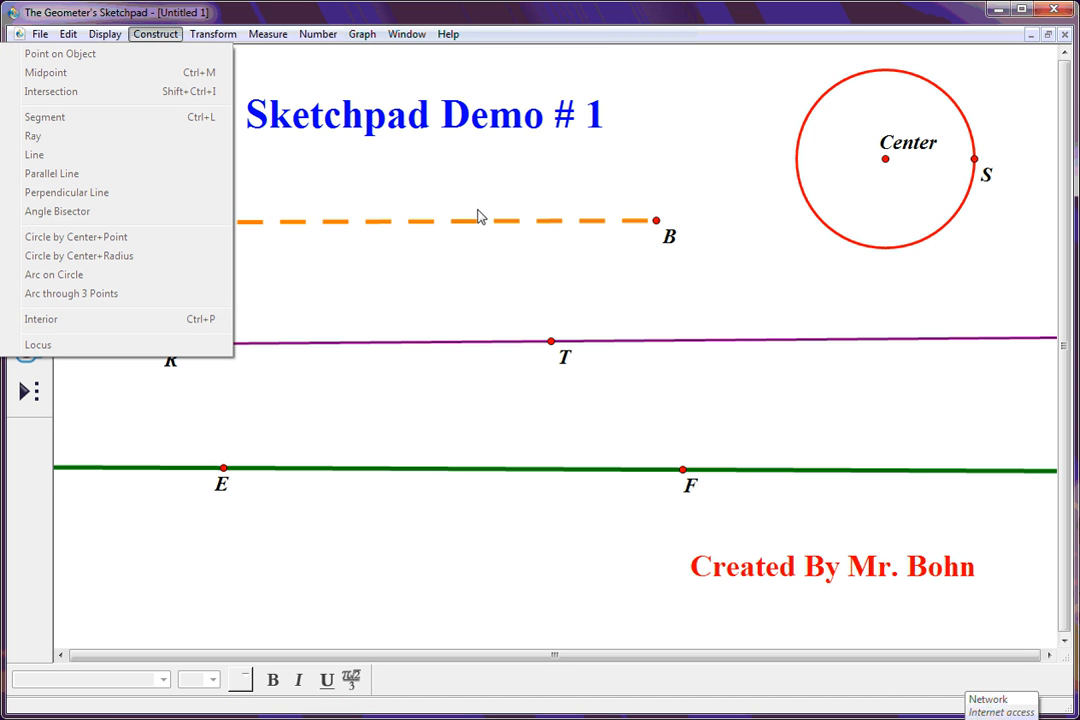
left_click(710, 108)
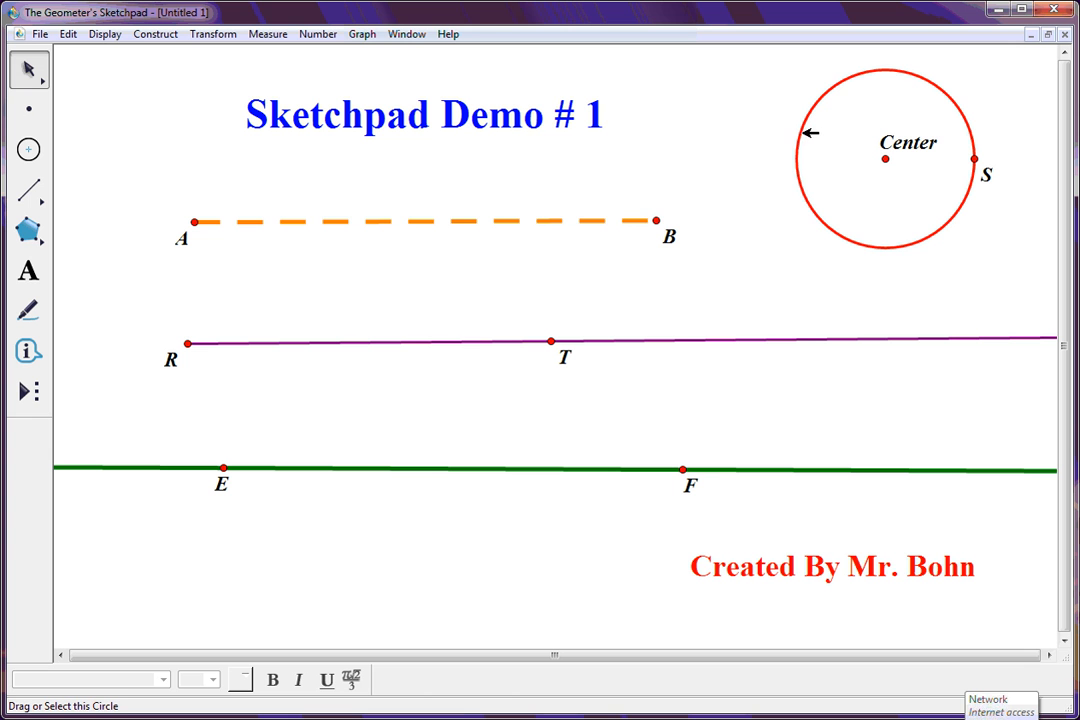
Step: Construct the interior of the red circle and deselect it
left_click(805, 132)
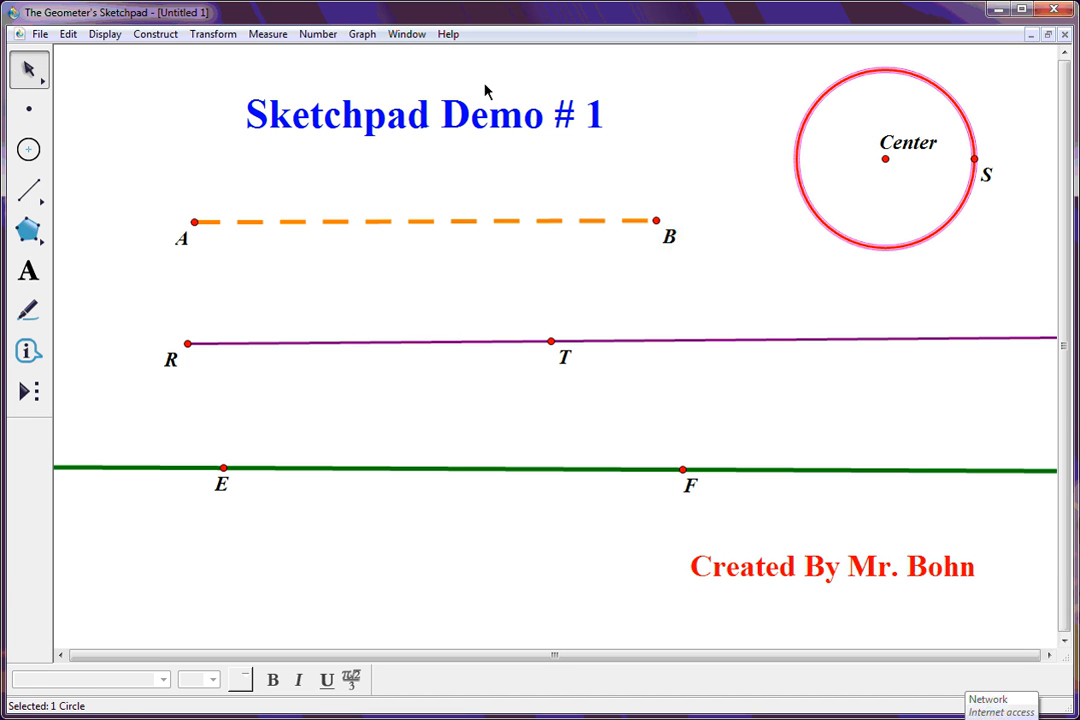
left_click(155, 34)
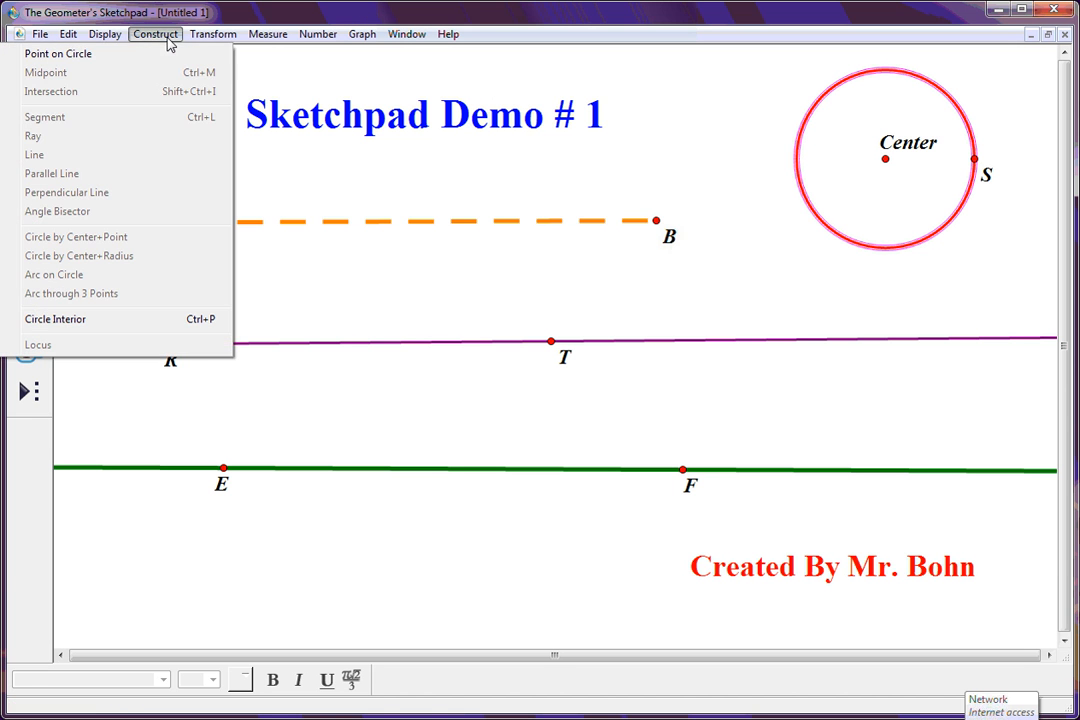
left_click(131, 320)
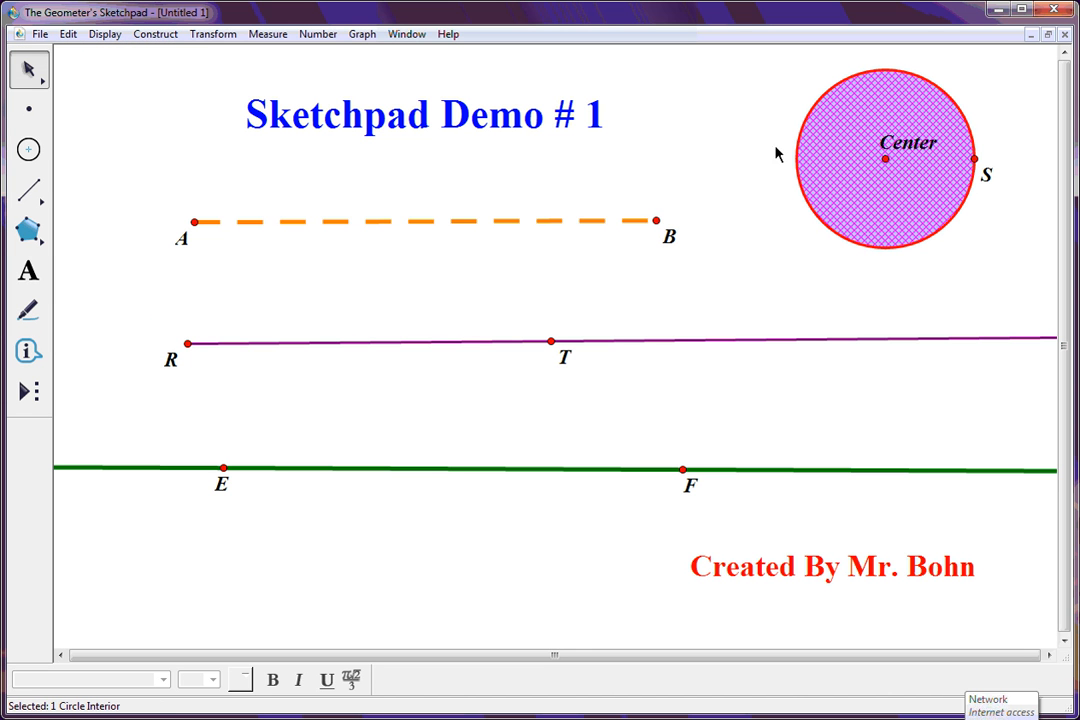
left_click(703, 146)
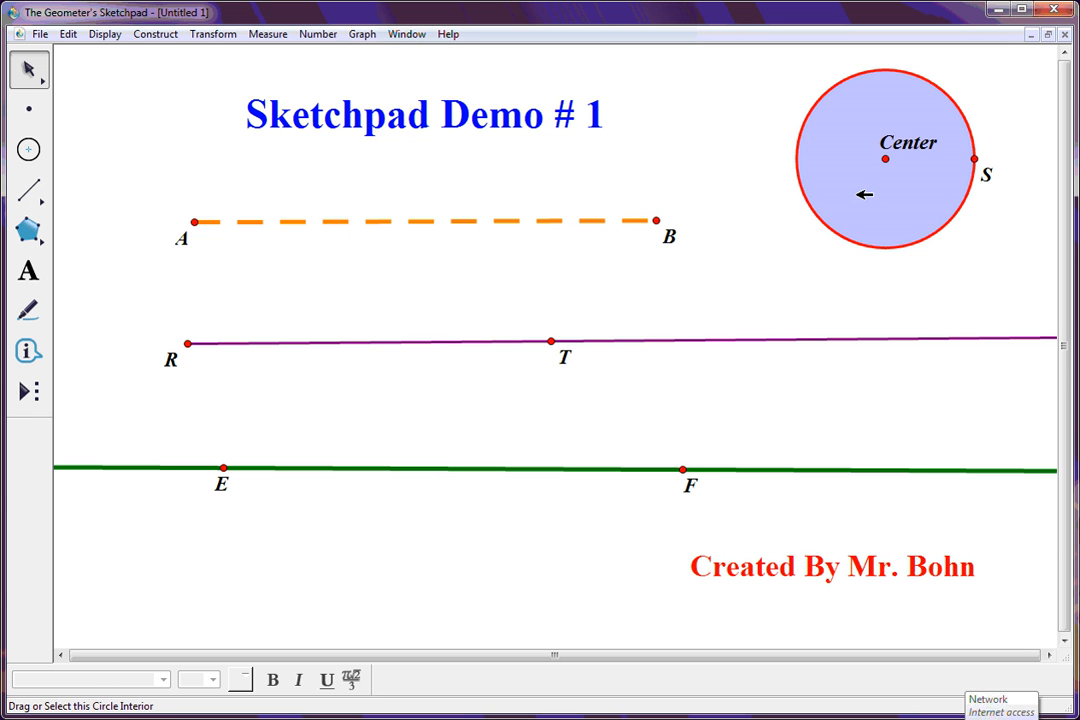
Step: Color the circle's interior red and deselect it
left_click(862, 193)
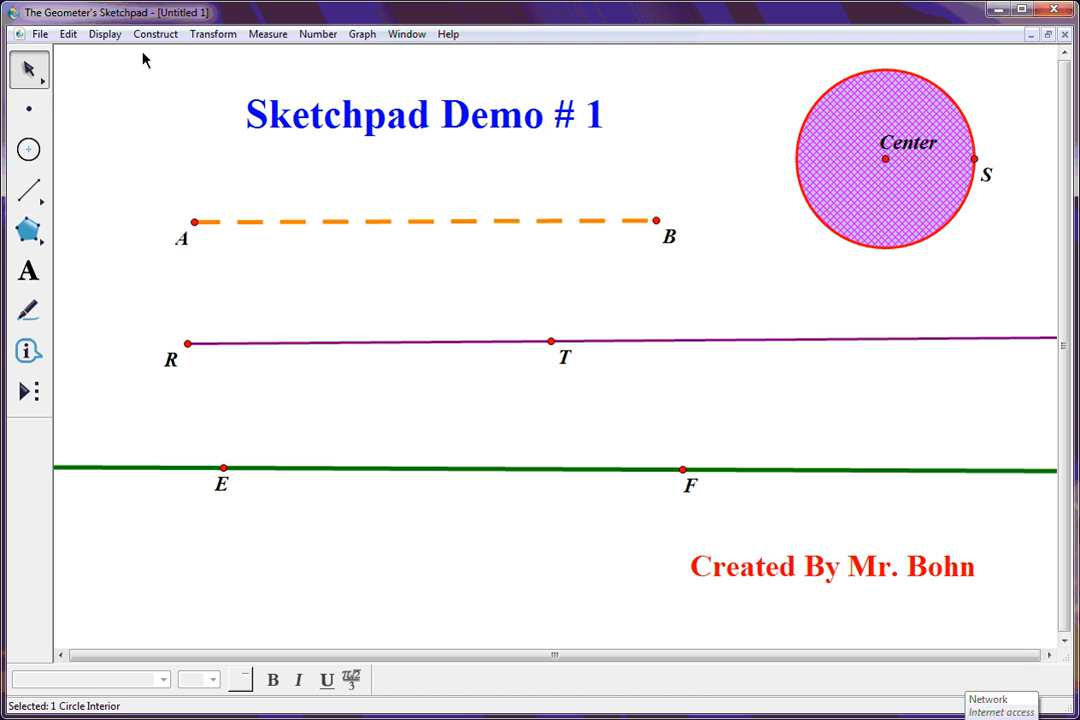
left_click(105, 36)
mouse_move(95, 76)
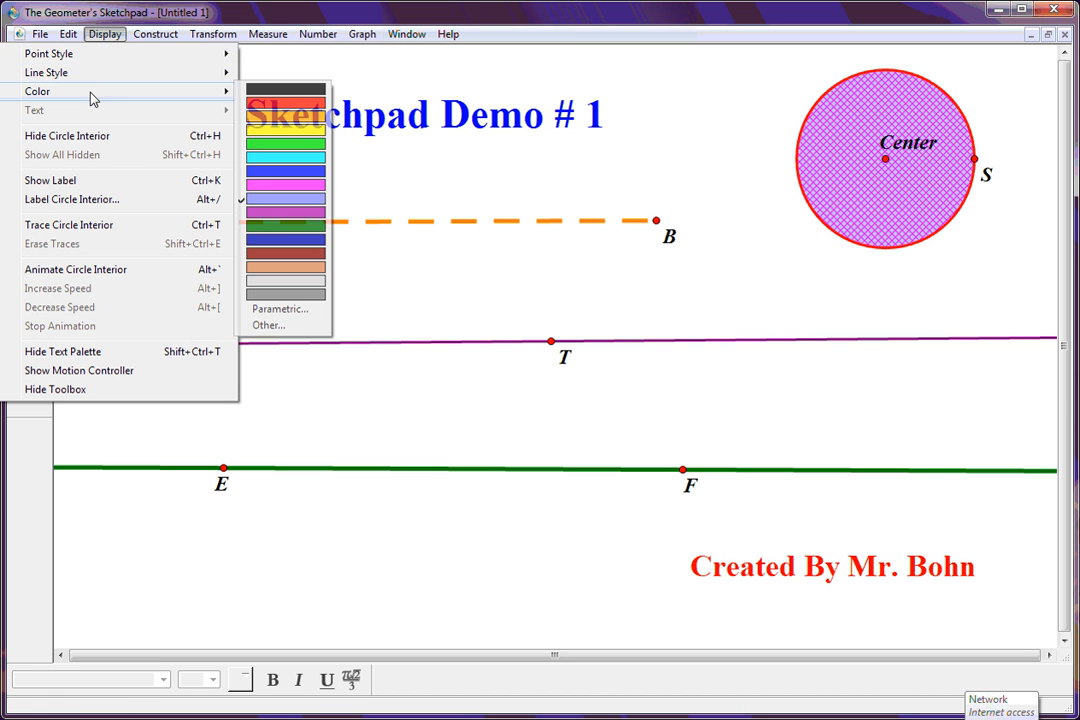
left_click(265, 104)
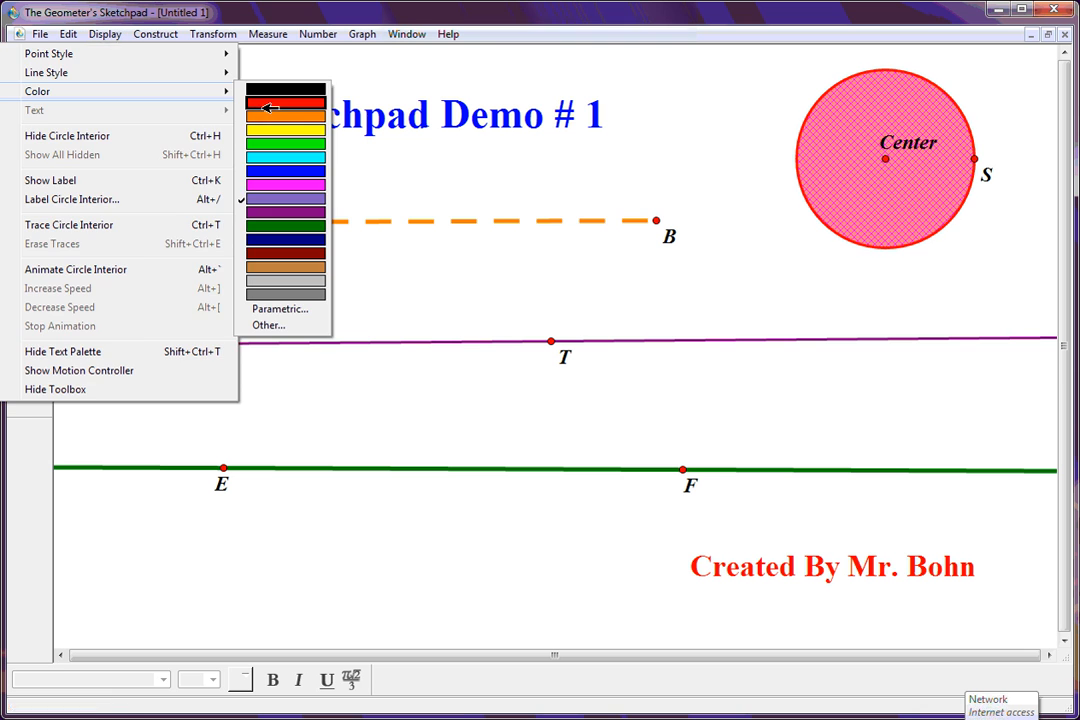
left_click(663, 130)
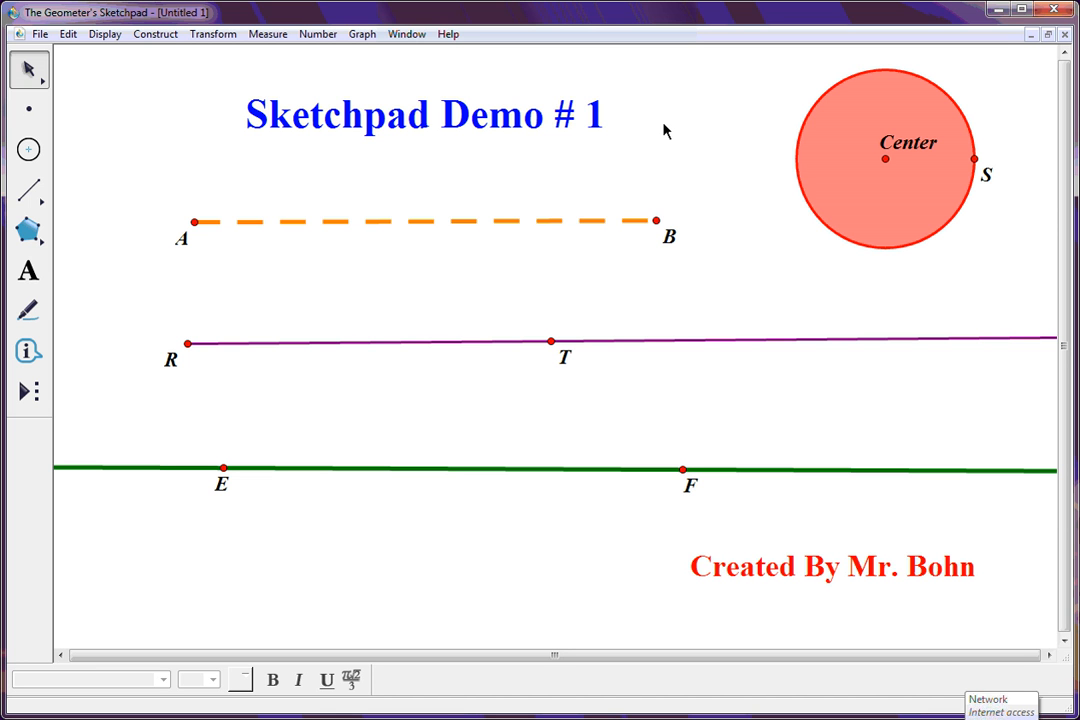
Step: Try showing labels on ray RT and line EF, moving the ray's label below it, and hide both labels again
left_click(29, 272)
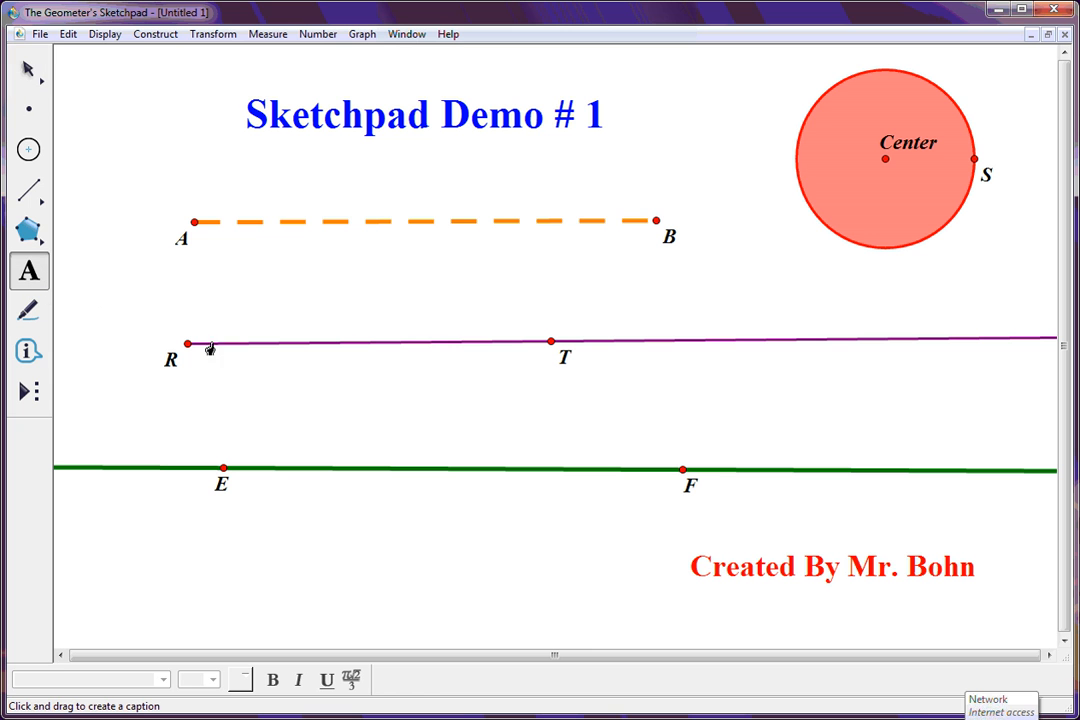
left_click(677, 341)
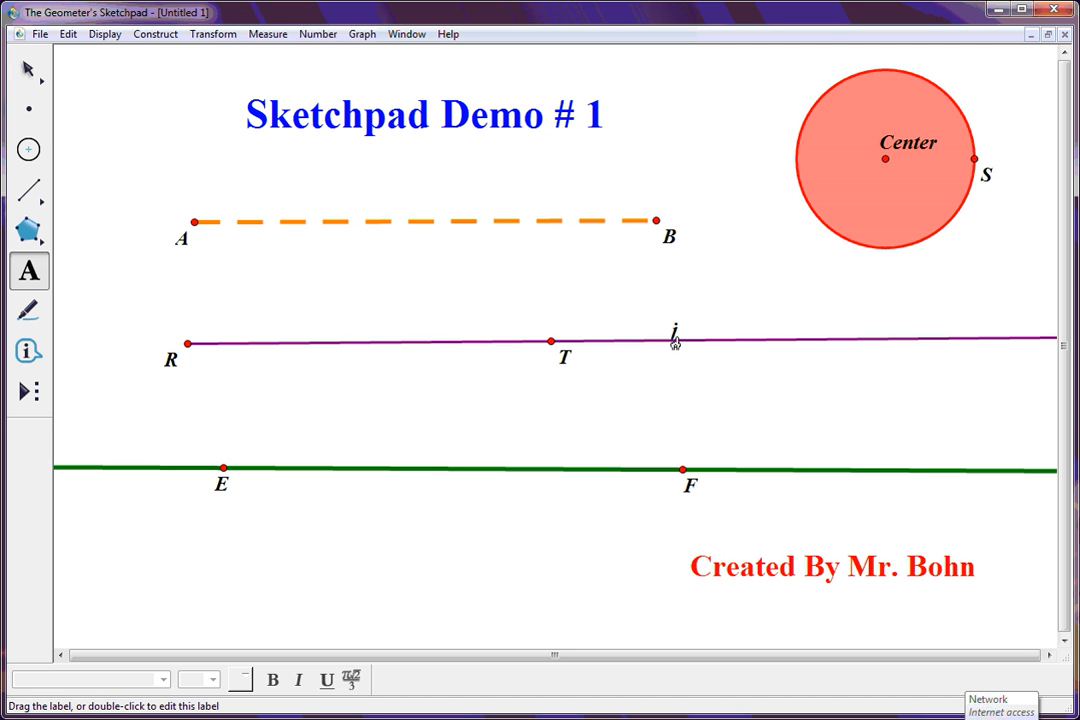
left_click_drag(677, 342, 708, 385)
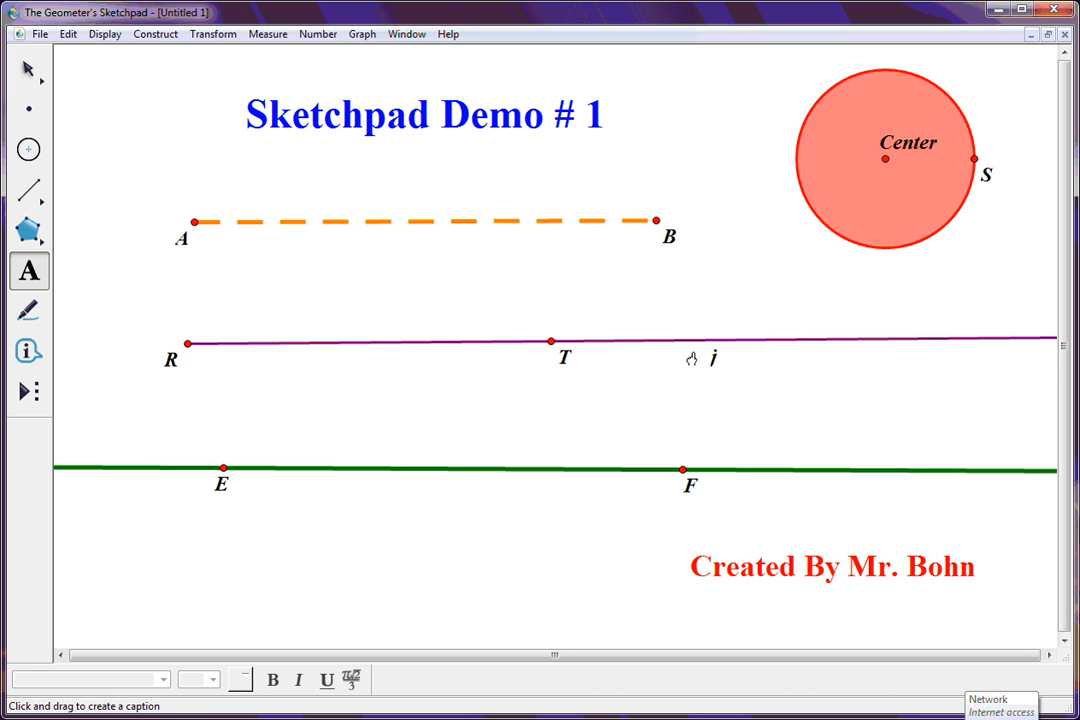
left_click(752, 347)
left_click(466, 478)
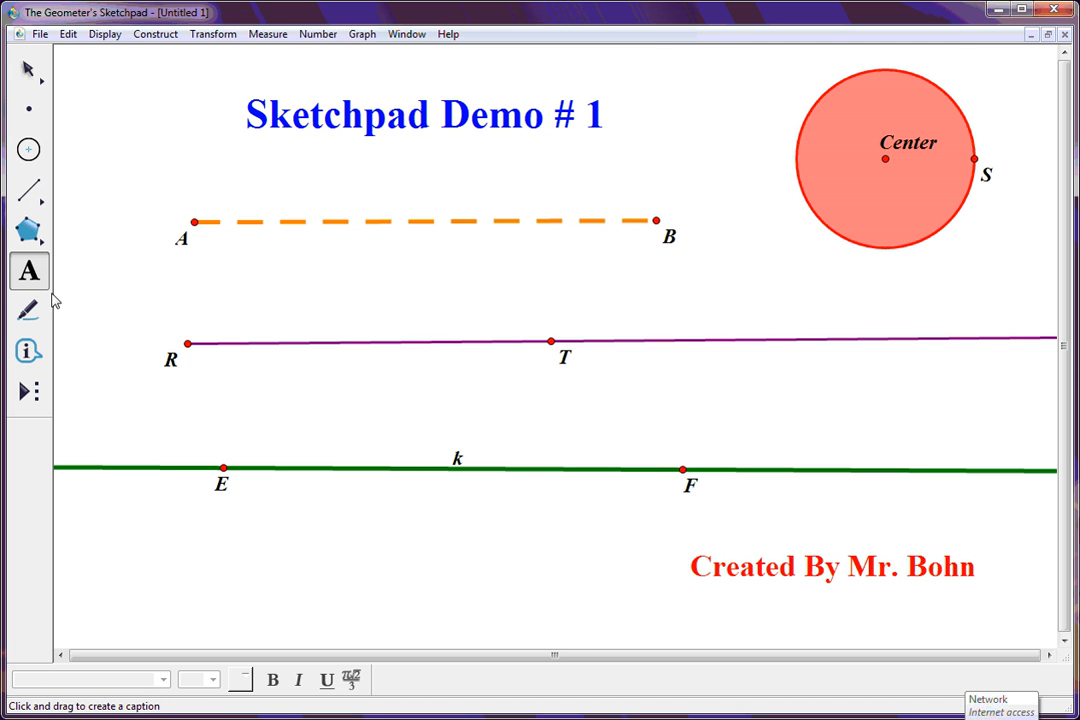
left_click(530, 476)
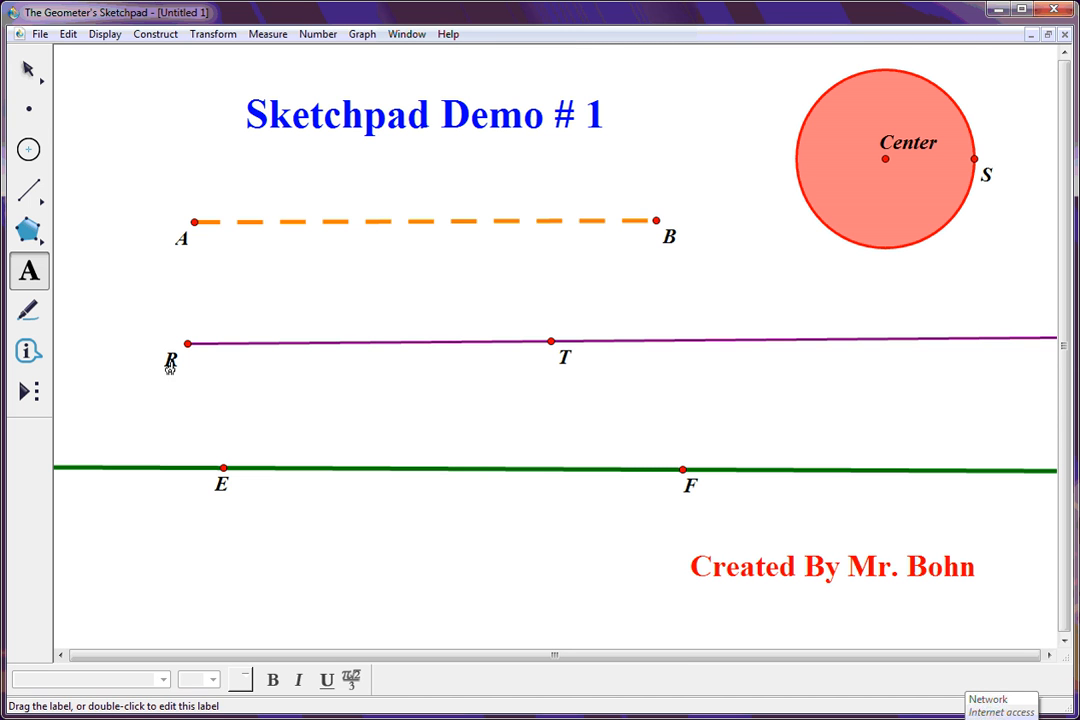
left_click(28, 72)
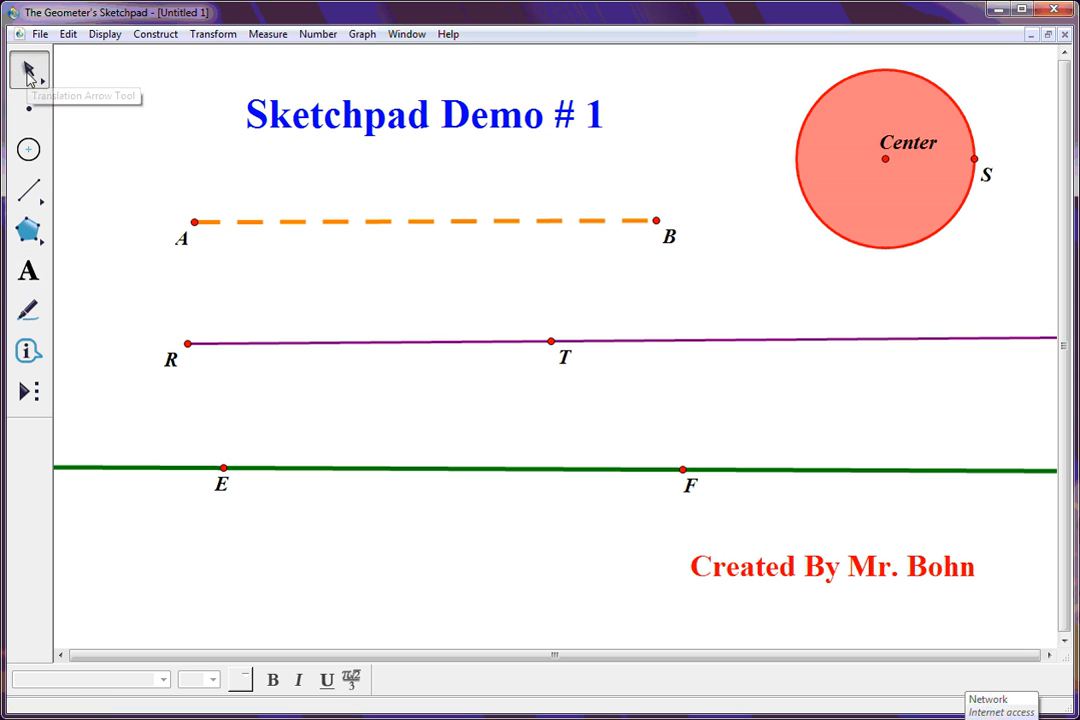
Step: Set the page orientation for printing the sketch to landscape, keeping the Letter paper size
left_click(40, 36)
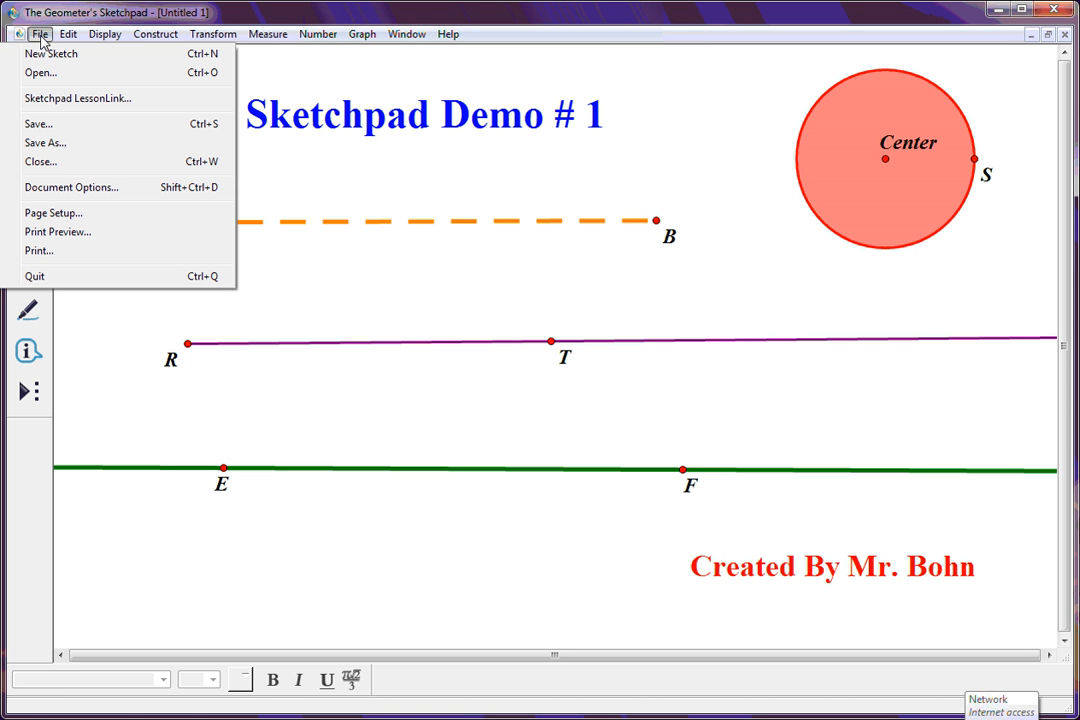
left_click(68, 216)
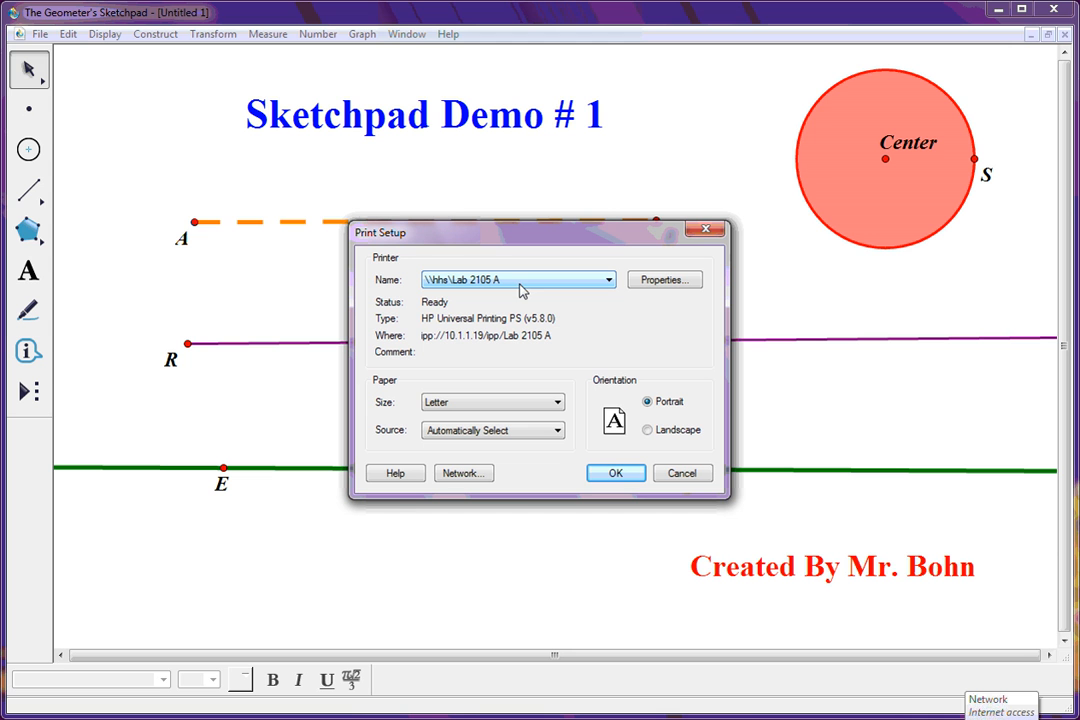
left_click(649, 403)
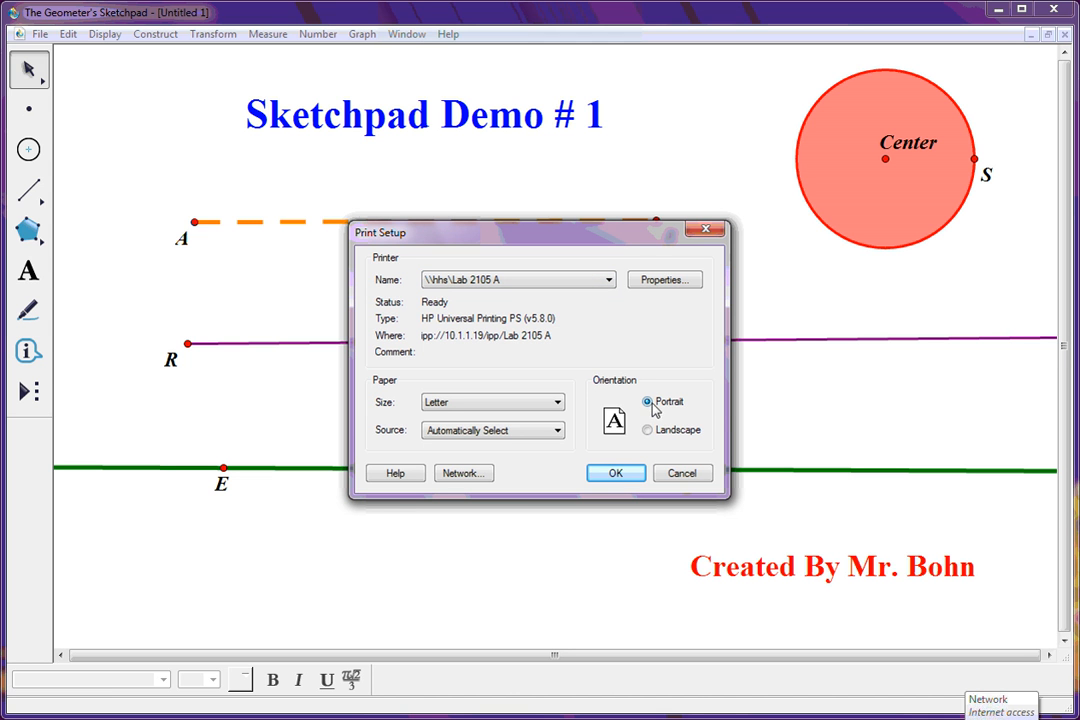
left_click(648, 430)
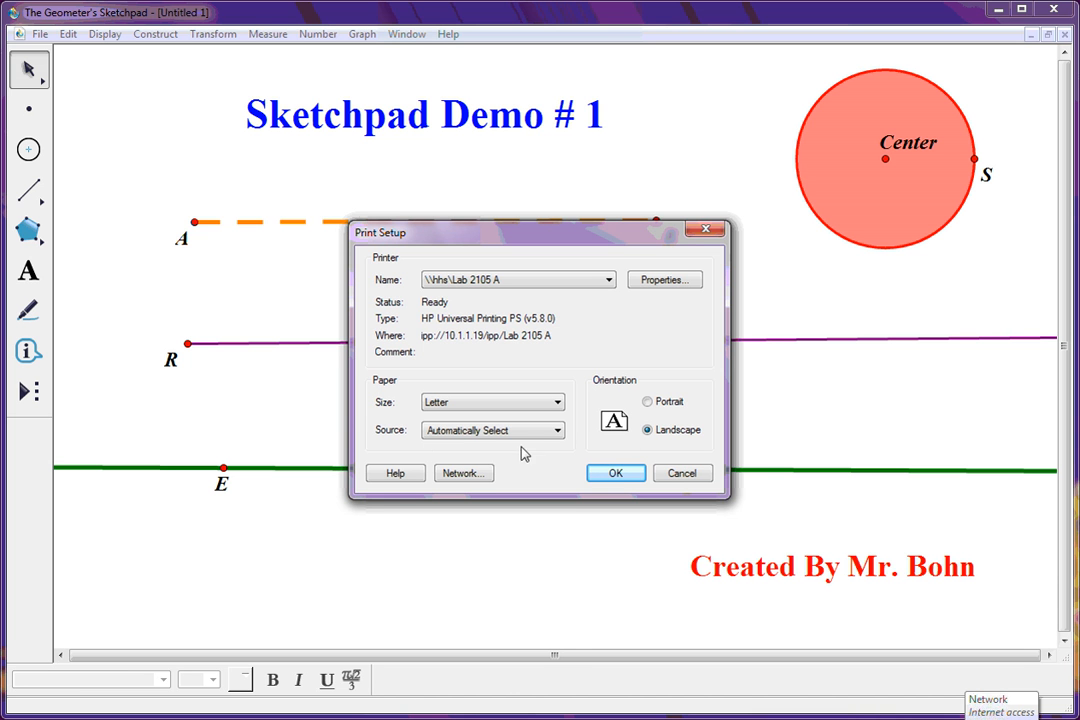
left_click(617, 474)
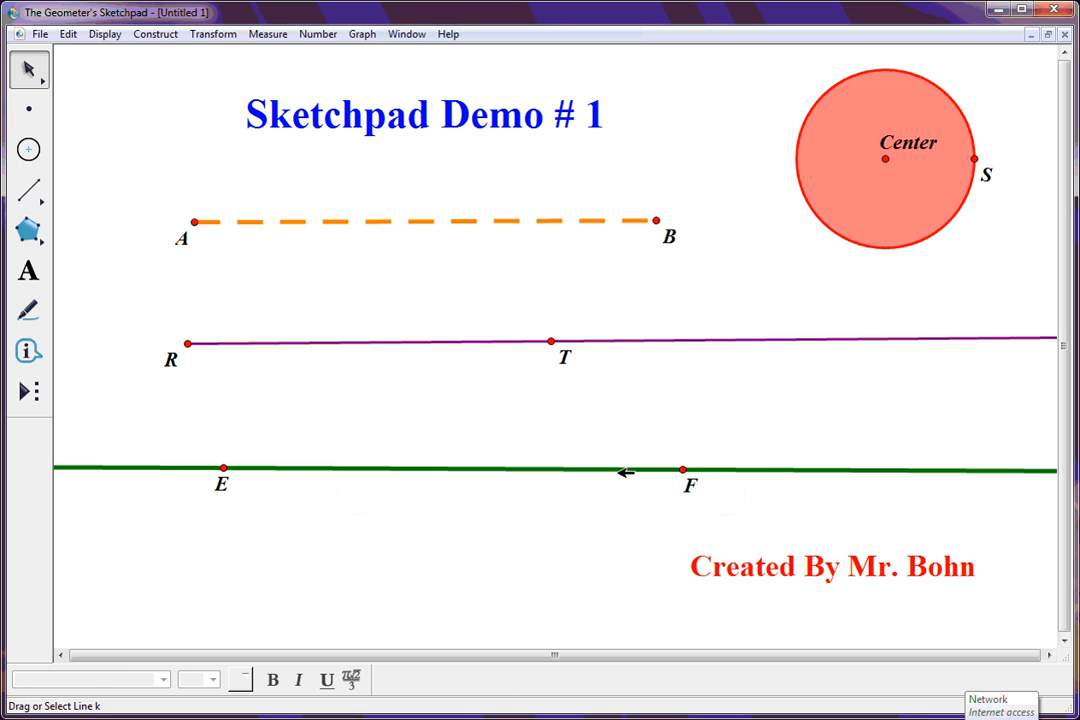
Step: Check the sketch's layout on the page in print preview and close the preview
left_click(39, 34)
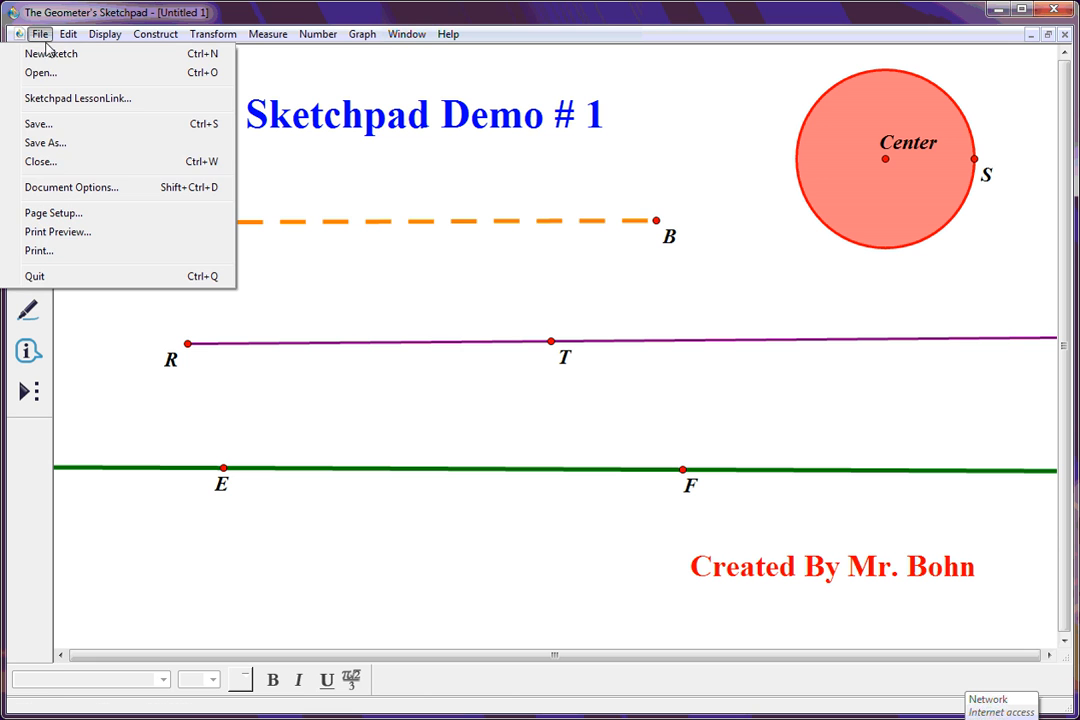
left_click(56, 233)
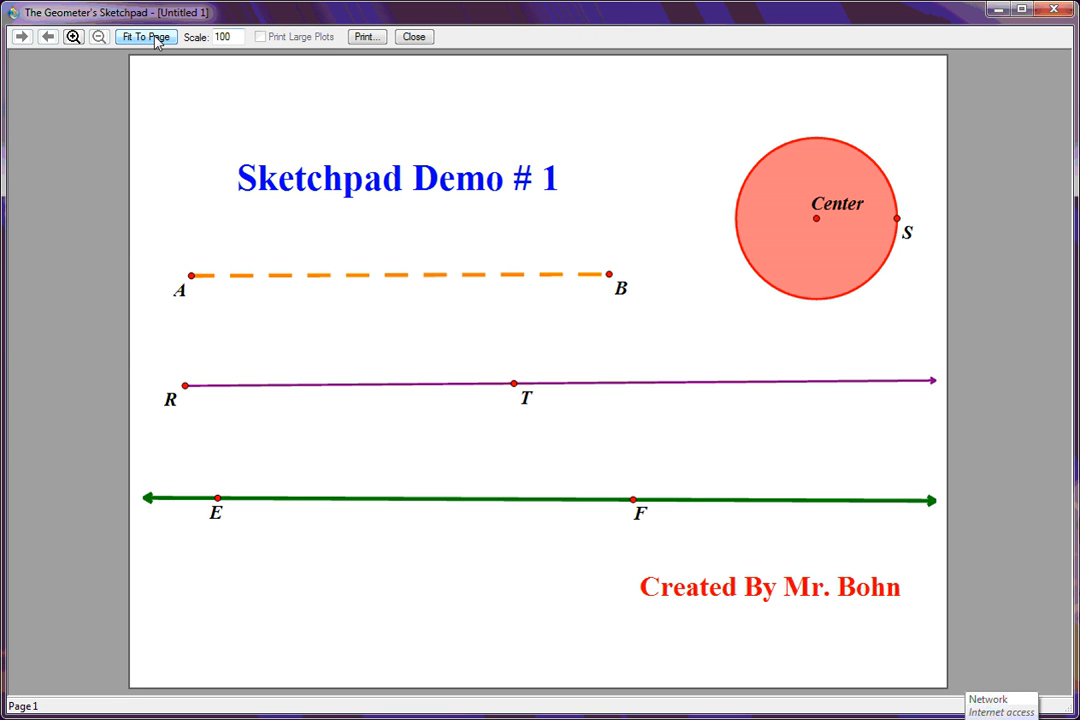
left_click(414, 37)
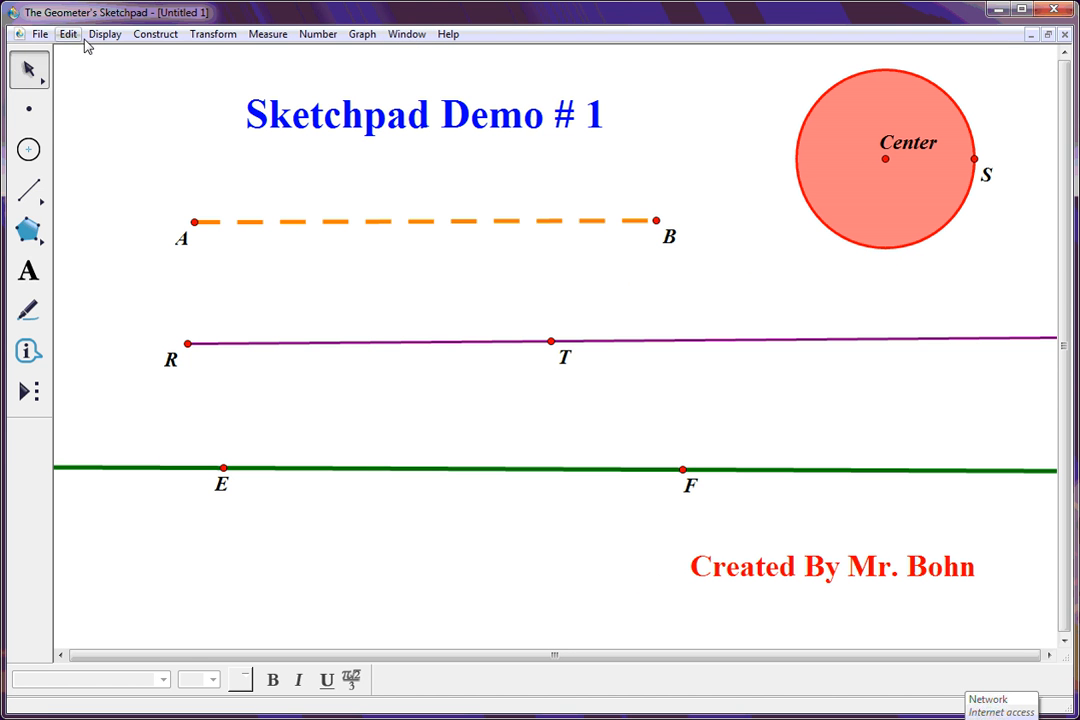
Step: Close the finished demo sketch without saving it and create a new blank sketch
left_click(38, 35)
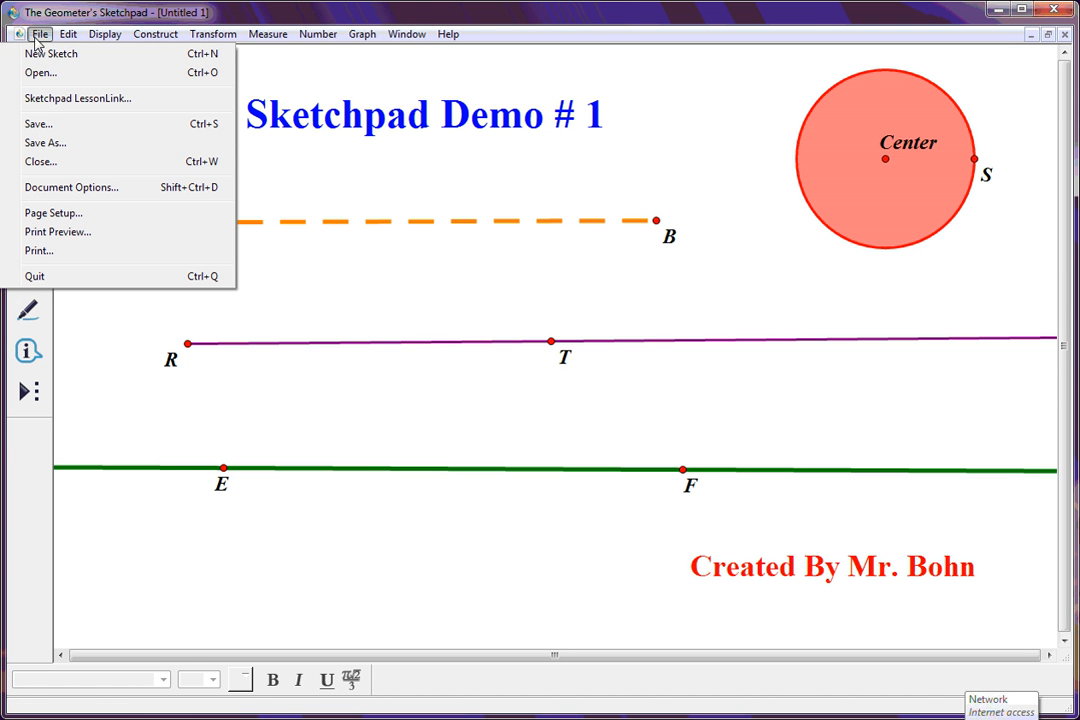
left_click(53, 163)
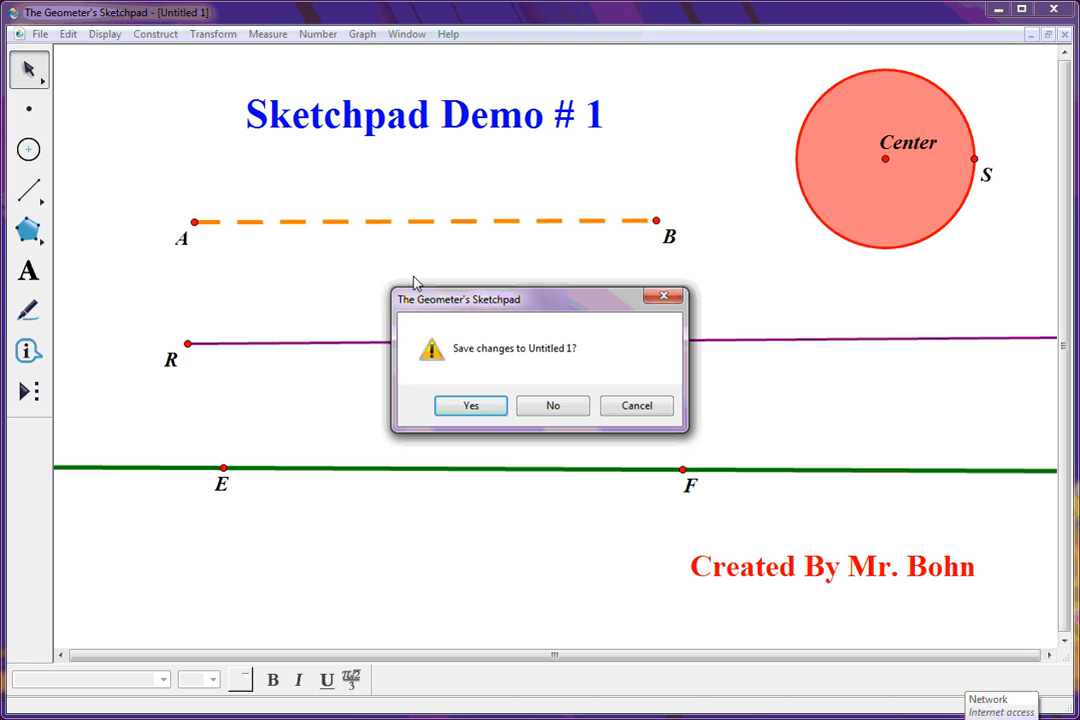
left_click(562, 410)
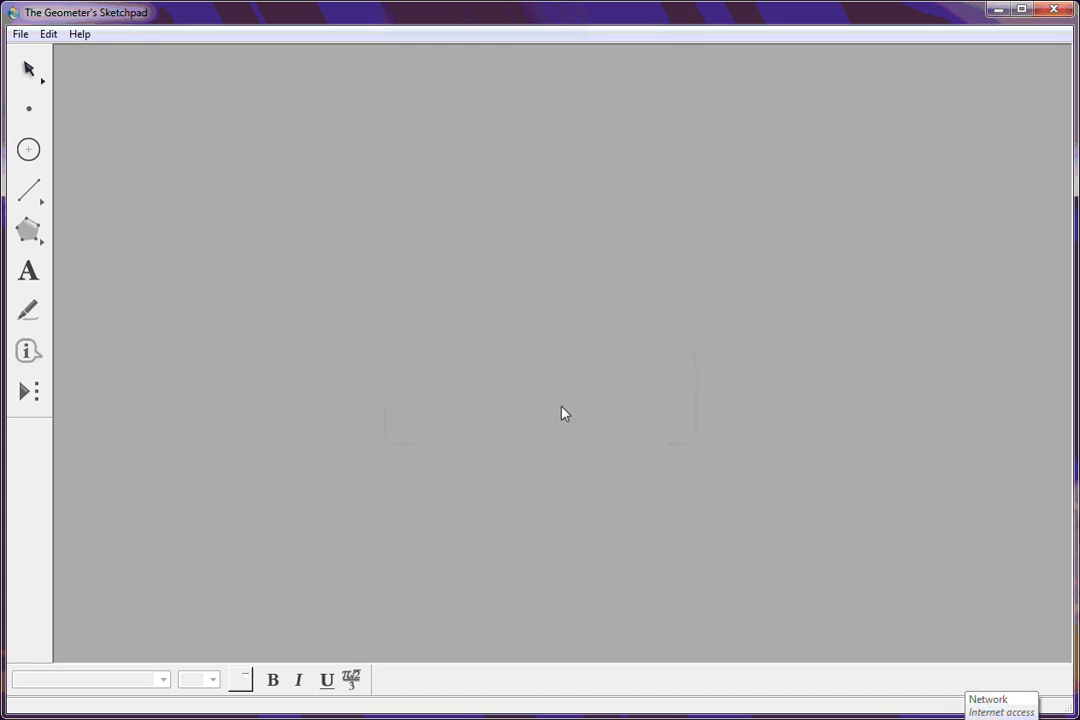
left_click(20, 34)
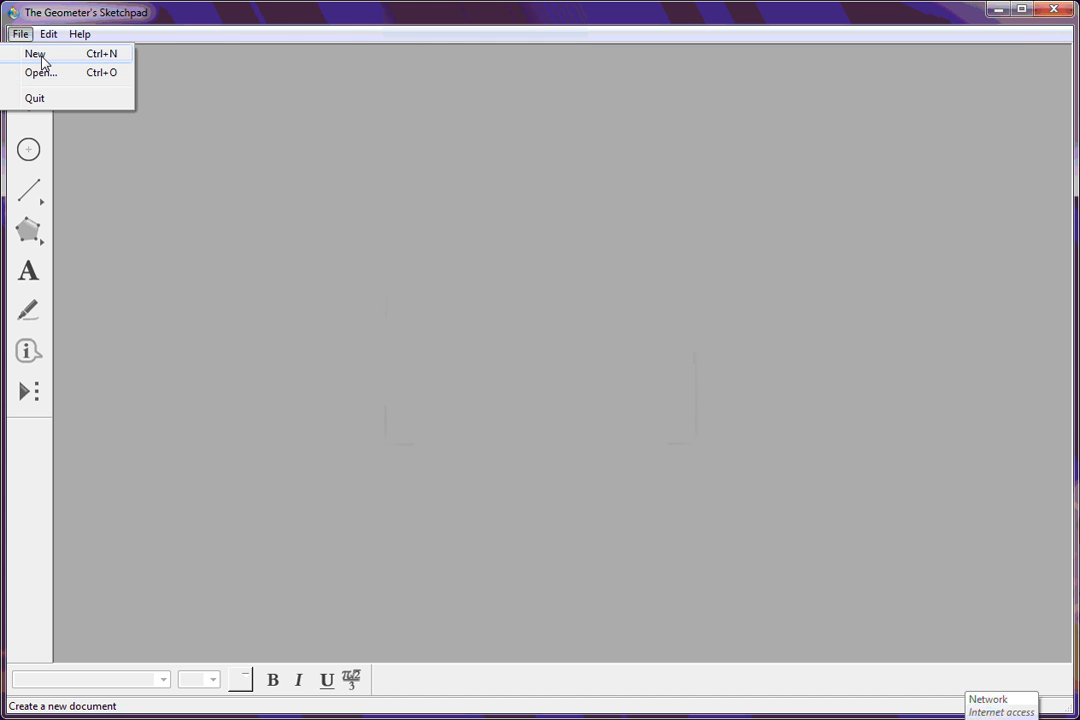
left_click(41, 56)
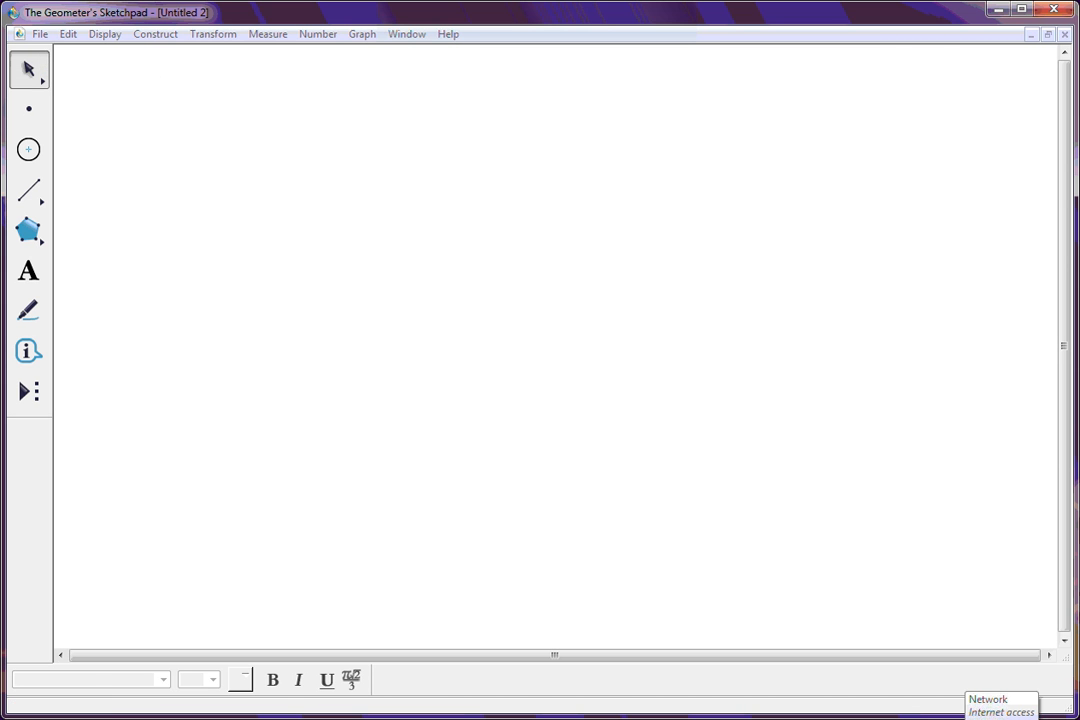
Step: Choose the Polygon tool variant that constructs only vertices and edges, without an interior
left_click(28, 230)
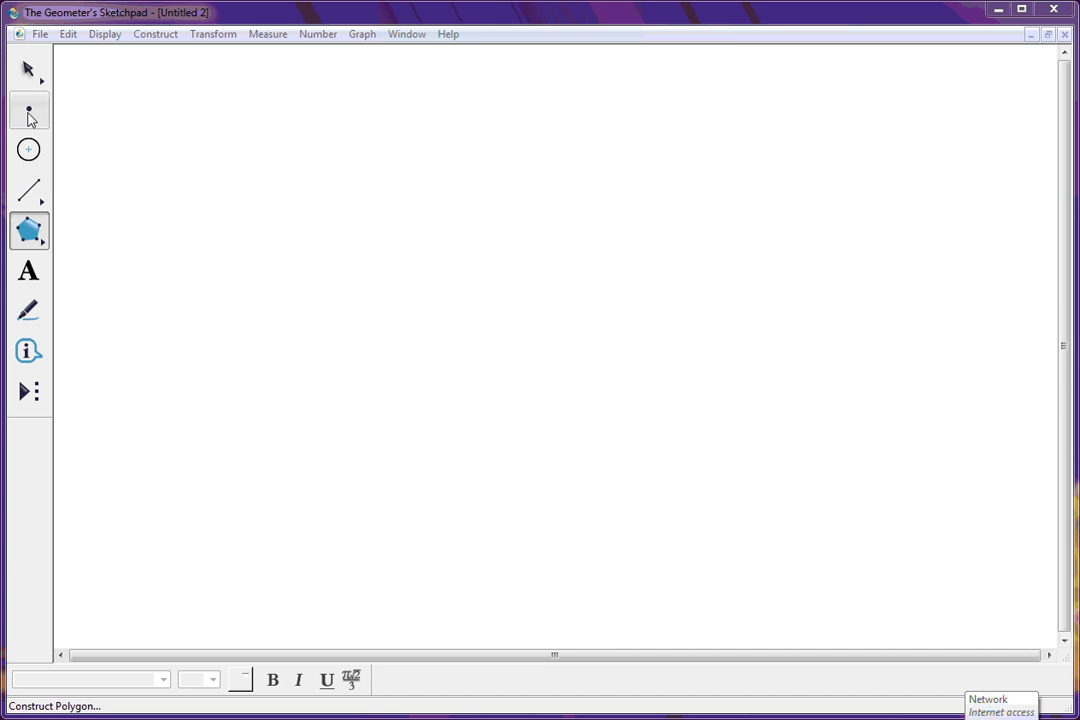
left_click(30, 236)
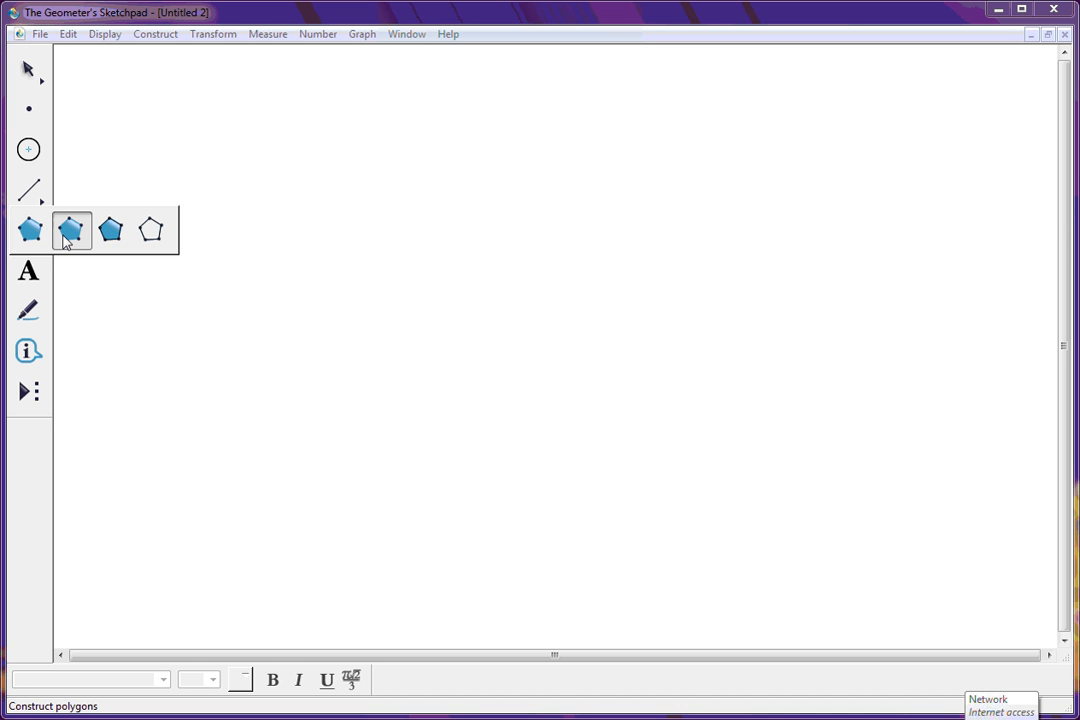
left_click(151, 232)
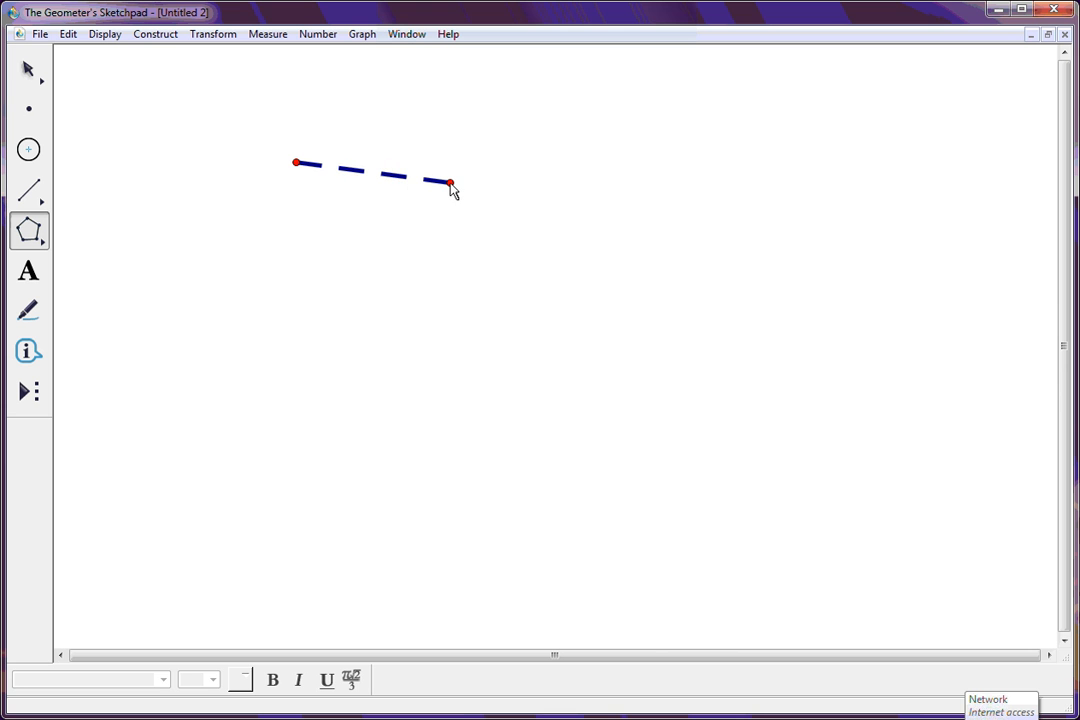
Step: Try constructing a triangle outline in the upper part of the blank sketch, and undo its segments
left_click(451, 186)
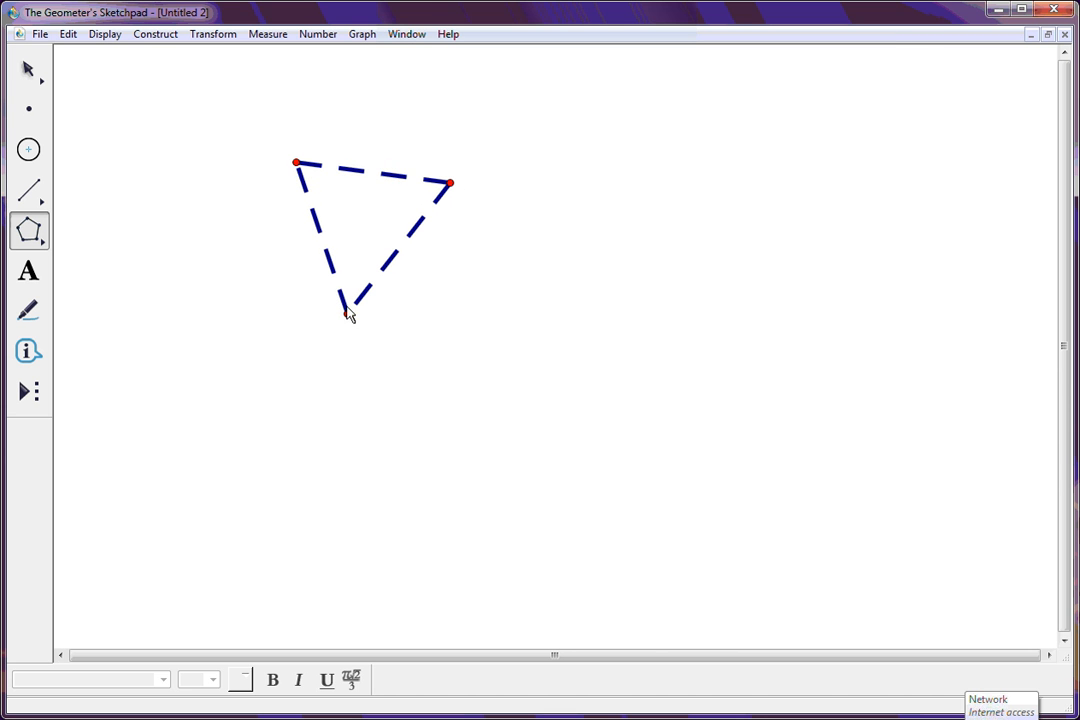
left_click(348, 314)
left_click(297, 165)
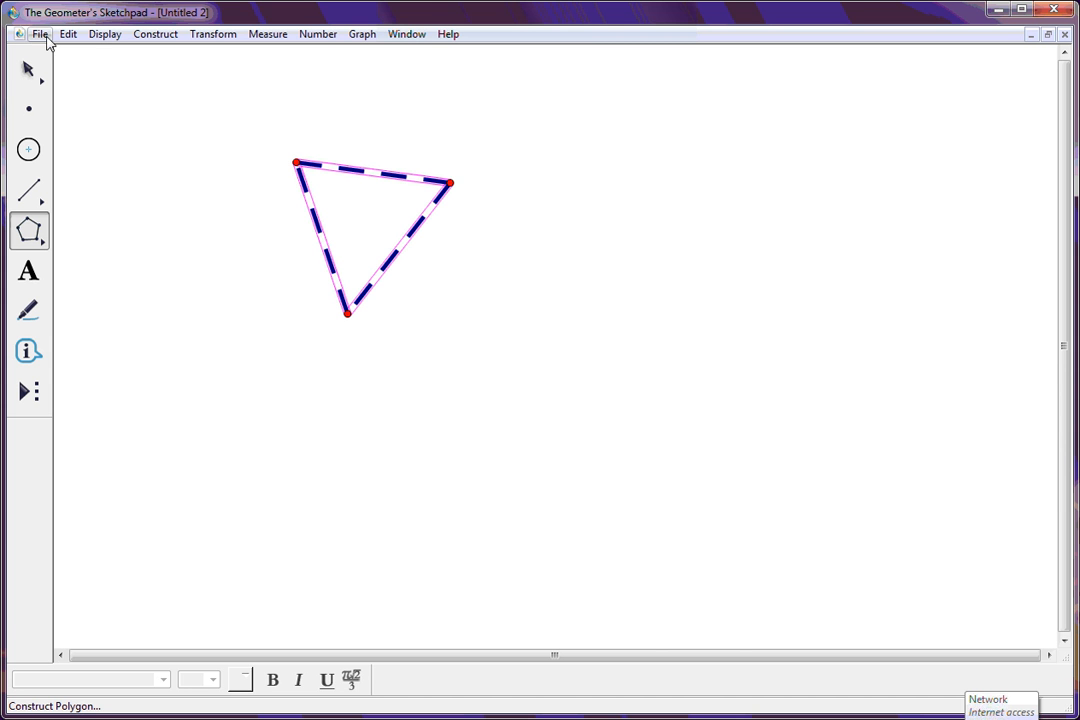
left_click(27, 70)
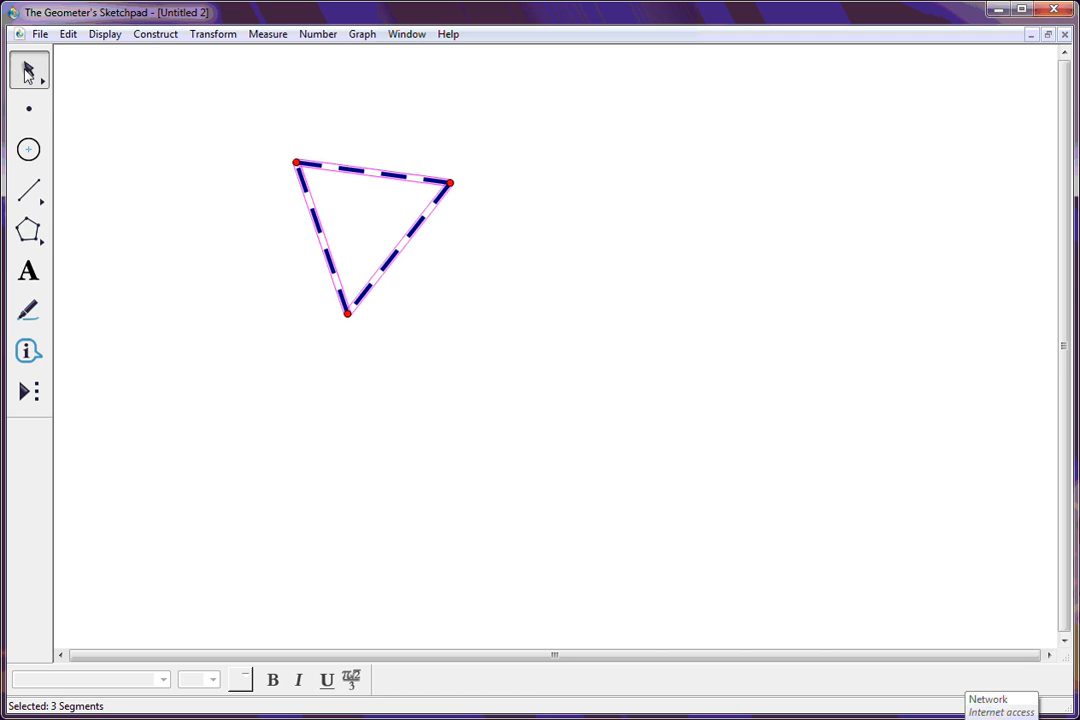
left_click(67, 35)
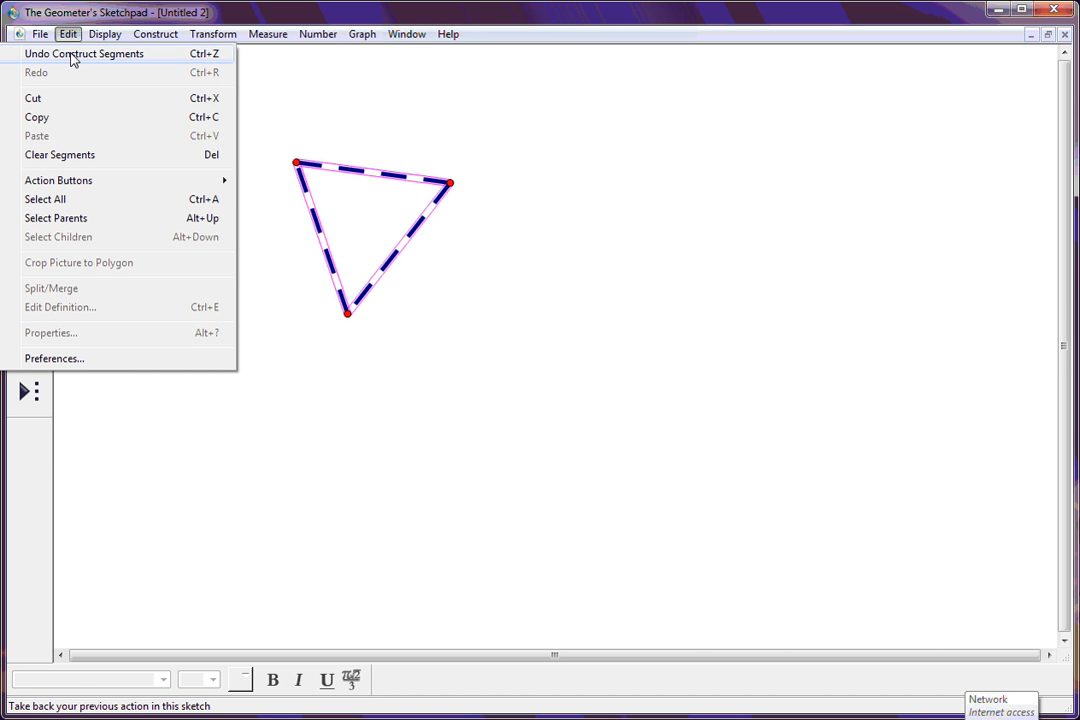
left_click(71, 55)
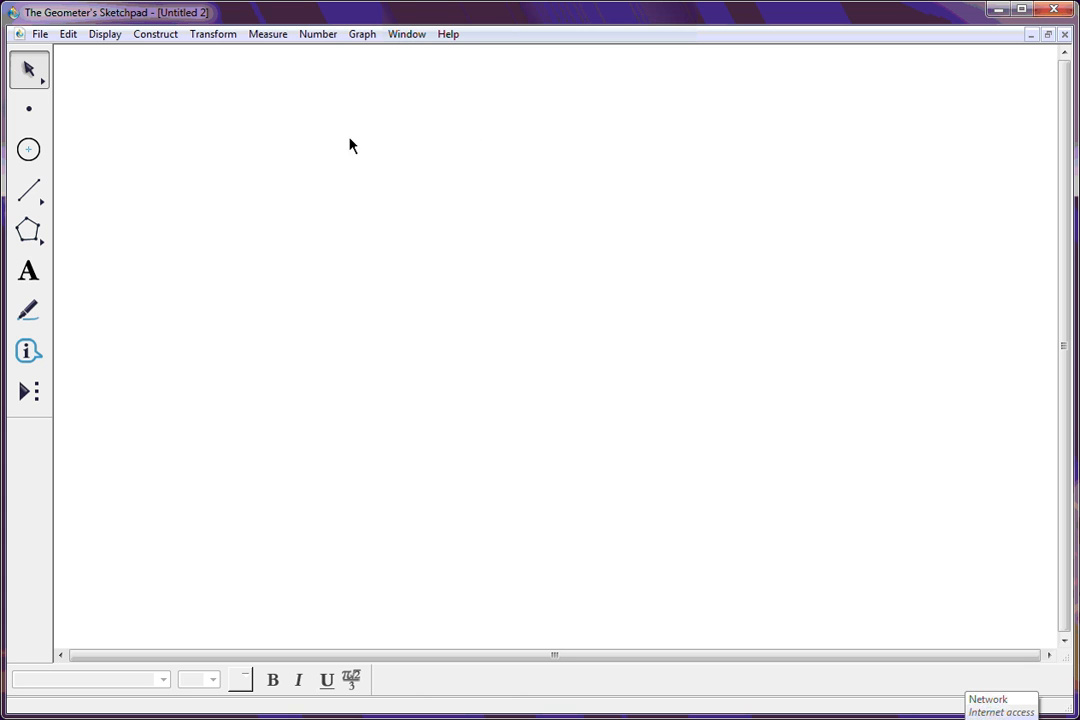
left_click(104, 38)
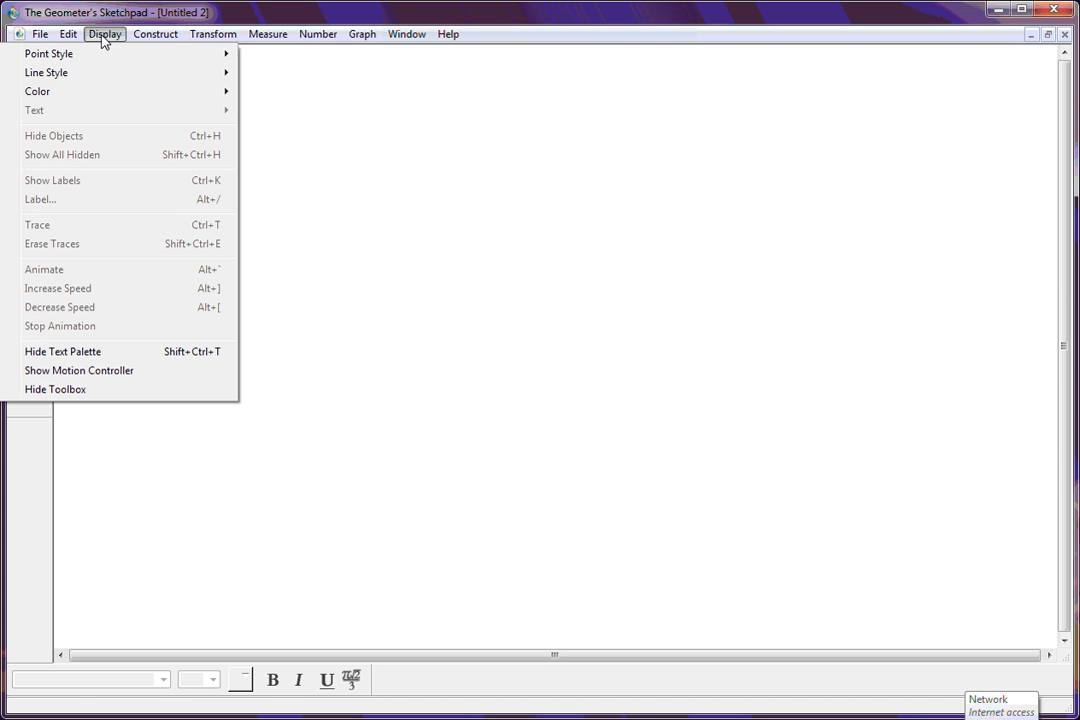
mouse_move(113, 79)
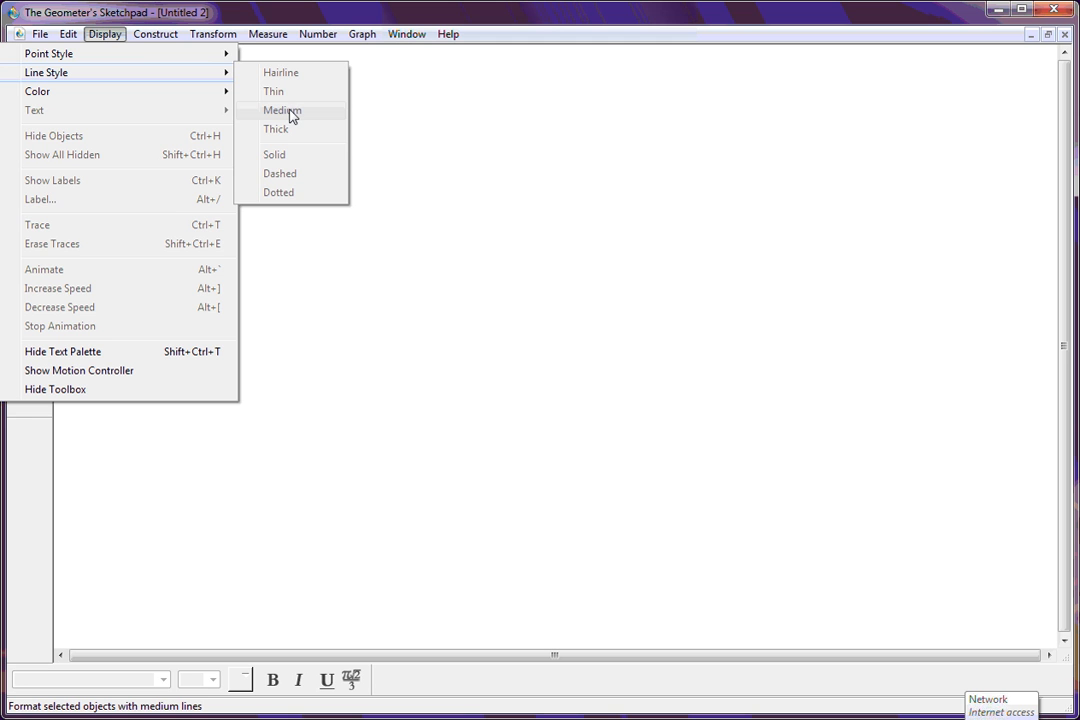
left_click(102, 38)
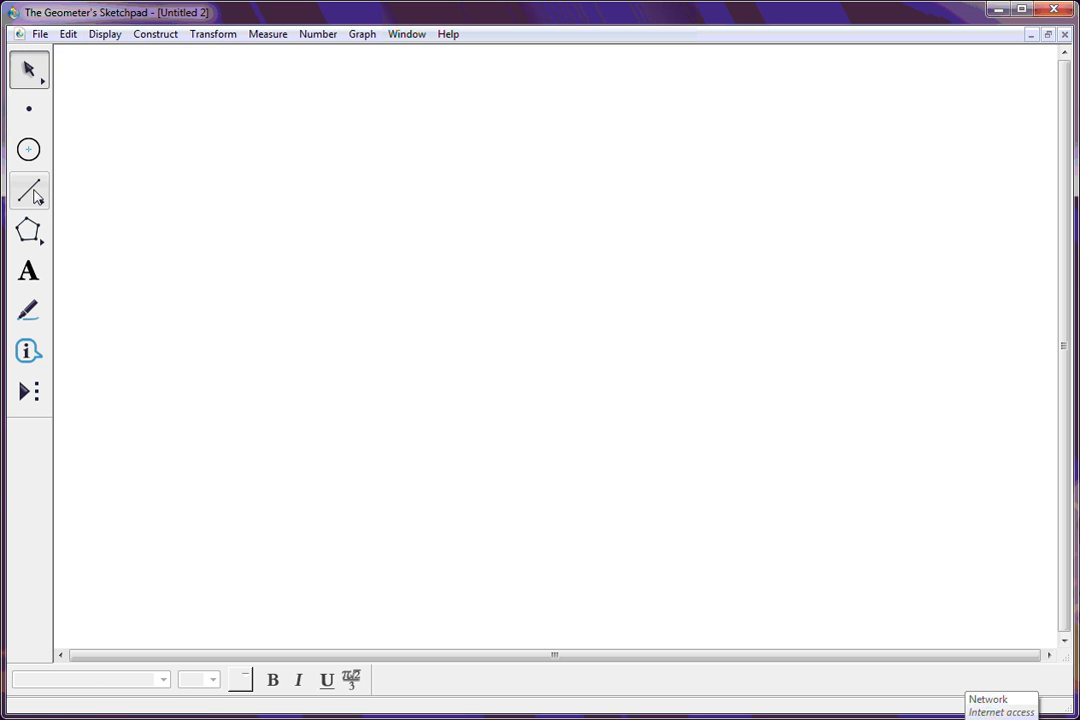
left_click(33, 193)
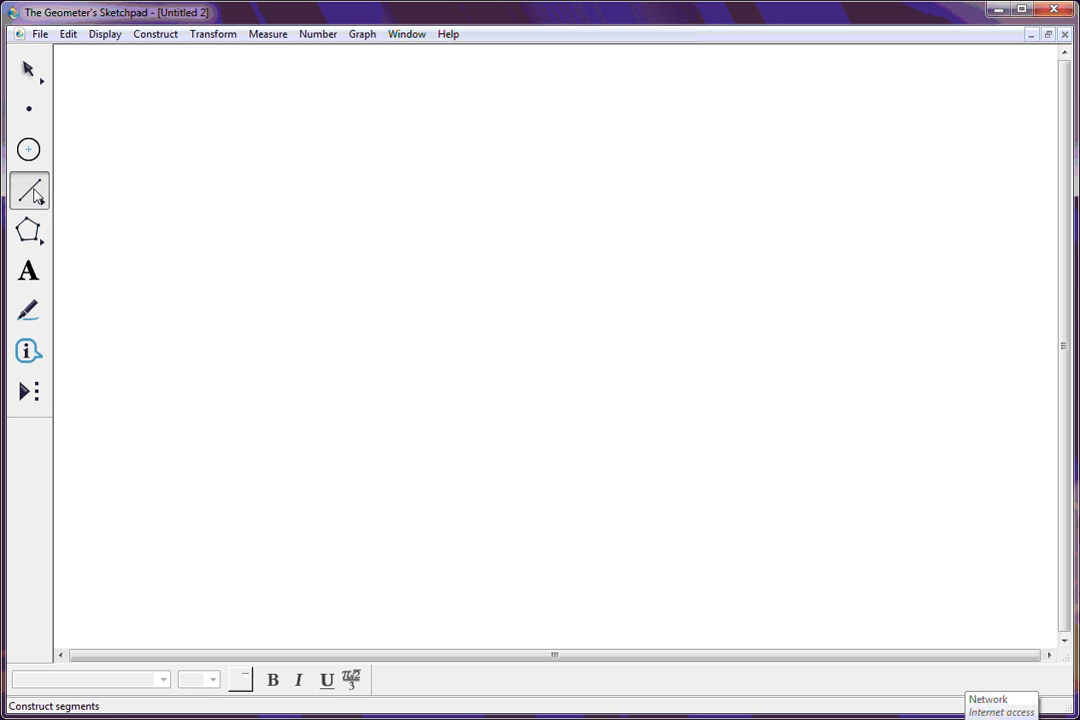
left_click(97, 40)
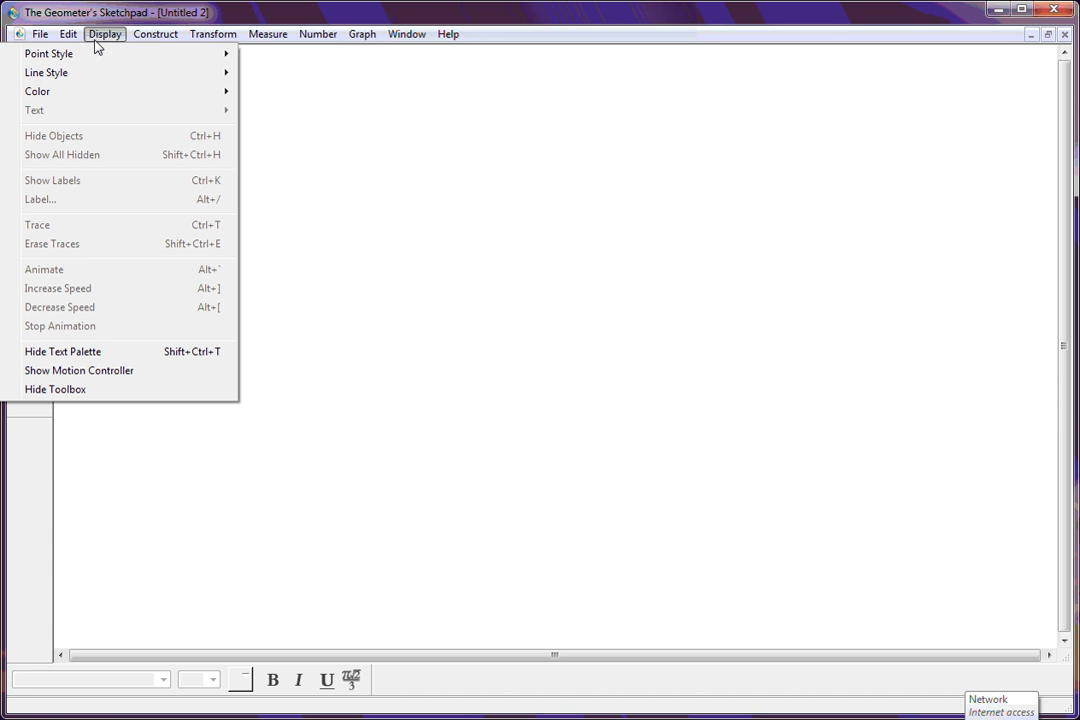
mouse_move(122, 74)
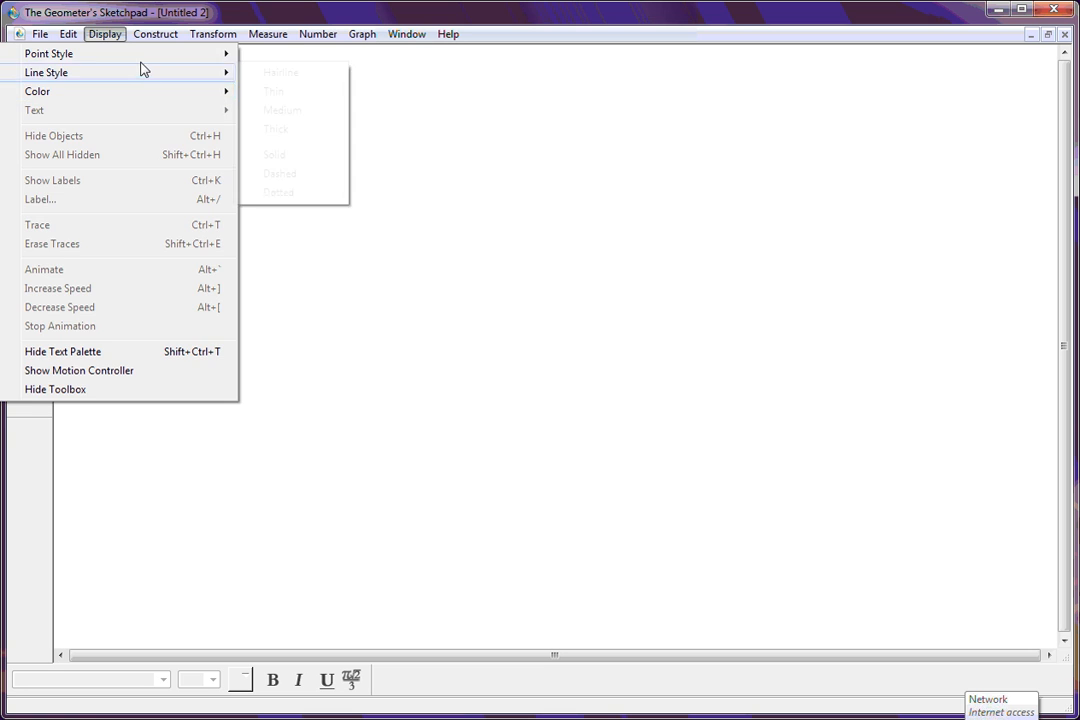
left_click(385, 150)
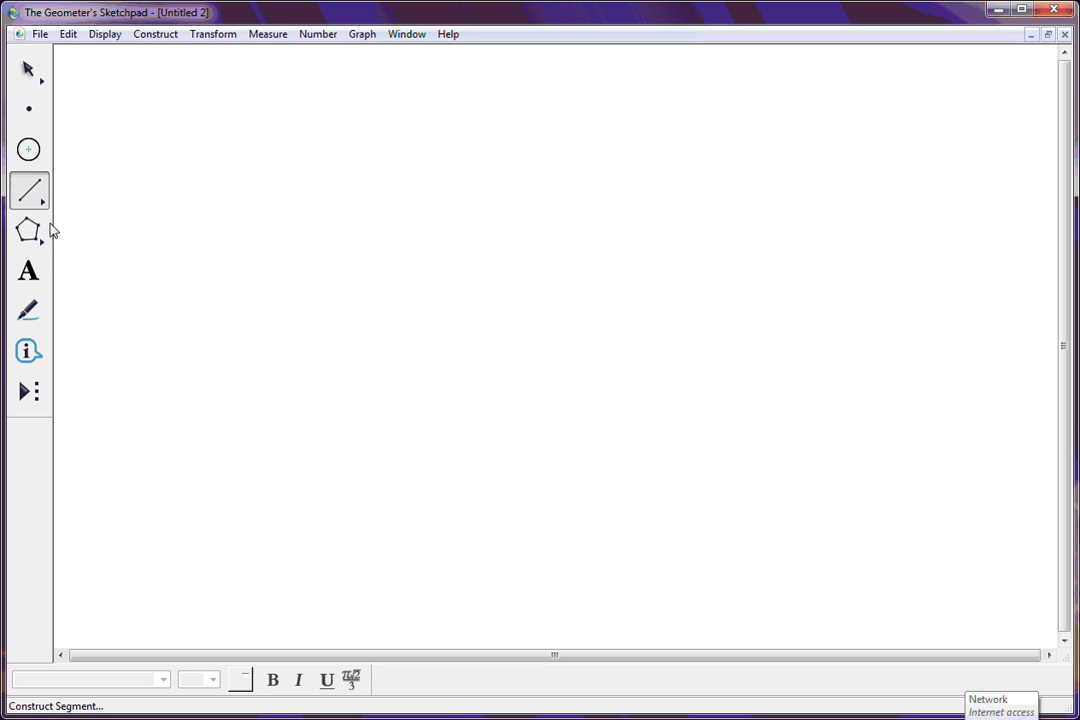
Step: Construct a closed pentagon outline without an interior in the upper-left area of the sketch, and return to the selection arrow
left_click(29, 238)
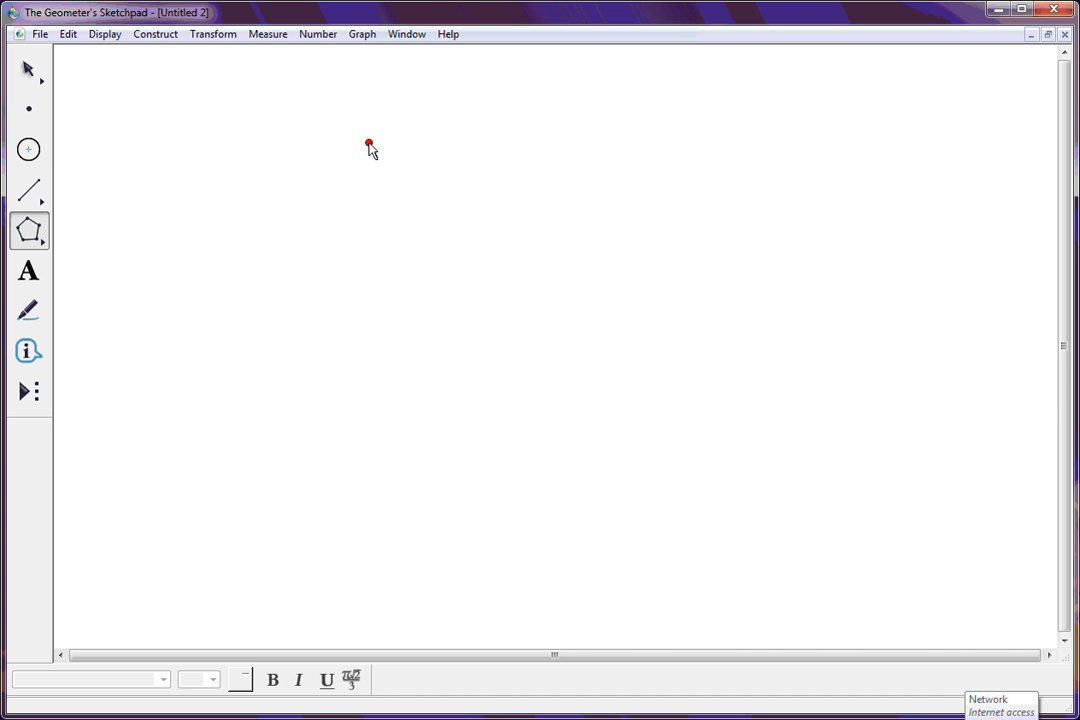
left_click(546, 192)
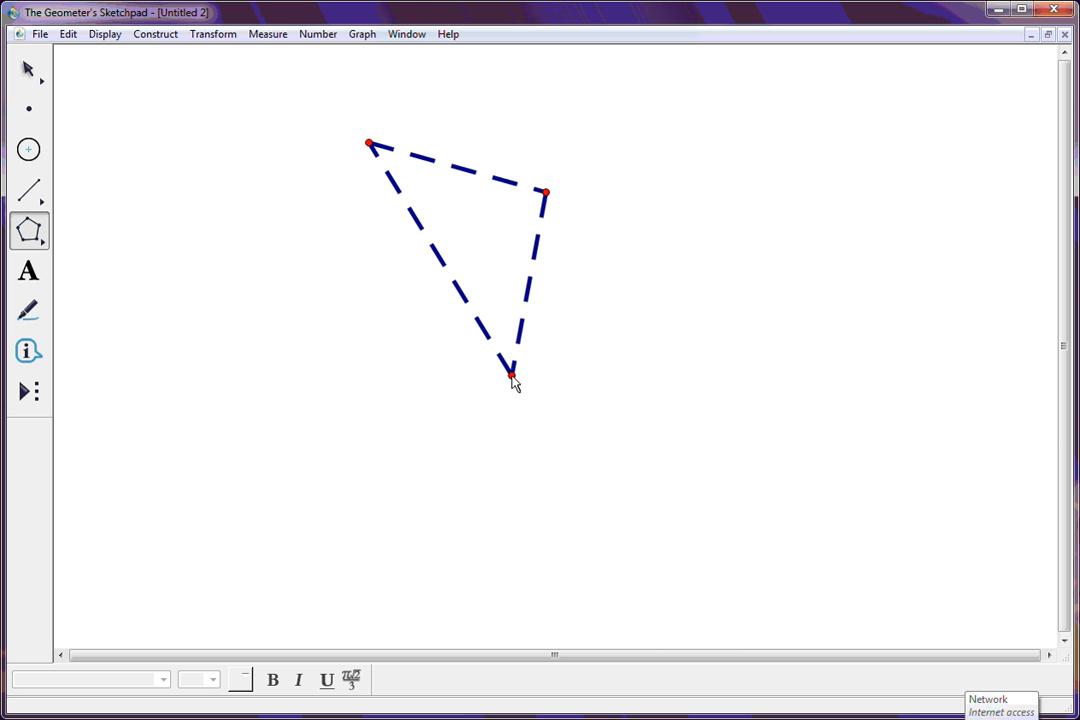
left_click(512, 376)
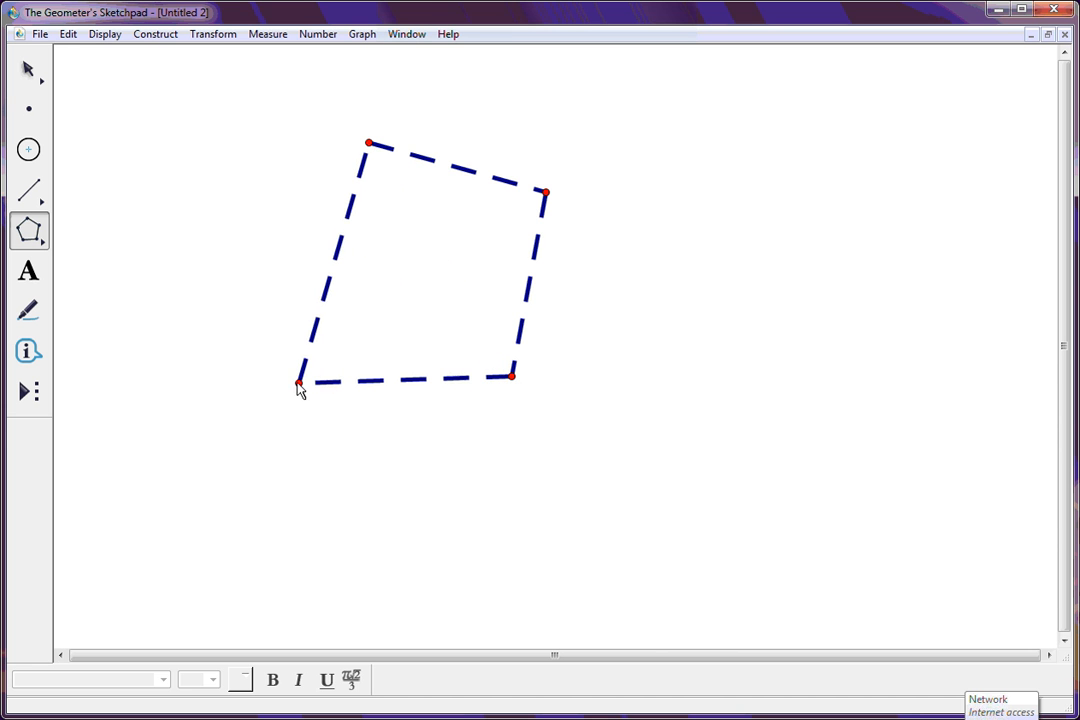
left_click(295, 380)
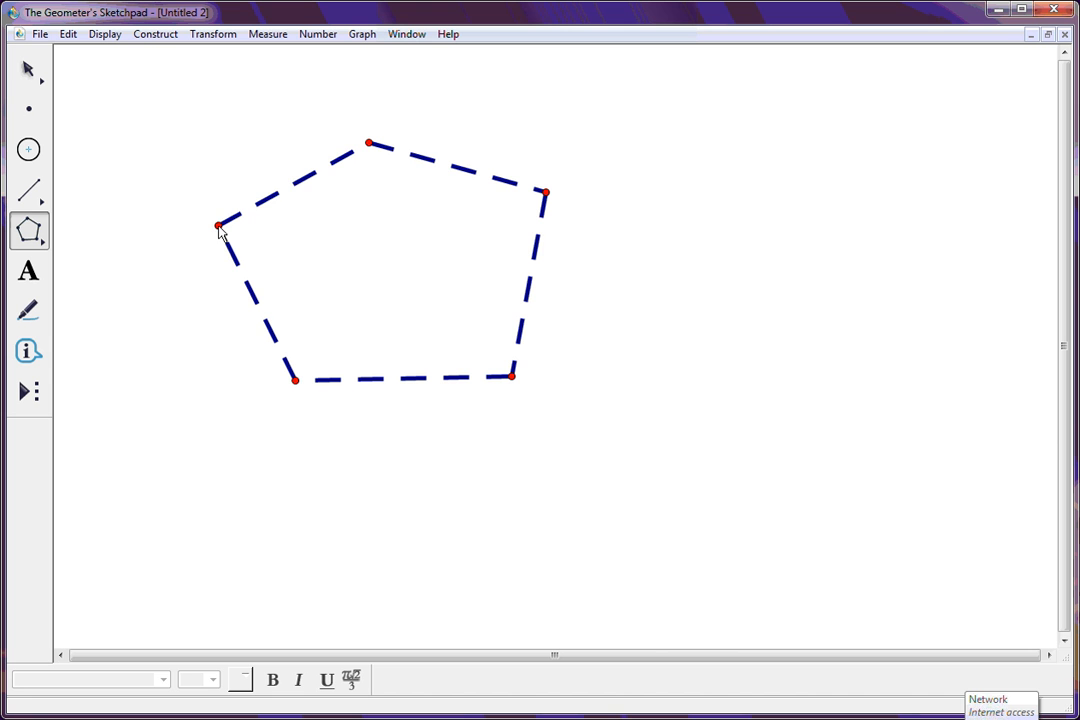
left_click(219, 226)
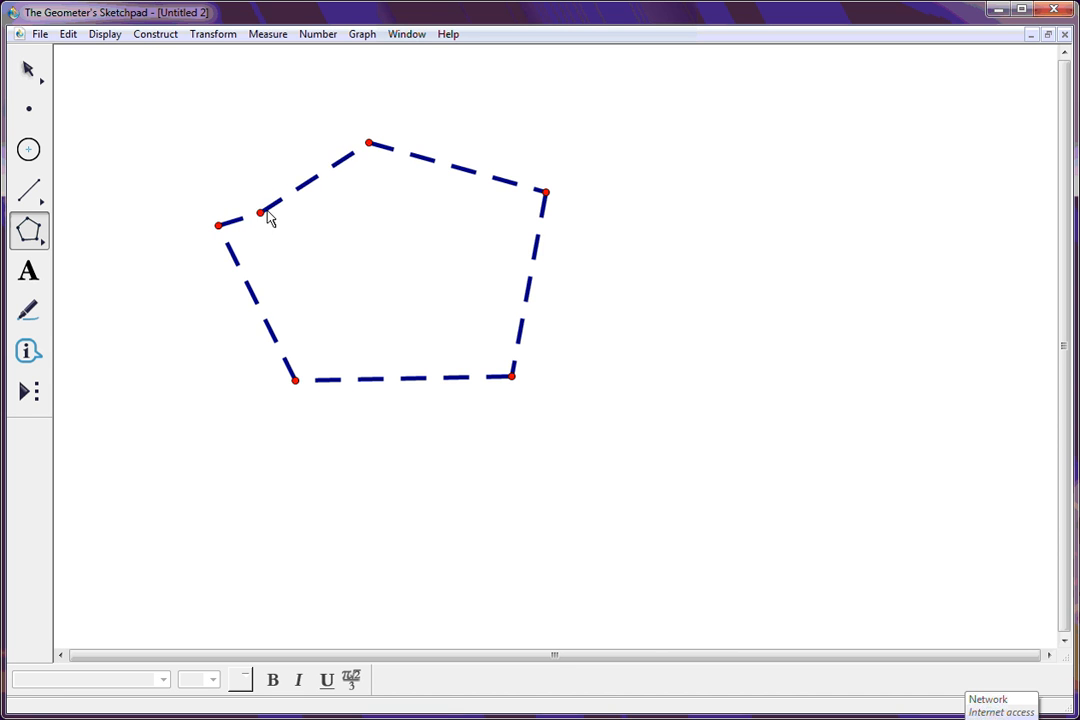
left_click(368, 143)
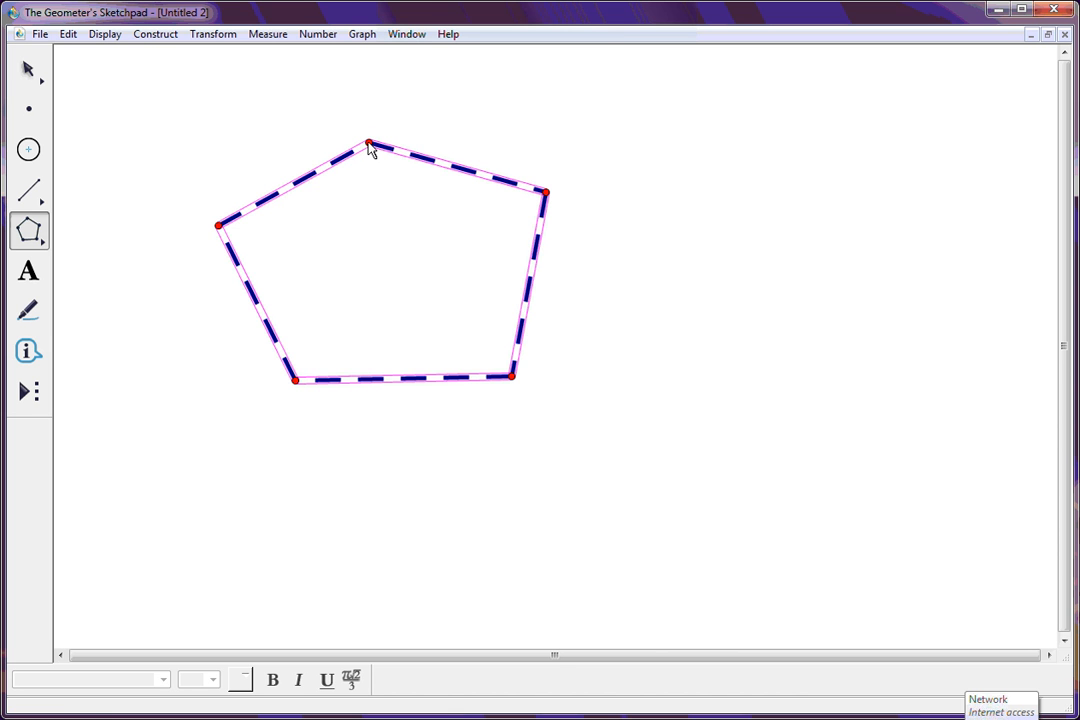
left_click(26, 70)
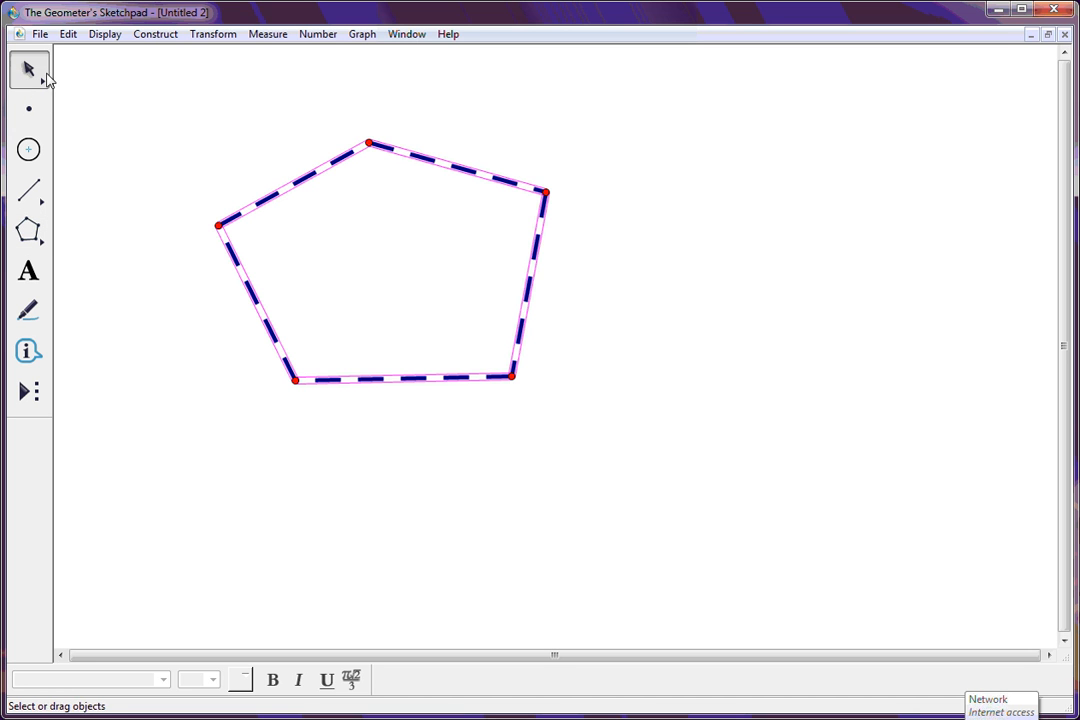
Step: Change the line style of all the pentagon's edges to medium and solid, and clear the selection
left_click(101, 101)
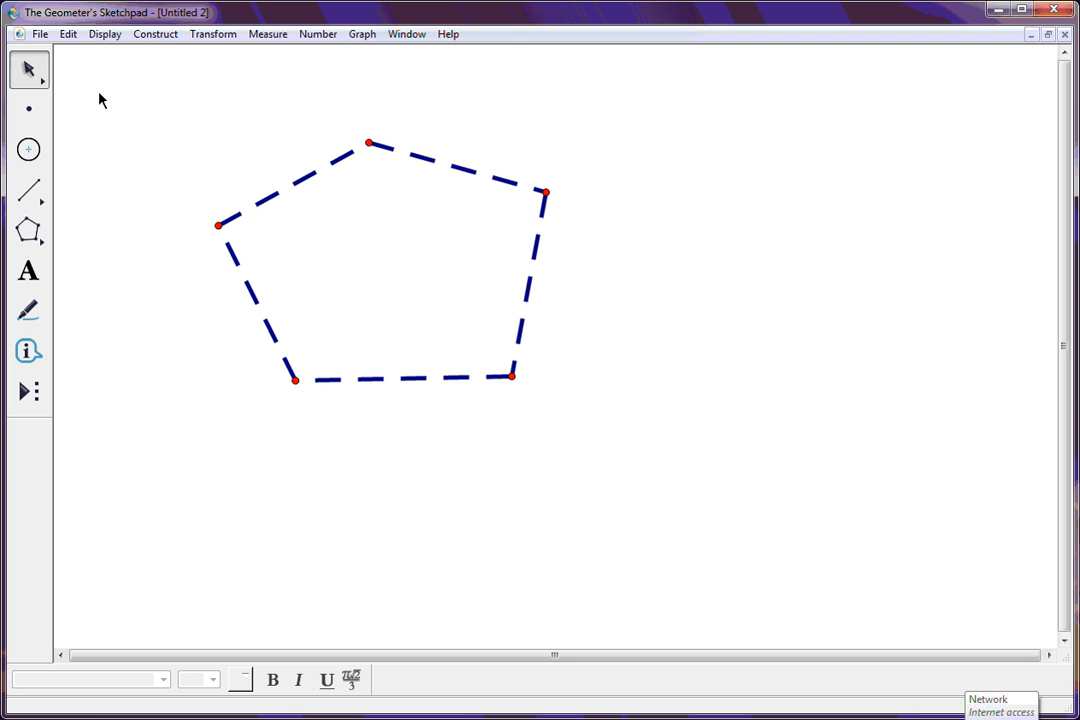
left_click_drag(93, 88, 719, 446)
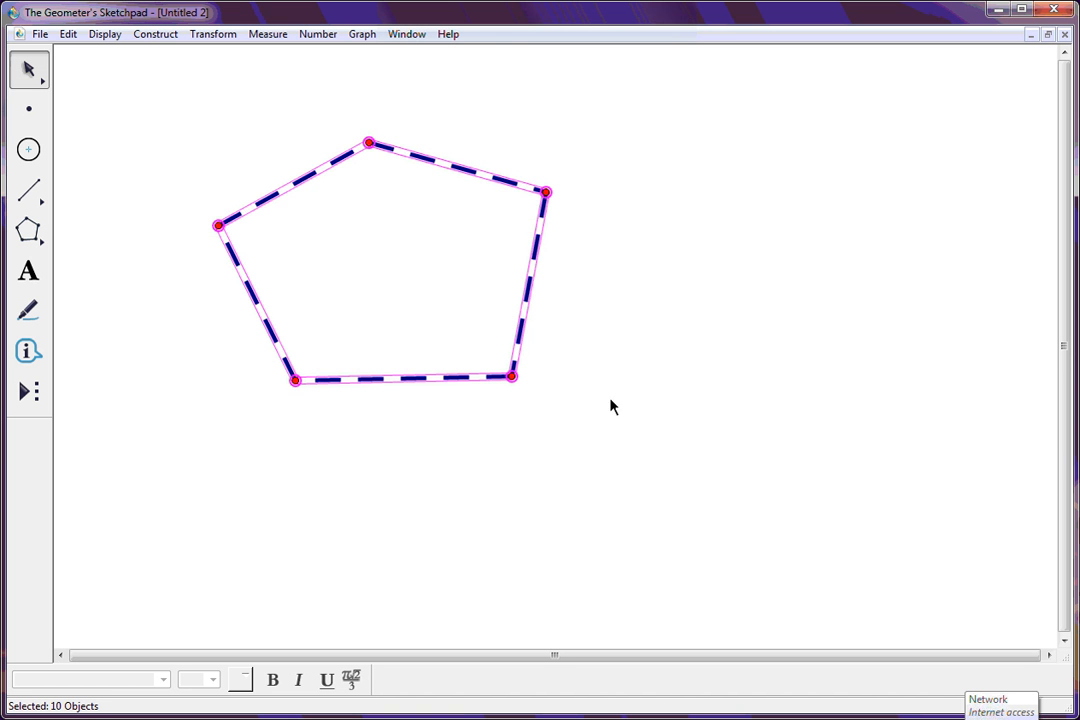
left_click(105, 34)
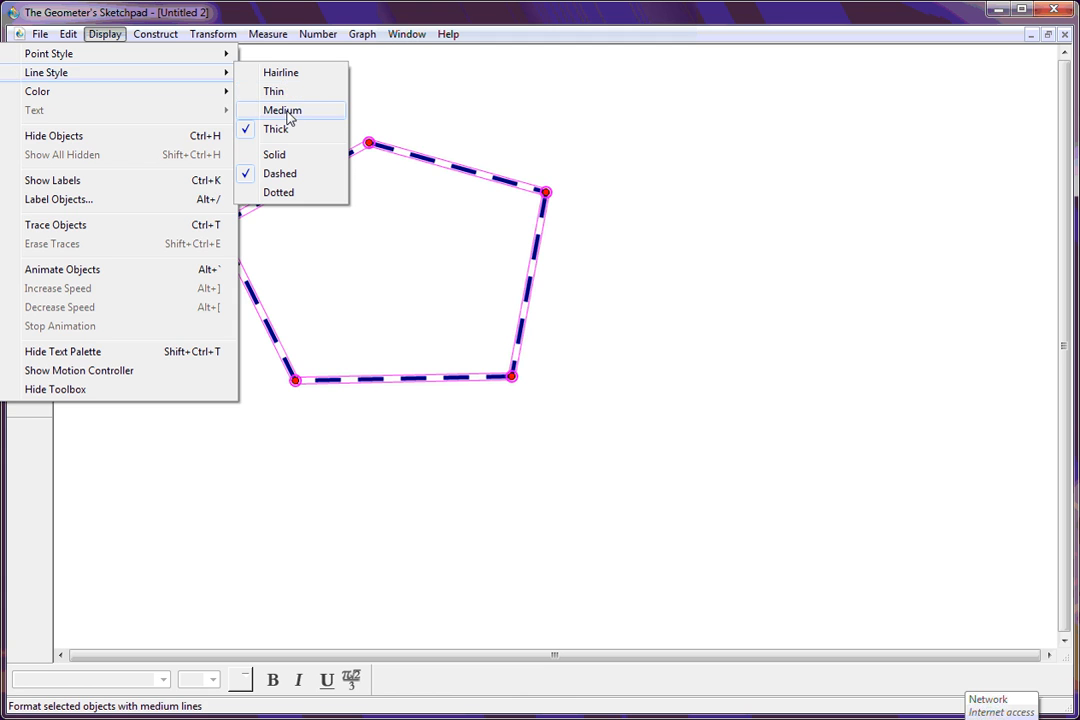
left_click(284, 112)
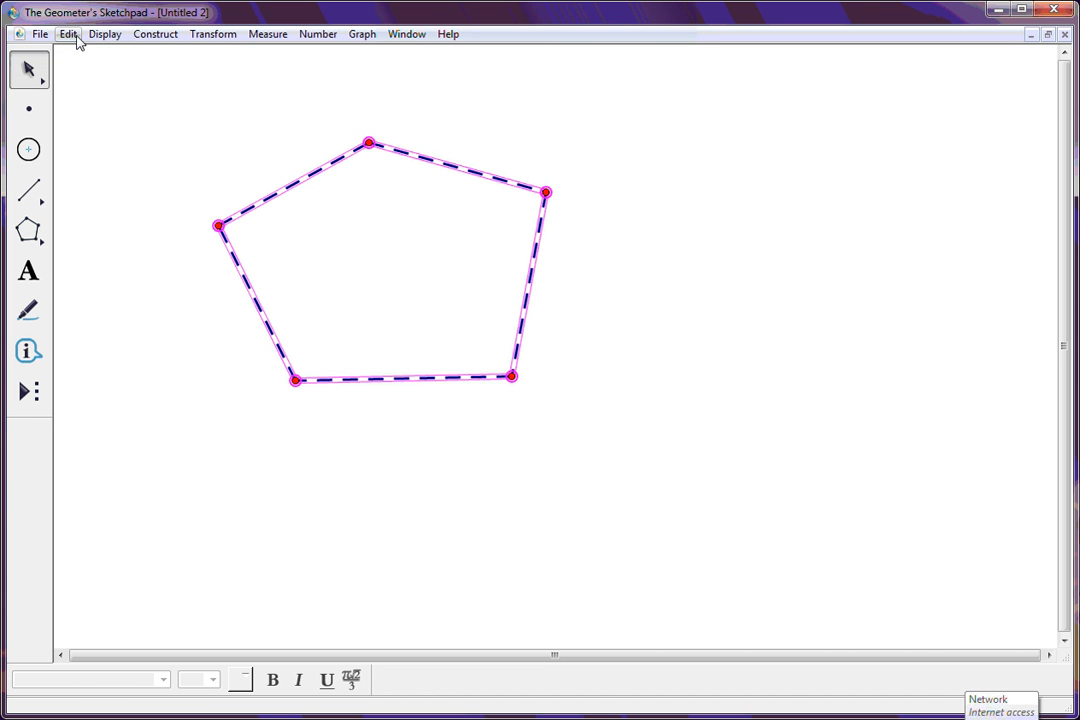
left_click(102, 36)
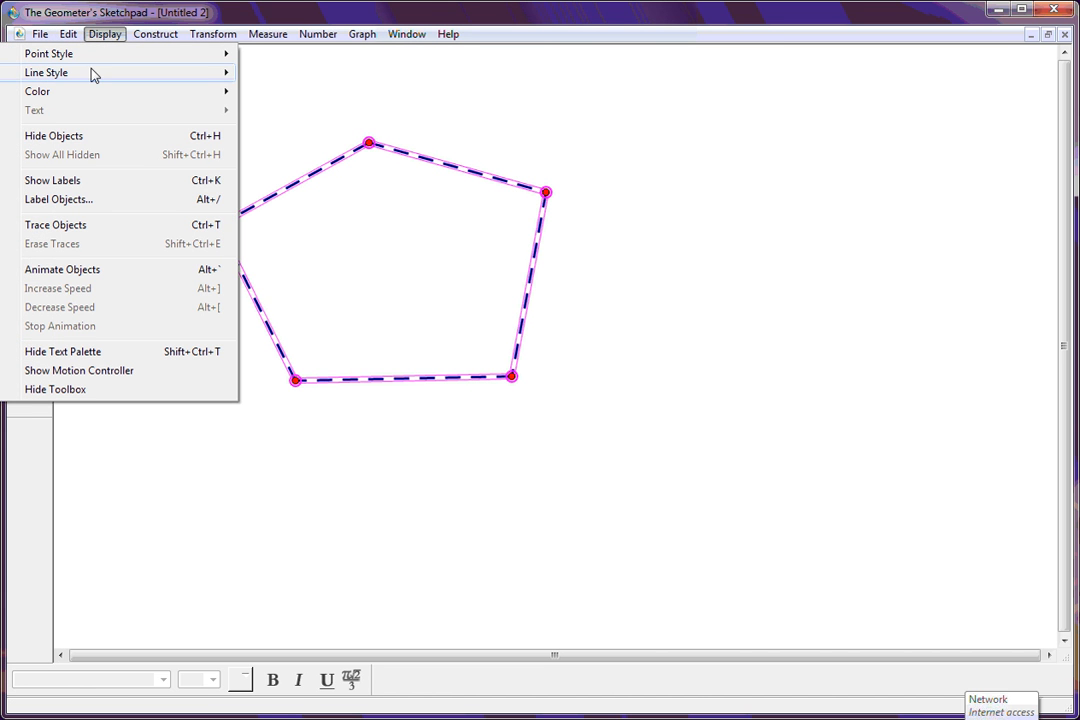
mouse_move(150, 76)
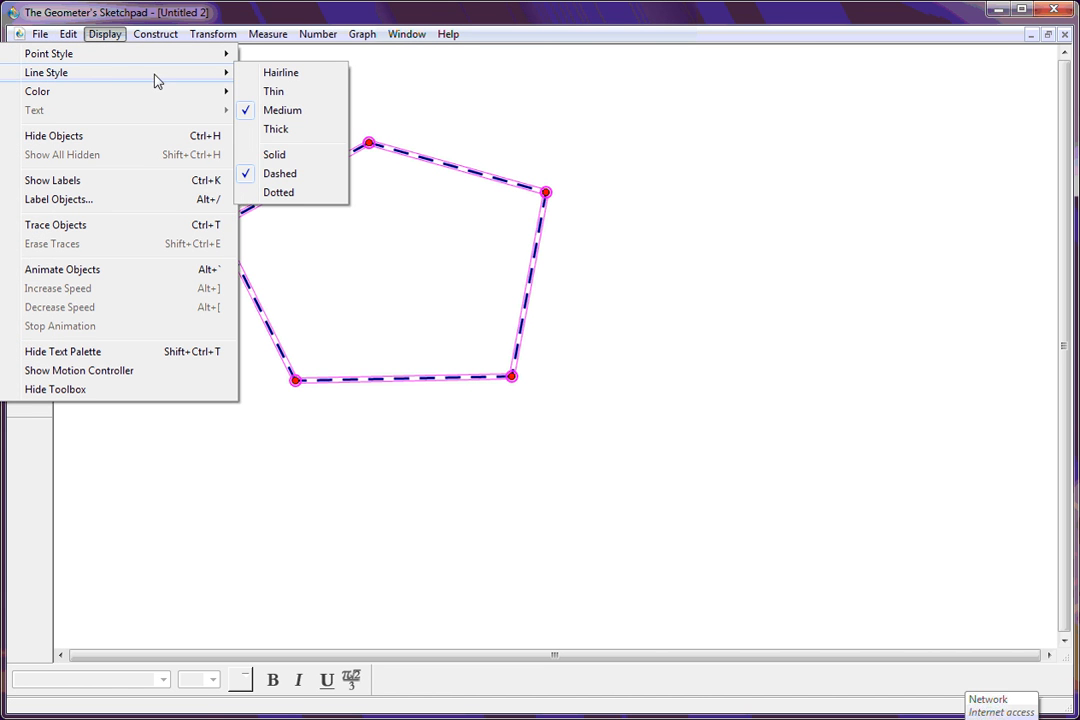
left_click(294, 158)
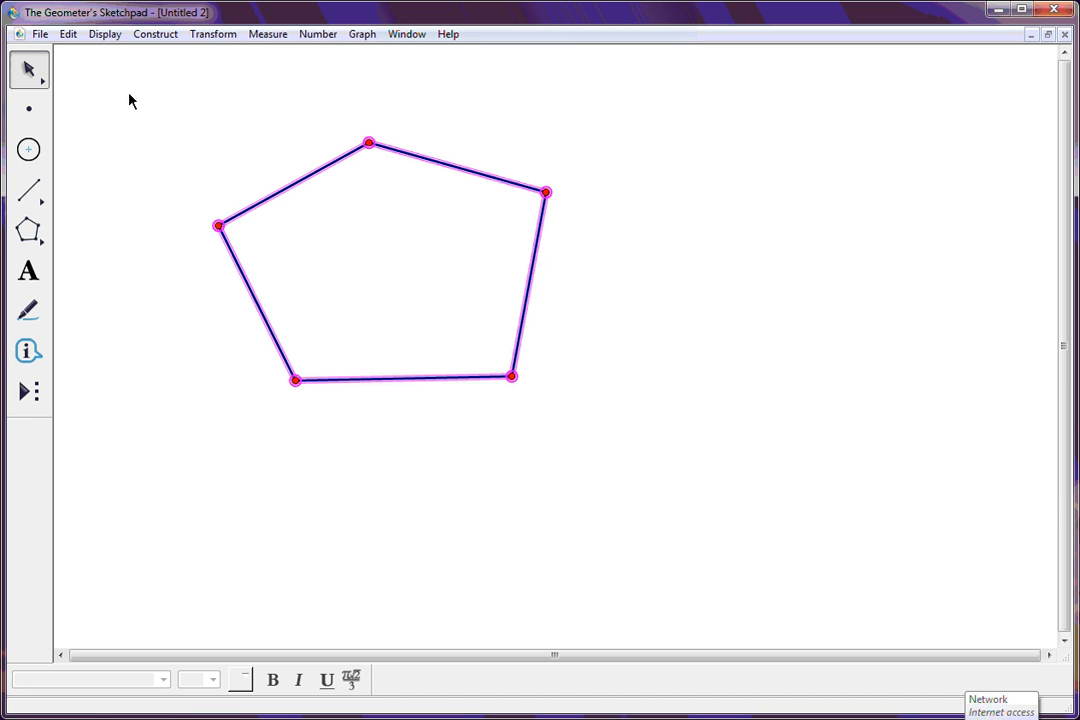
left_click(207, 118)
Step: Reposition the pentagon's vertices one by one until it looks roughly regular with a level base, and clear the selection
left_click_drag(370, 144, 374, 113)
left_click_drag(220, 224, 245, 246)
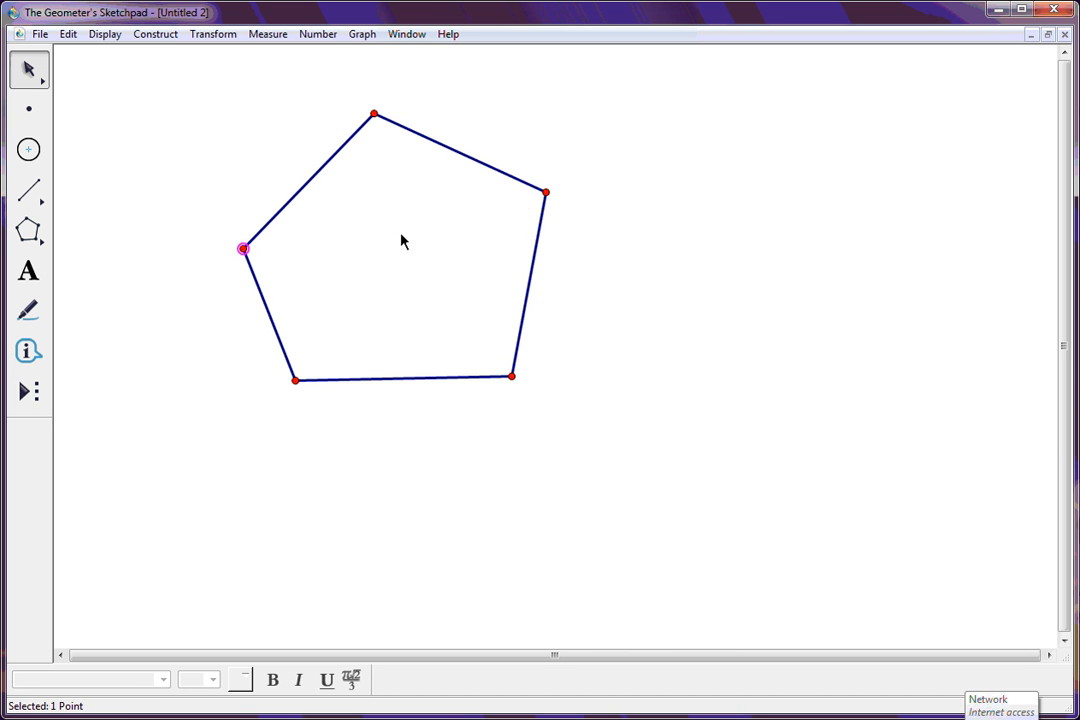
left_click_drag(547, 193, 523, 231)
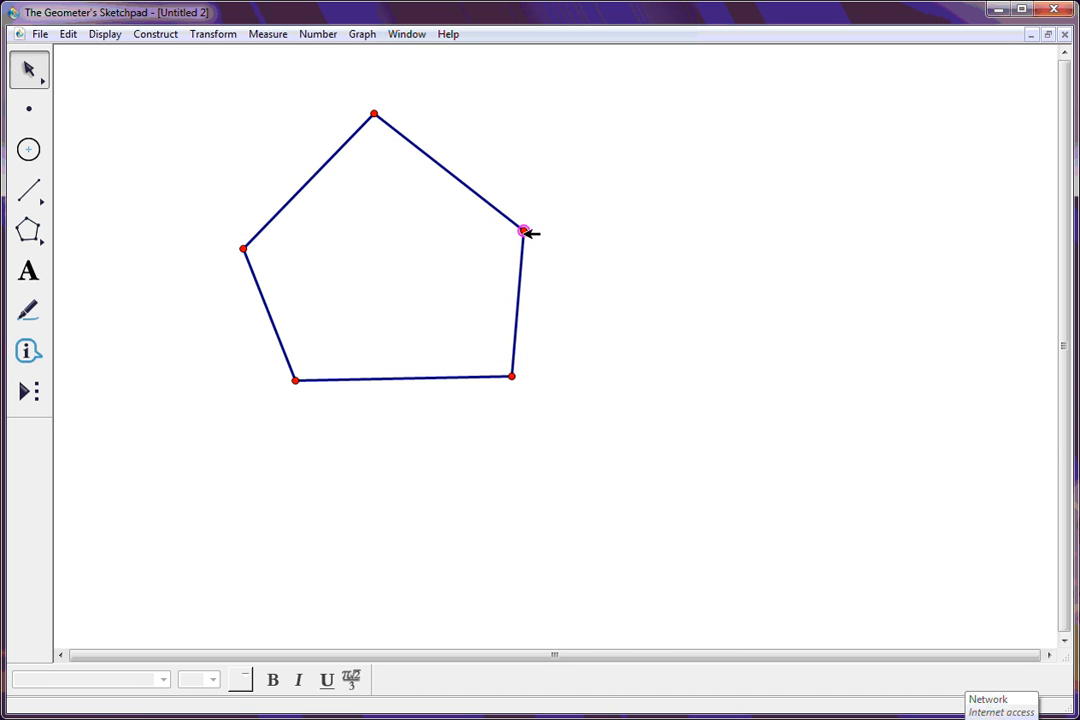
left_click_drag(512, 377, 479, 407)
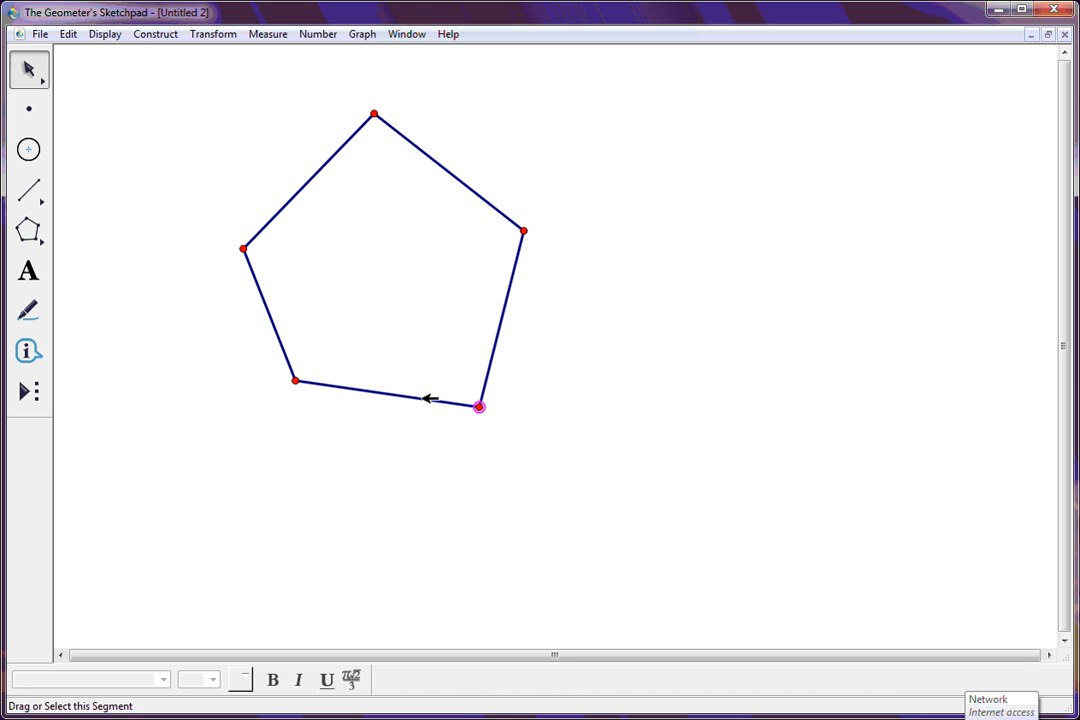
mouse_move(297, 381)
left_mouse_down()
mouse_move(318, 401)
mouse_move(301, 403)
left_mouse_up()
left_click_drag(243, 248, 231, 248)
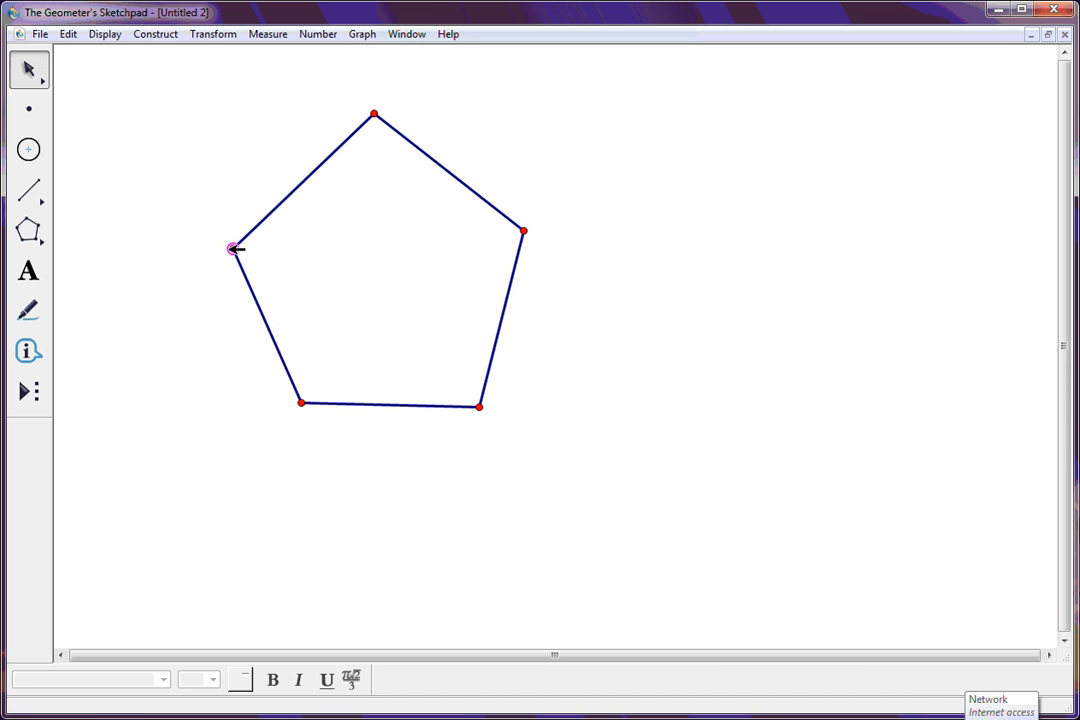
left_click_drag(305, 404, 289, 408)
mouse_move(232, 248)
left_mouse_down()
mouse_move(235, 236)
mouse_move(223, 234)
left_mouse_up()
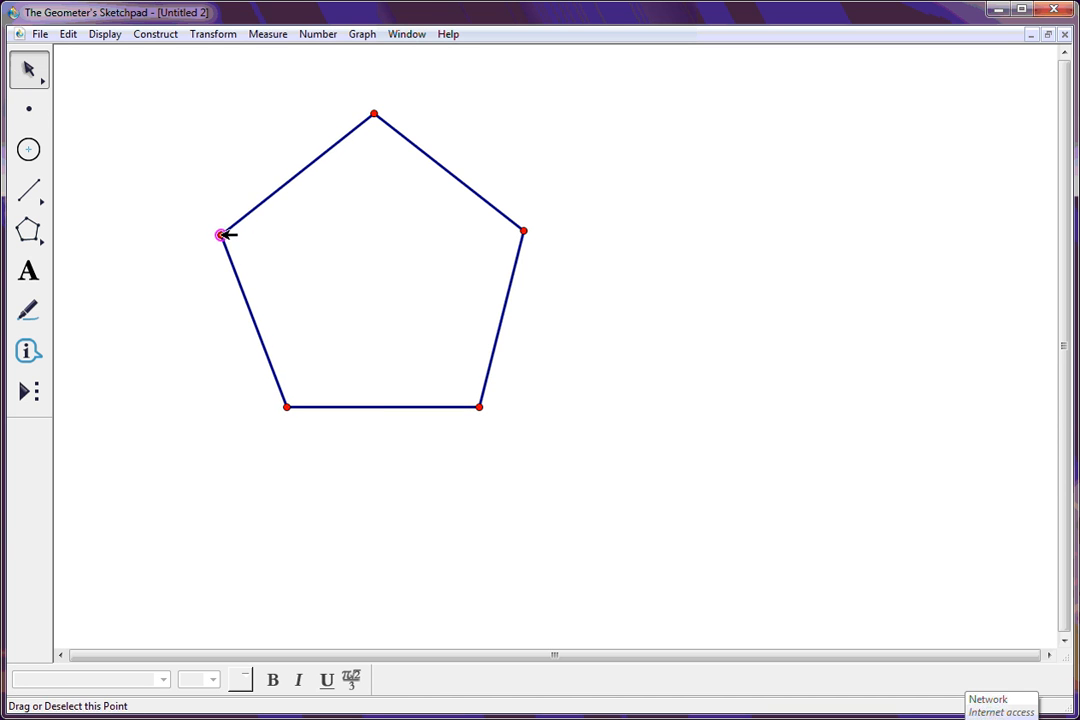
left_click(128, 139)
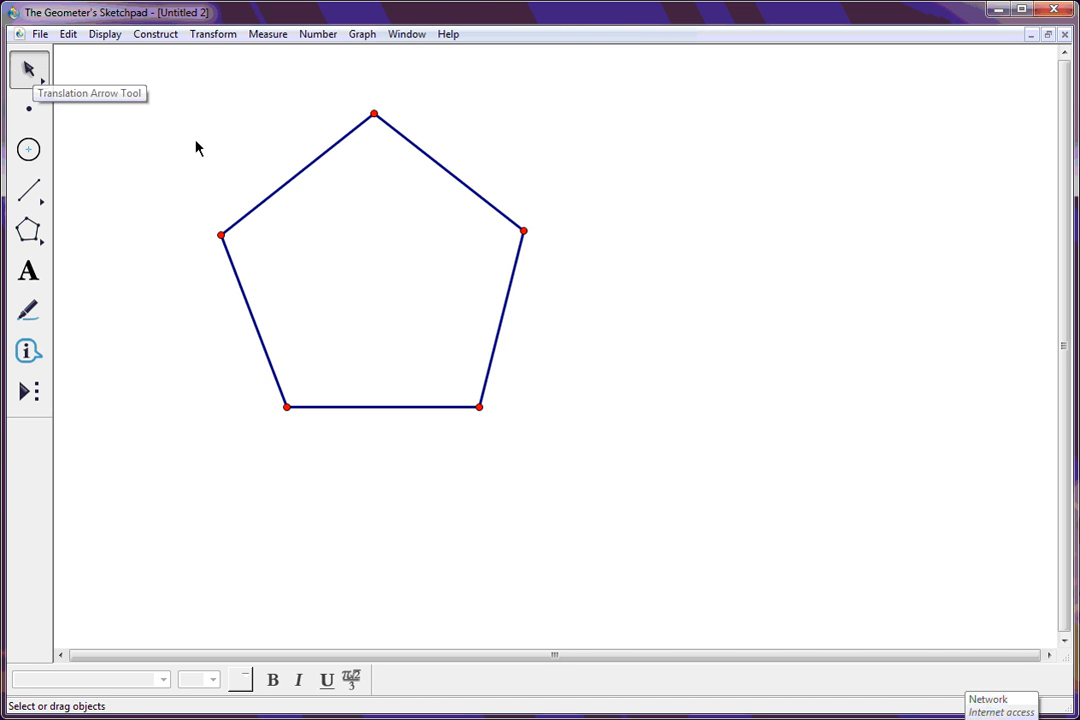
Step: Construct the pentagon interior from its five vertices, taken in order around the outline
left_click(374, 113)
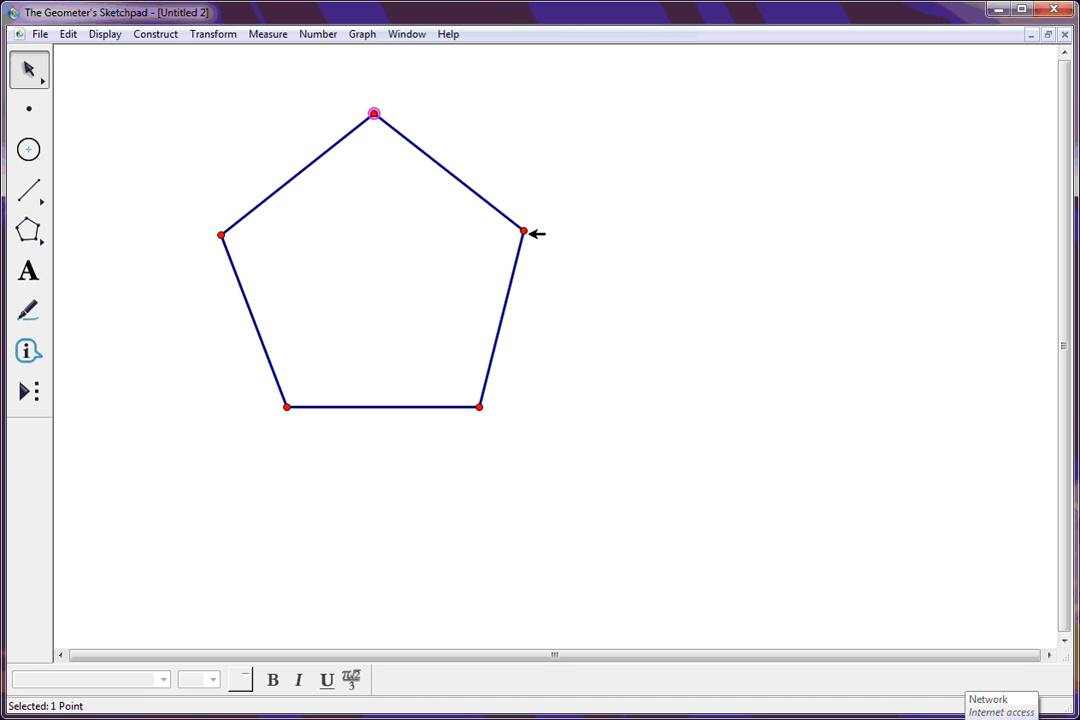
left_click(523, 231)
left_click(480, 407)
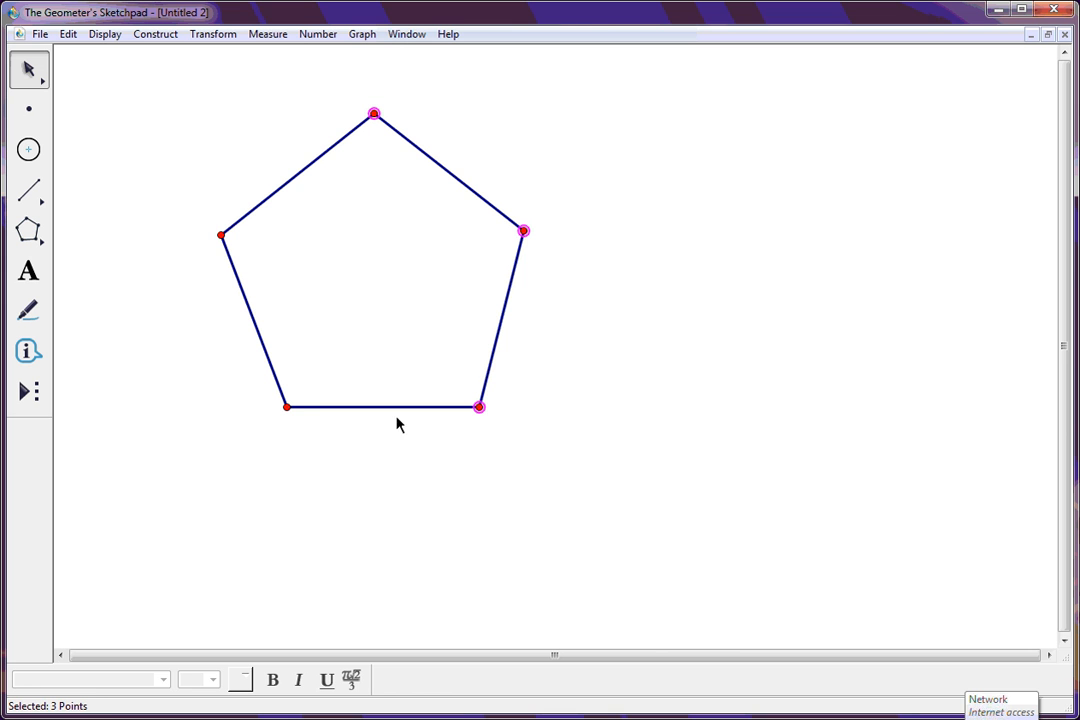
left_click(287, 407)
left_click(221, 235)
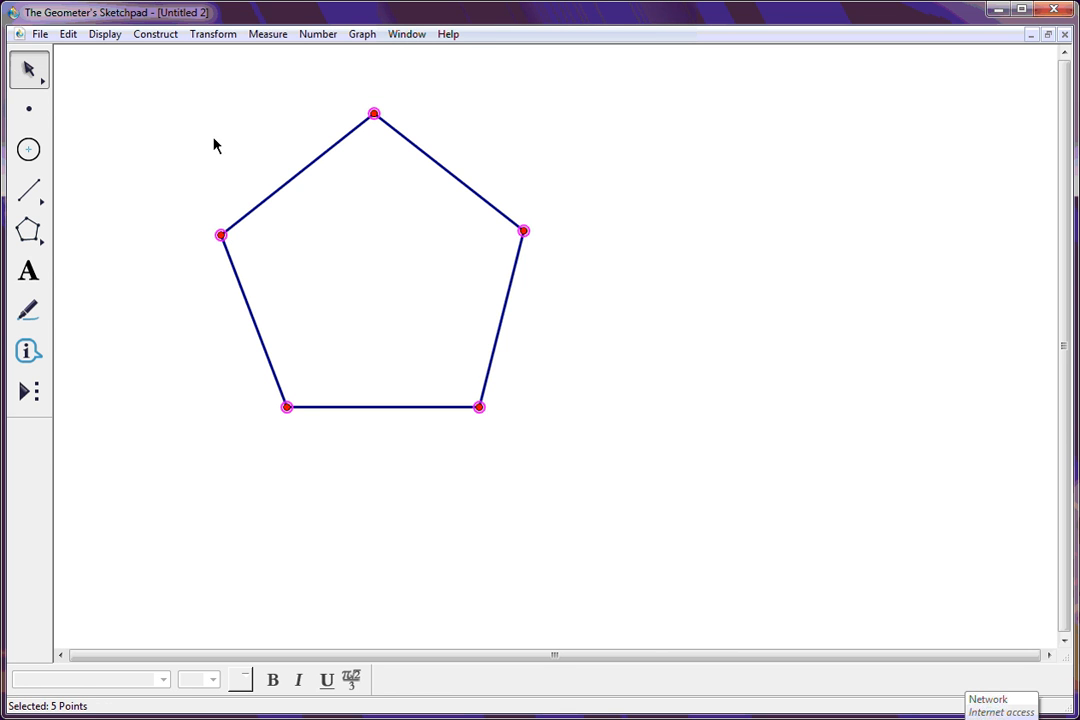
left_click(158, 37)
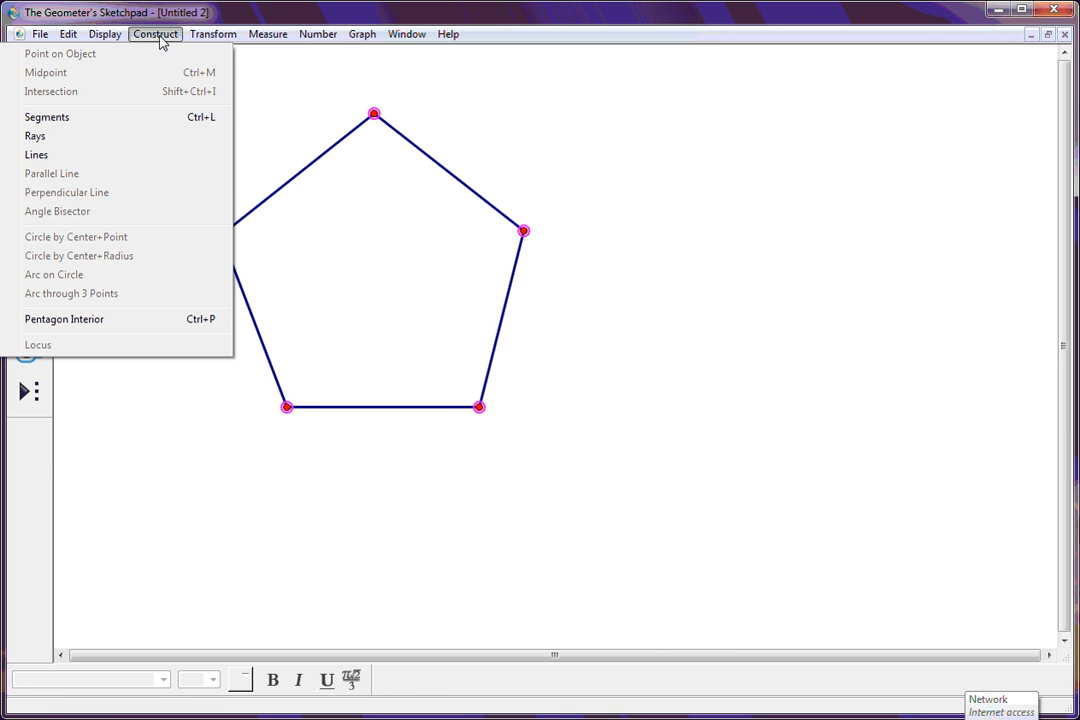
left_click(143, 327)
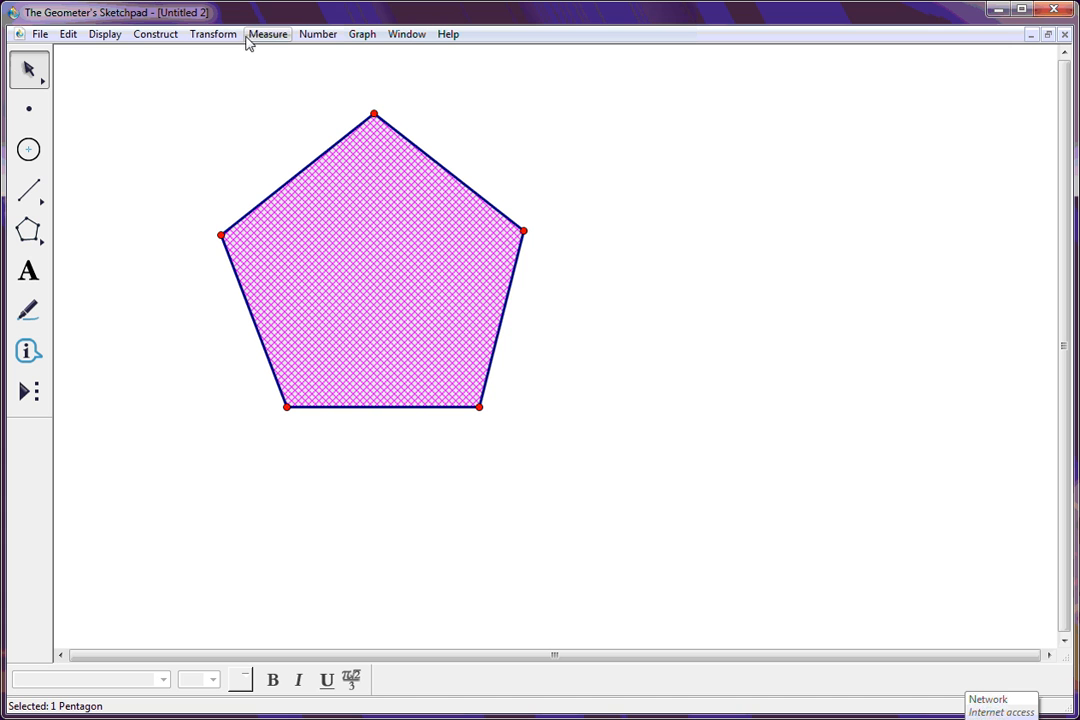
Step: Color the pentagon's interior dark purple and clear the selection
left_click(105, 37)
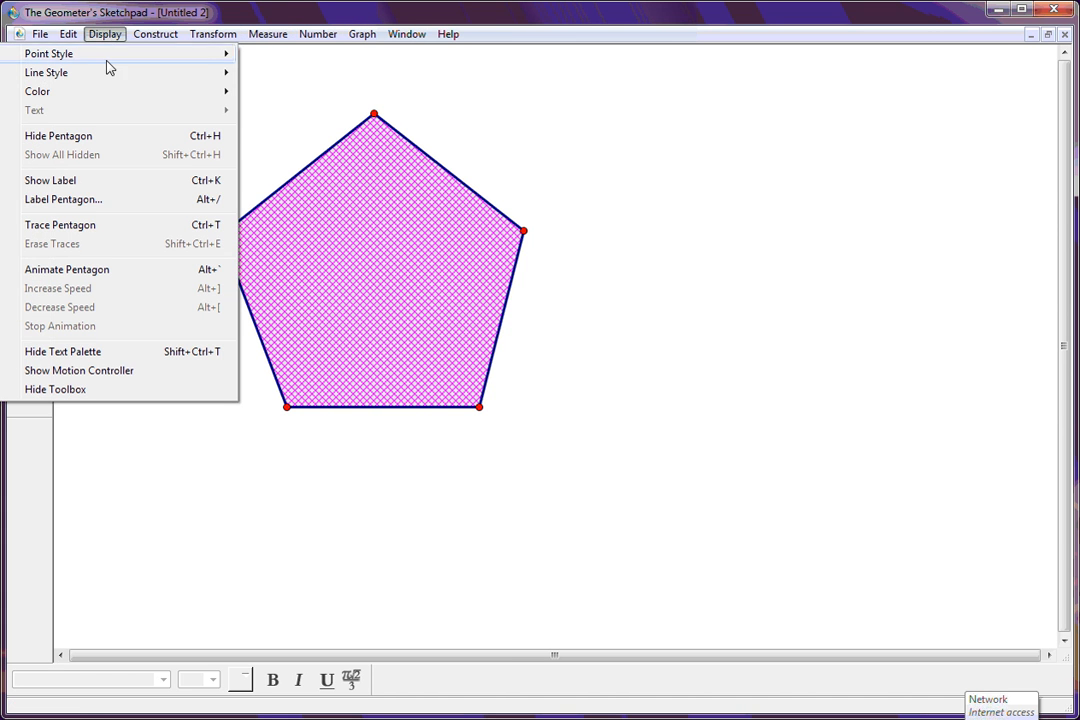
mouse_move(158, 100)
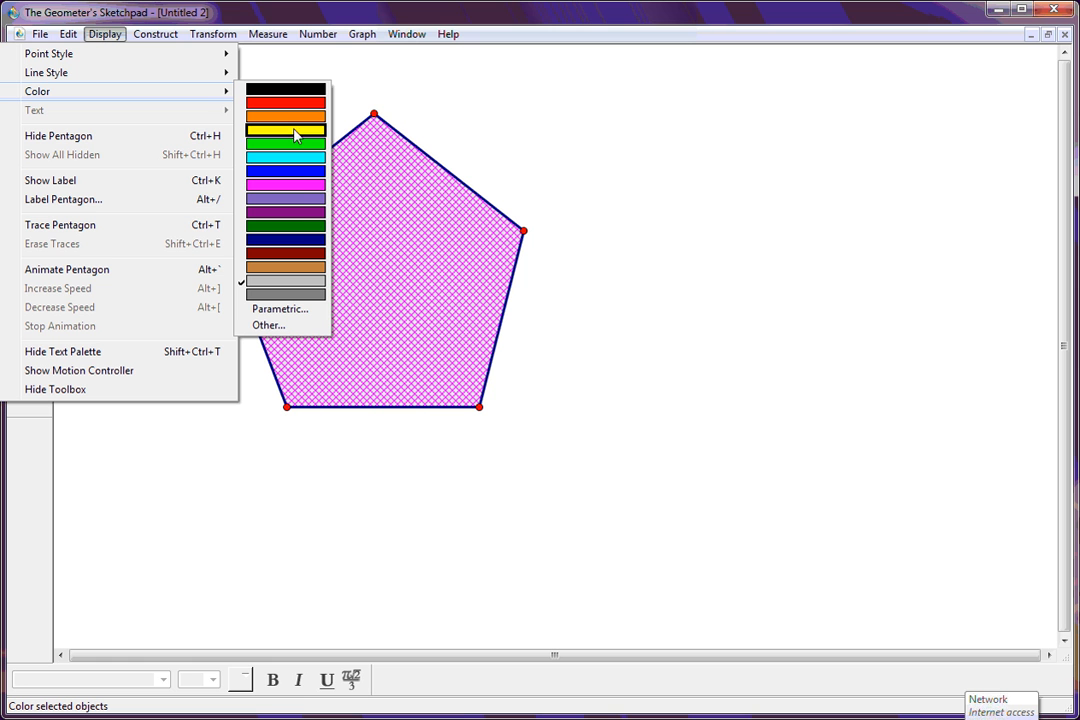
left_click(304, 218)
left_click(562, 108)
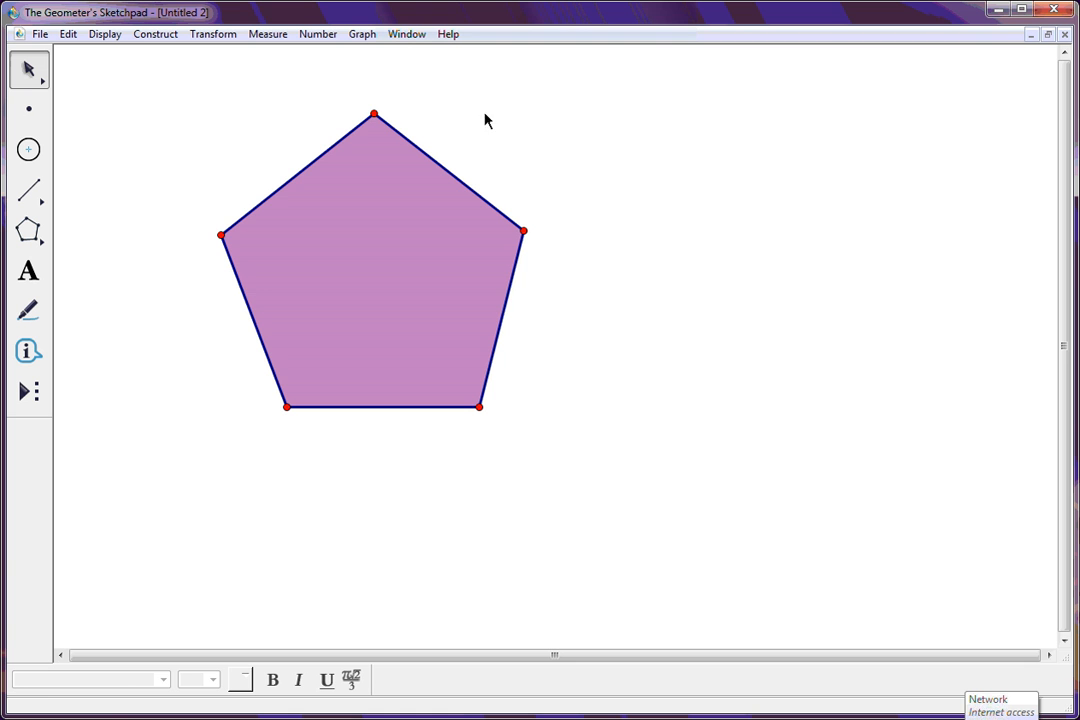
Step: Shift the pentagon's top vertex slightly to the left and clear the selection
mouse_move(376, 113)
left_mouse_down()
mouse_move(385, 113)
mouse_move(370, 115)
left_mouse_up()
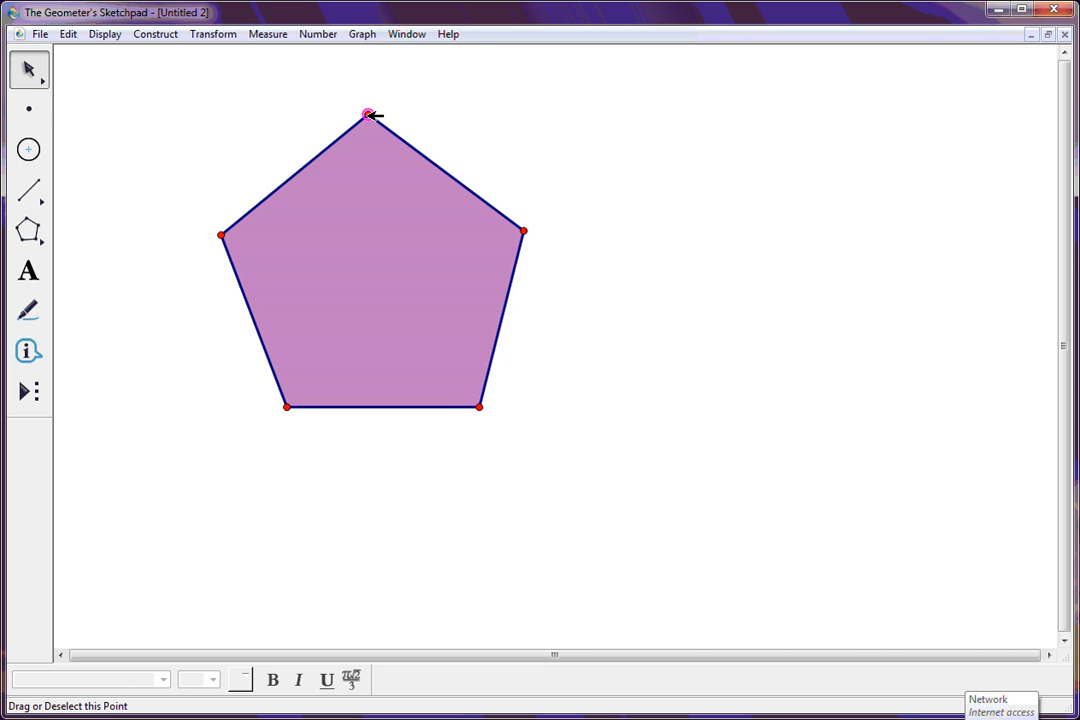
left_click(330, 153)
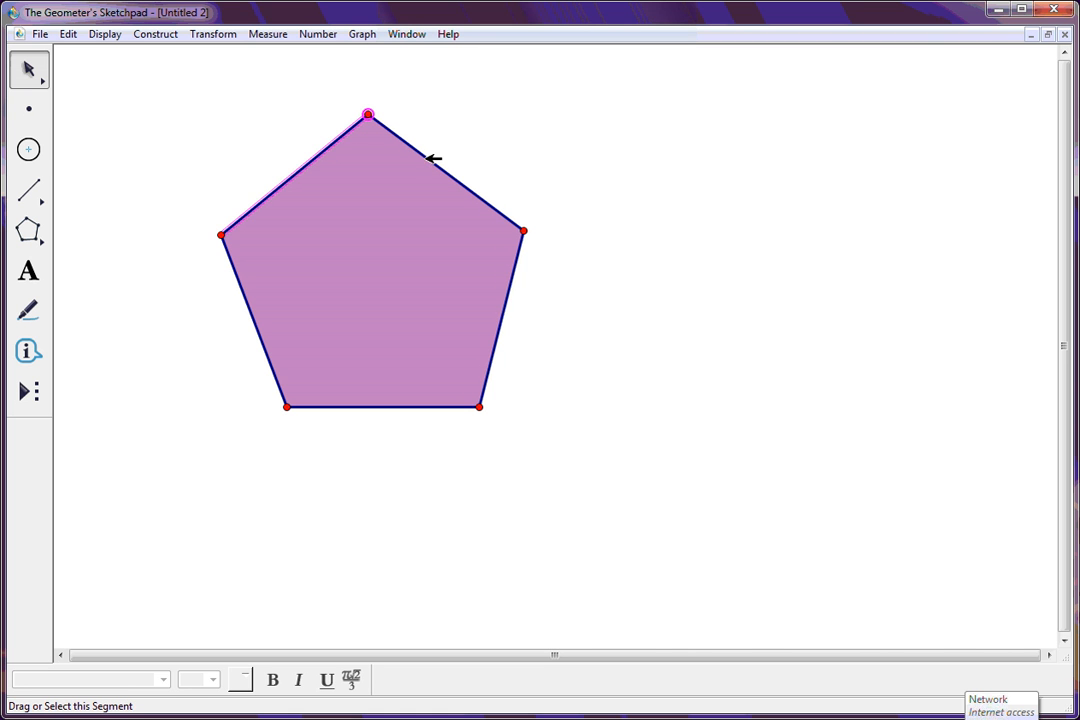
left_click(447, 172)
left_click(578, 127)
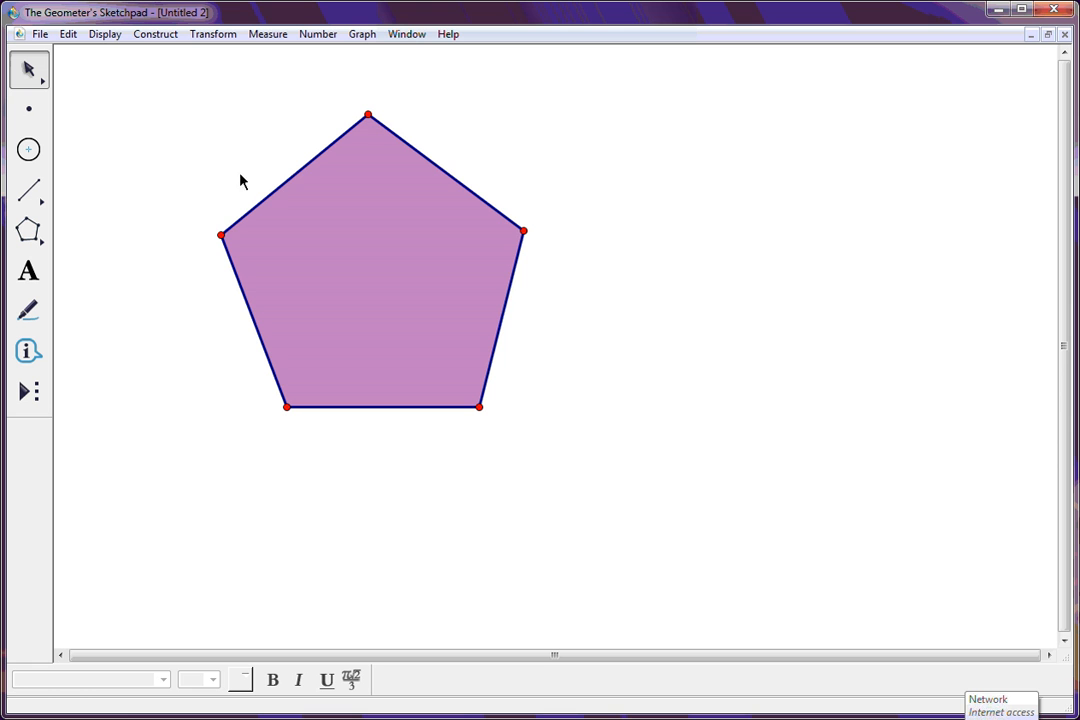
Step: Color all five edges of the pentagon light violet and clear the selection
left_click(294, 177)
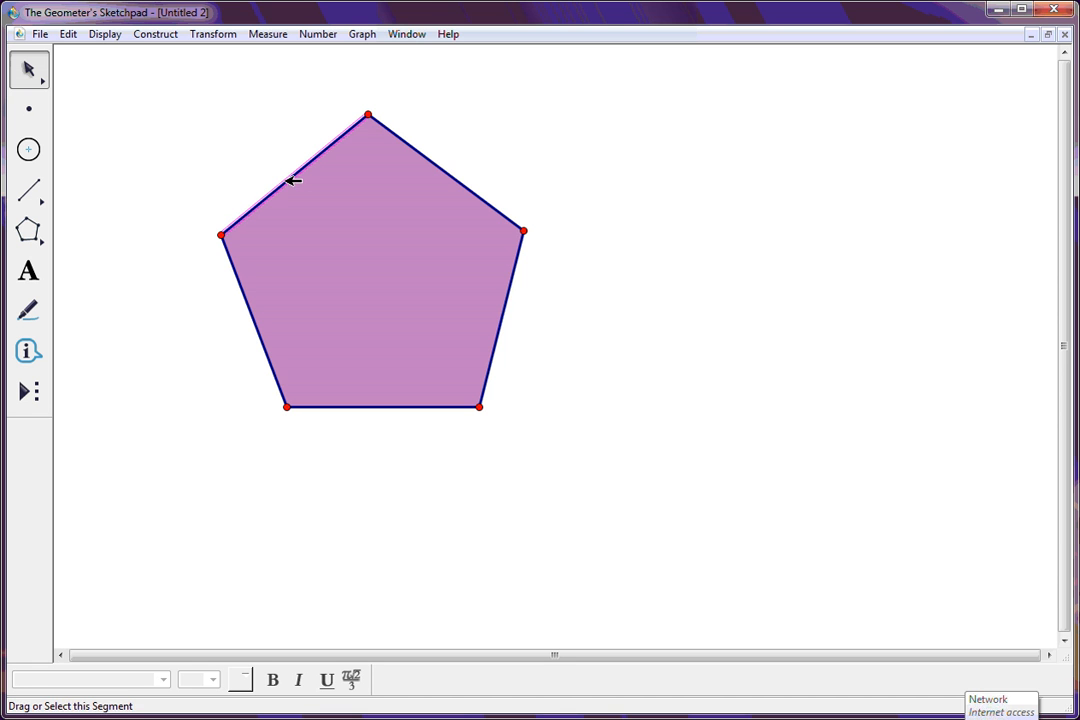
left_click(450, 169)
left_click(503, 333)
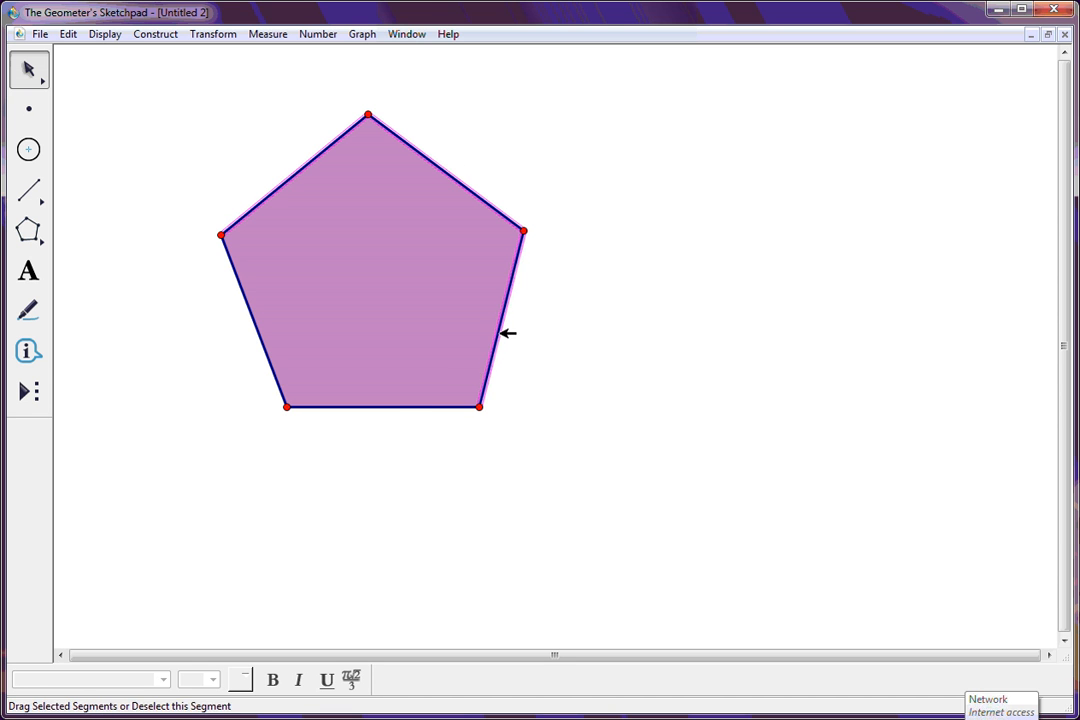
left_click(400, 407)
left_click(256, 313)
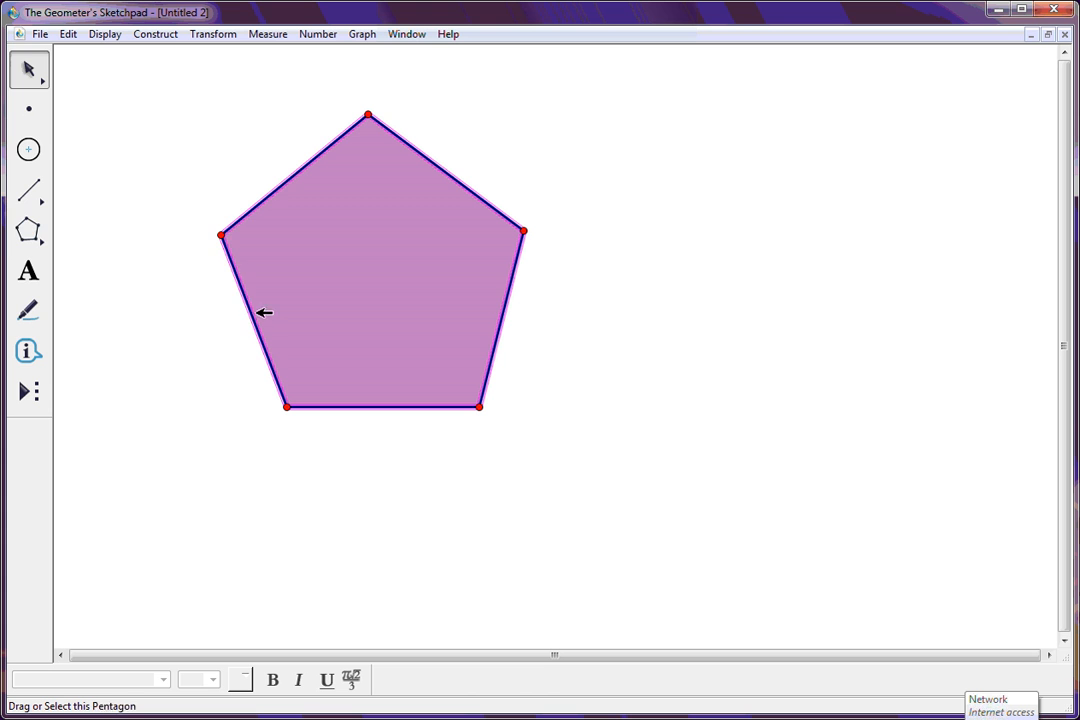
left_click(104, 34)
mouse_move(100, 97)
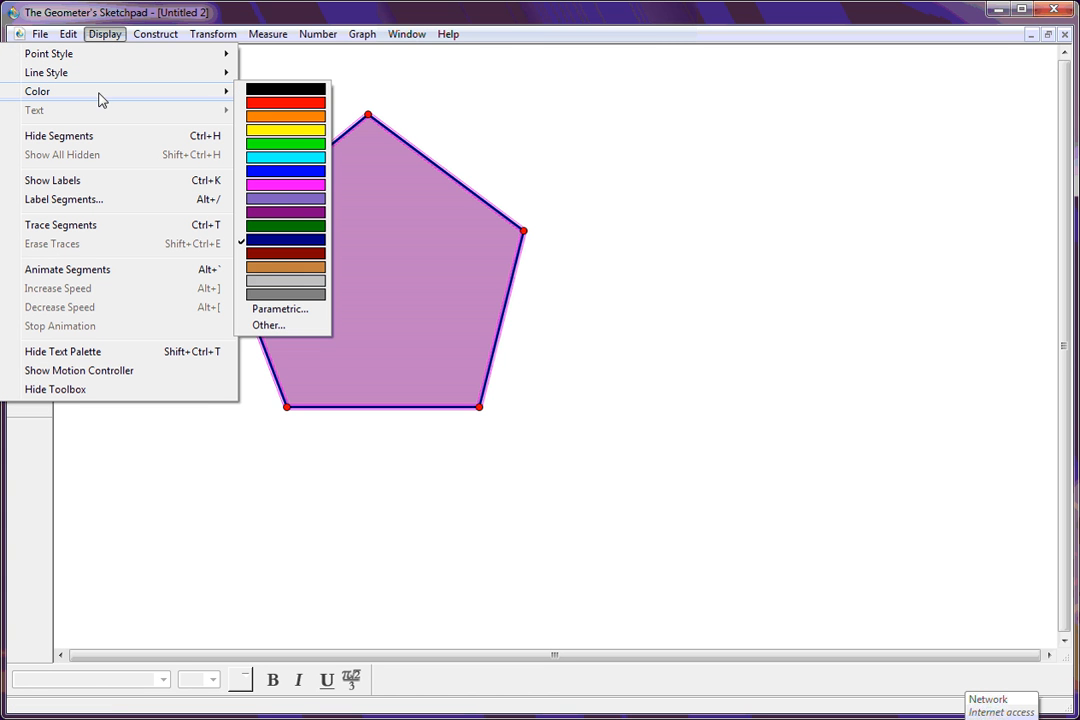
left_click(300, 207)
left_click(627, 113)
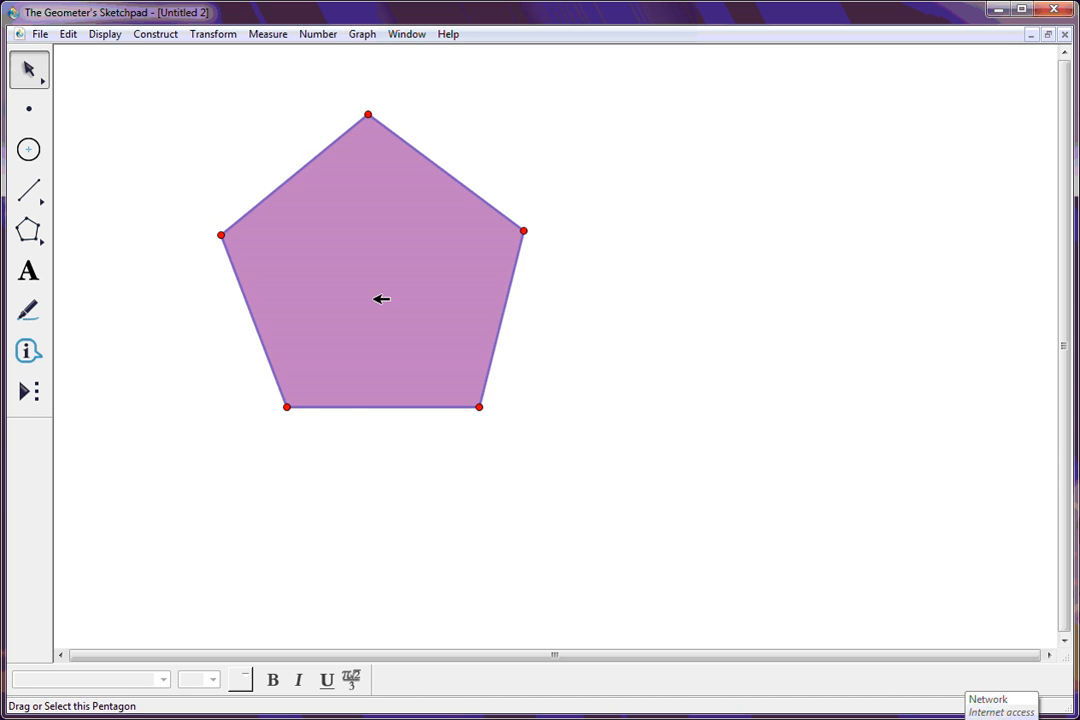
Step: Move the whole pentagon by its interior to the right half of the sketch and back to the left half
mouse_move(381, 299)
left_mouse_down()
mouse_move(700, 279)
mouse_move(436, 316)
mouse_move(306, 258)
mouse_move(787, 266)
left_mouse_up()
left_click(340, 314)
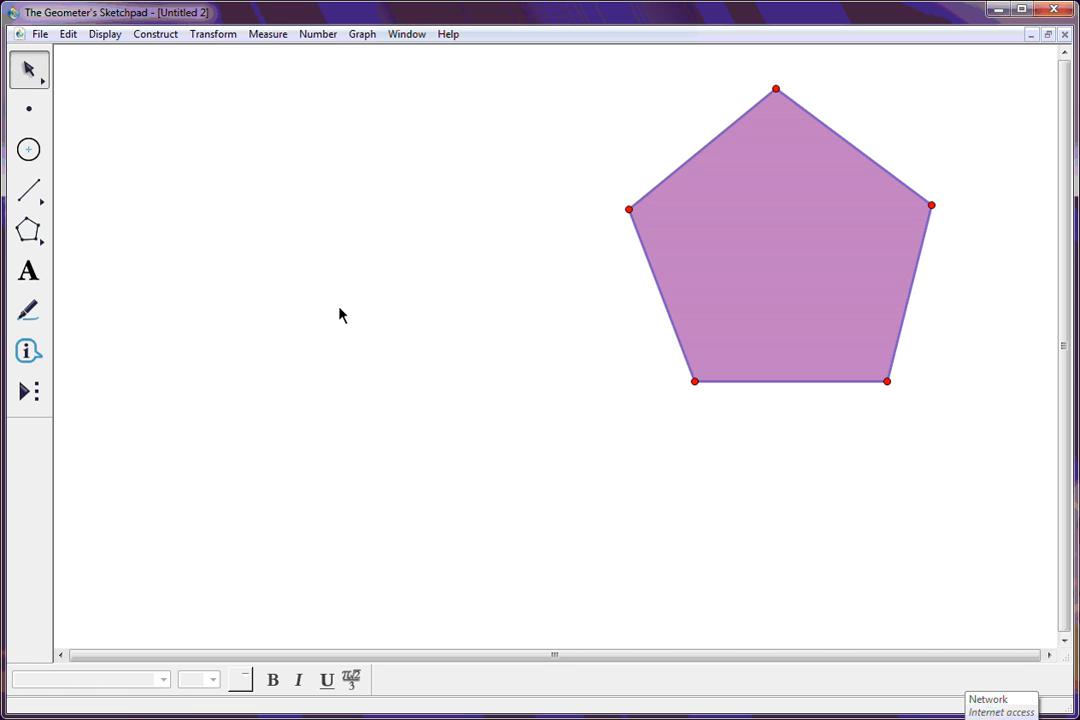
mouse_move(757, 256)
left_mouse_down()
mouse_move(473, 282)
mouse_move(348, 276)
left_mouse_up()
Step: Delete the entire pentagon with its vertices, edges and interior
left_click_drag(101, 94, 669, 472)
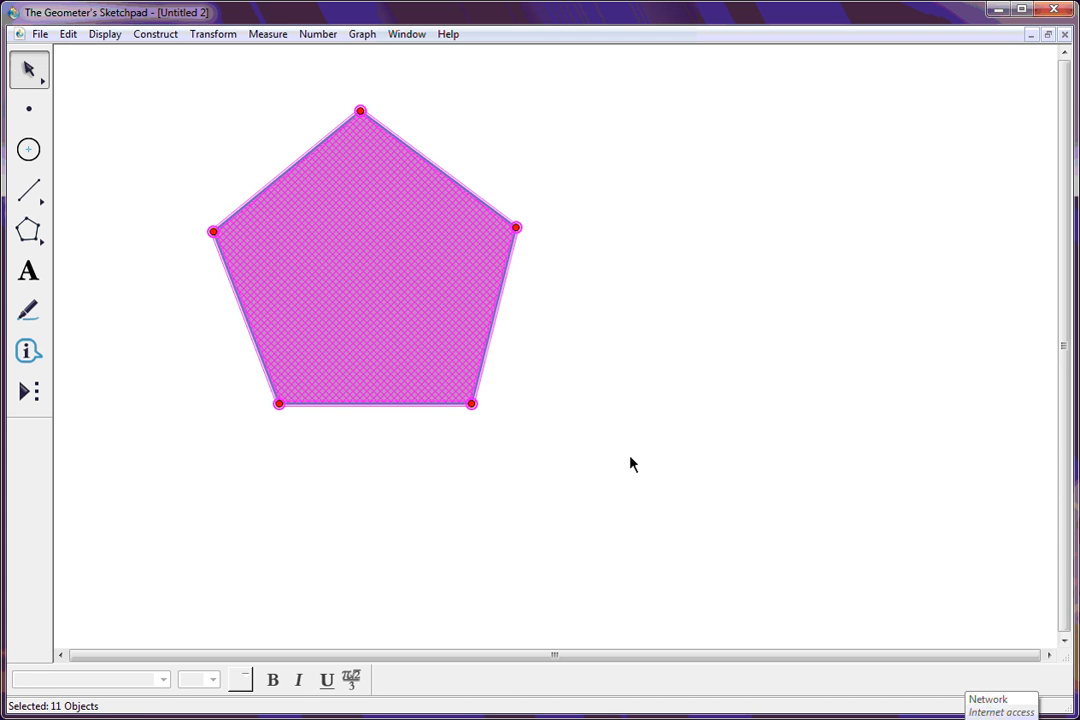
key("Delete")
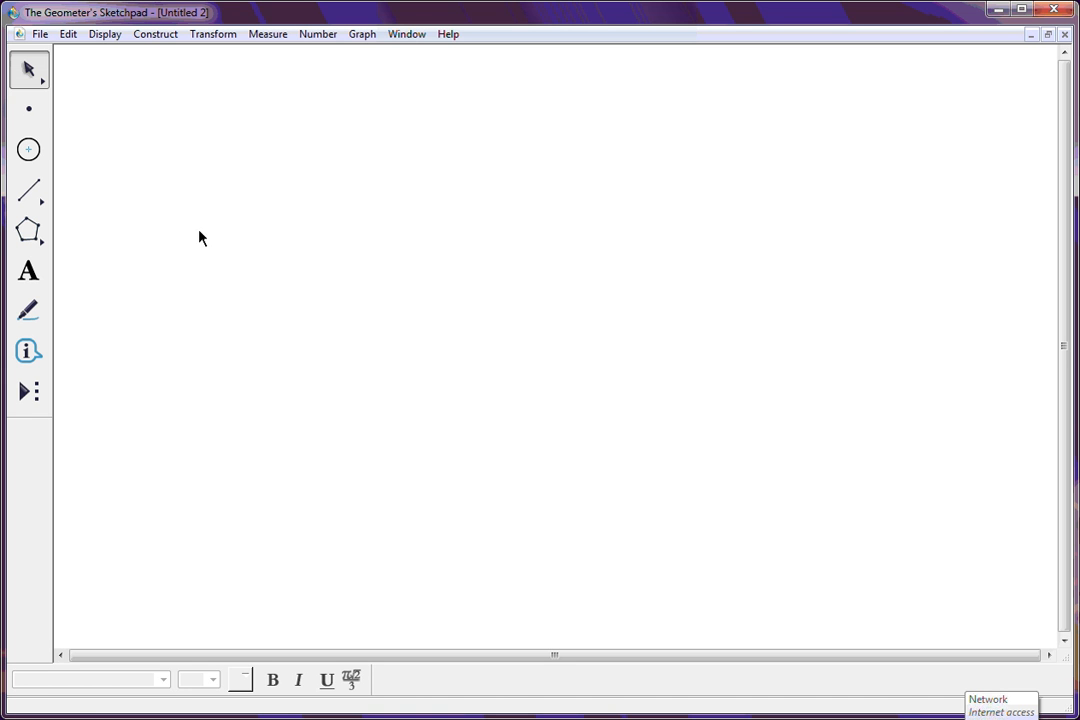
Step: Place six free points in the empty sketch, arranged as three horizontal pairs one below the other
left_click(30, 112)
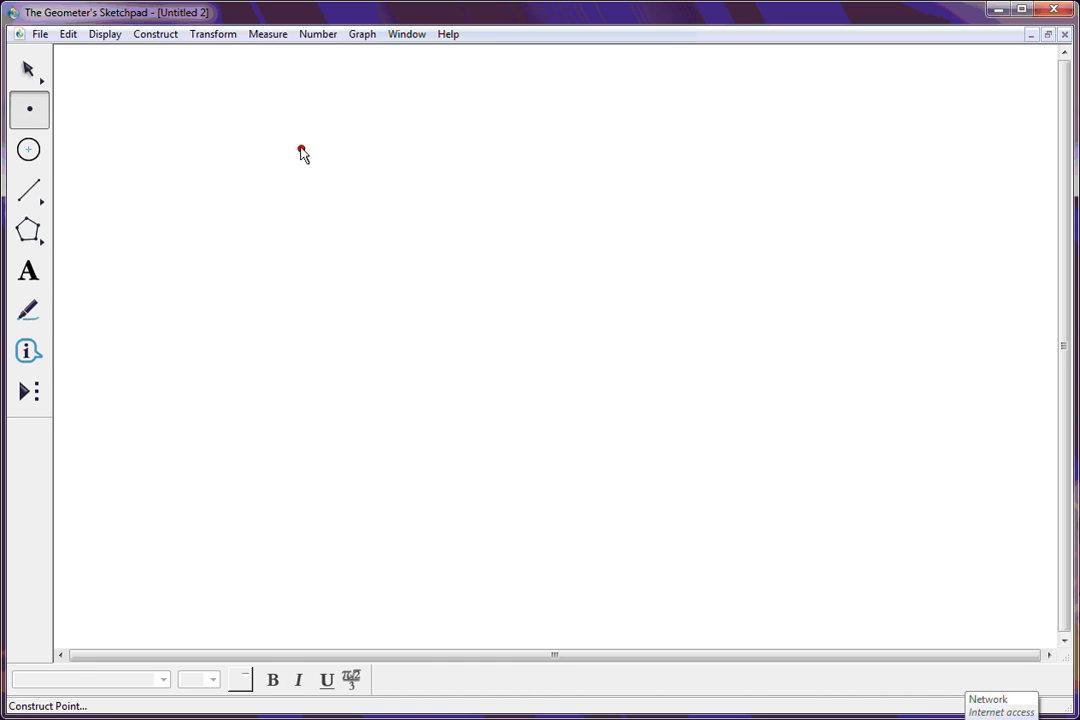
left_click(293, 145)
left_click(581, 145)
left_click(291, 320)
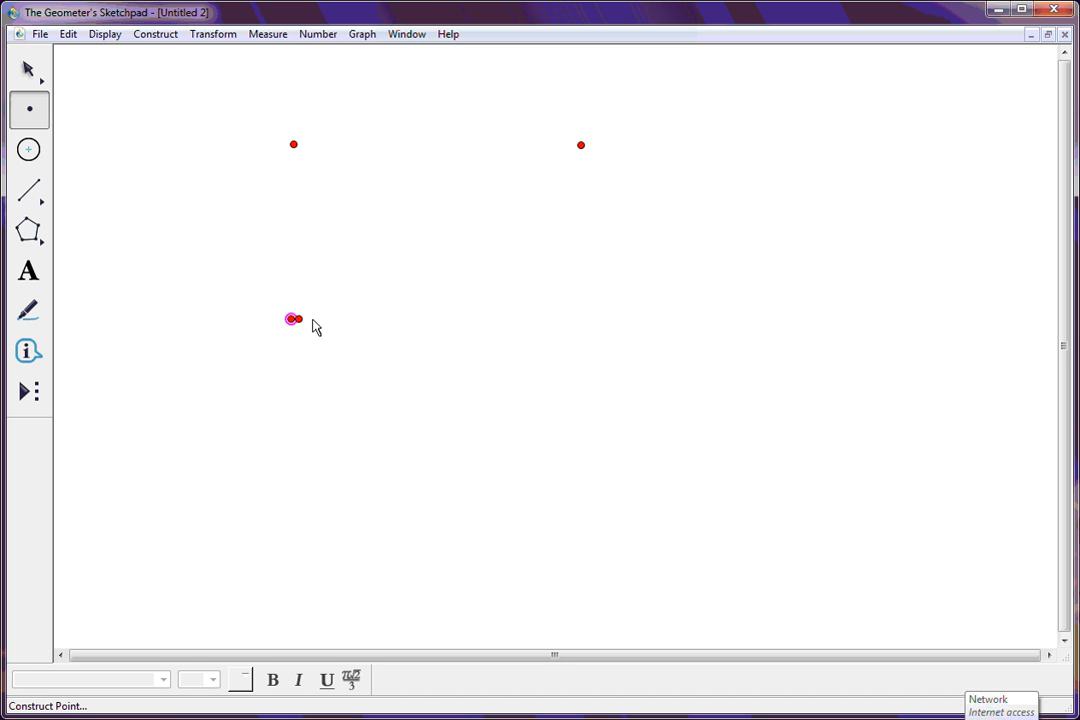
left_click(588, 322)
left_click(291, 504)
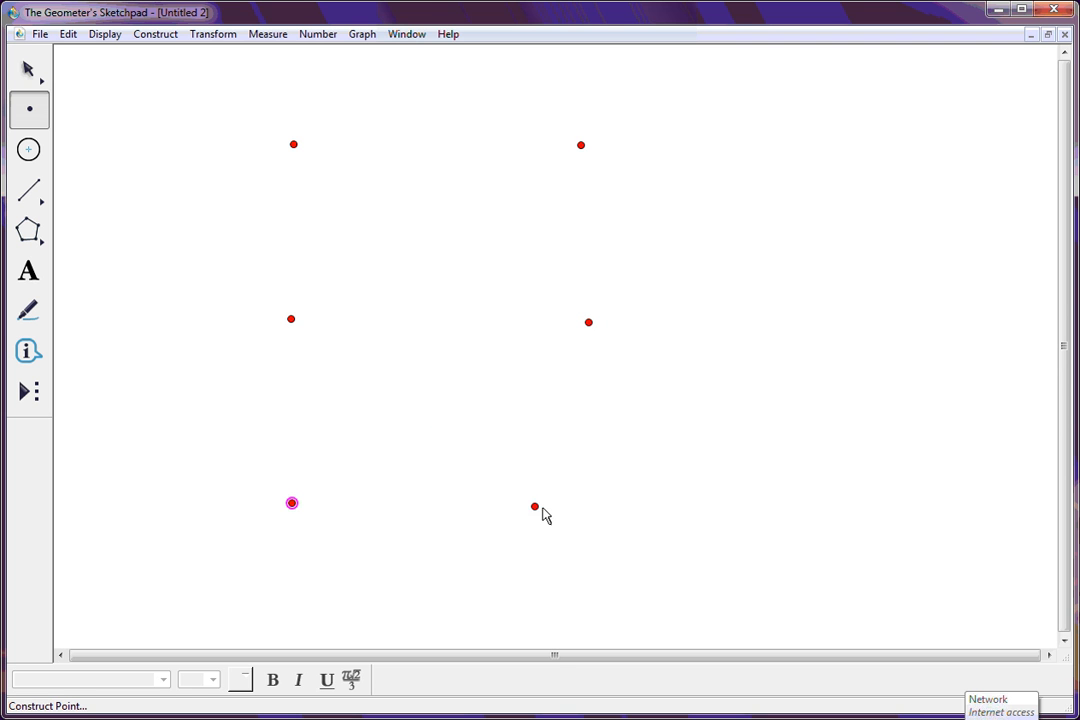
left_click(599, 503)
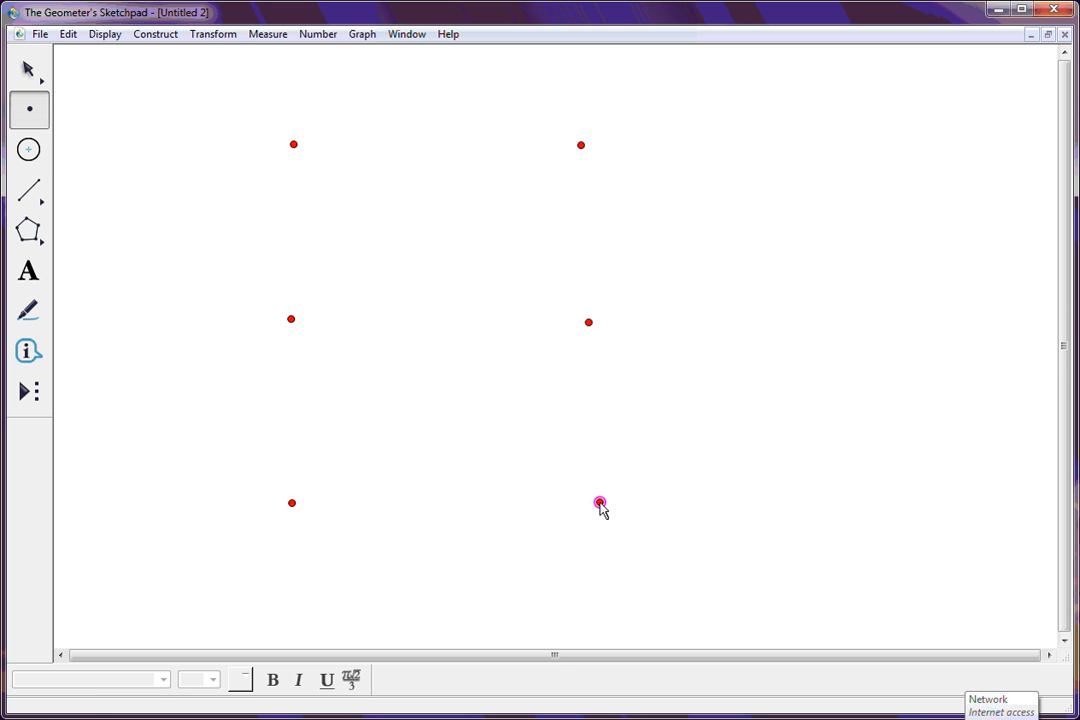
Step: Construct a segment between the upper pair of points and lengthen it slightly to the right by its right endpoint
left_click(29, 71)
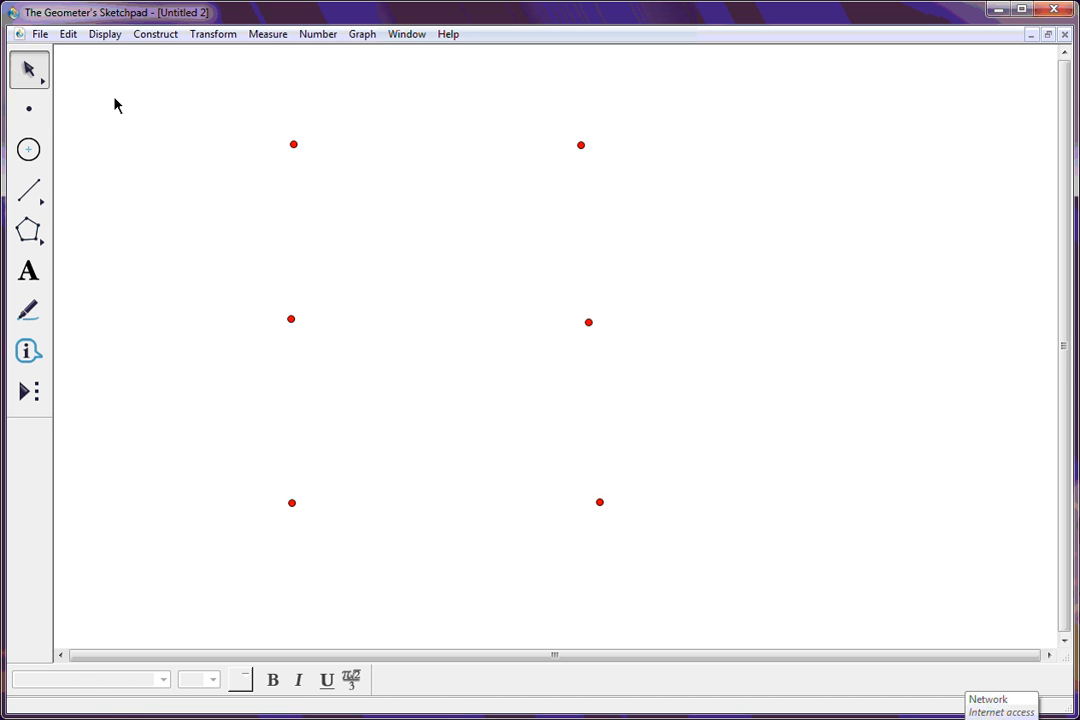
left_click(294, 145)
left_click(587, 146)
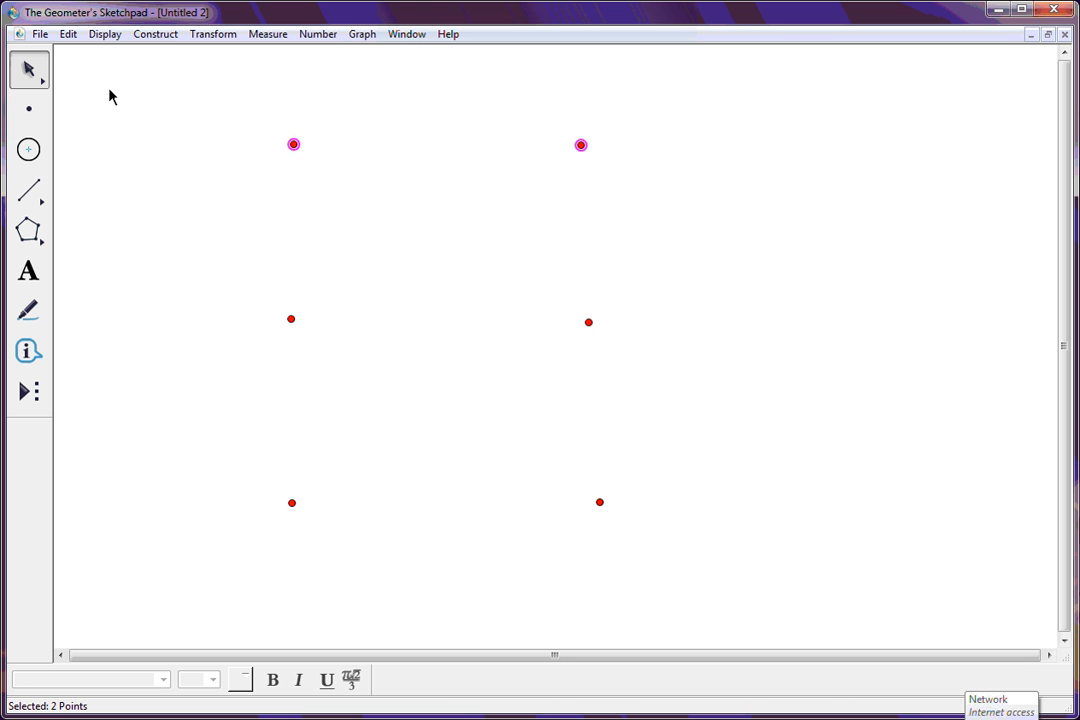
left_click(158, 37)
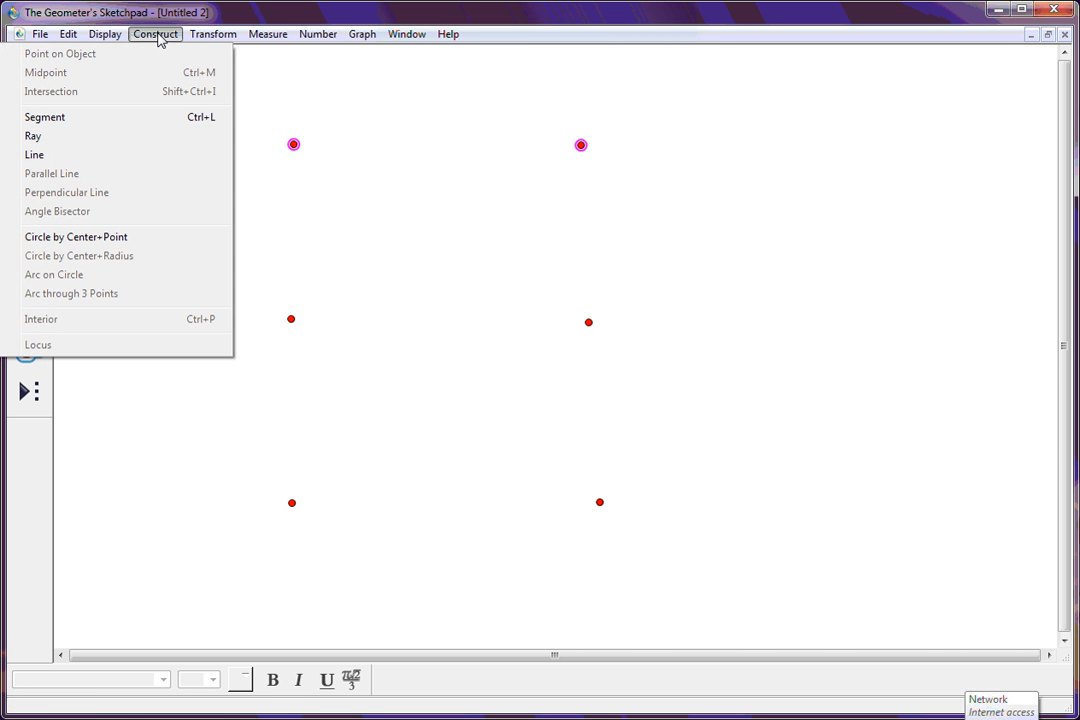
left_click(93, 121)
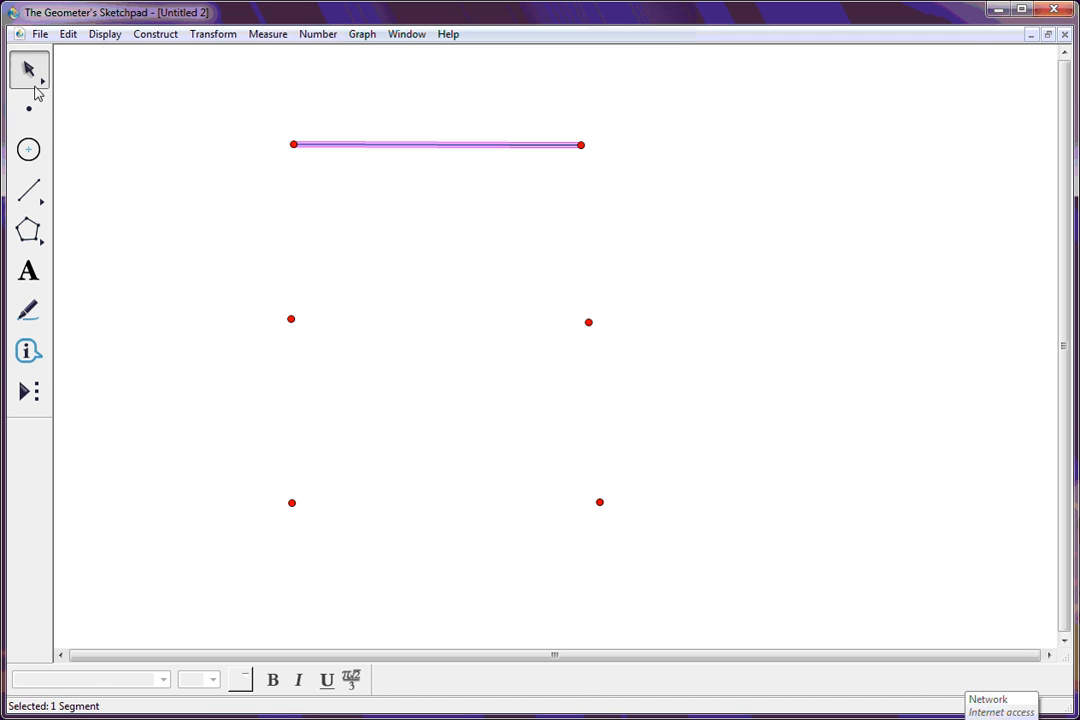
left_click(130, 147)
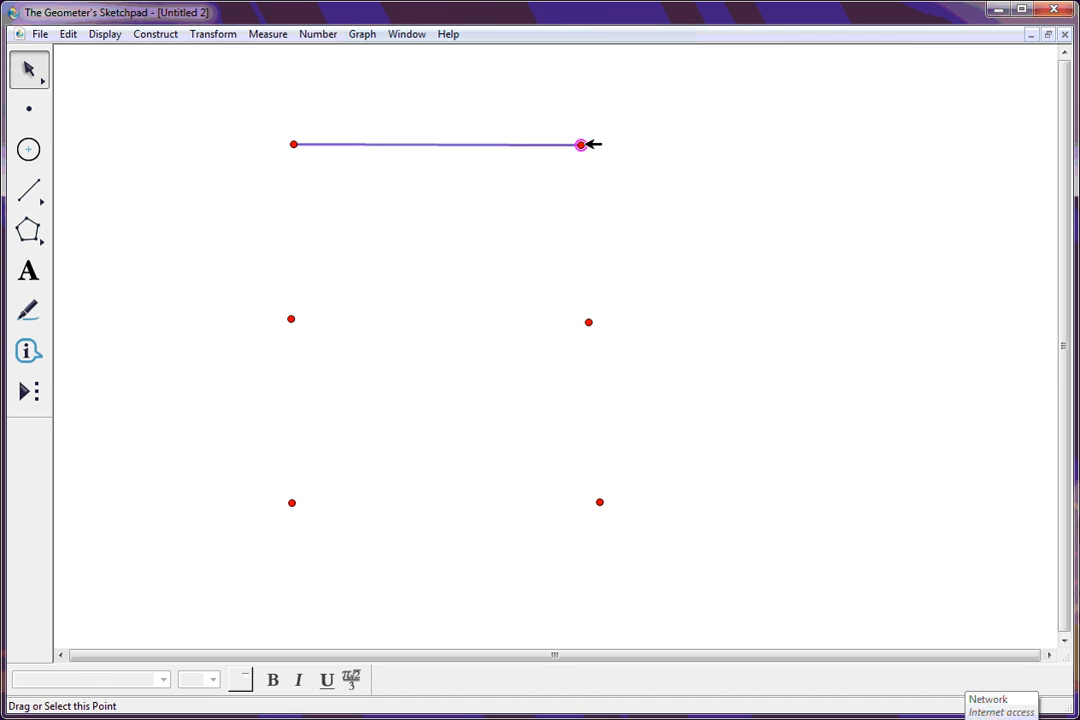
mouse_move(584, 145)
left_mouse_down()
mouse_move(645, 146)
mouse_move(602, 143)
left_mouse_up()
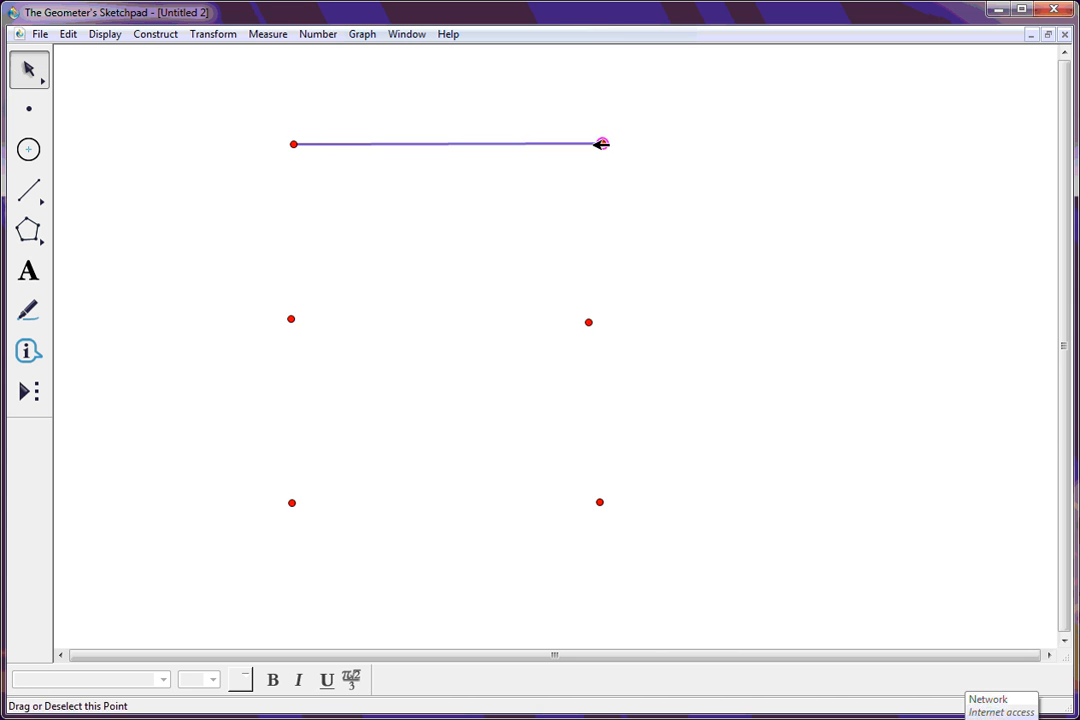
Step: Try to construct rays with the middle pair of points and the segment's right endpoint selected, undo them and clear the selection
left_click(291, 319)
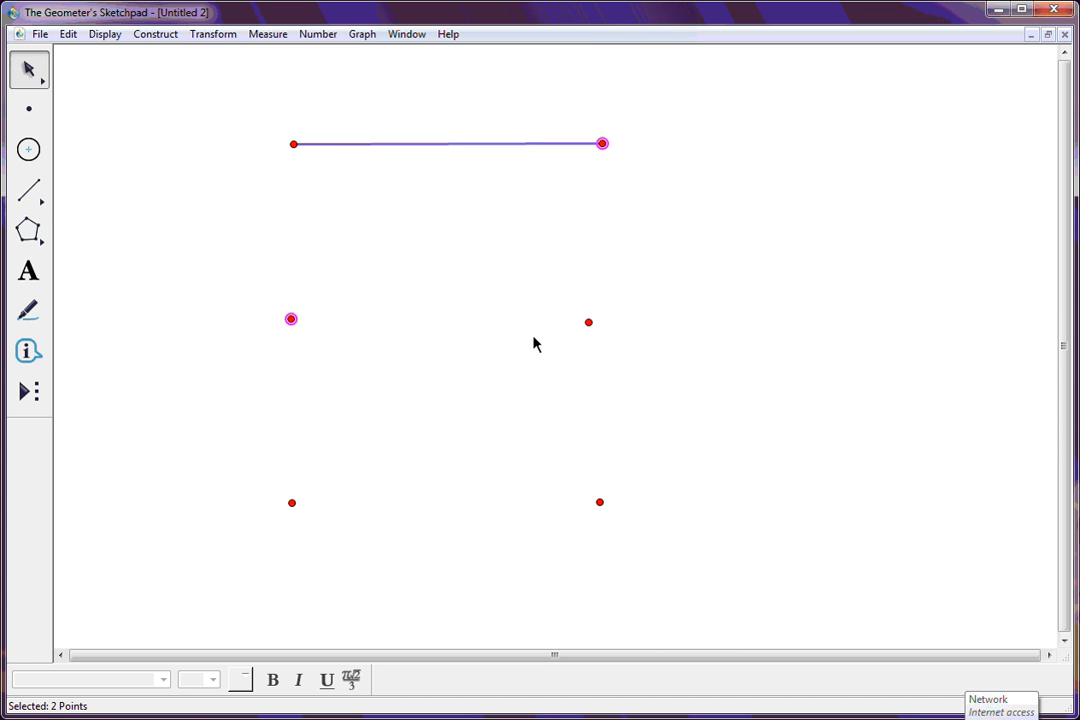
left_click(588, 322)
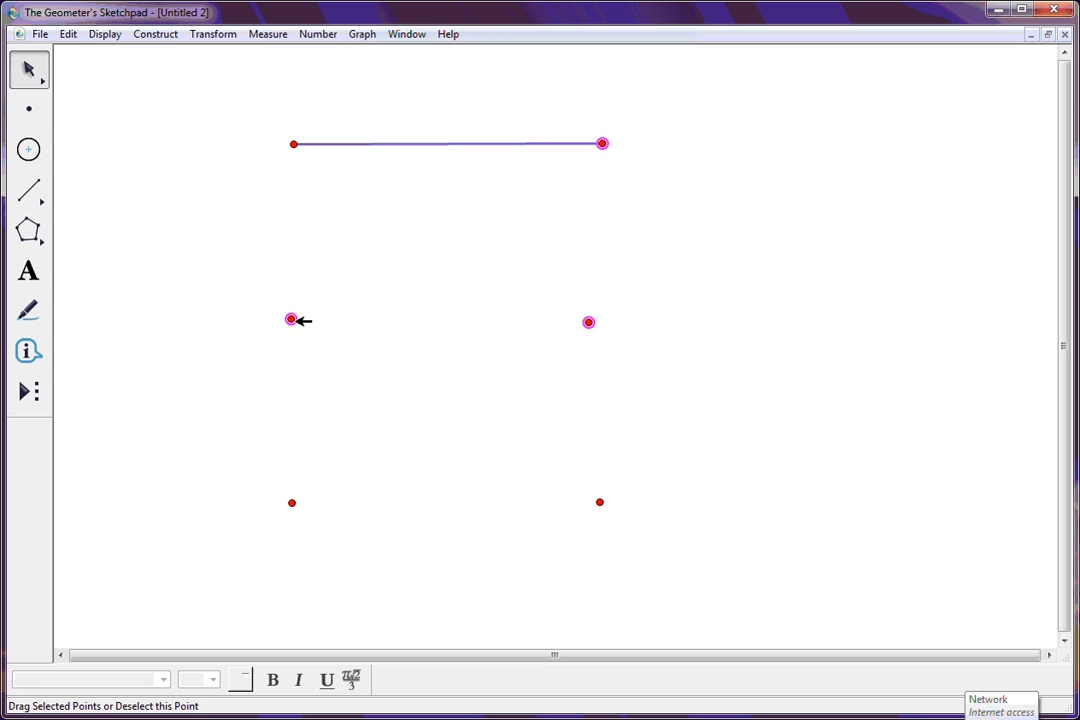
left_click(164, 38)
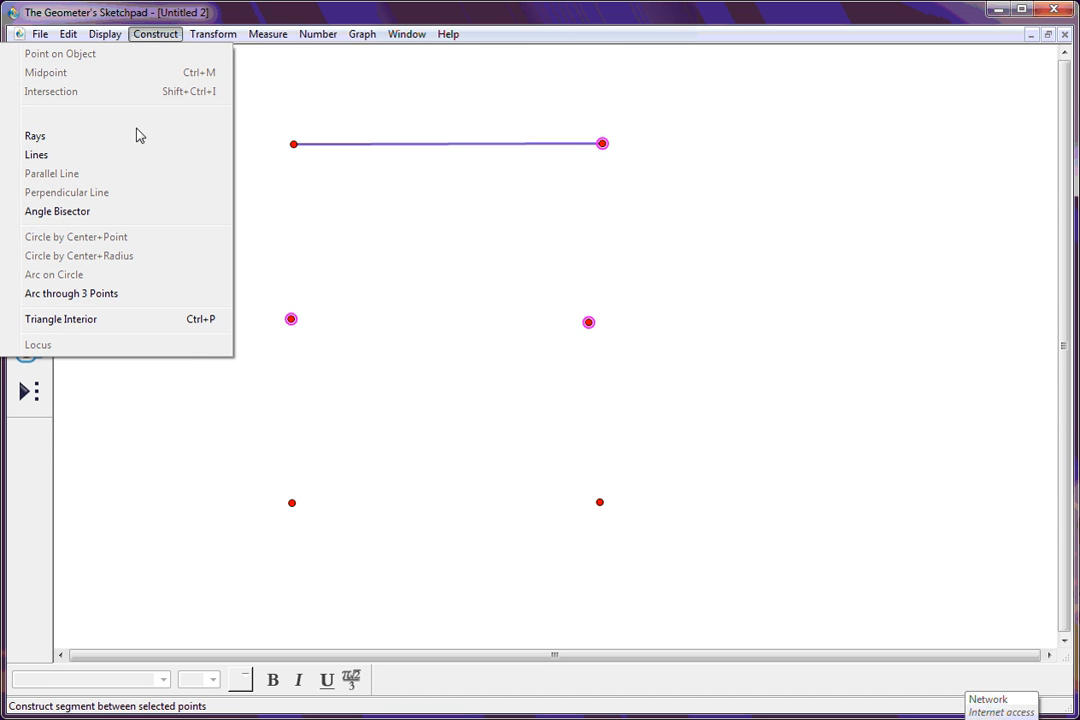
left_click(131, 138)
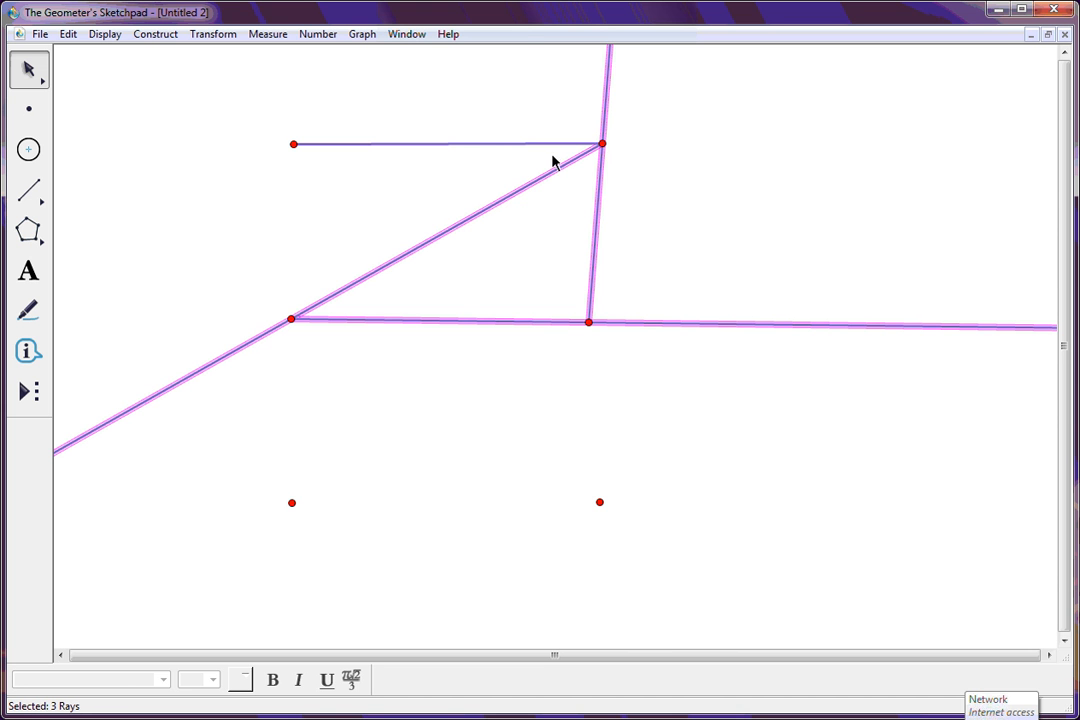
left_click(67, 41)
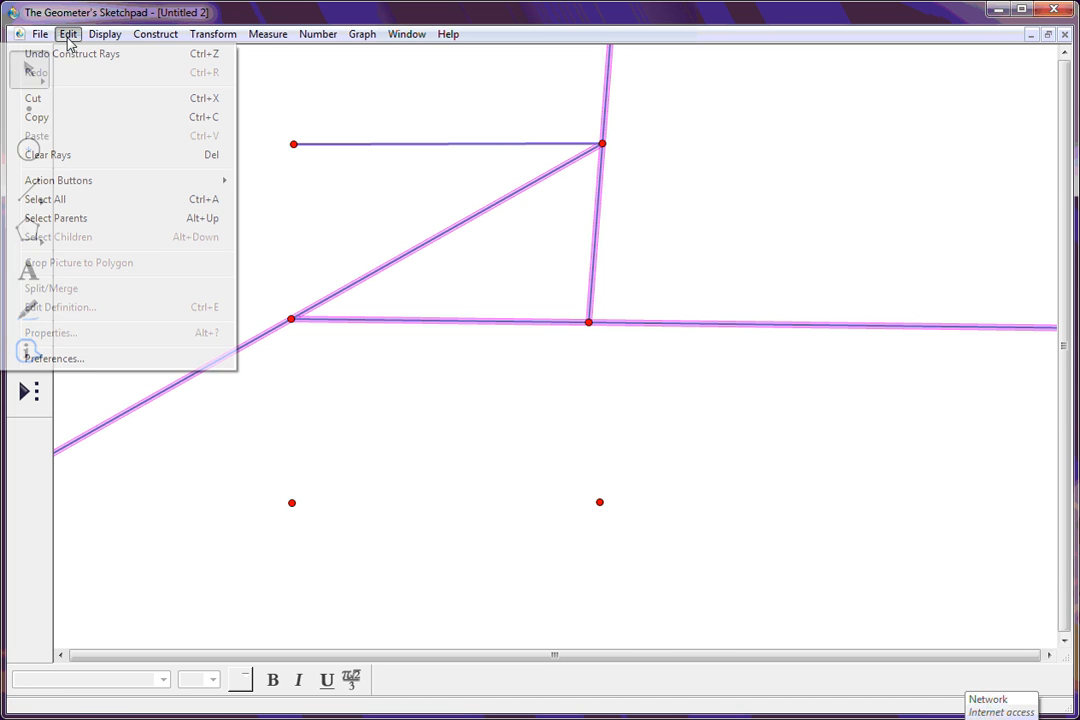
left_click(63, 55)
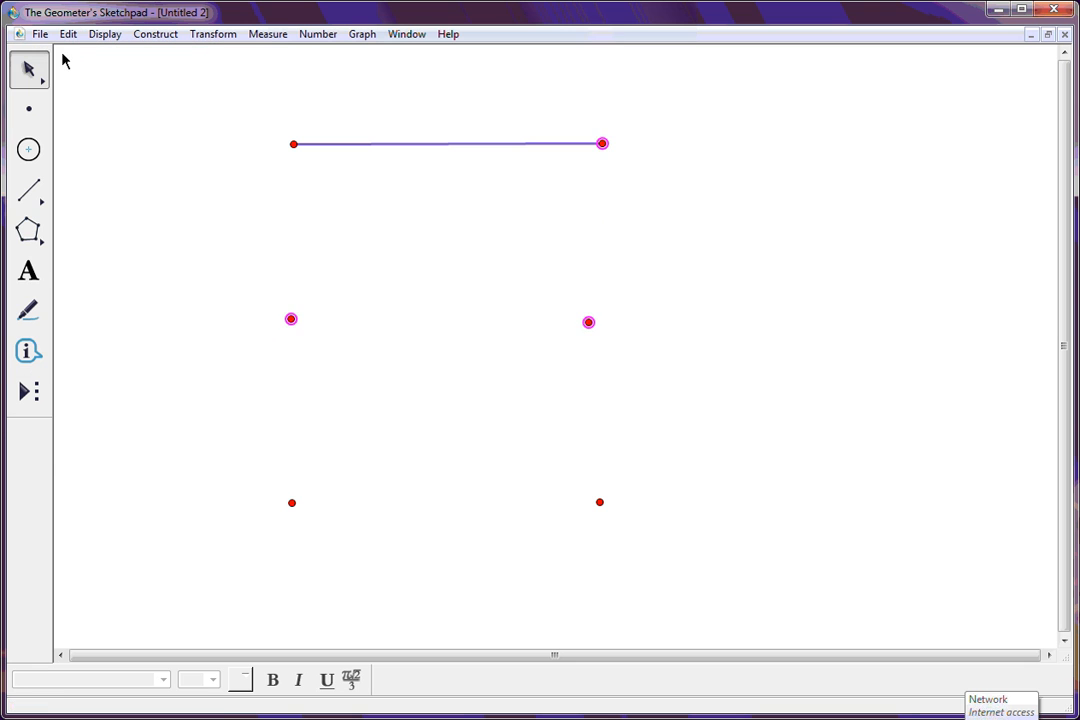
left_click(135, 147)
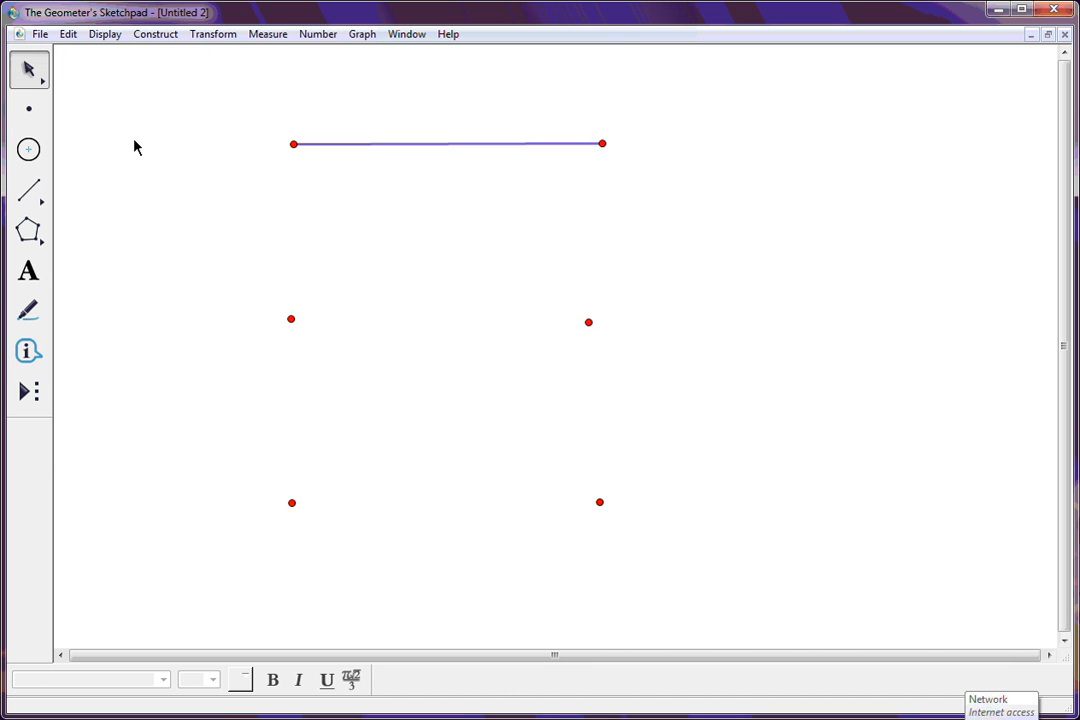
Step: Construct a ray from the middle pair's left point through its right point and clear the selection
left_click(291, 319)
left_click(588, 322)
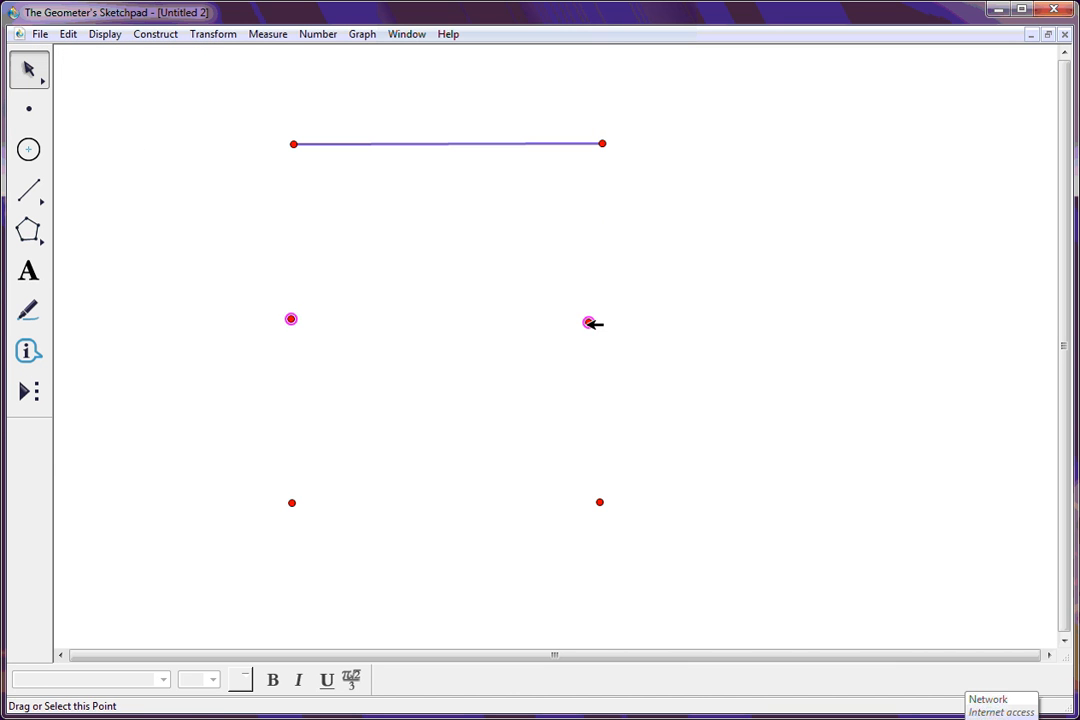
left_click(150, 34)
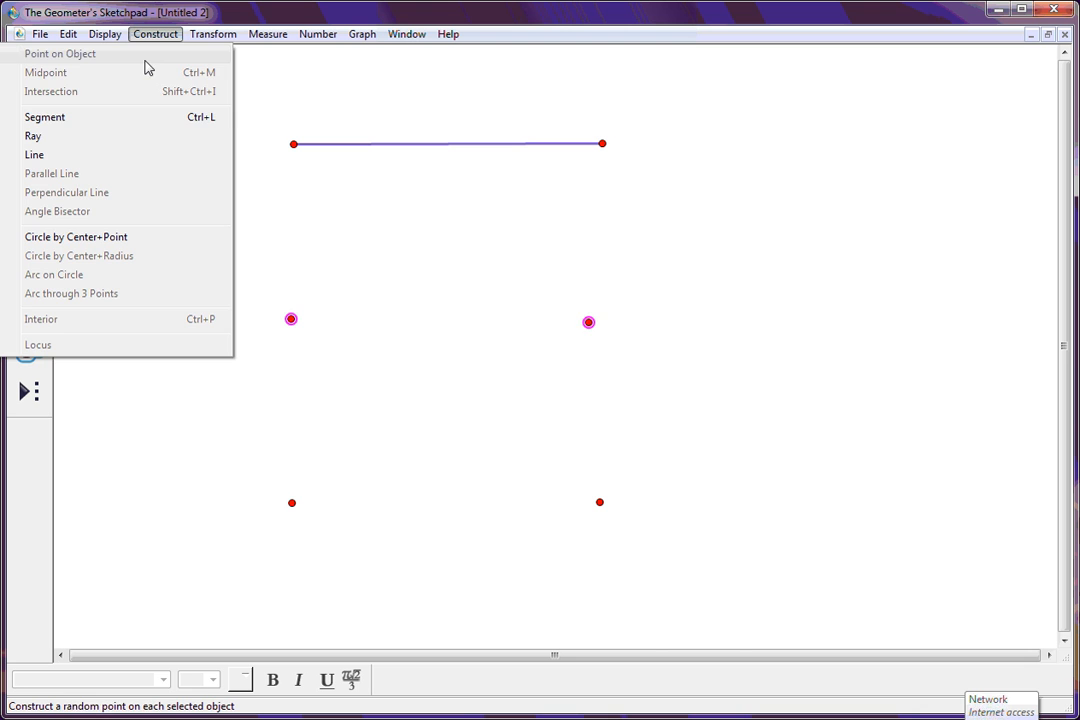
left_click(133, 137)
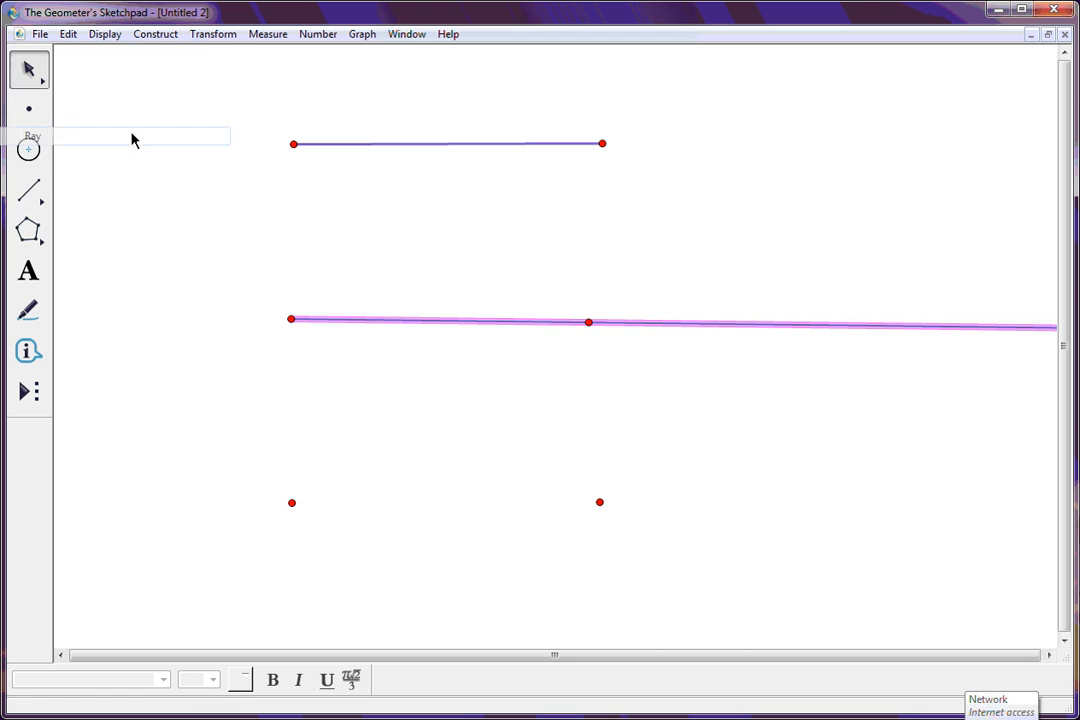
left_click(113, 254)
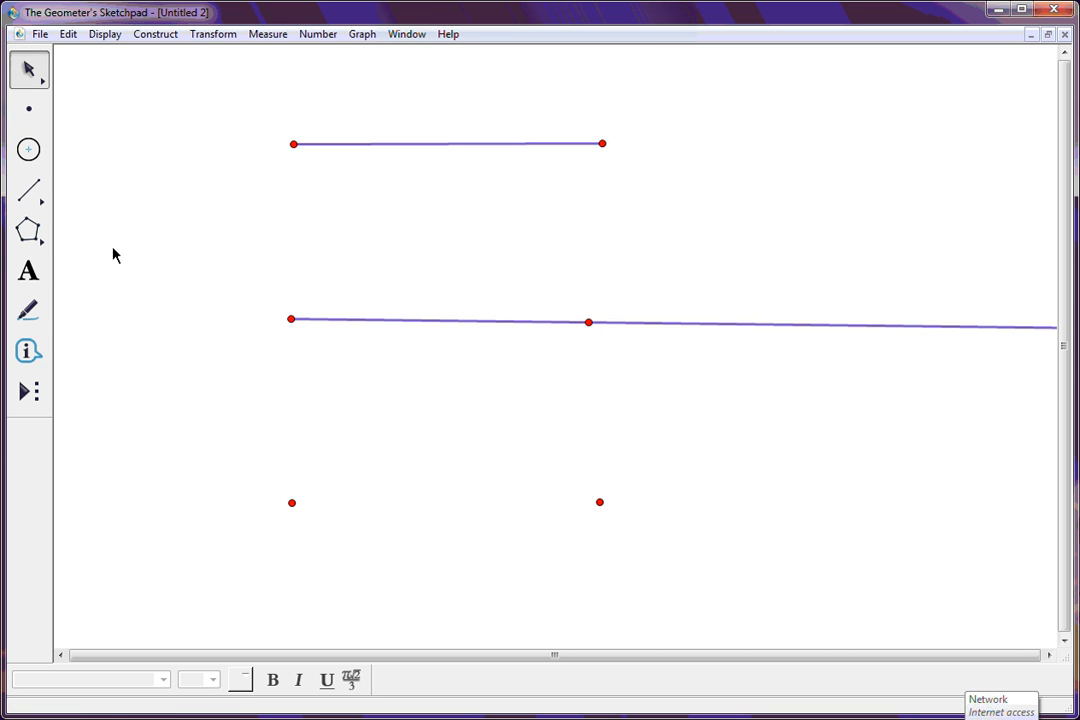
Step: Construct a line through the lower pair of points and clear the selection
left_click(292, 503)
left_click(600, 502)
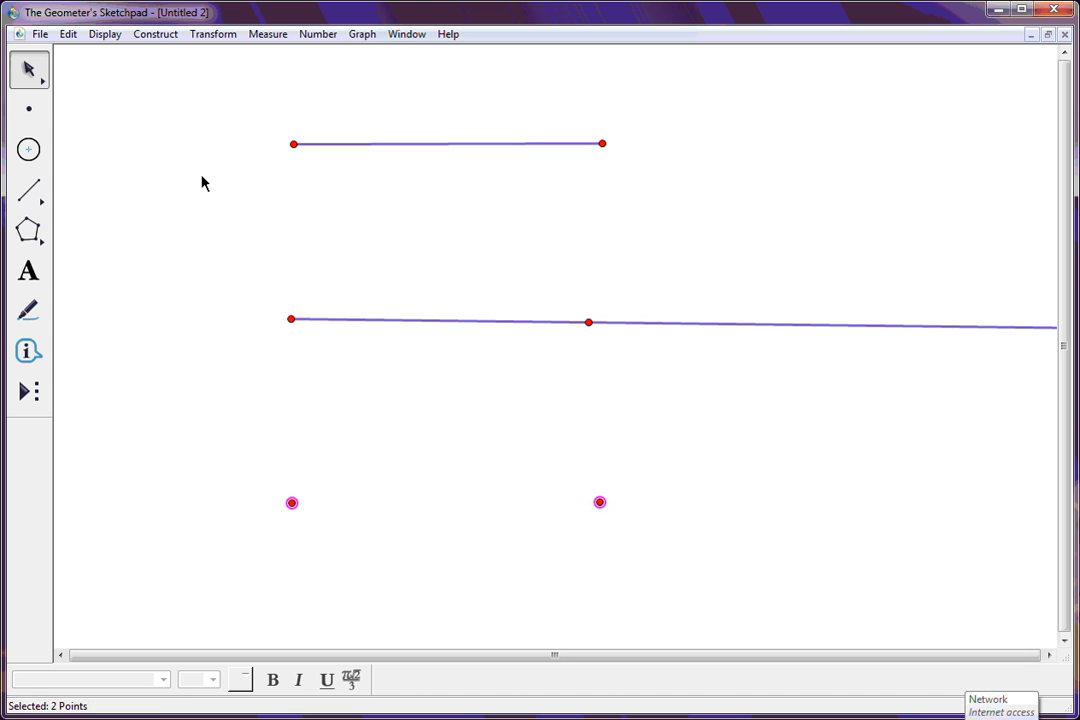
left_click(155, 34)
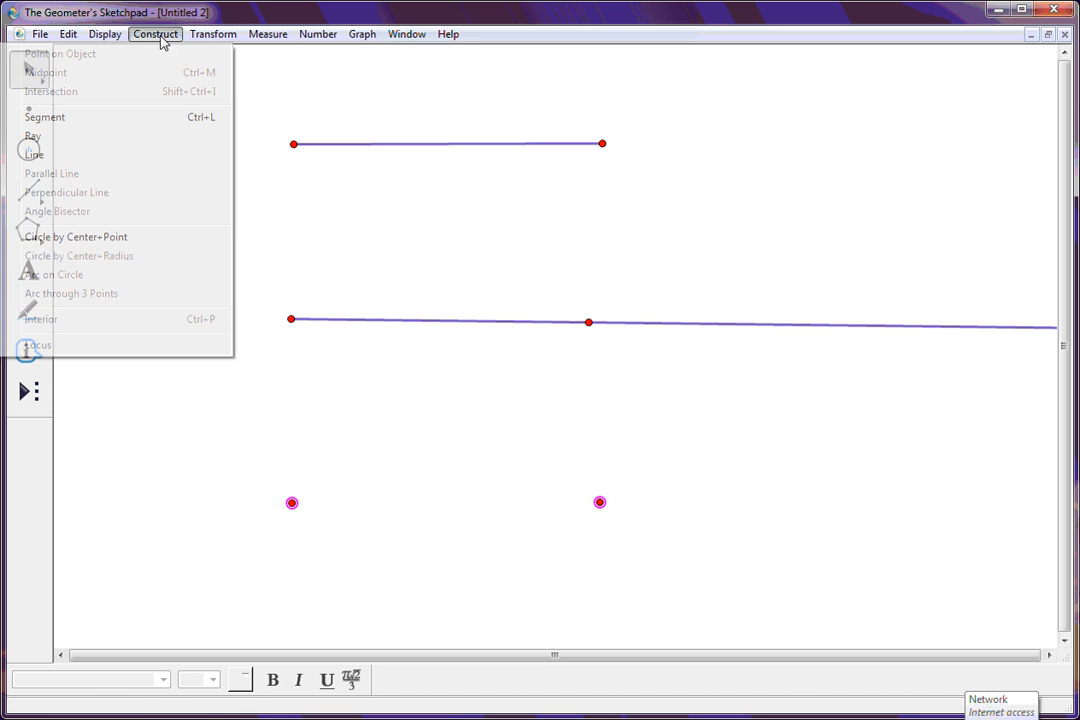
left_click(157, 155)
left_click(620, 430)
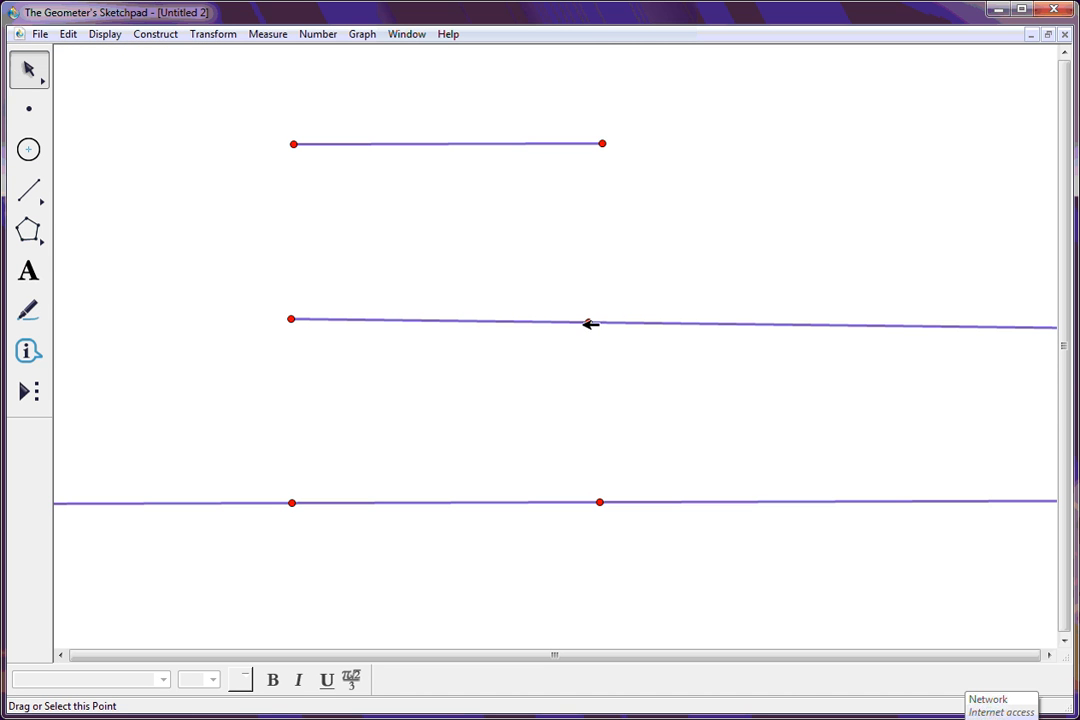
Step: Make the ray horizontal and move the segment, ray and line close together into the upper half of the sketch
left_click_drag(590, 322, 511, 291)
left_click_drag(489, 142, 480, 183)
left_click_drag(485, 501, 481, 427)
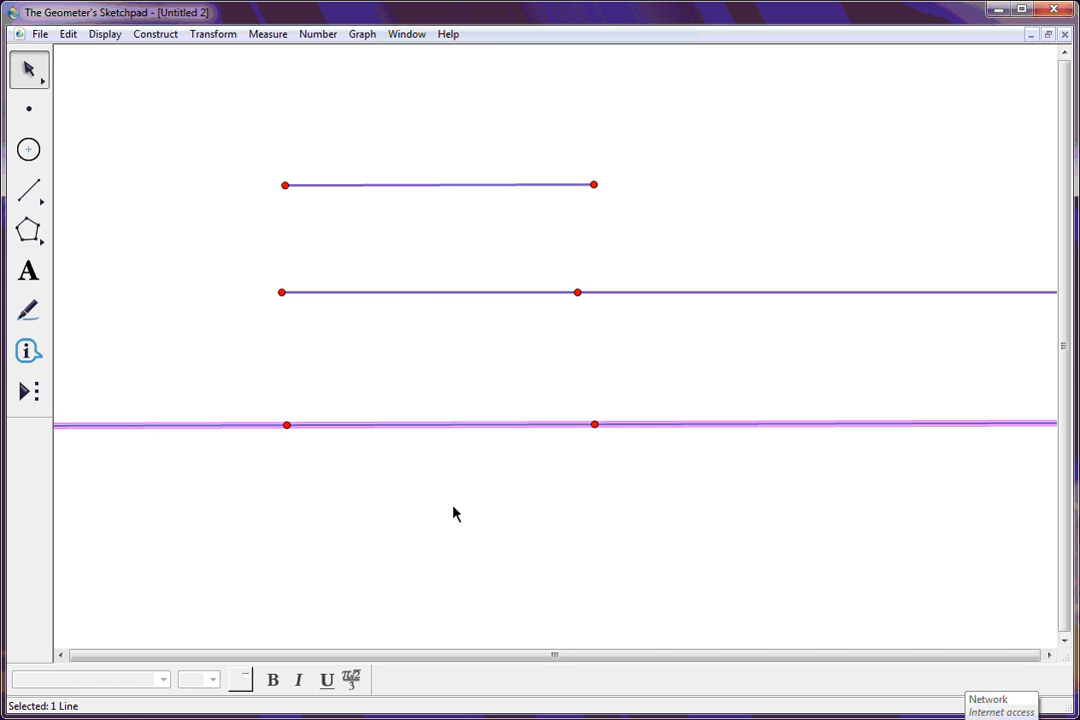
left_click_drag(434, 185, 277, 120)
left_click_drag(417, 292, 265, 198)
left_click_drag(374, 424, 386, 304)
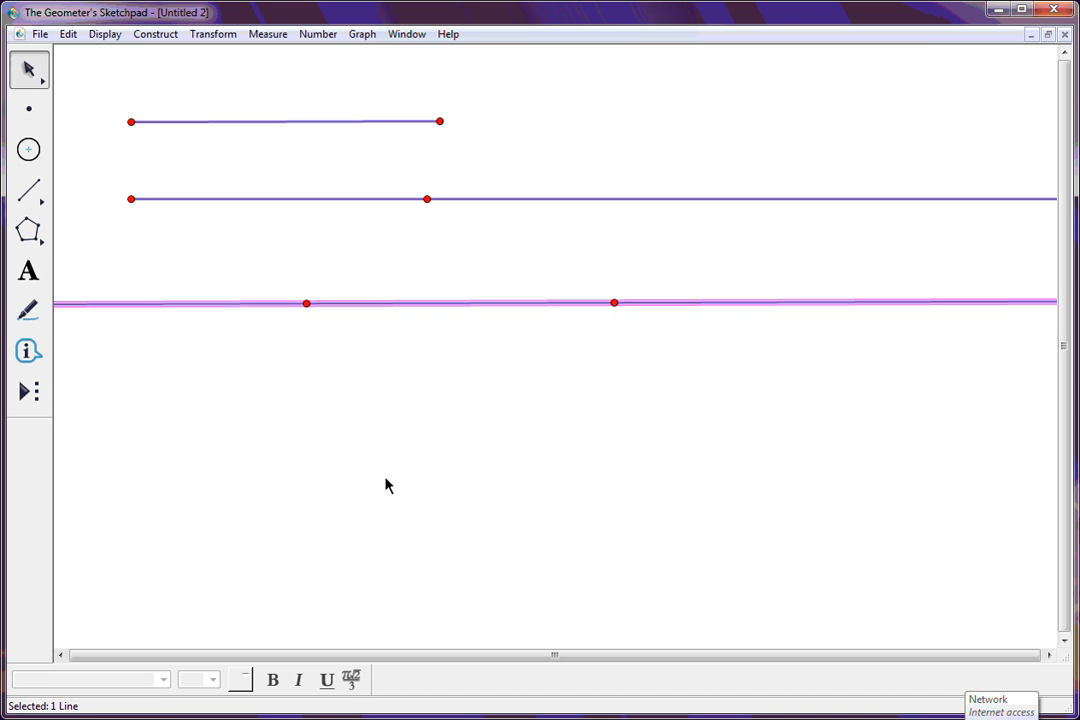
Step: Place two free points side by side in the empty area below the line
left_click(30, 112)
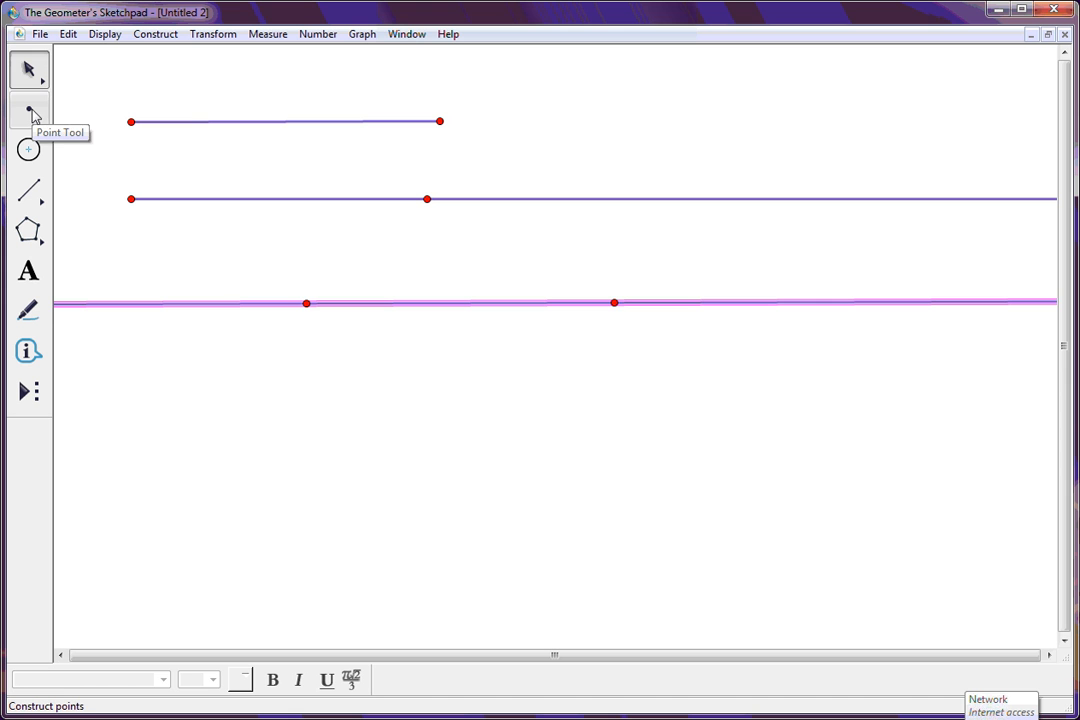
left_click(325, 490)
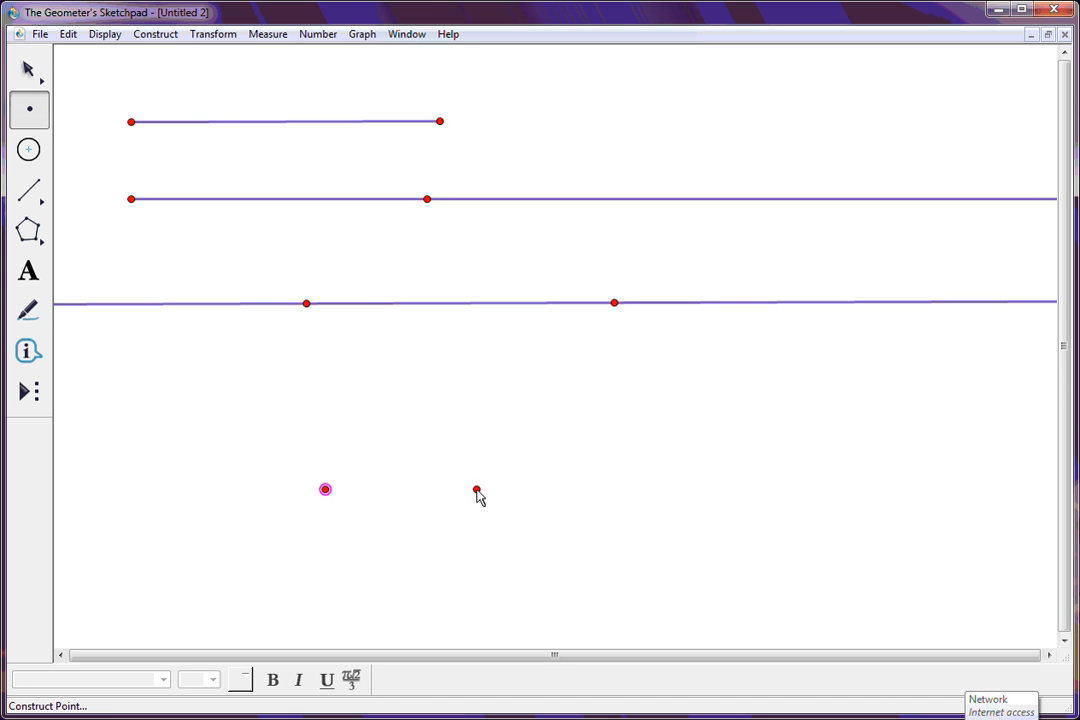
left_click(476, 490)
Step: Construct a circle centered on the new left point through the new right point and shrink it by its radius point
left_click(29, 71)
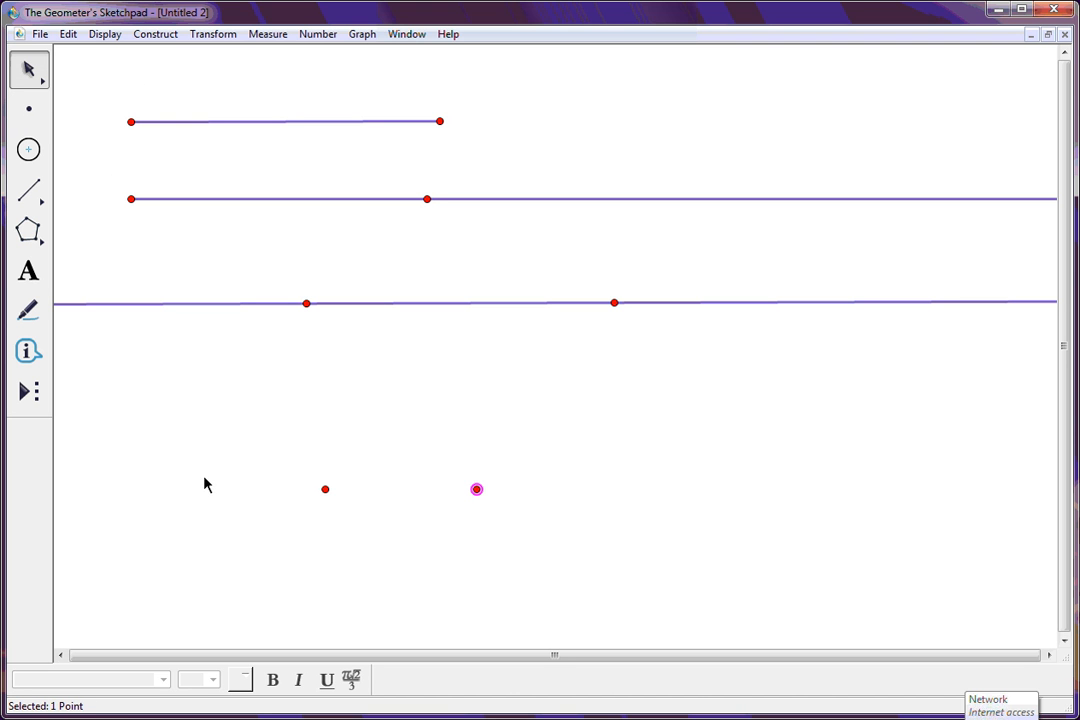
left_click(326, 490)
left_click(478, 490)
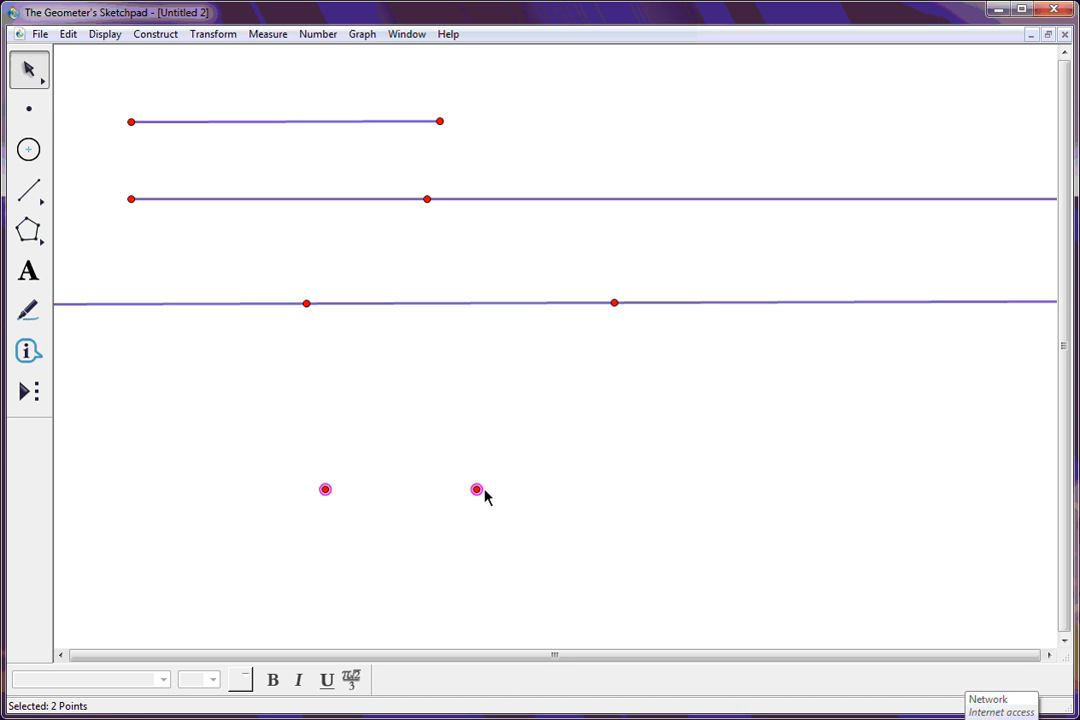
left_click(163, 36)
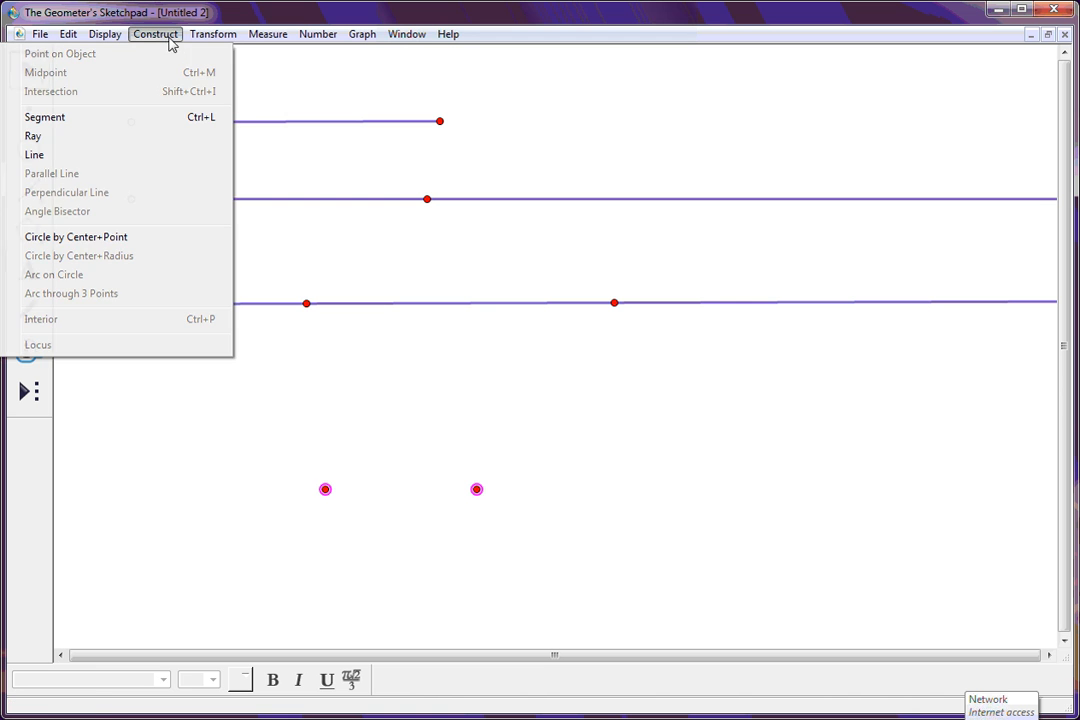
left_click(157, 241)
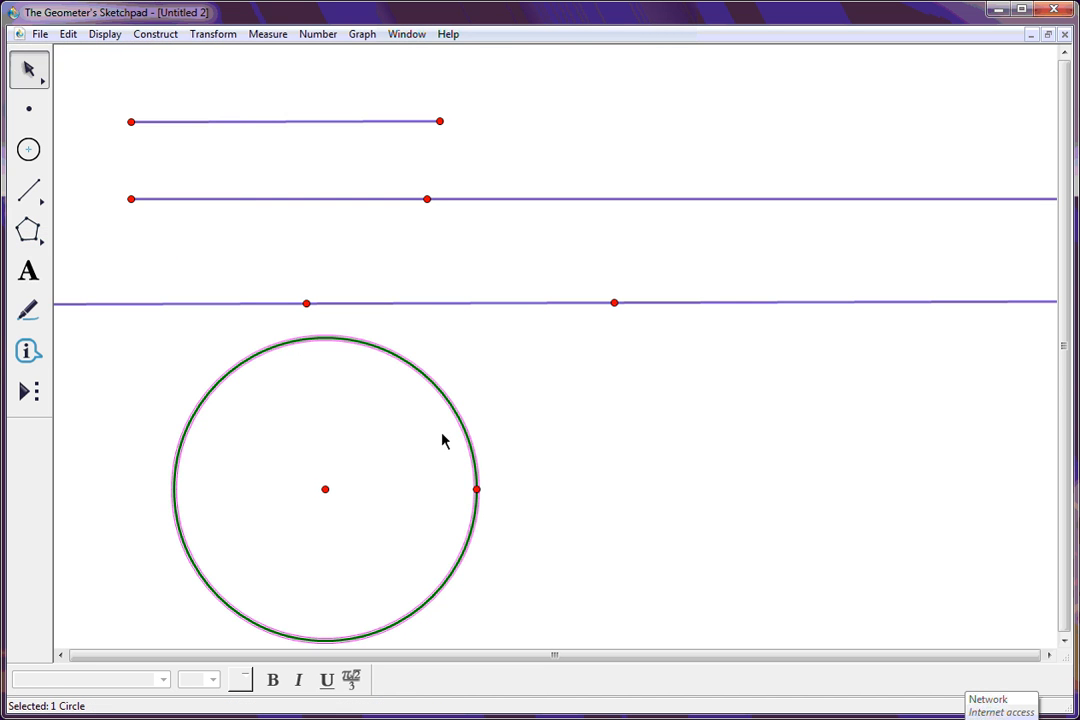
left_click_drag(478, 489, 427, 486)
Step: Move the circle to the upper-right area of the sketch and shift the line, ray and segment down, evenly spaced
left_click_drag(425, 441, 923, 124)
left_click_drag(366, 304, 362, 487)
left_click_drag(290, 199, 303, 382)
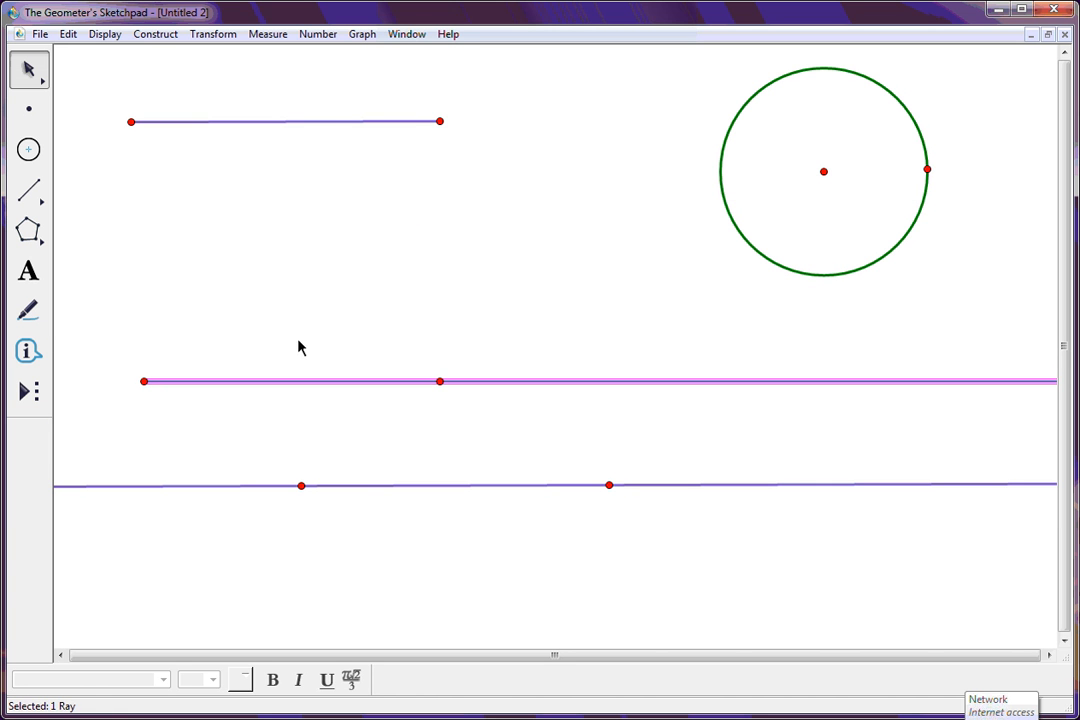
left_click_drag(301, 122, 316, 299)
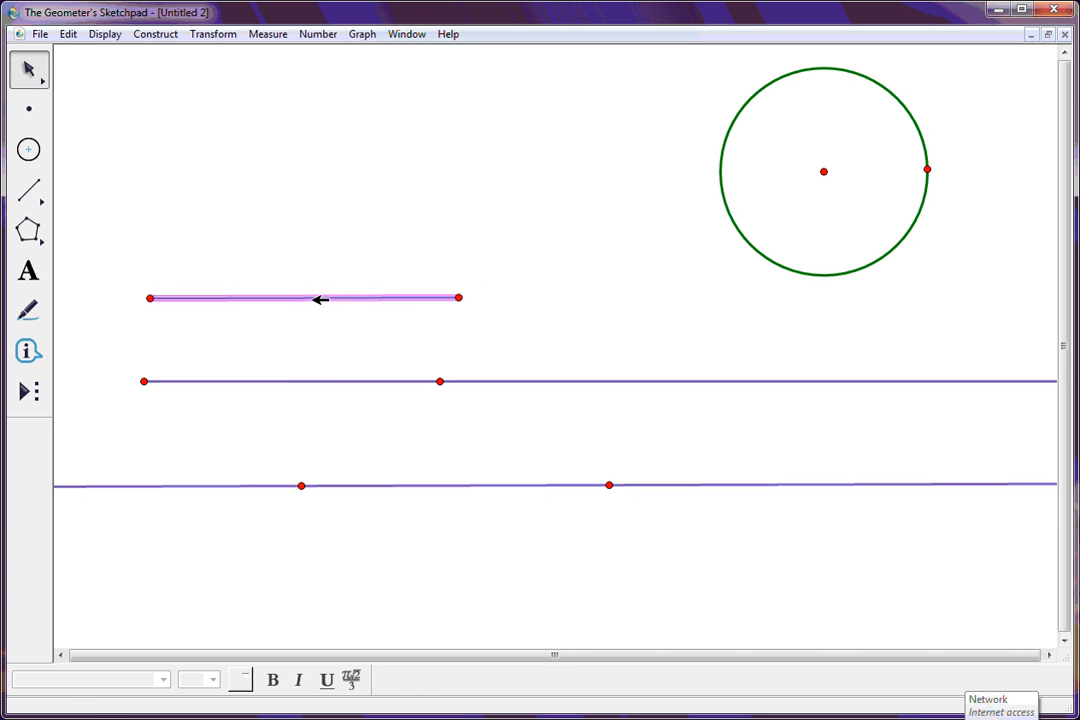
left_click_drag(330, 381, 332, 391)
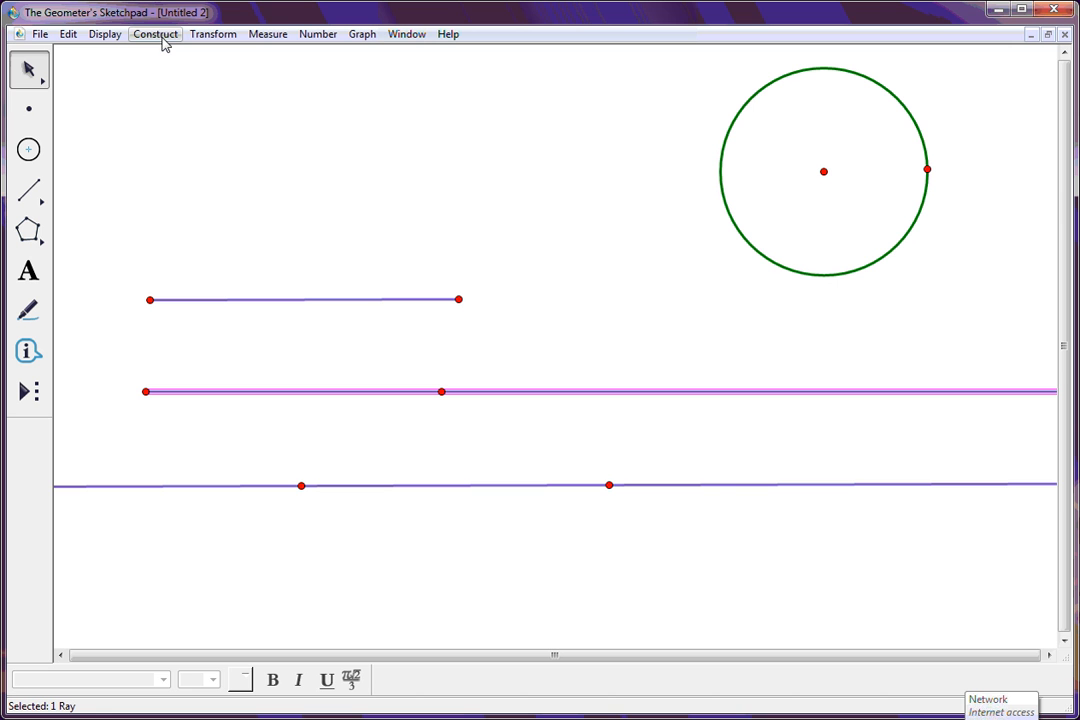
Step: Select all points in the sketch without the ray and hide them
left_click(31, 112)
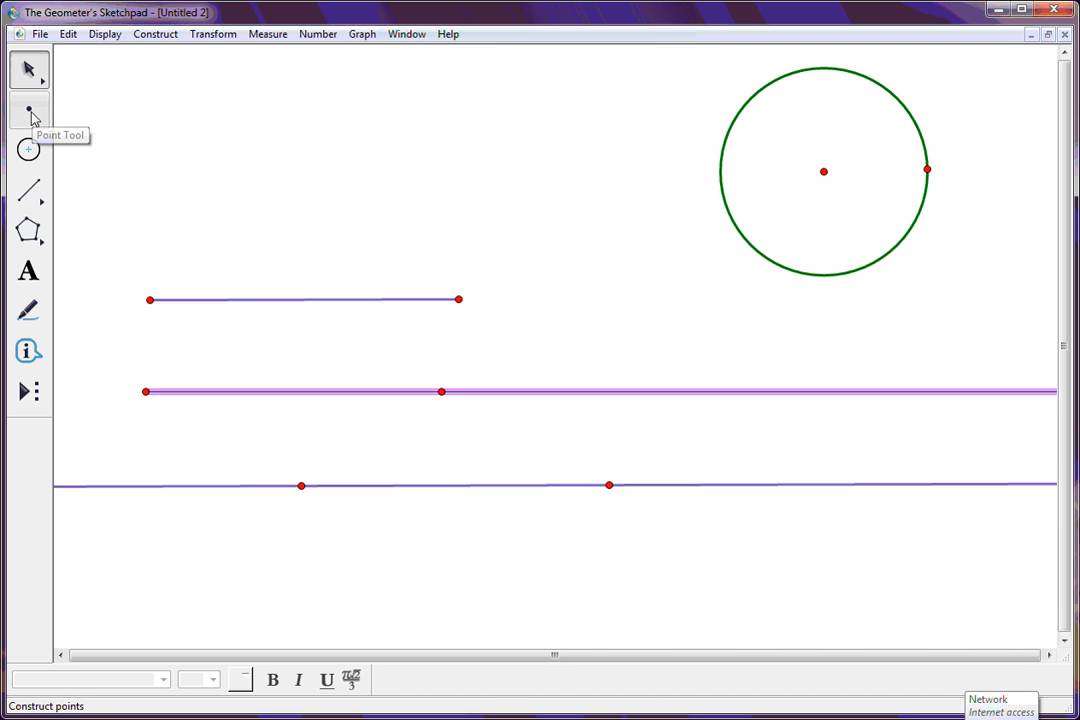
left_click(68, 34)
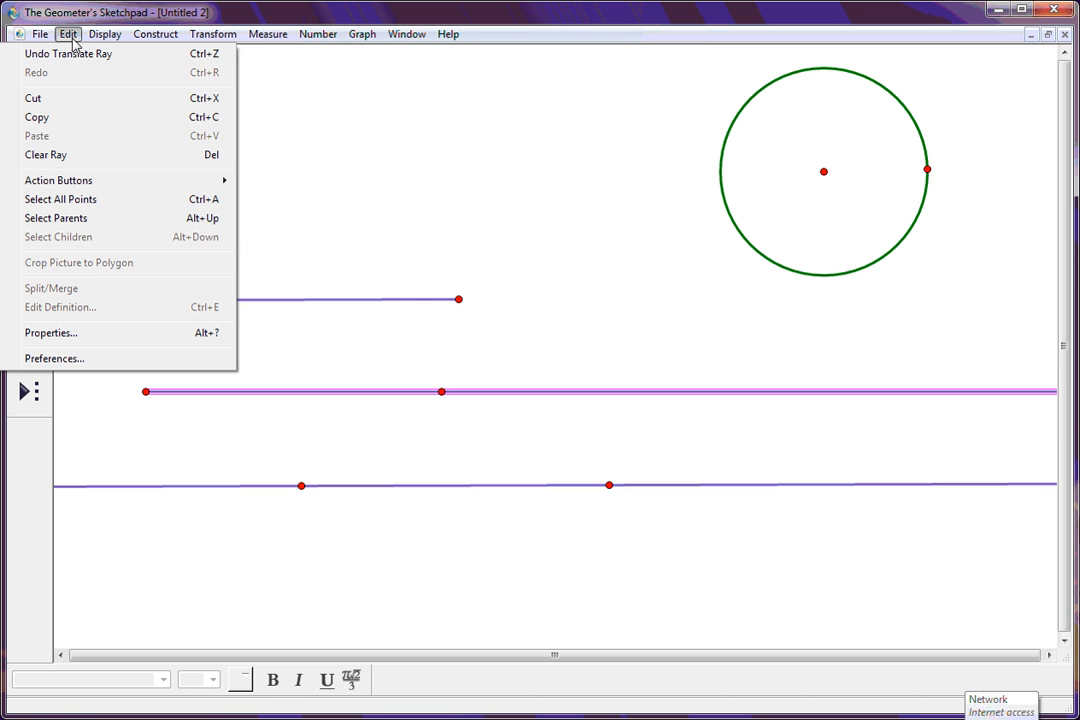
mouse_move(82, 183)
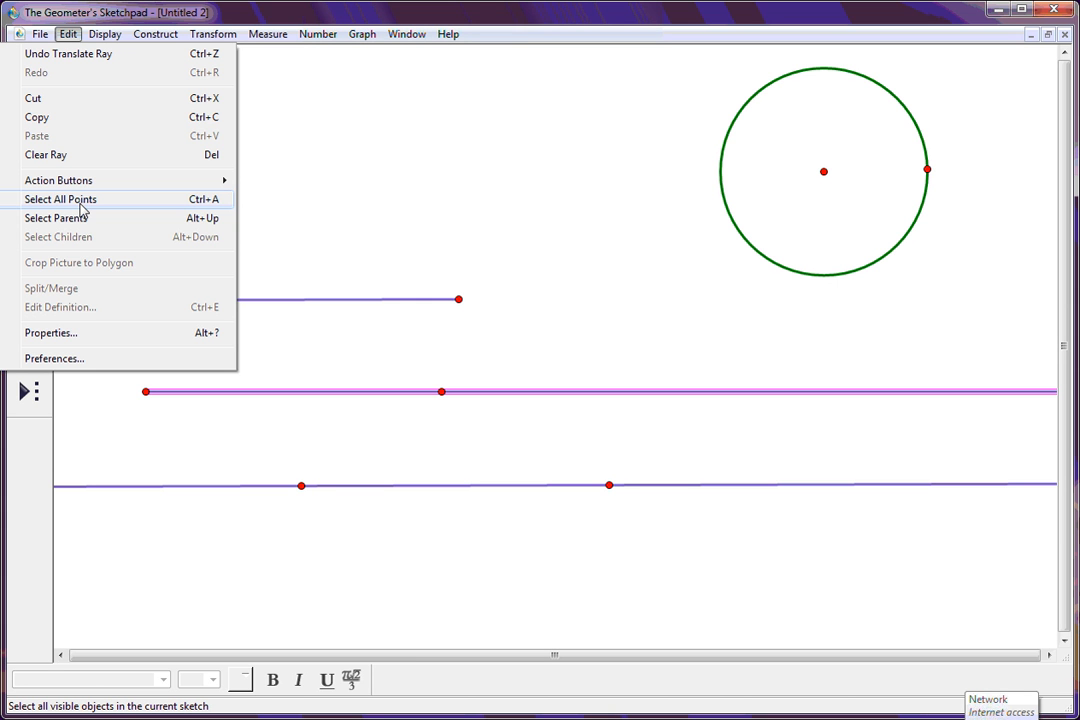
left_click(82, 207)
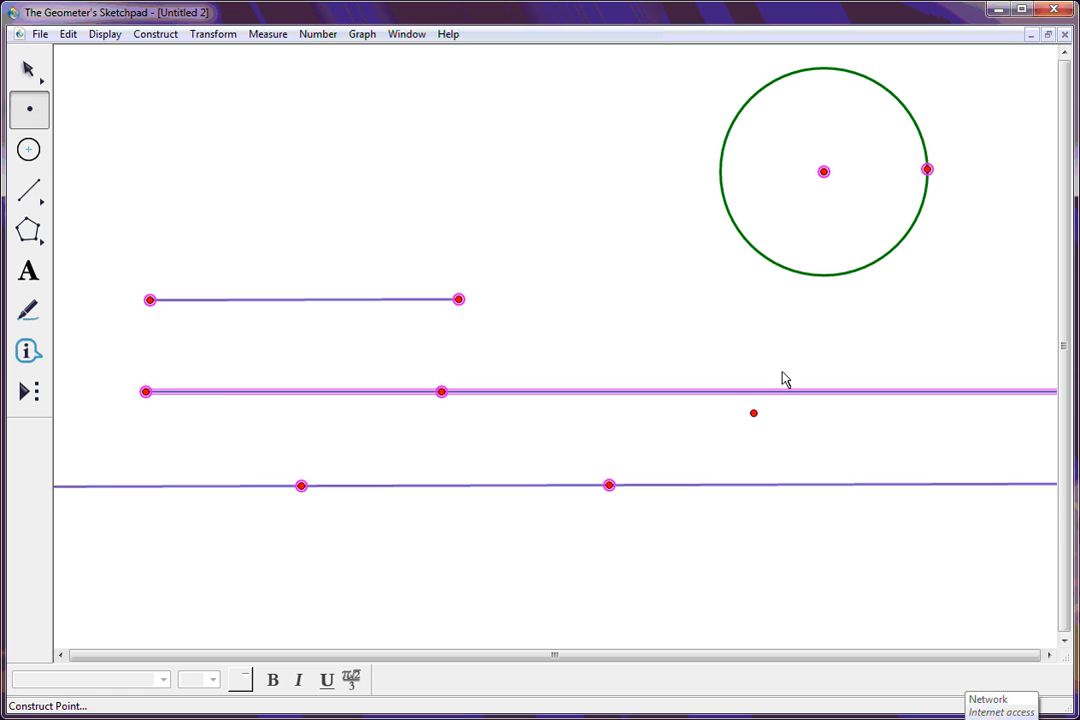
left_click(28, 70)
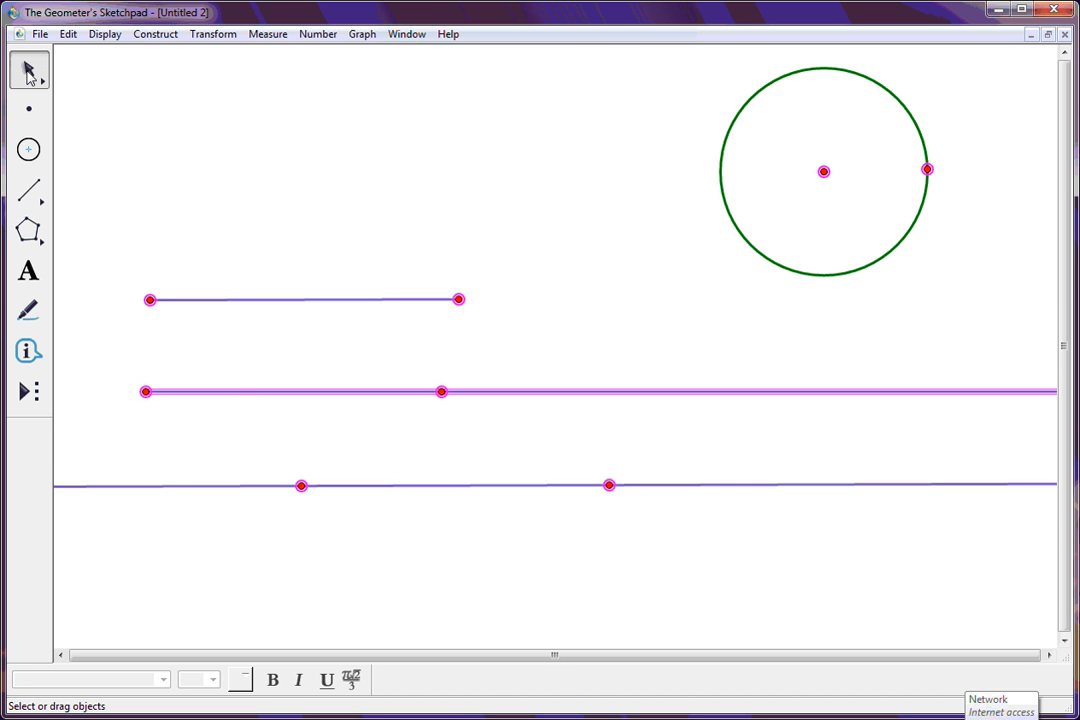
left_click(105, 38)
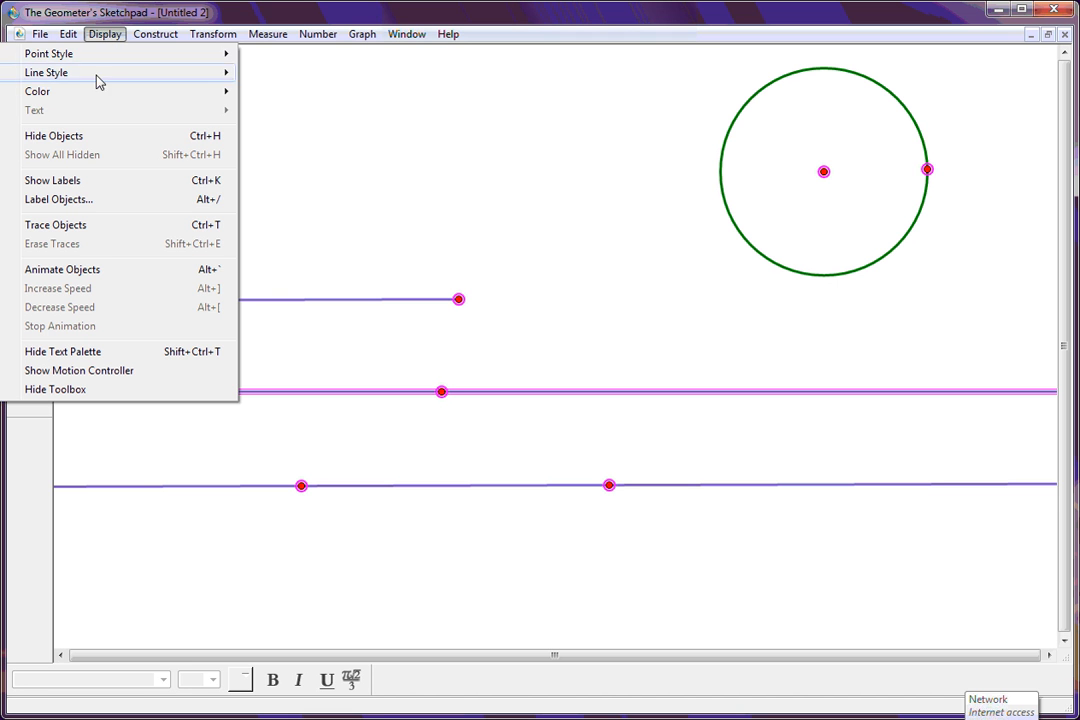
left_click(68, 32)
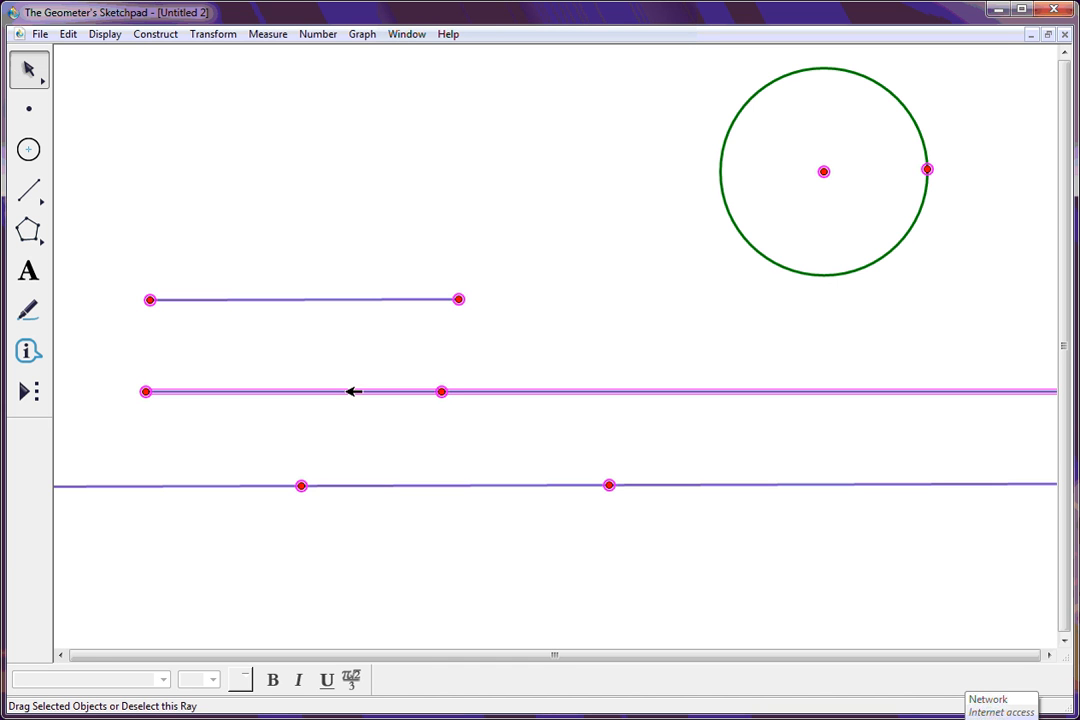
left_click(350, 391, "shift")
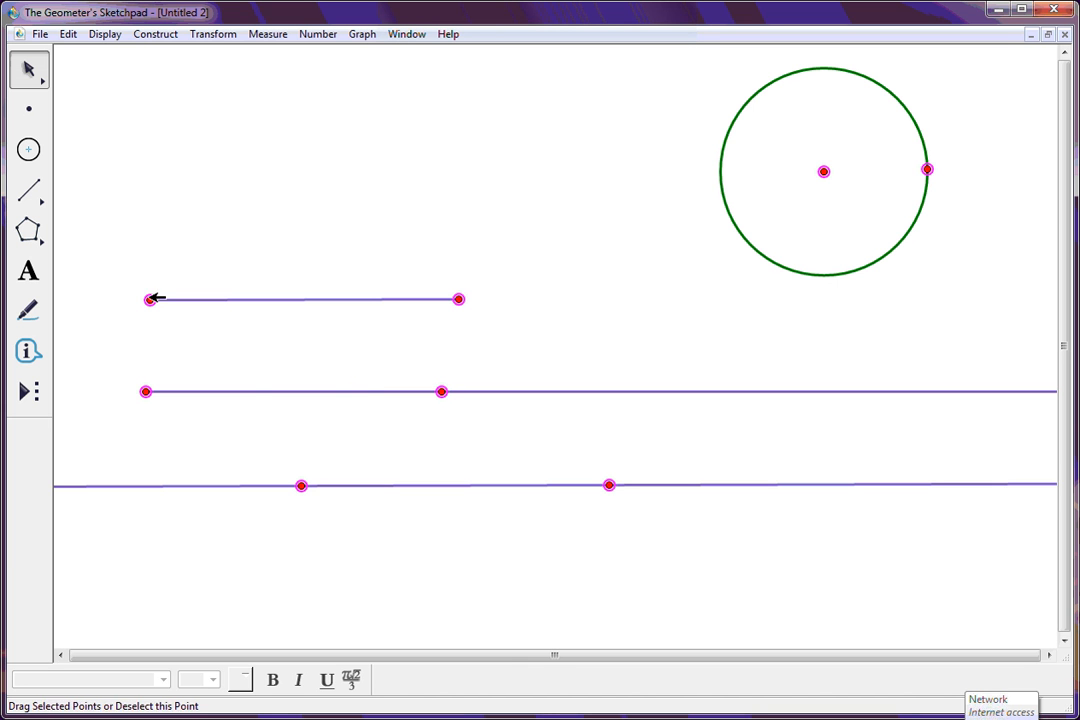
left_click(104, 34)
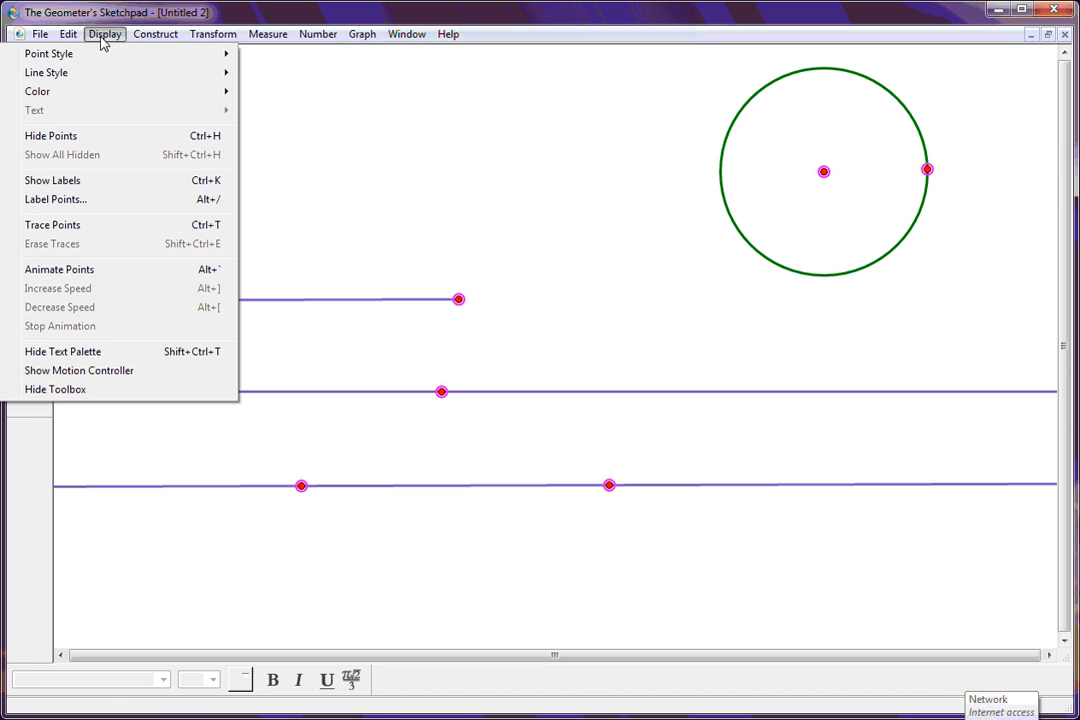
left_click(90, 143)
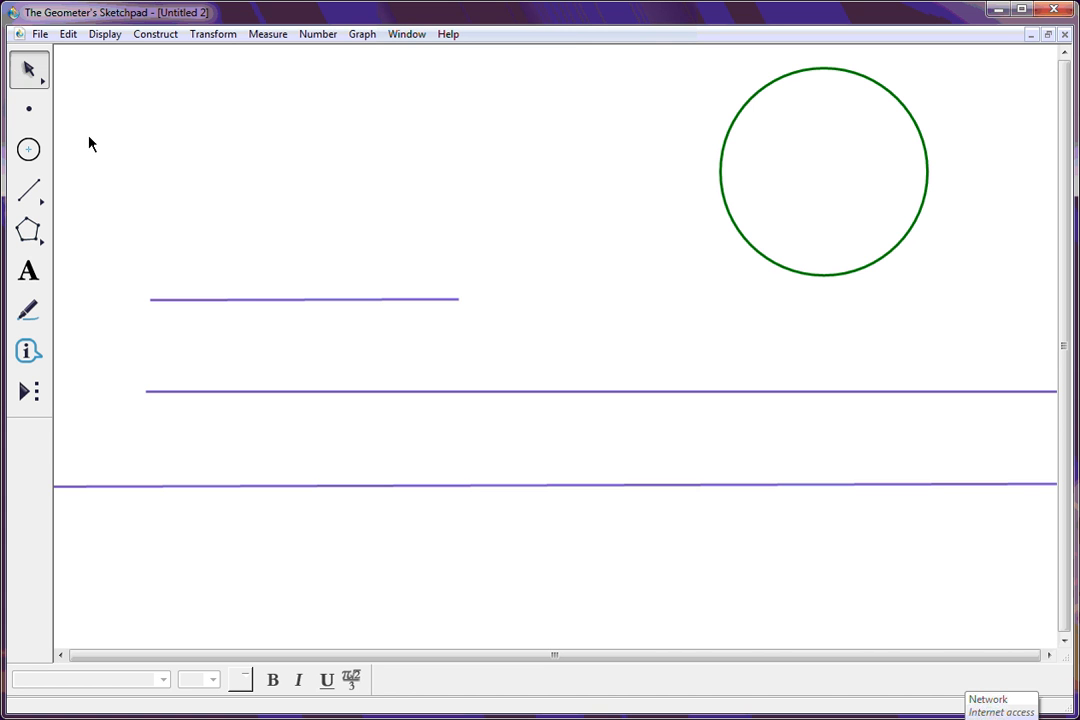
Step: Show all hidden points again and clear the selection
left_click(105, 34)
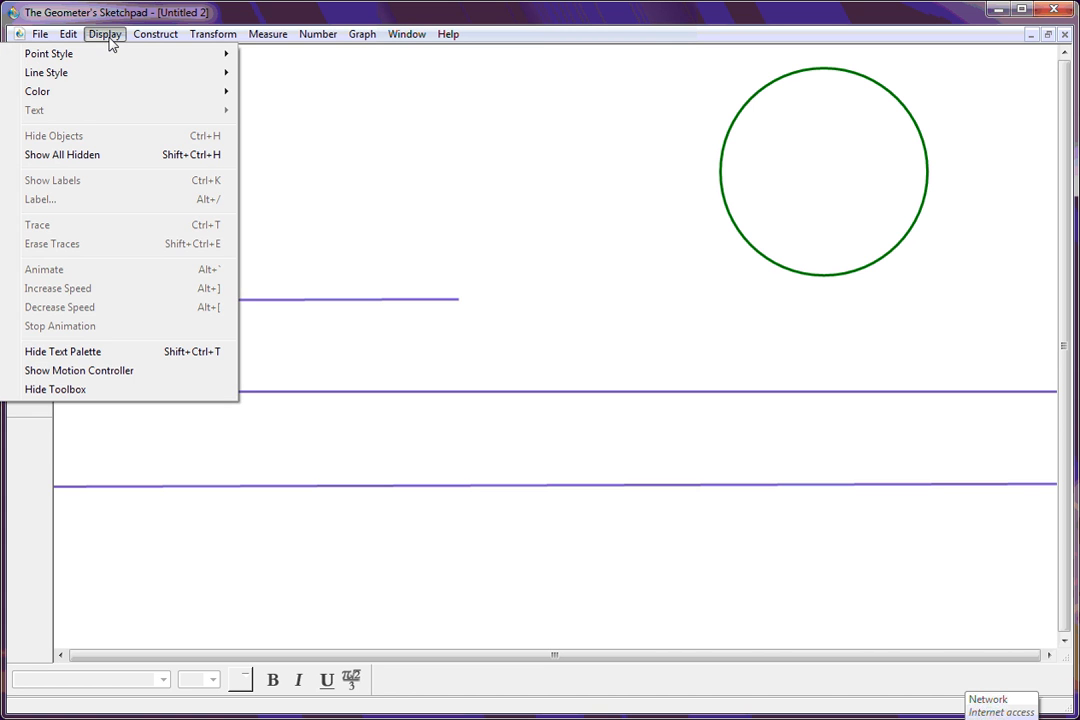
left_click(99, 155)
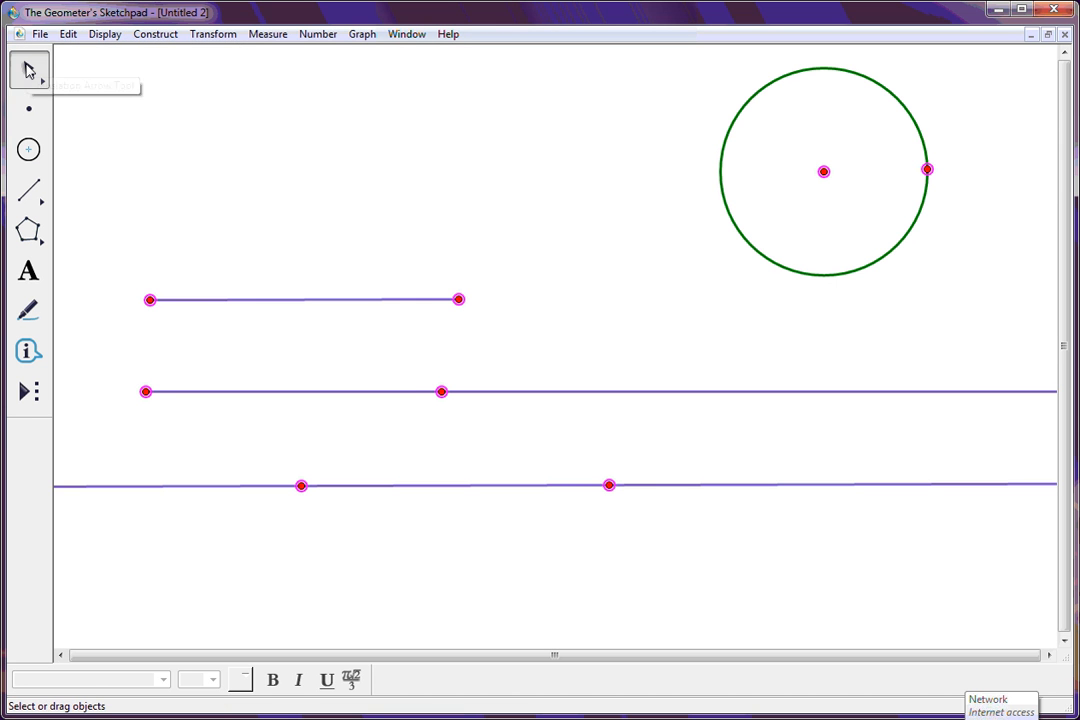
left_click(195, 119)
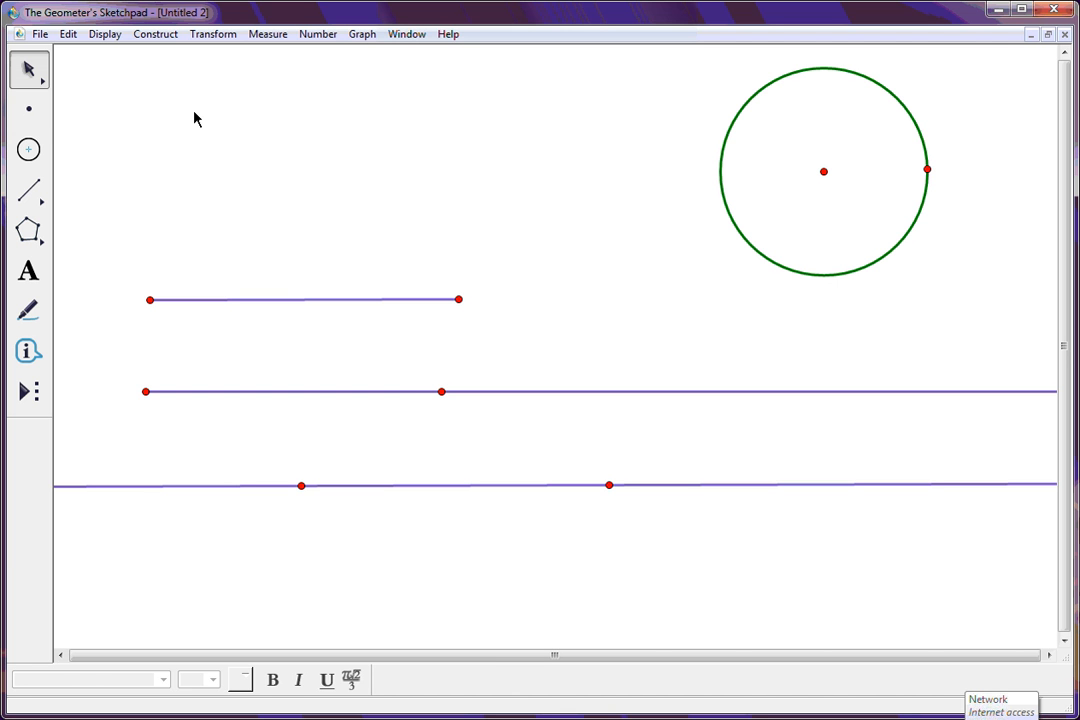
Step: Place three free points above the segment, with the middle one higher than the outer two
left_click(30, 118)
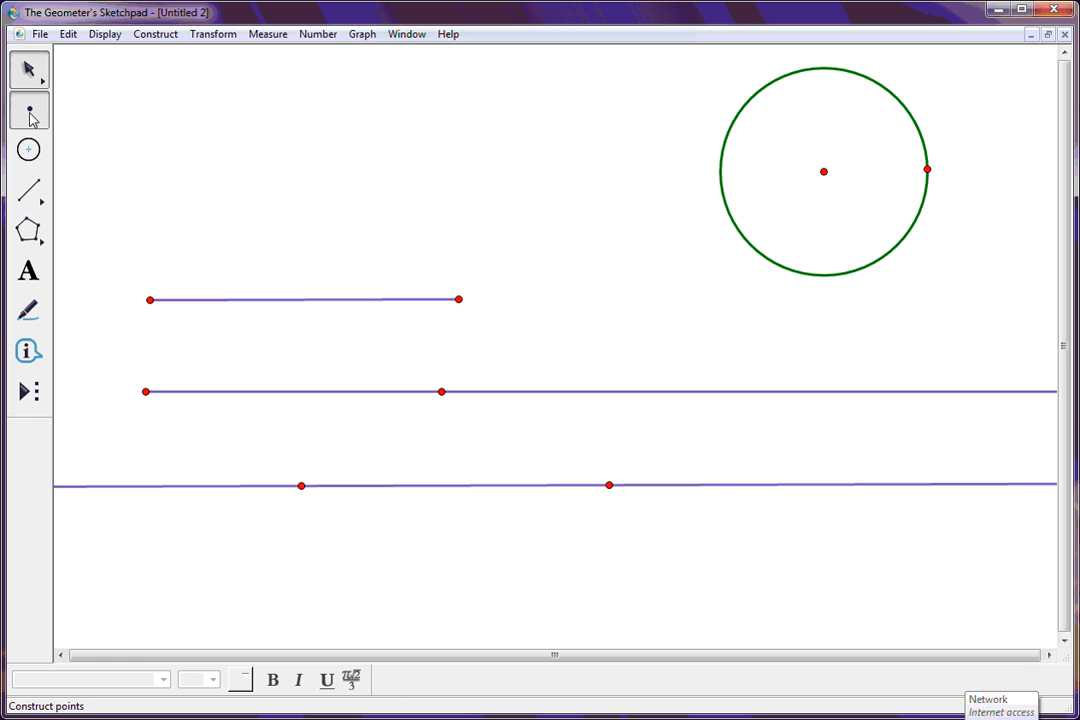
left_click_drag(94, 157, 256, 178)
left_click_drag(345, 137, 357, 127)
left_click(452, 161)
left_click_drag(456, 163, 464, 171)
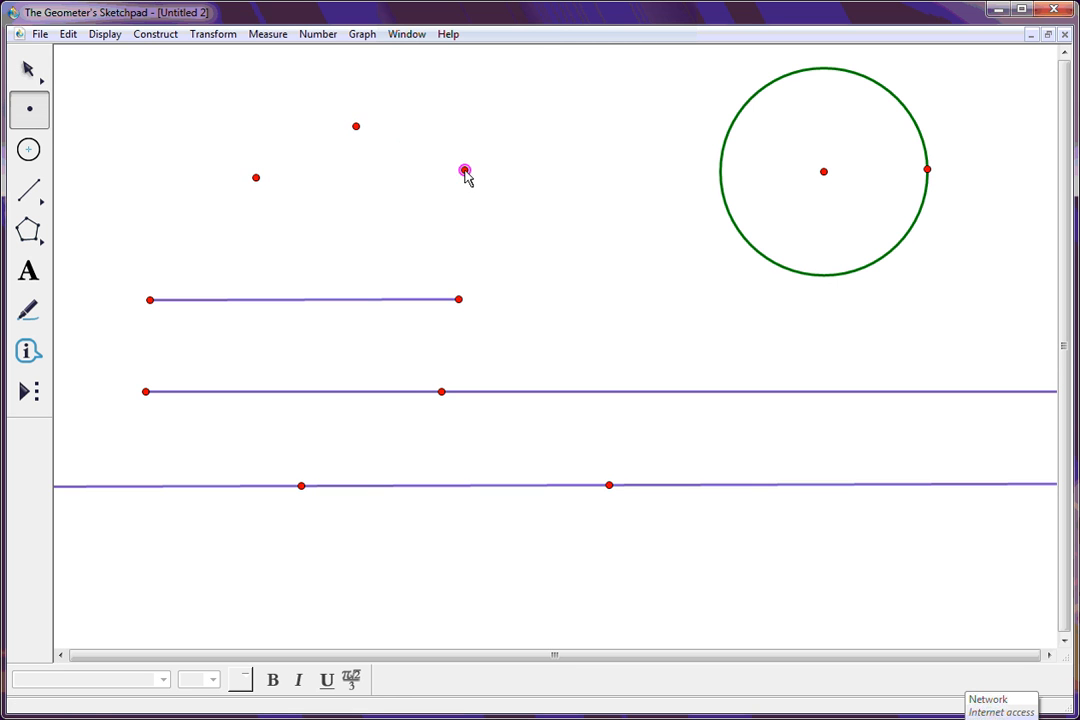
Step: Construct an arc through the three new points, taken from left to right, and clear the selection
left_click(29, 72)
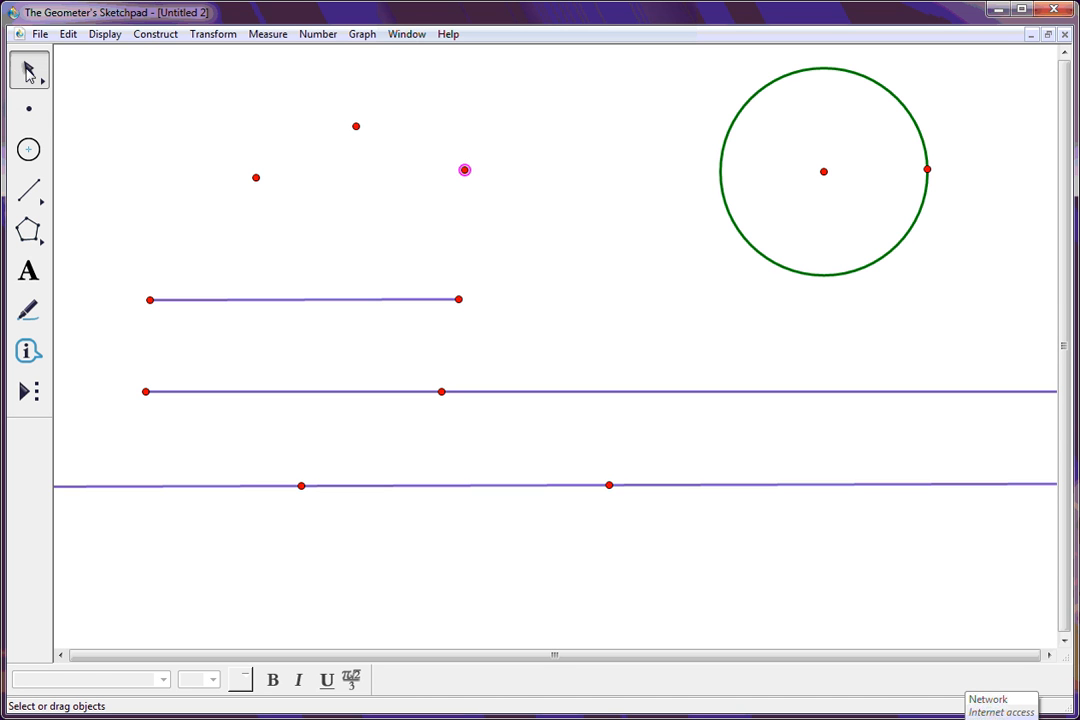
left_click(29, 72)
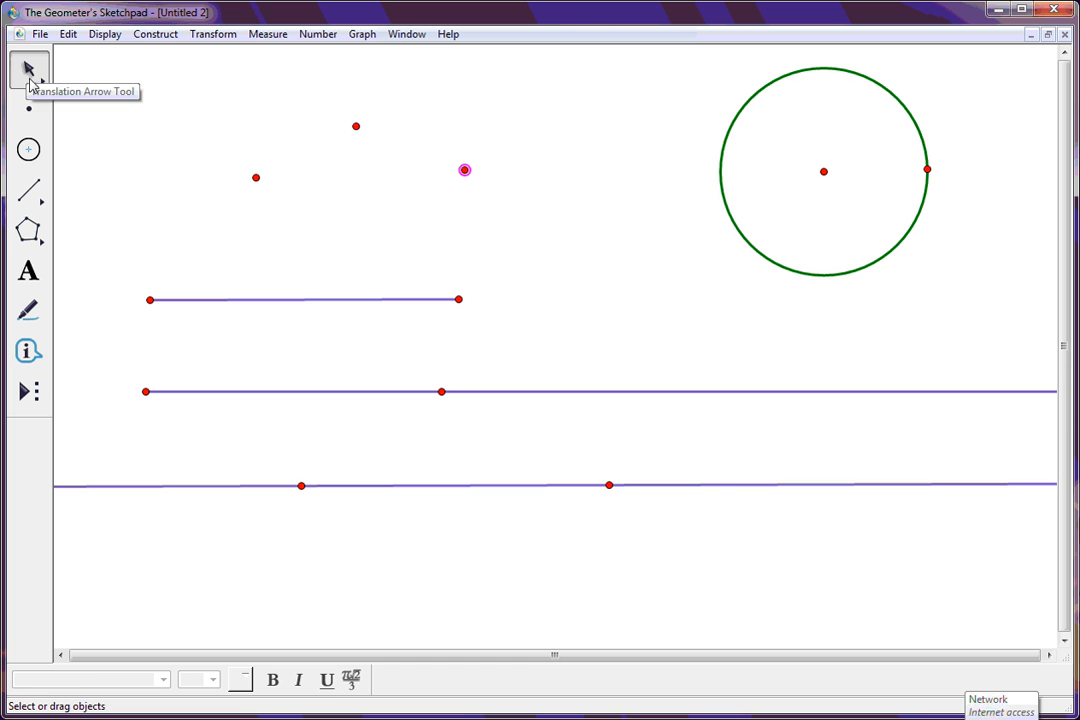
left_click(117, 145)
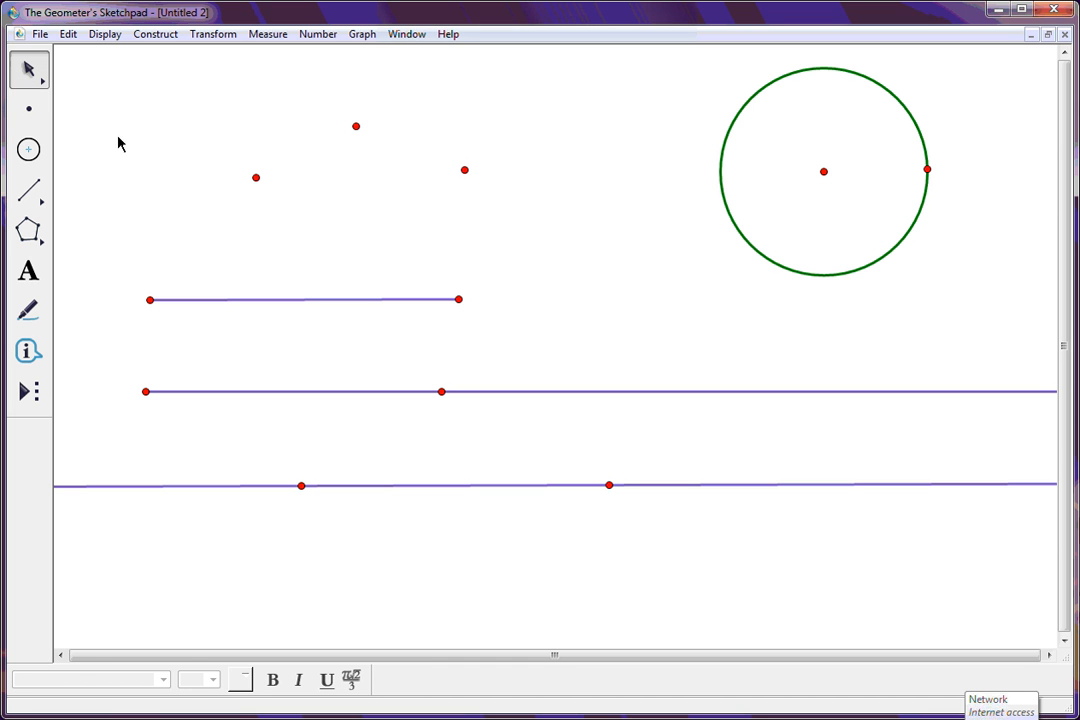
left_click(256, 177)
left_click(356, 126)
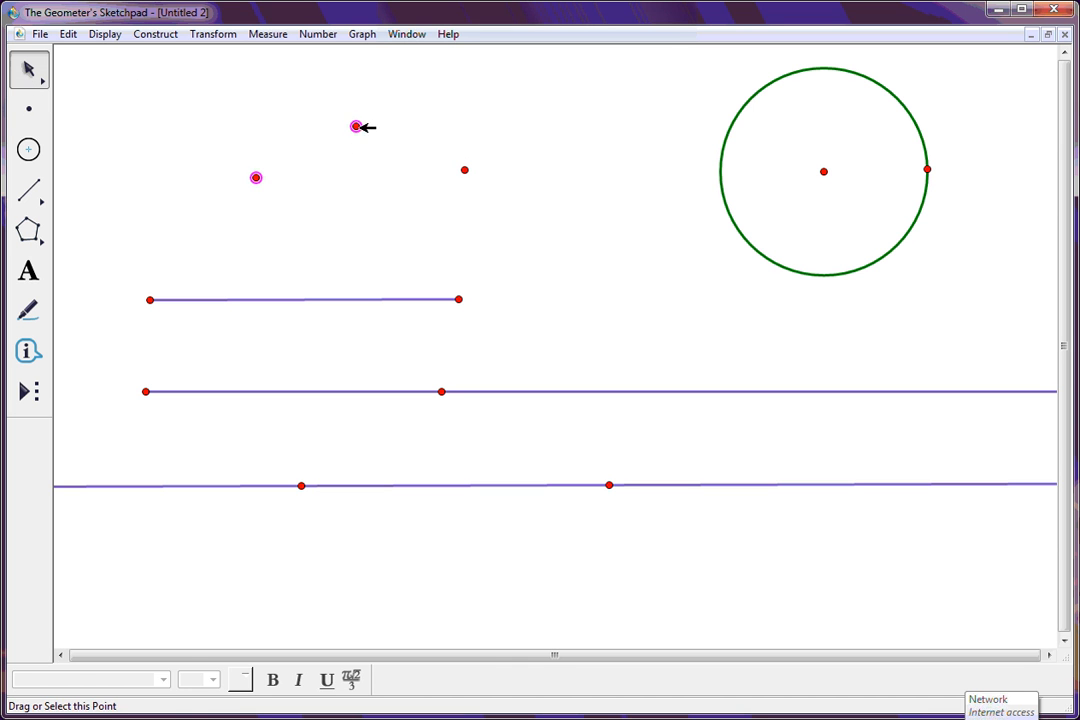
left_click(464, 170)
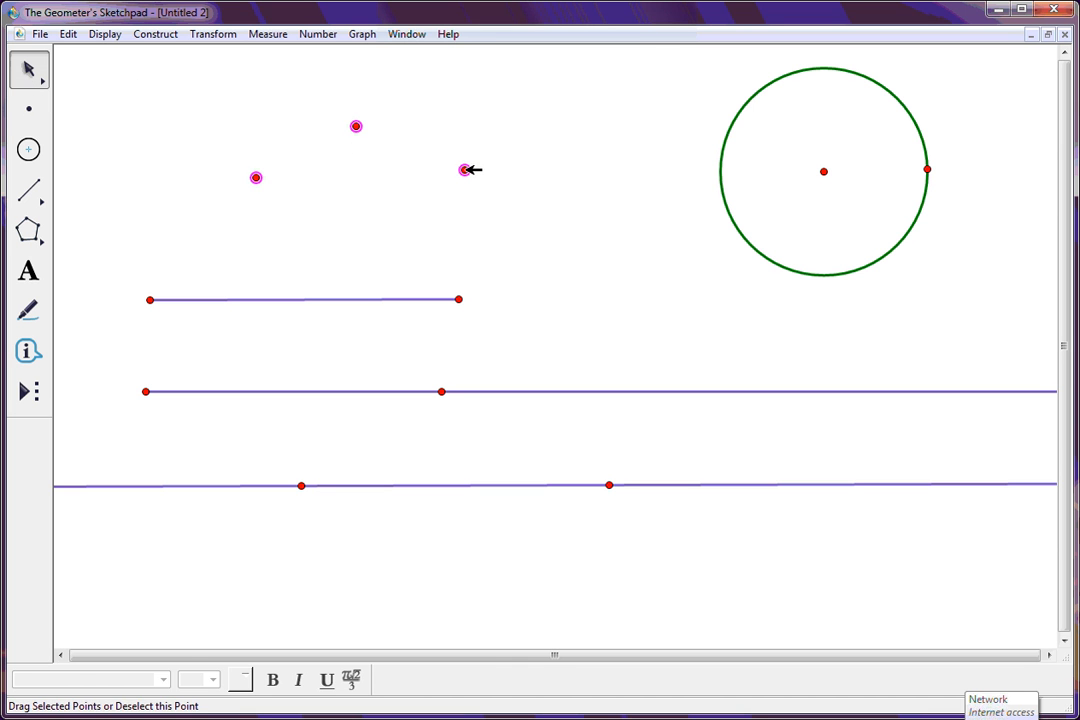
left_click(170, 38)
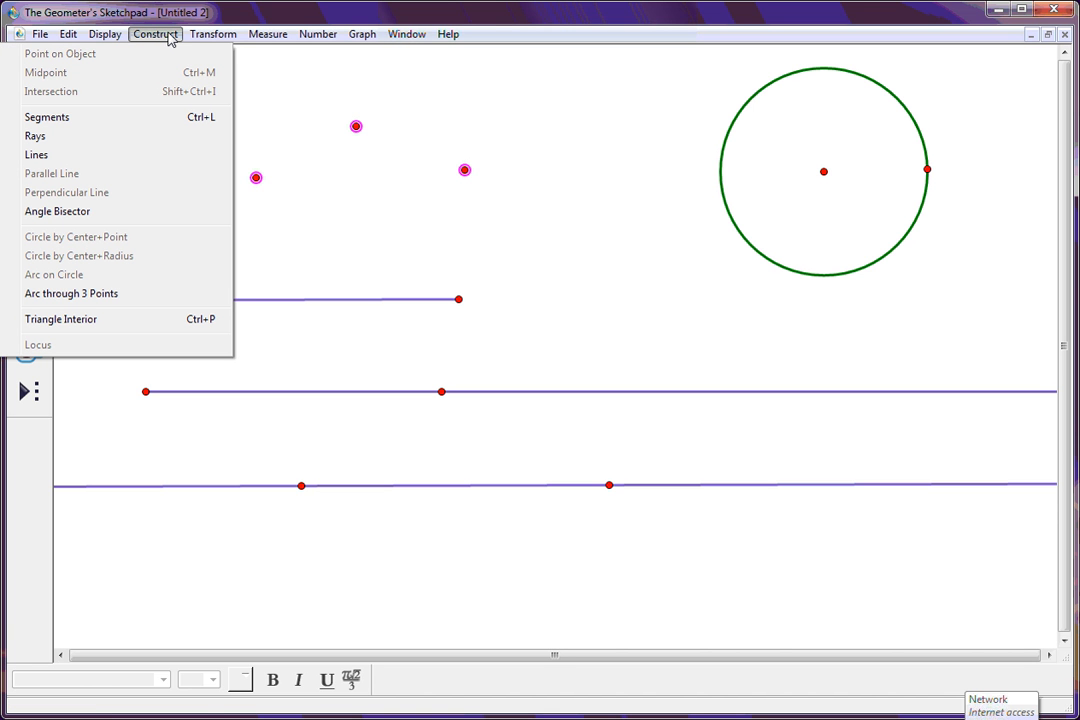
left_click(107, 299)
left_click(131, 158)
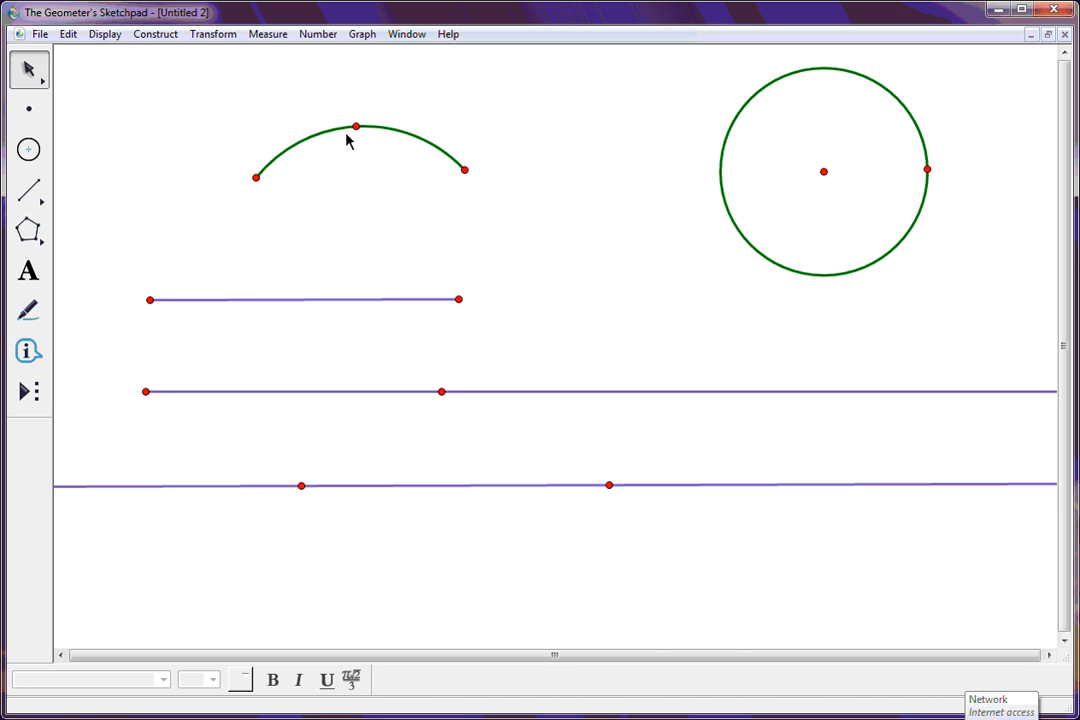
Step: Reshape the arc by moving its middle point to the left and its right endpoint up and inward
left_click_drag(362, 127, 340, 137)
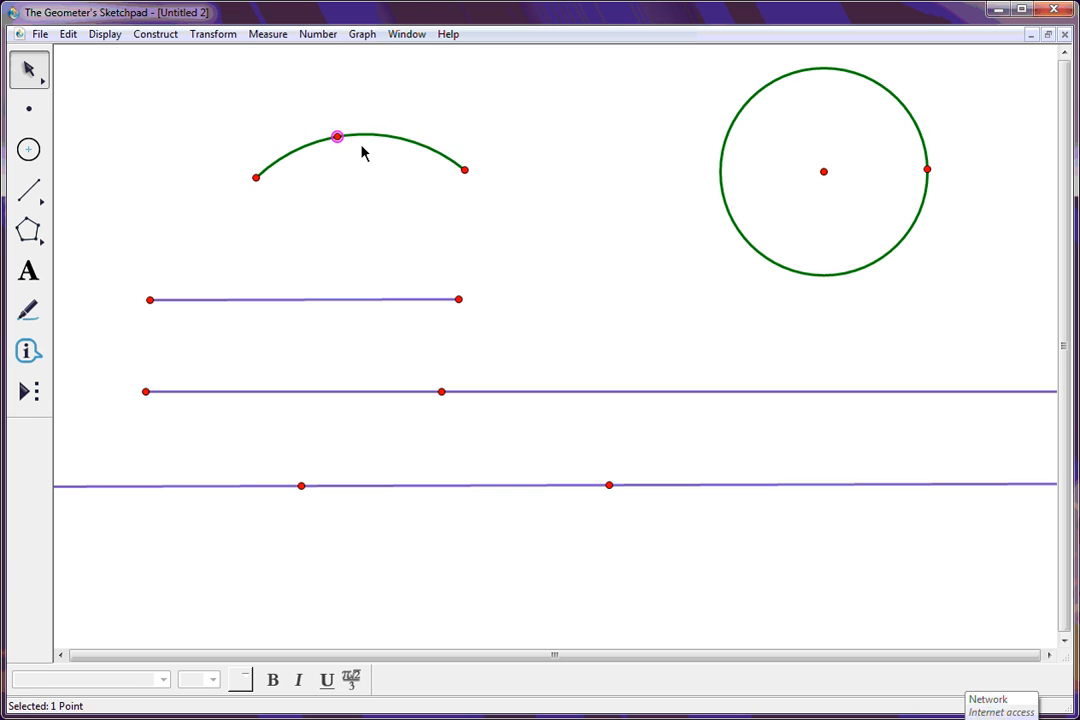
left_click_drag(466, 169, 308, 134)
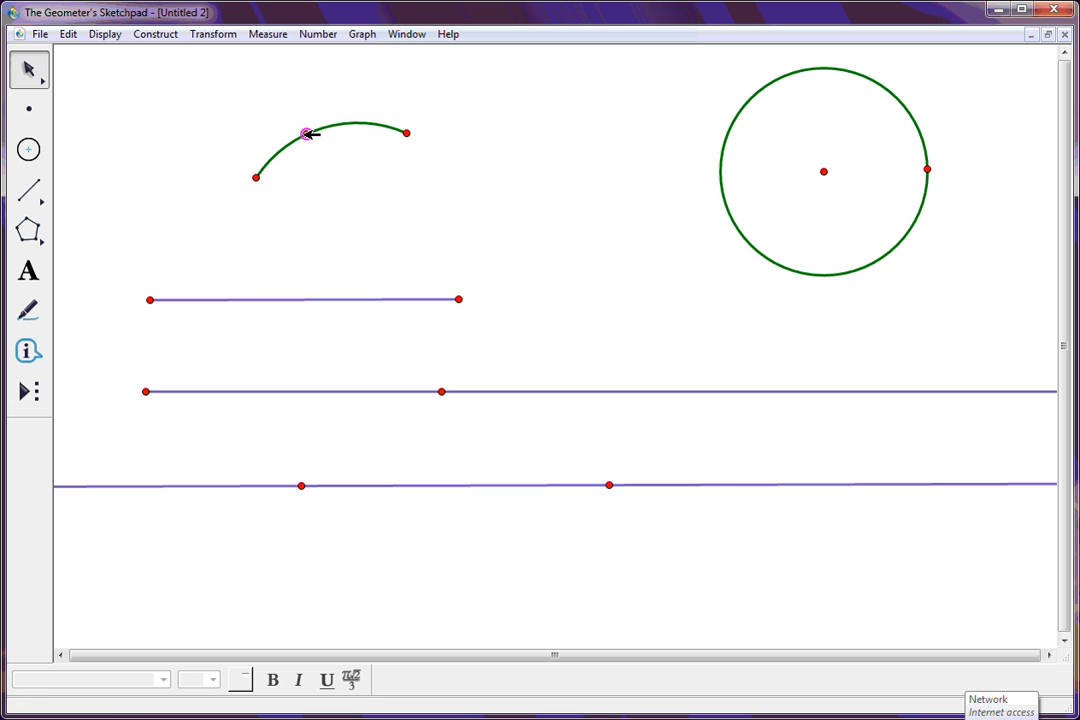
left_click(389, 190)
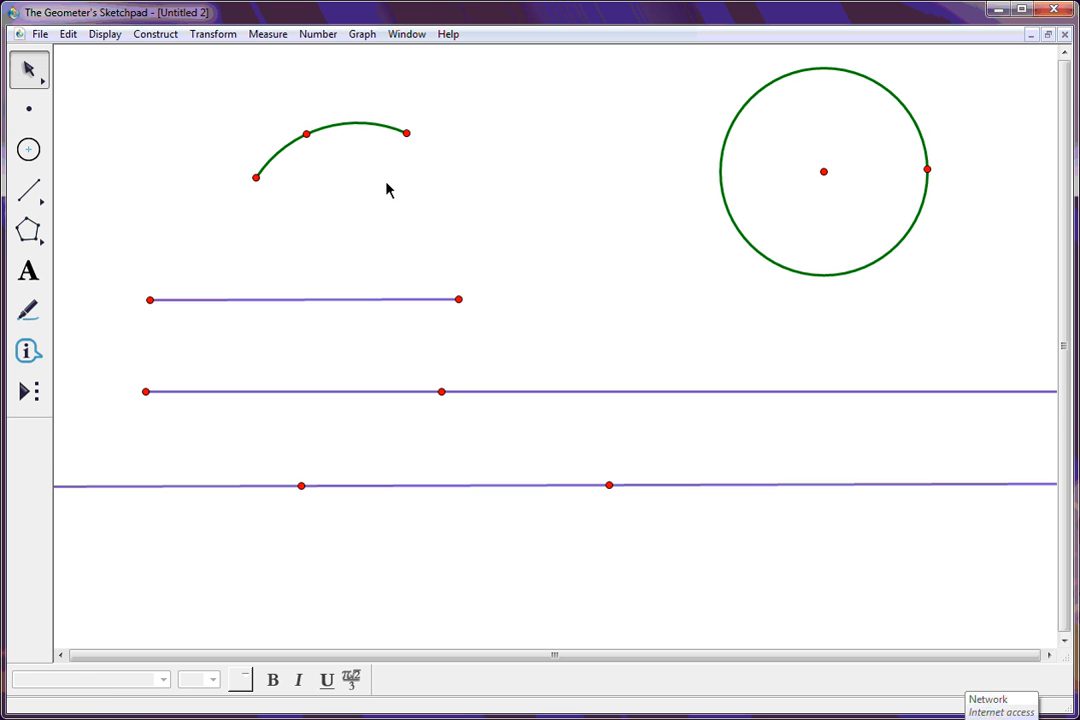
Step: Color the arc orange and deselect it
left_click(289, 148)
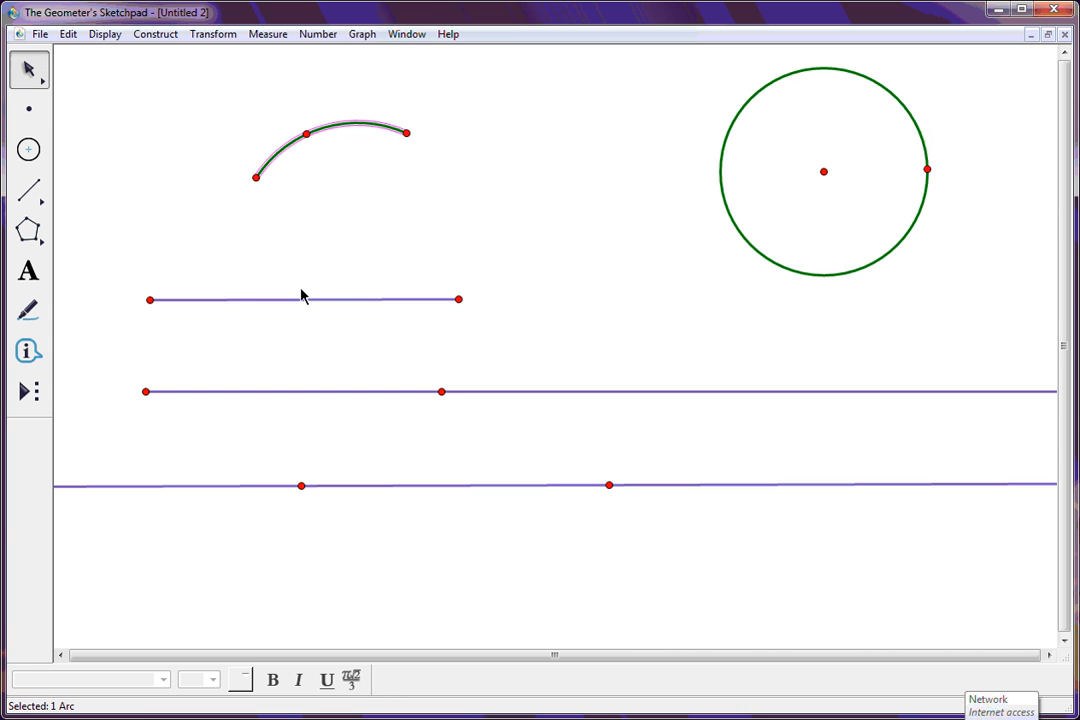
left_click(109, 37)
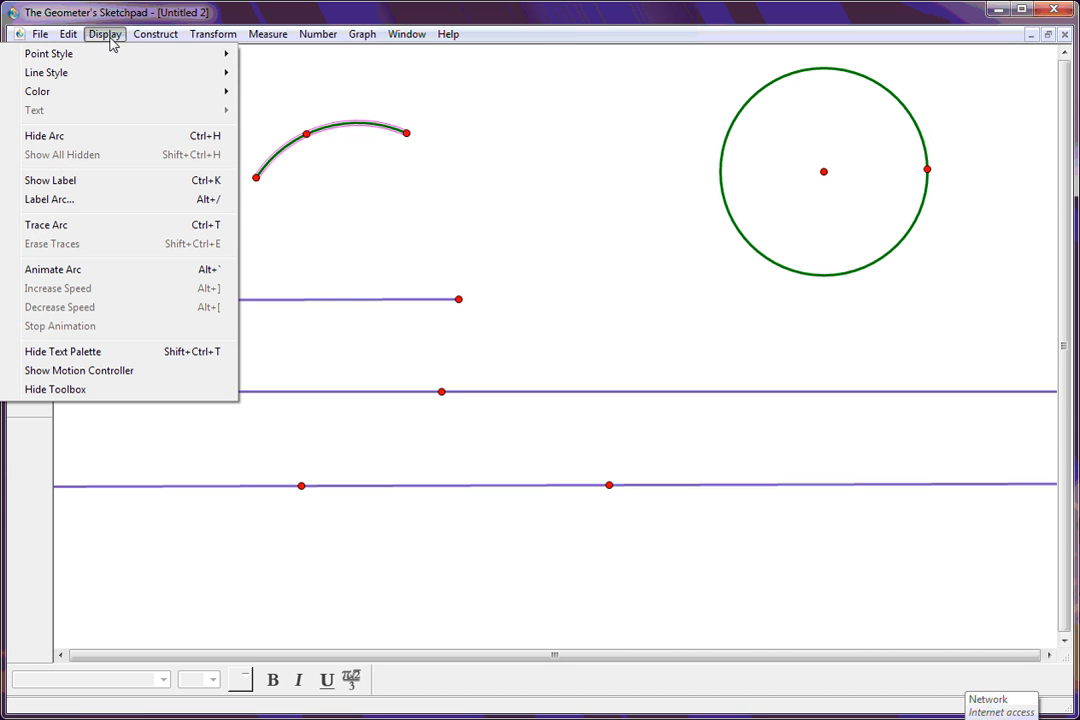
mouse_move(90, 72)
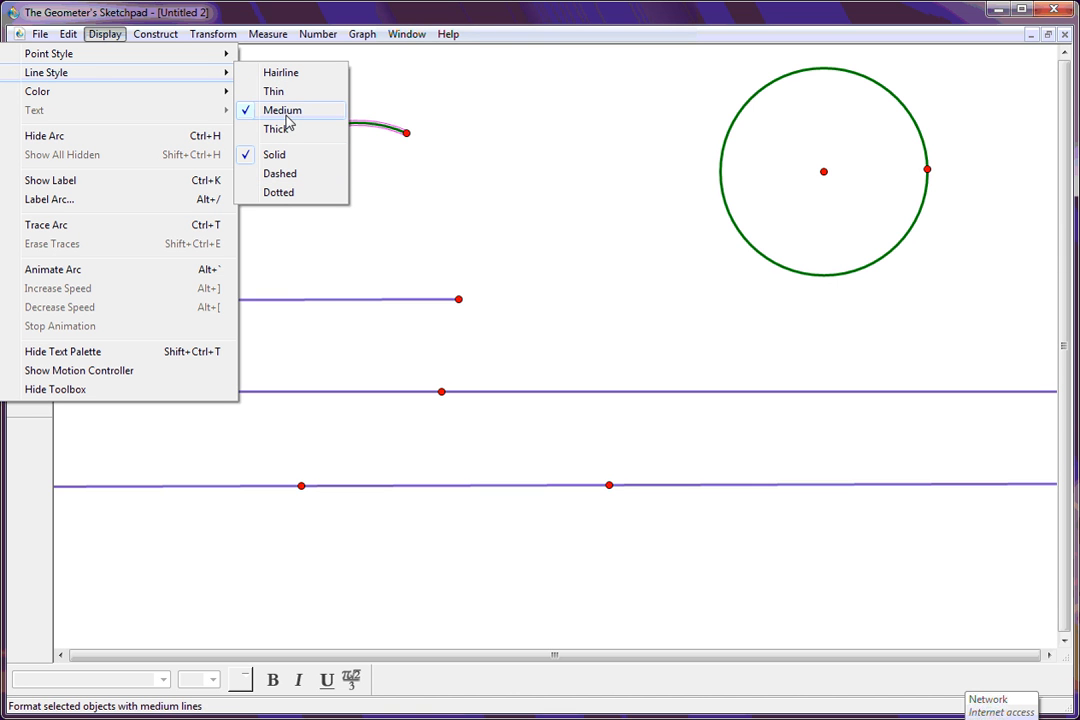
mouse_move(122, 88)
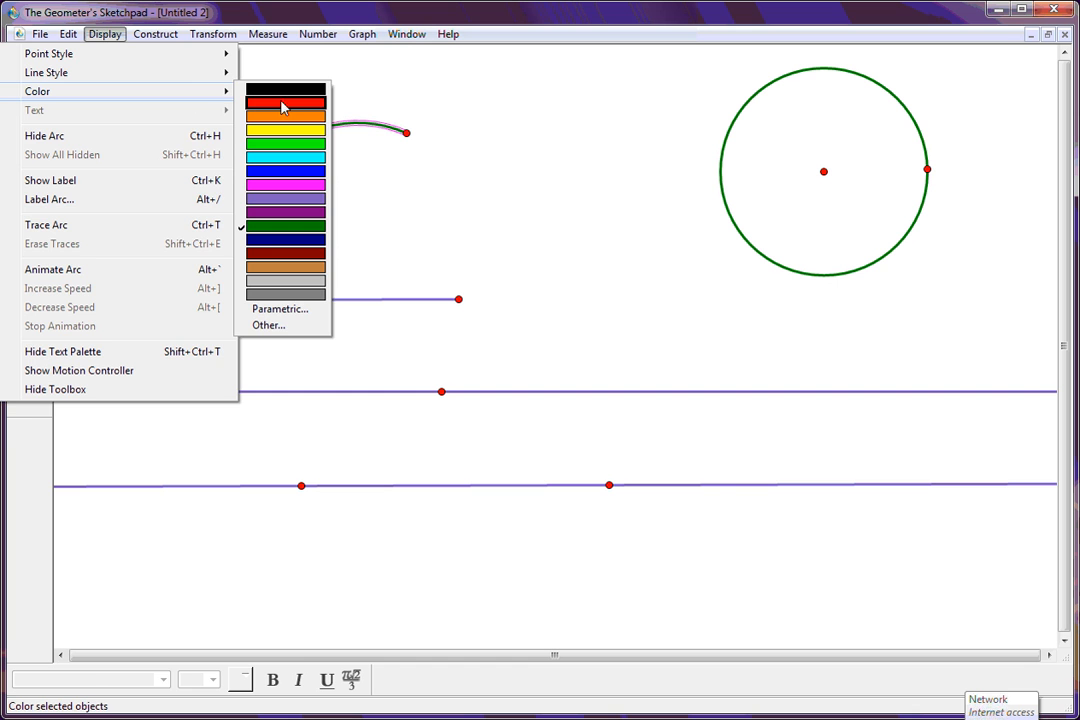
left_click(288, 116)
left_click(311, 88)
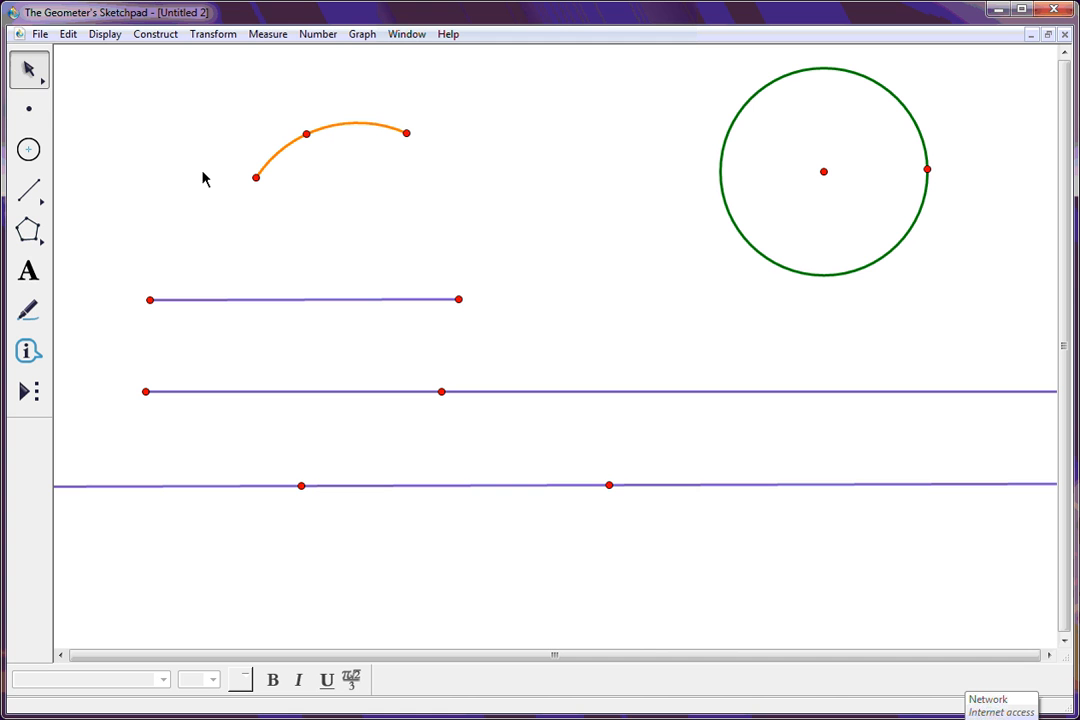
Step: Select all points in the sketch with the Point tool active and hide them
left_click(29, 108)
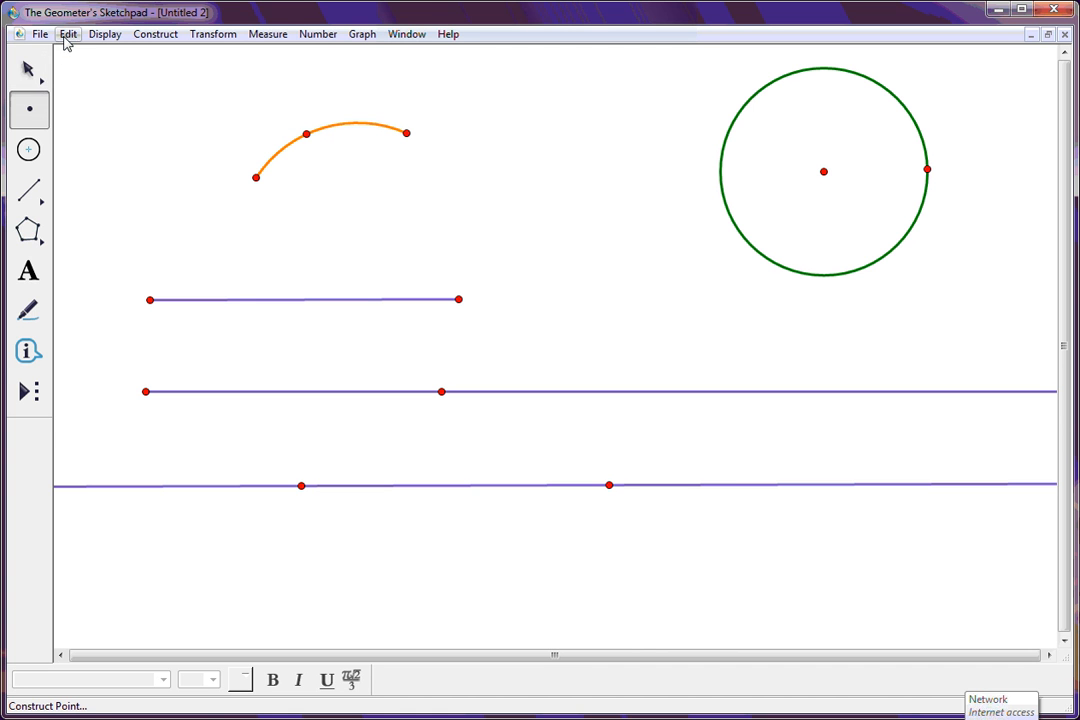
left_click(65, 39)
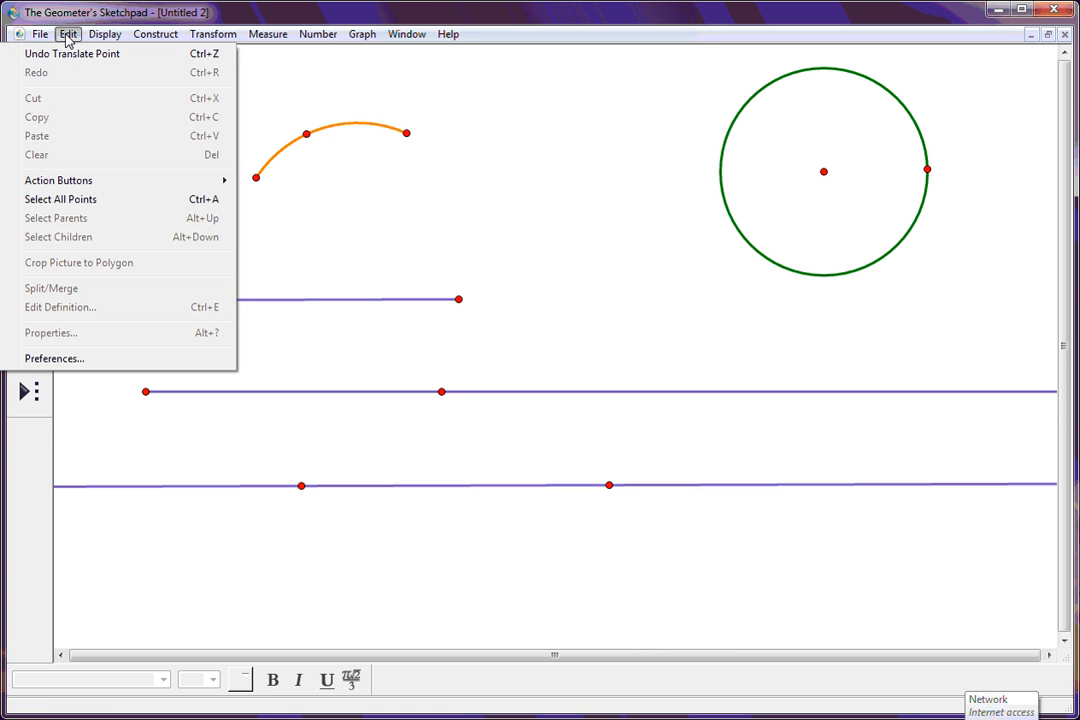
left_click(72, 200)
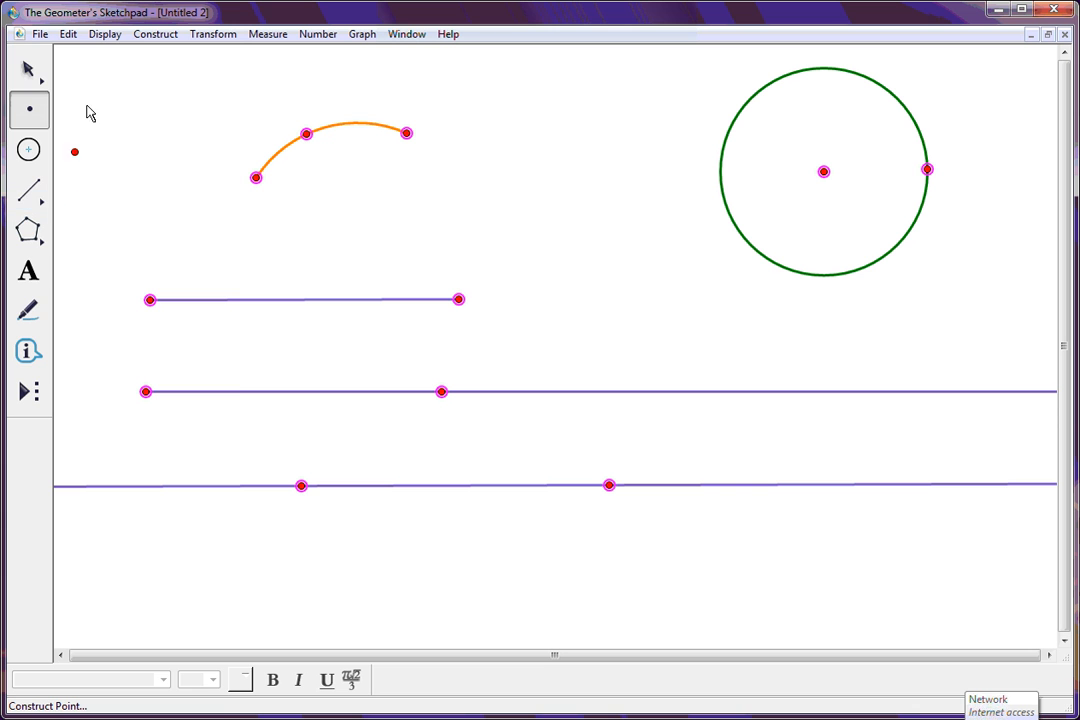
left_click(100, 36)
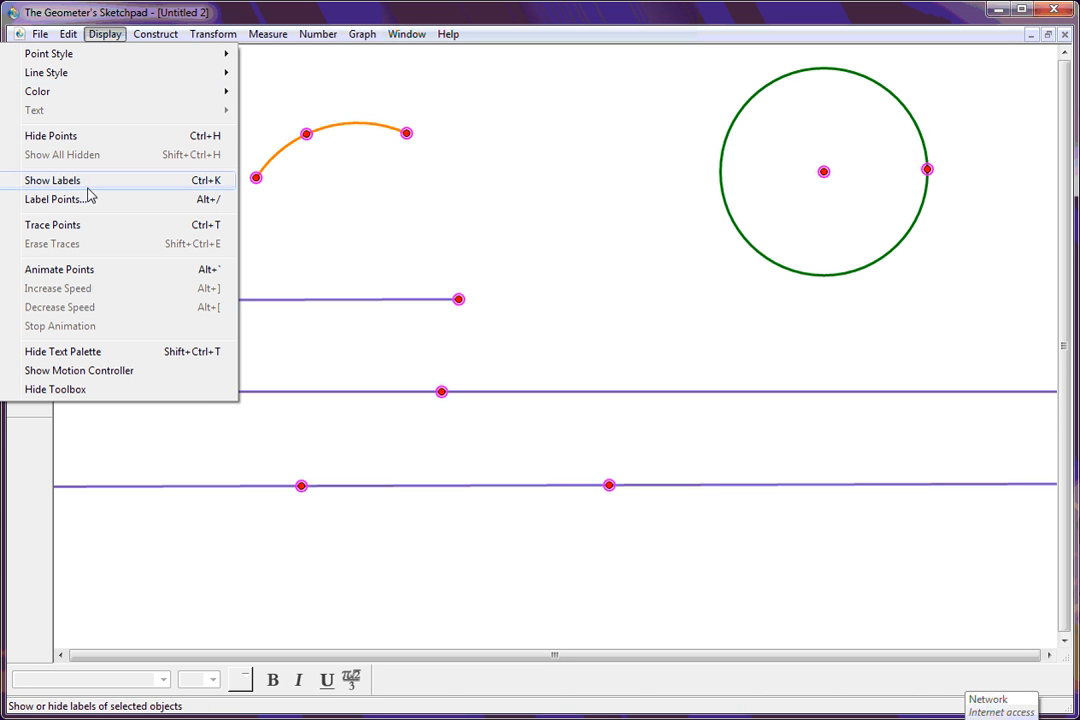
left_click(91, 138)
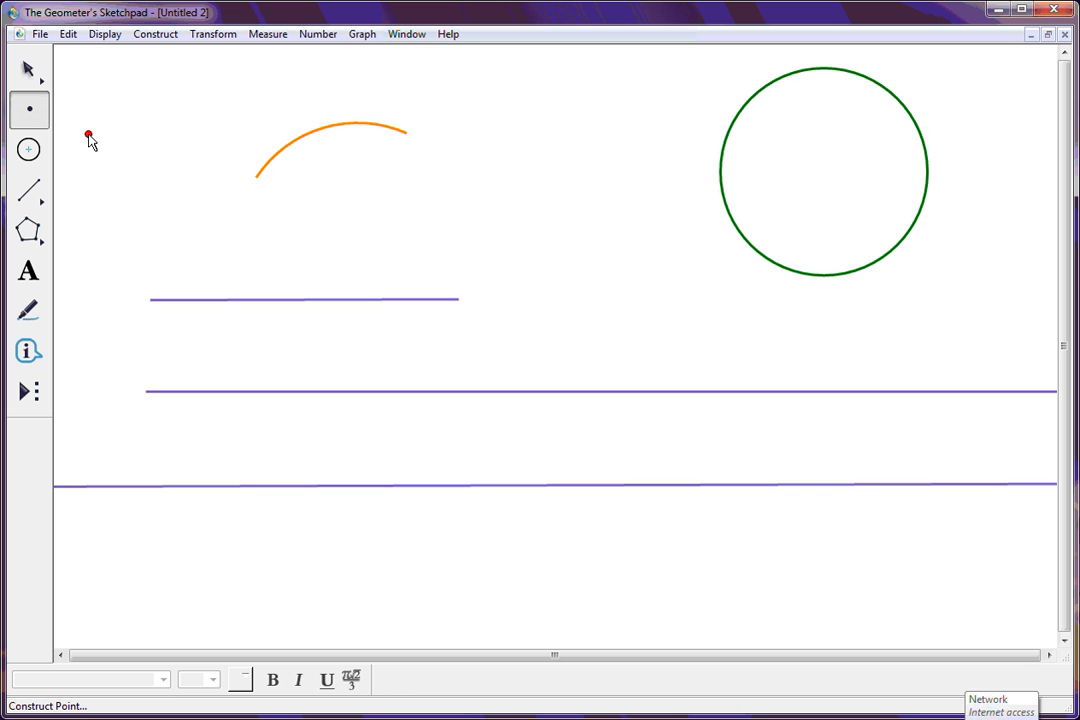
Step: Move the orange arc and the green circle down to free space at the upper edge of the sketch
left_click(28, 68)
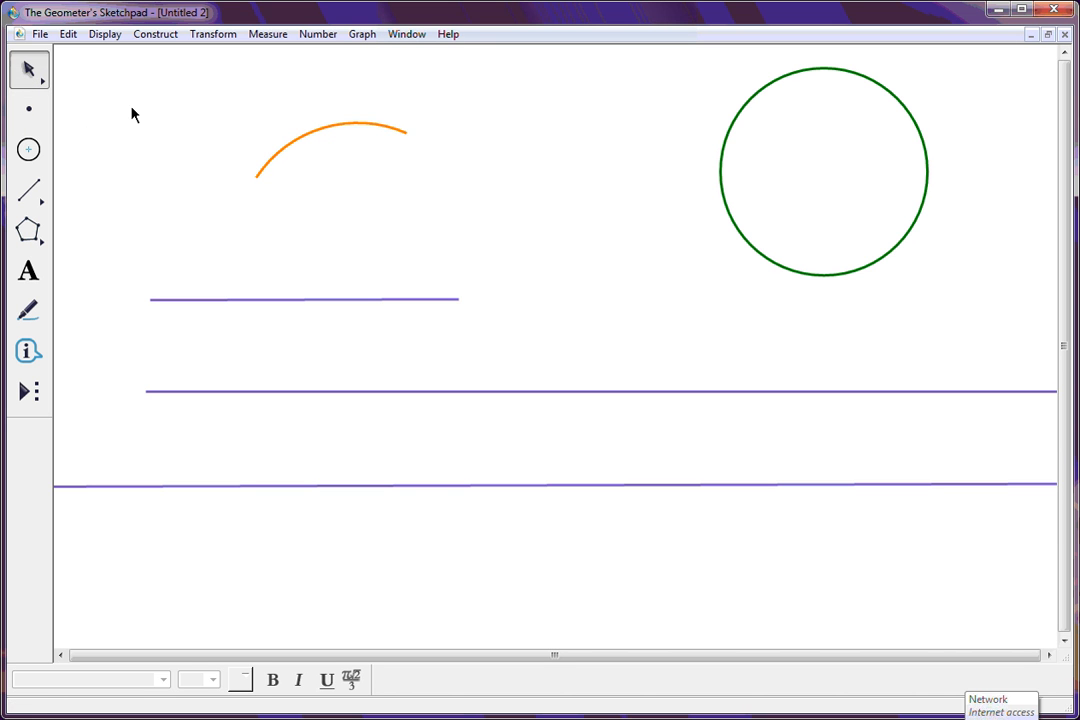
left_click(298, 138)
left_click_drag(306, 166, 306, 185)
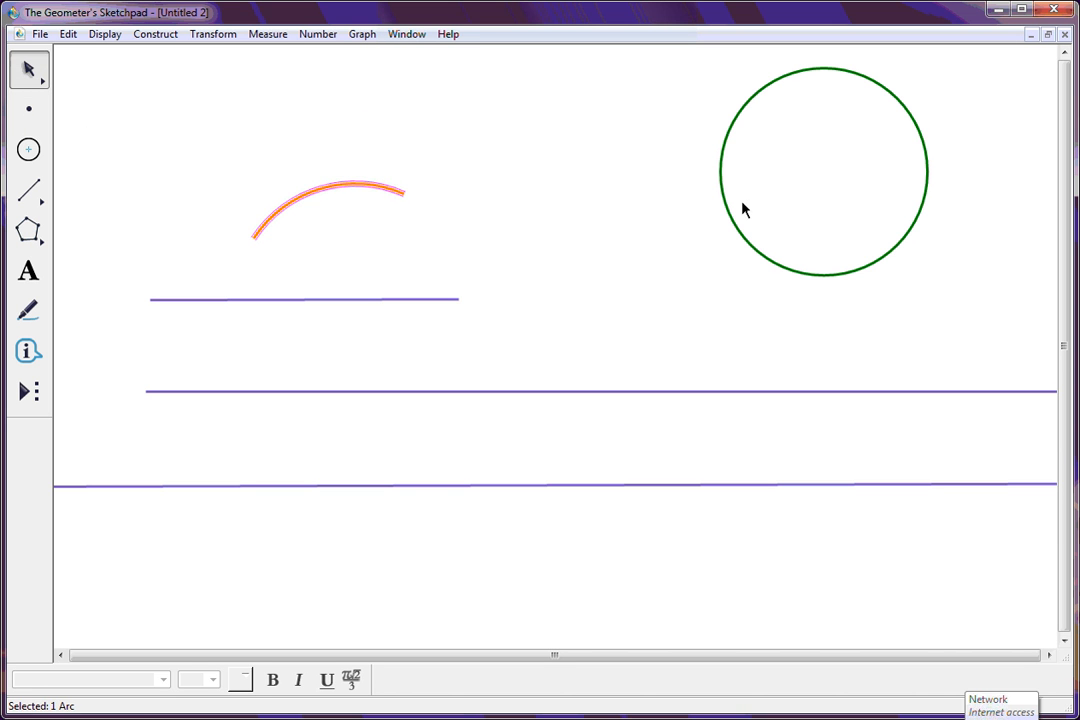
left_click_drag(740, 206, 720, 280)
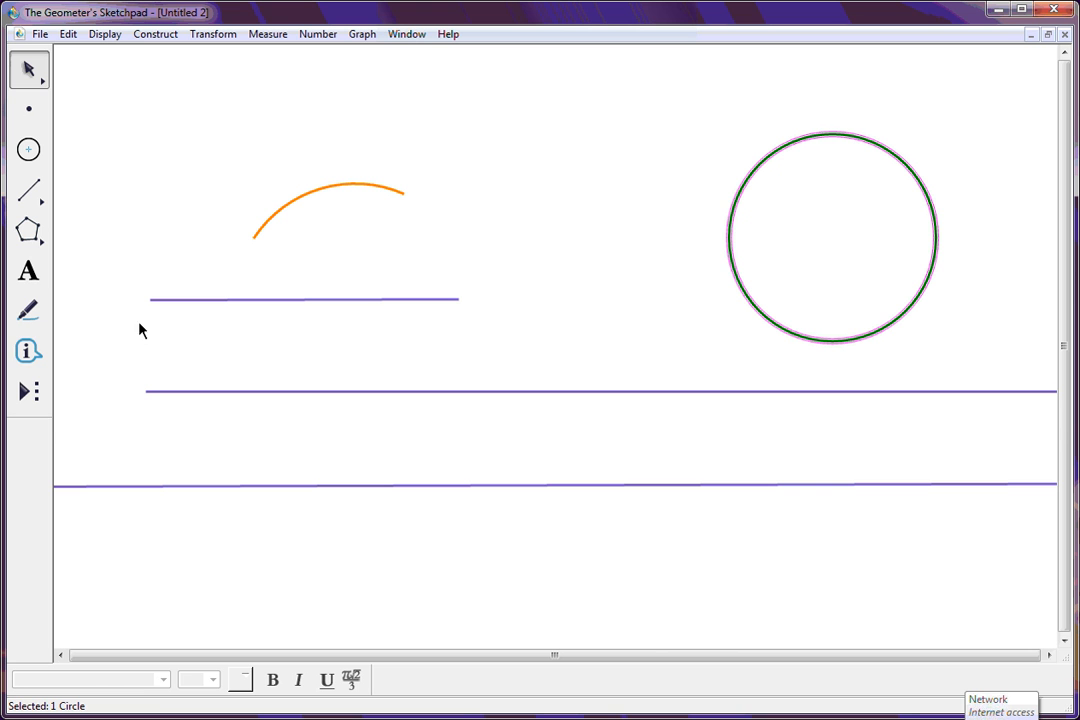
Step: Add a size 48 caption reading "Title:" above the arc
left_click(28, 271)
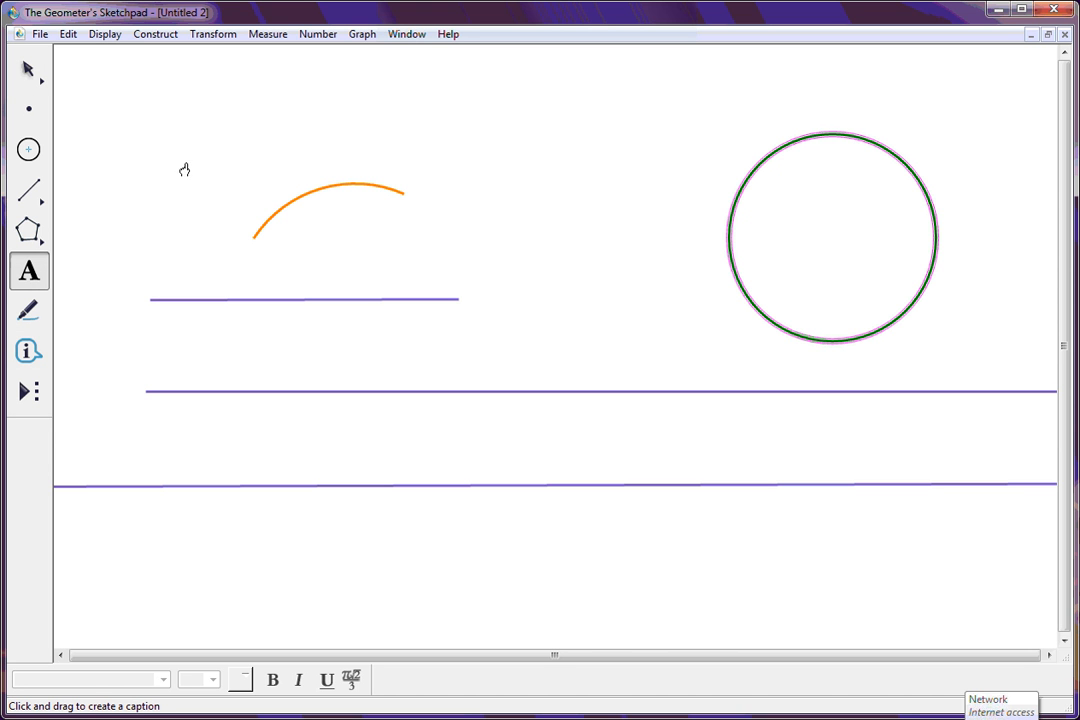
left_click(231, 84)
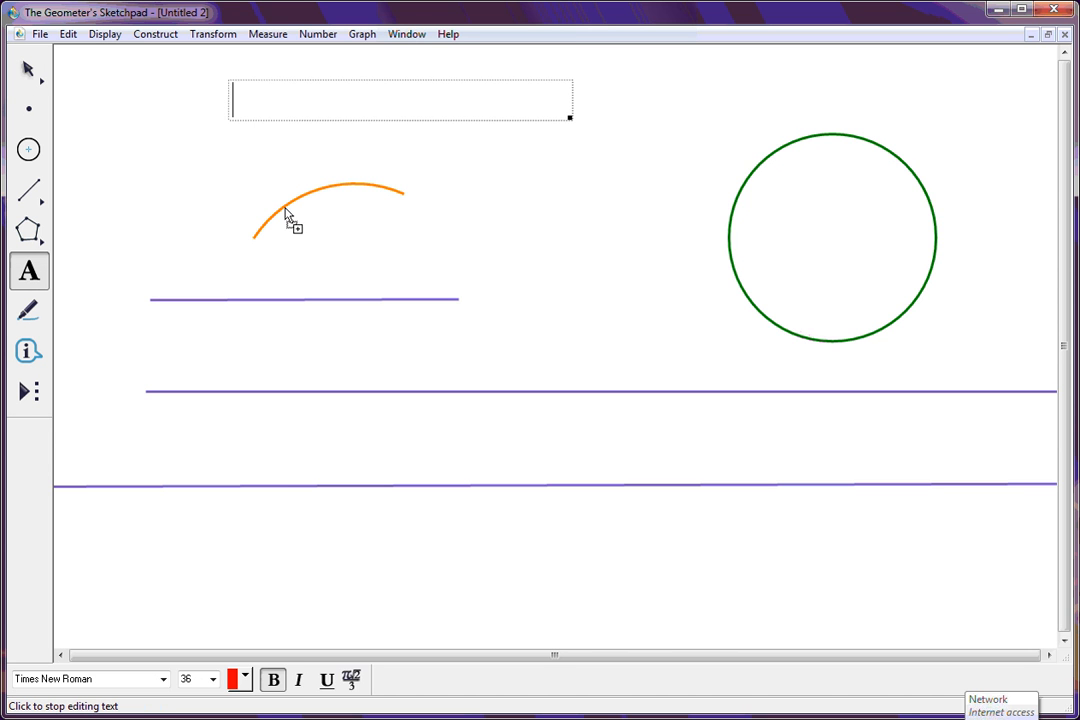
left_click(213, 681)
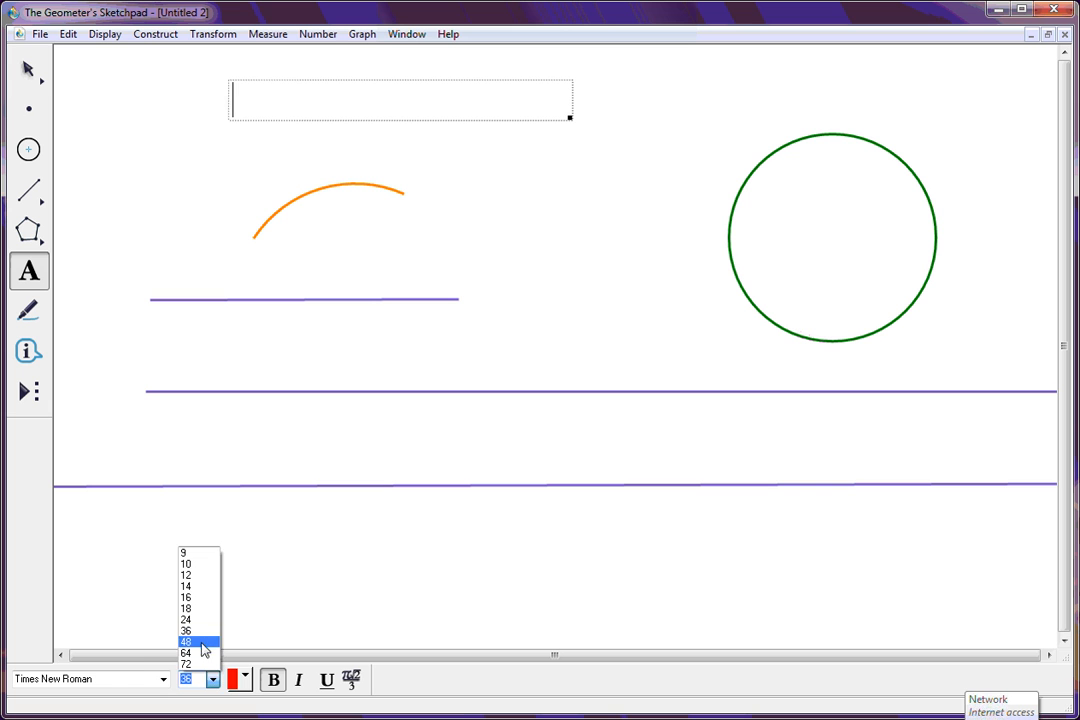
left_click(204, 643)
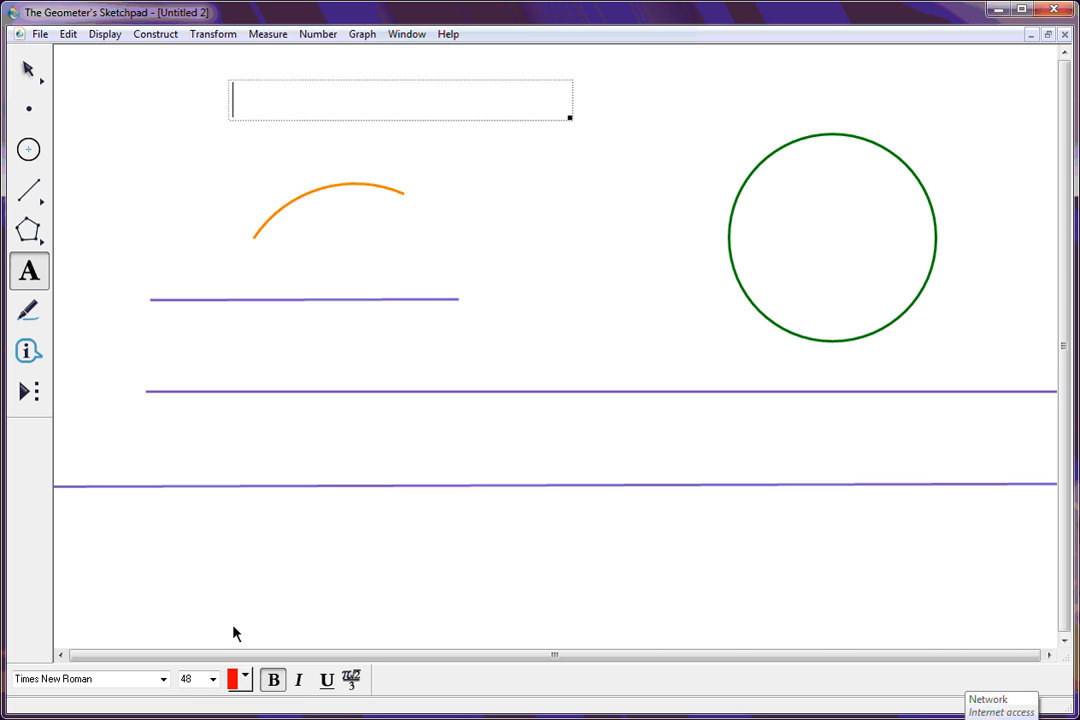
type("Title")
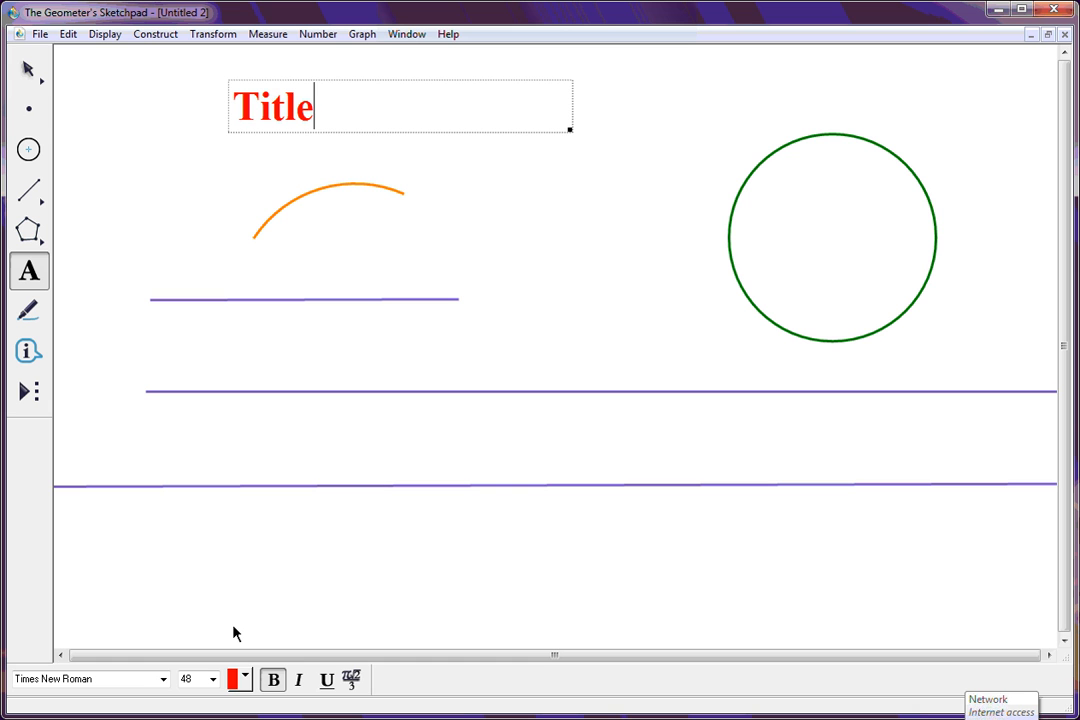
type(":")
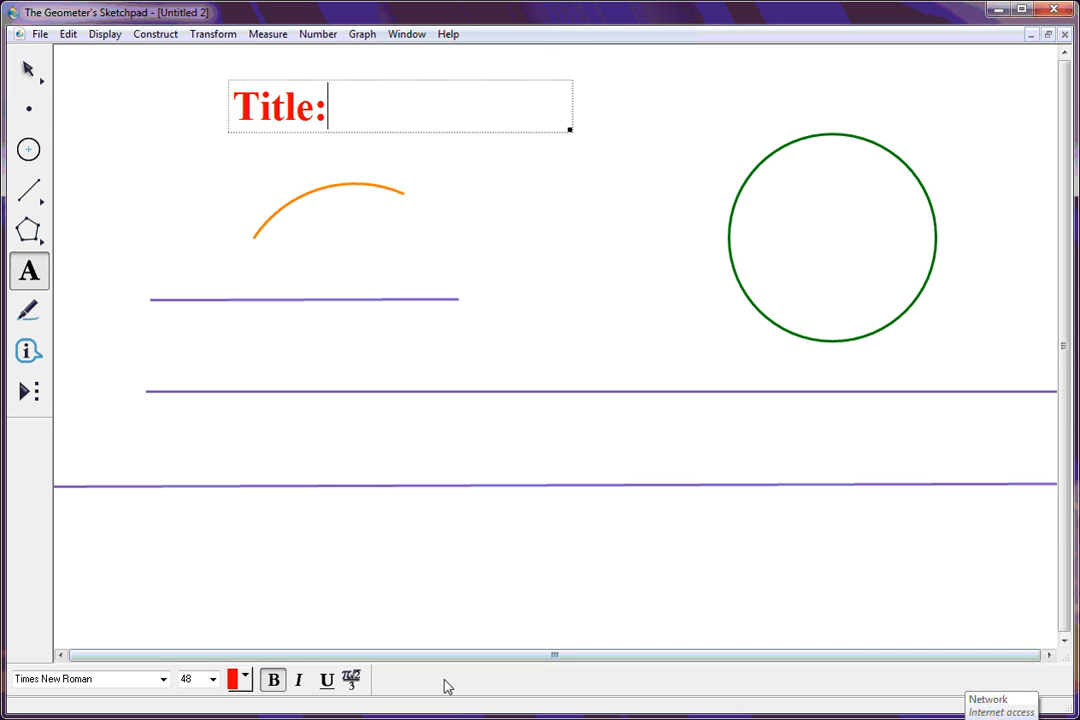
Step: Add a size 36 caption reading "Name:" in the sketch's lower-right corner and move it slightly up
left_click(793, 579)
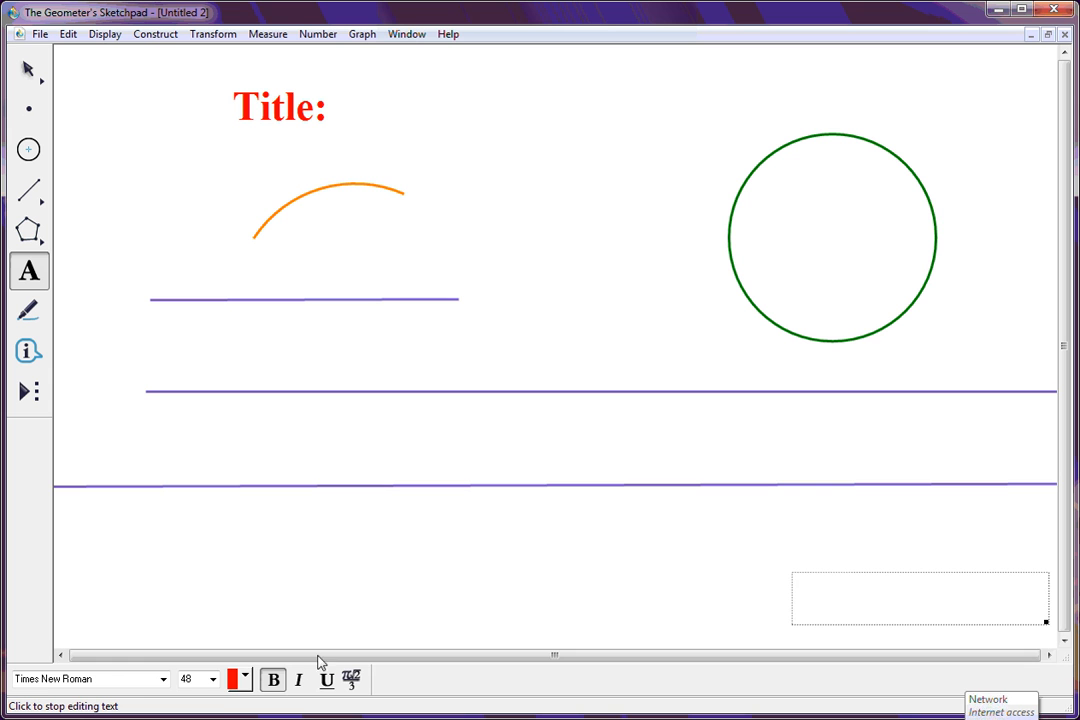
left_click(212, 680)
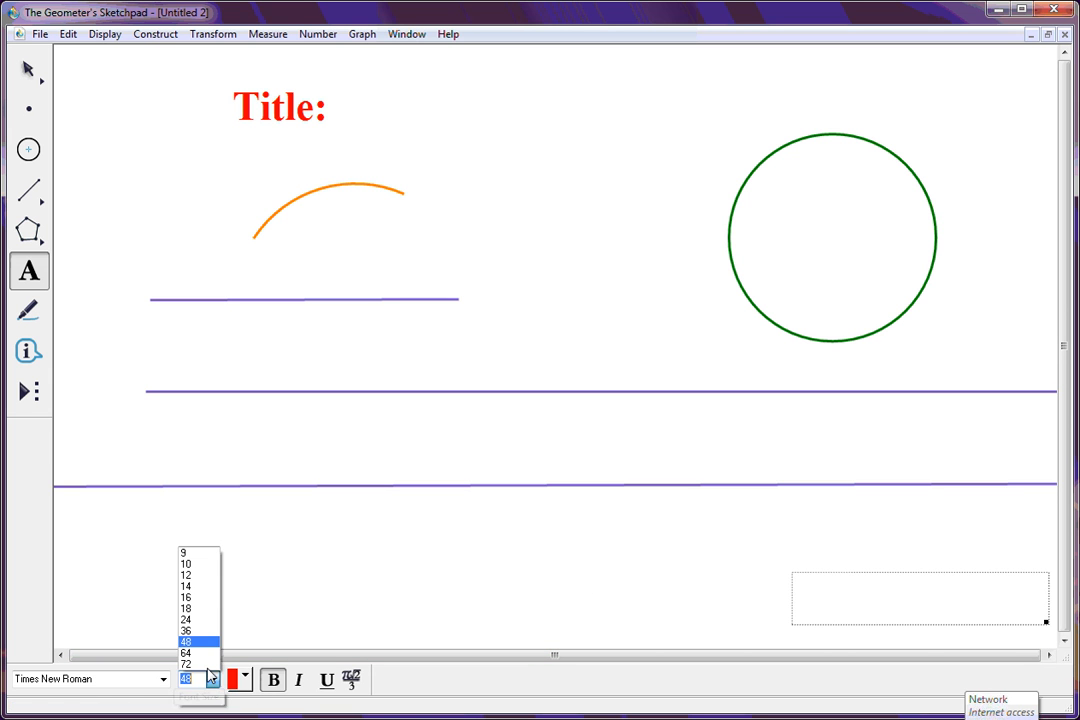
left_click(206, 632)
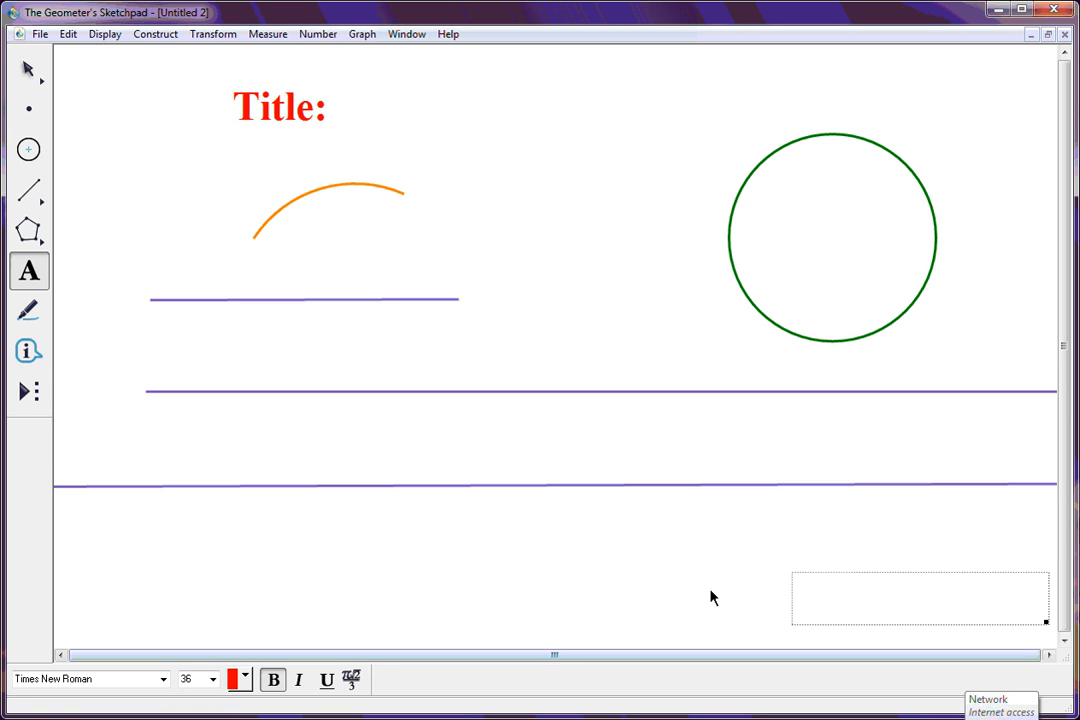
type("N")
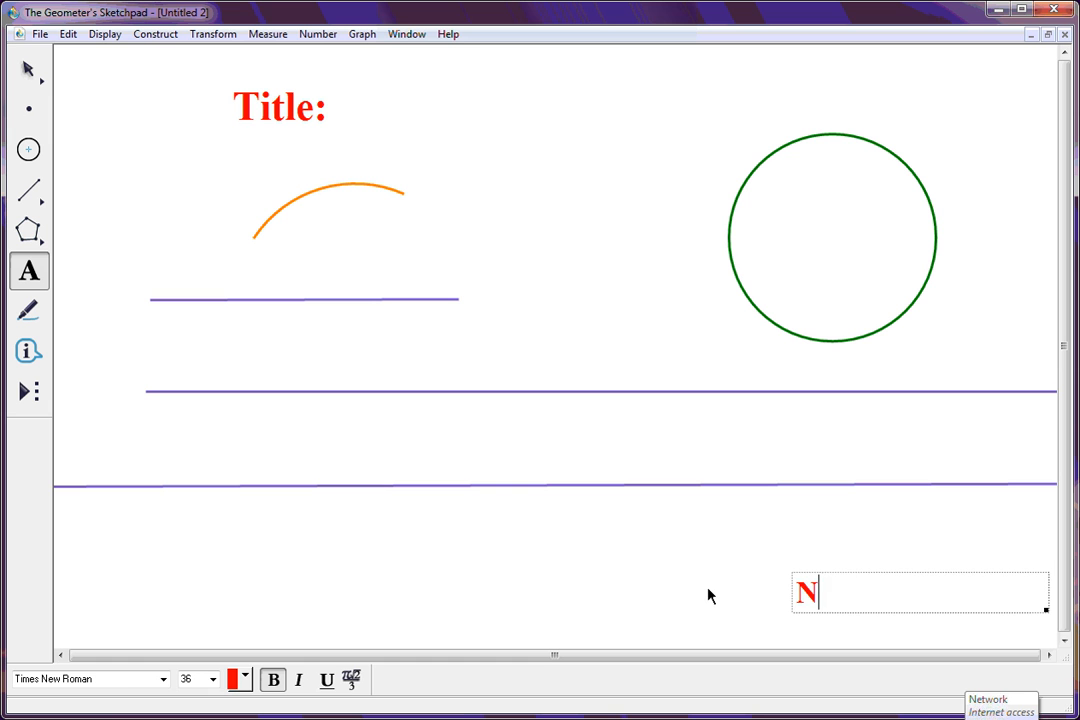
type("ame:")
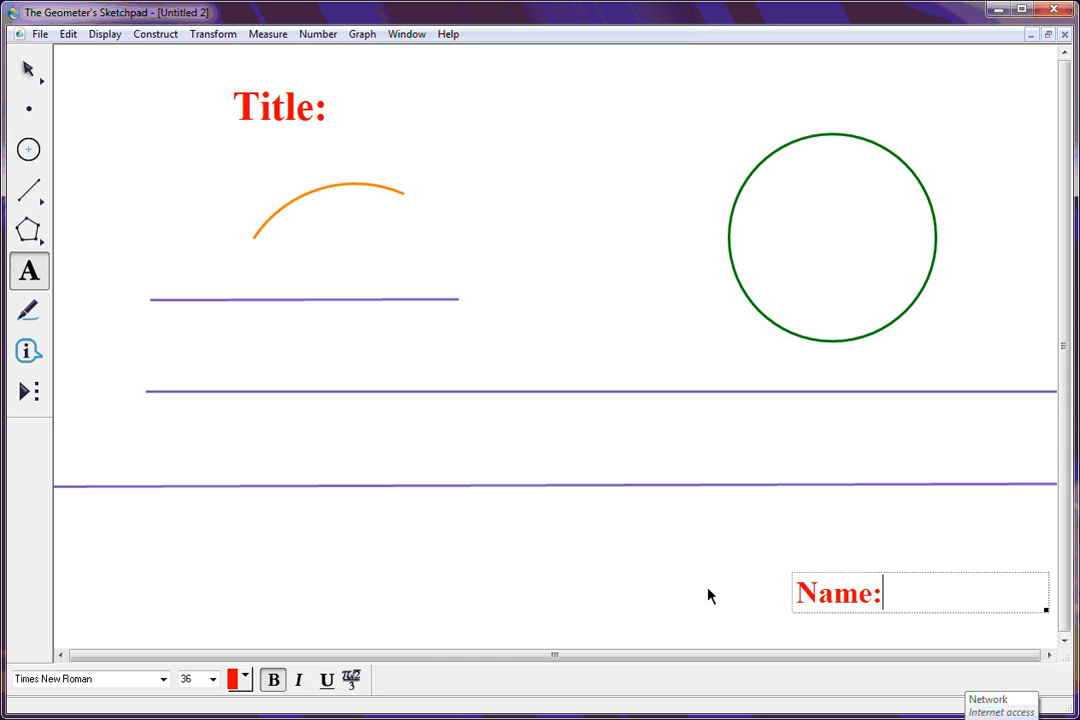
left_click(28, 68)
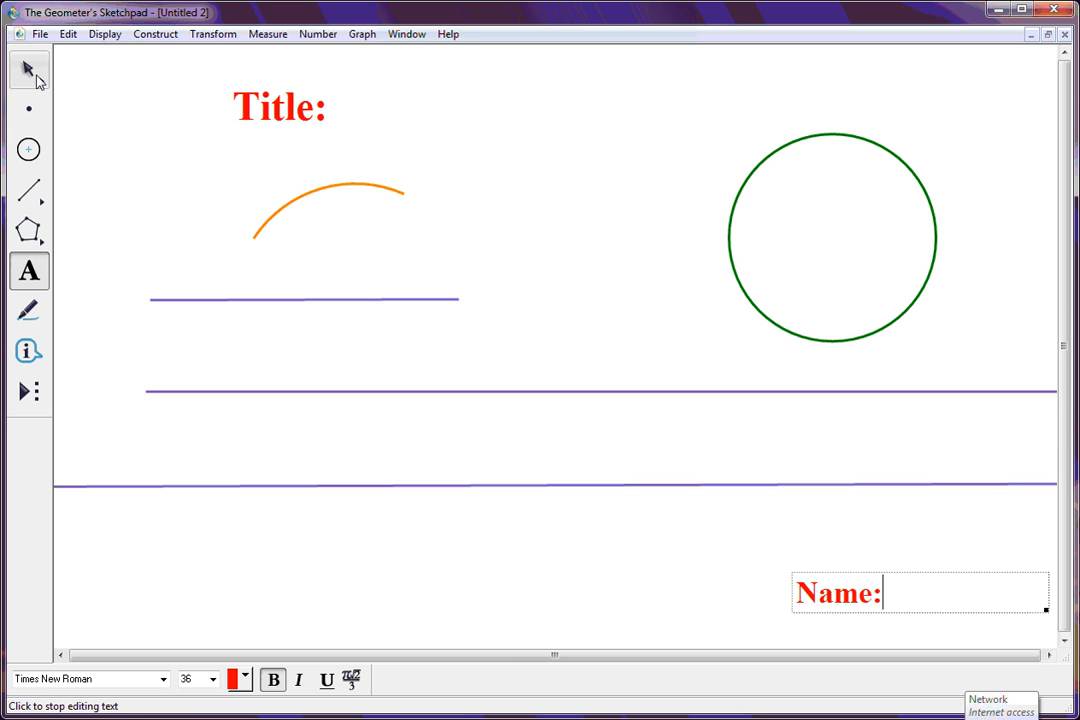
left_click_drag(808, 585, 805, 560)
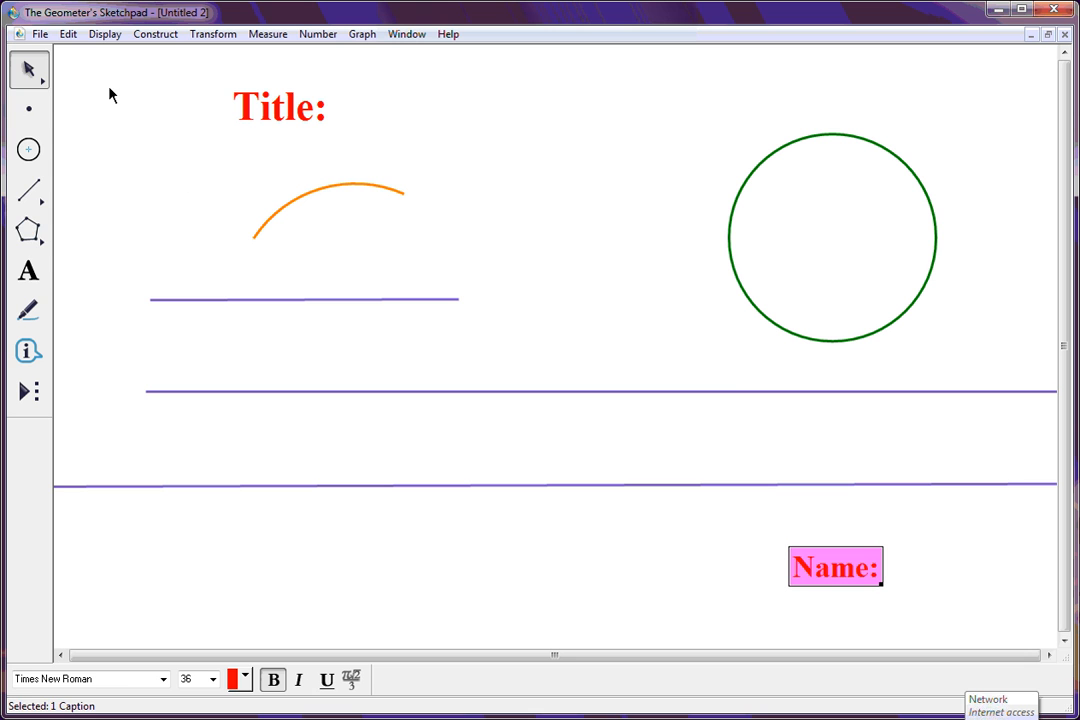
Step: Confirm the page setup with Letter paper in Landscape orientation and open the print preview
left_click(40, 33)
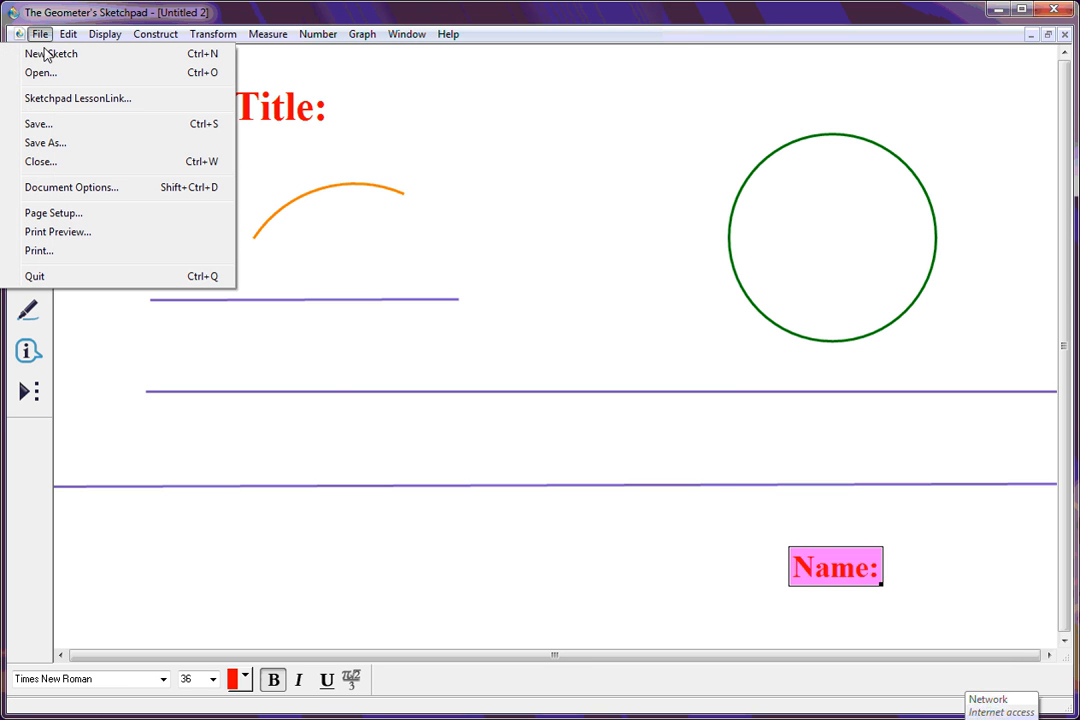
left_click(48, 214)
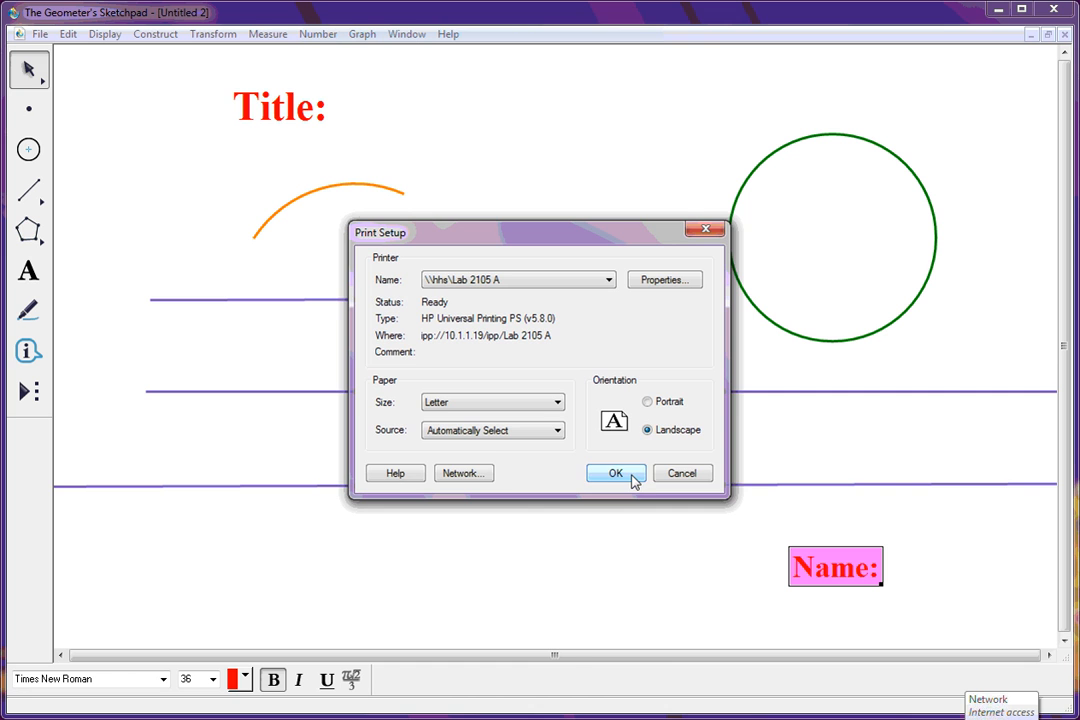
left_click(630, 476)
left_click(40, 34)
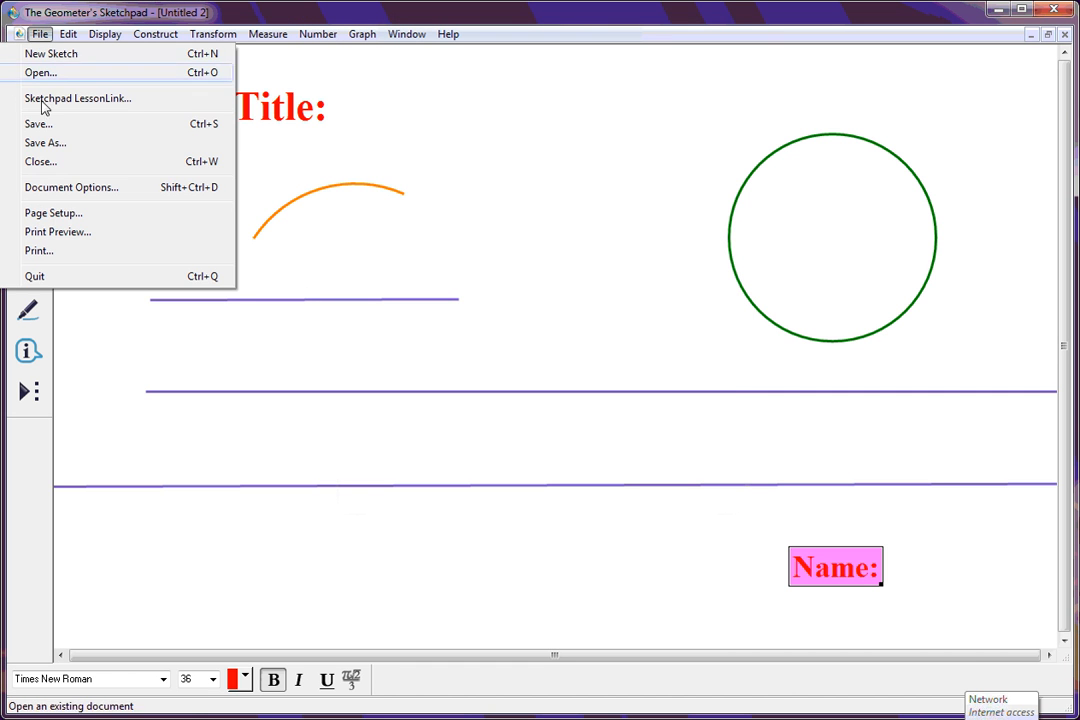
left_click(55, 233)
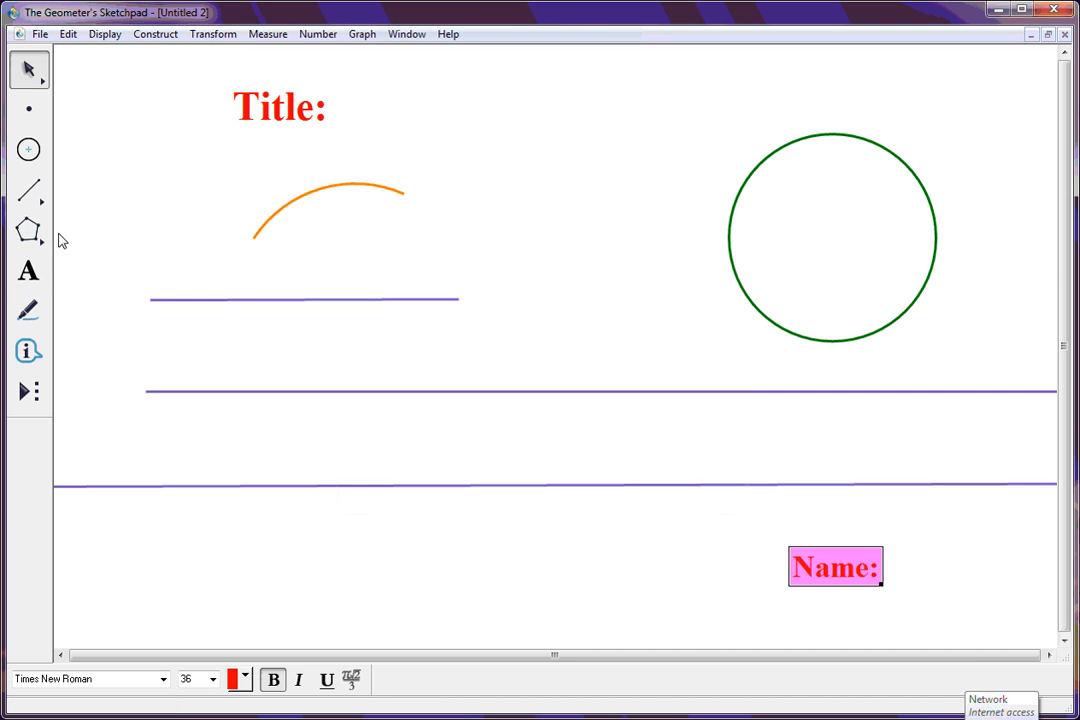